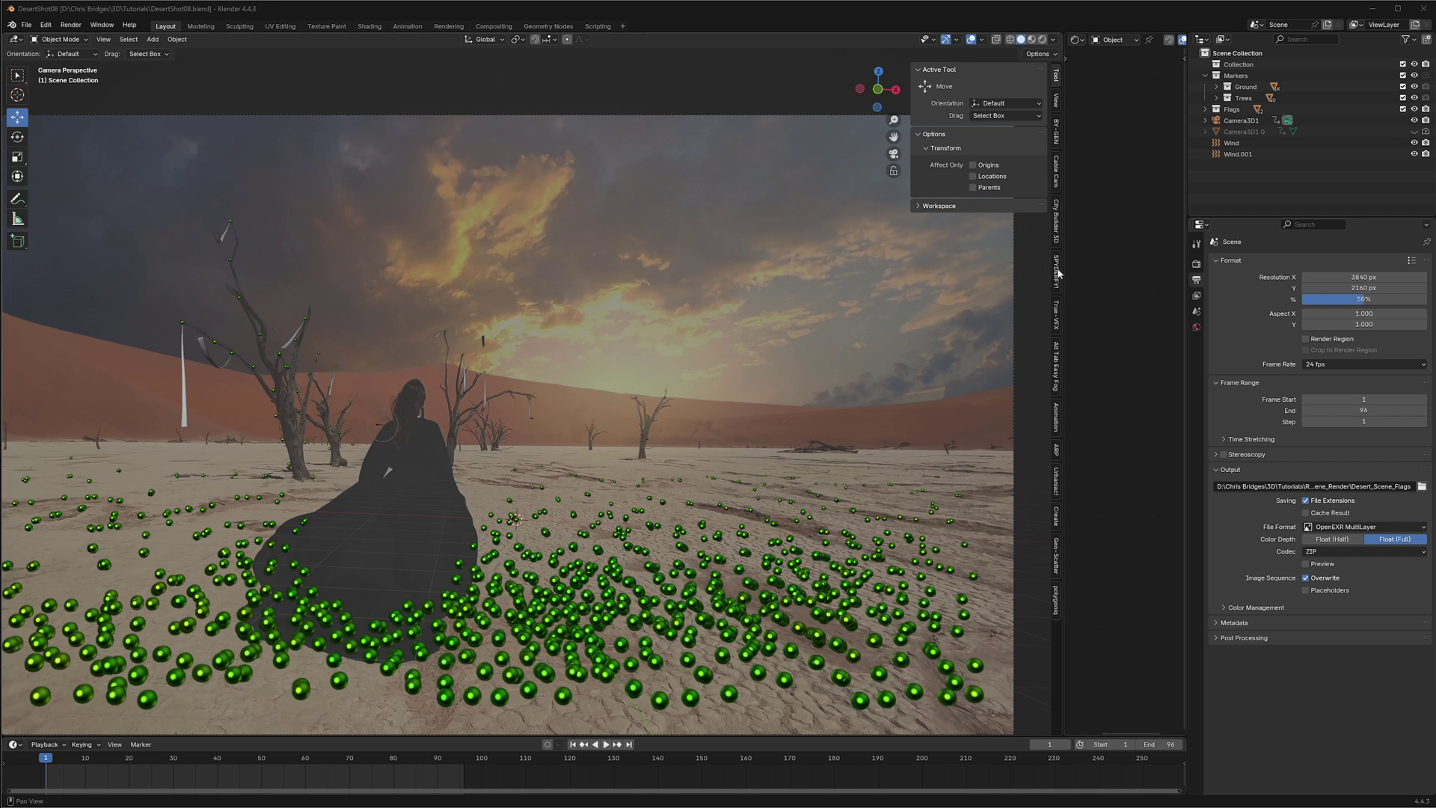
# - Widen the Outliner and Properties area to nearly half the window beside the 3D viewport
pyautogui.moveTo(1063, 275); pyautogui.dragTo(711, 285)
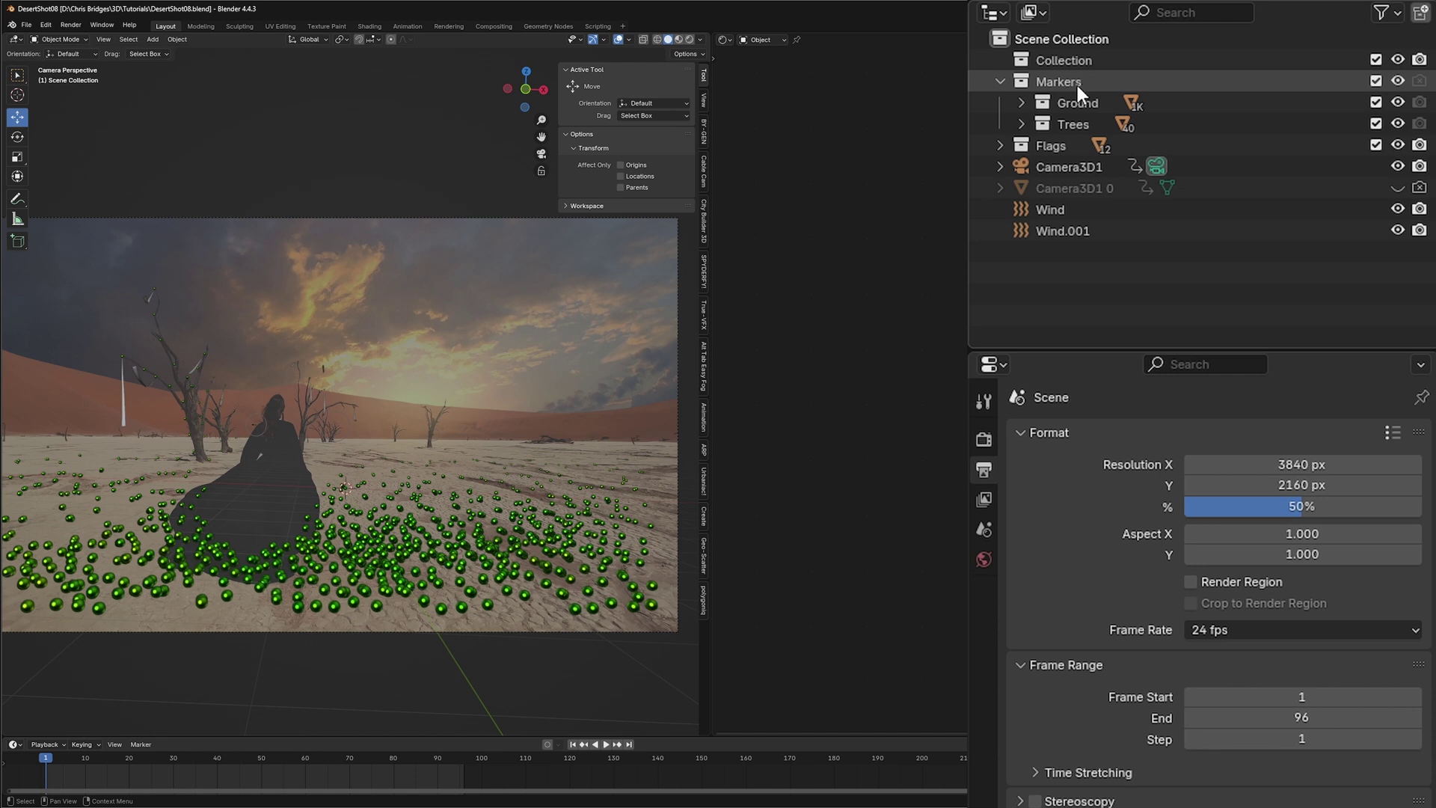
# - Hide and exclude the Markers collection, then drive the World colour with an Environment Texture
pyautogui.click(1398, 79)
pyautogui.click(1376, 80)
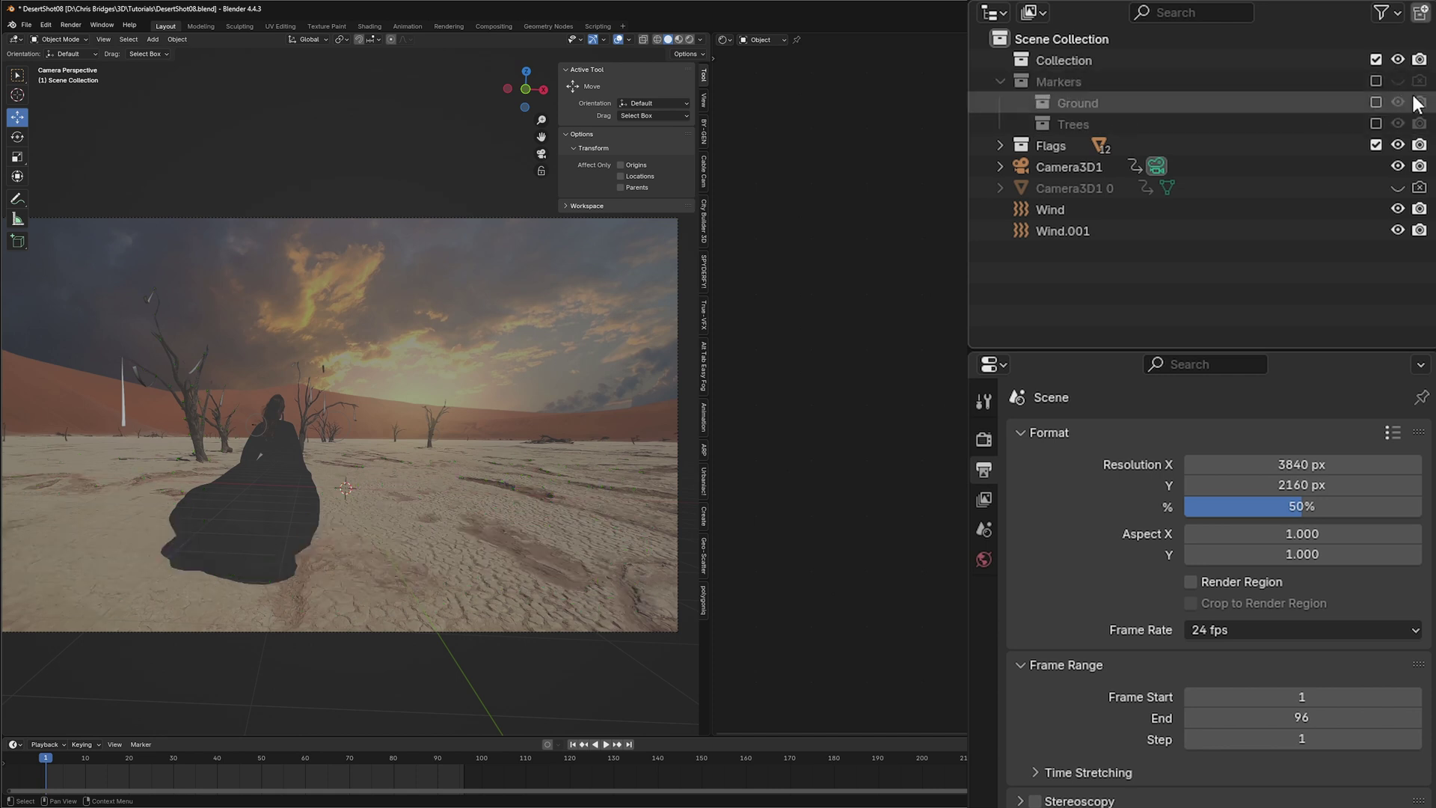
pyautogui.click(984, 560)
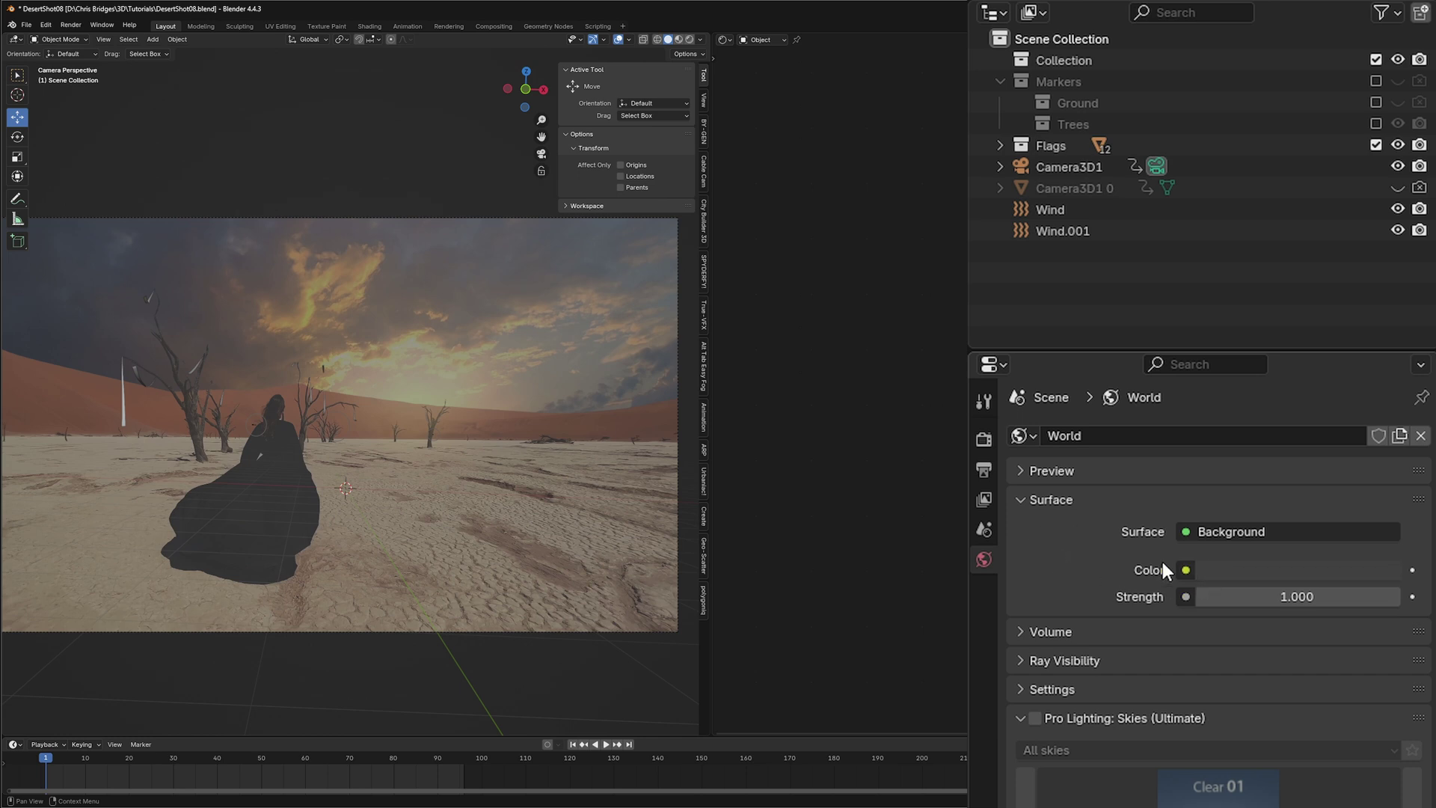
pyautogui.click(1185, 570)
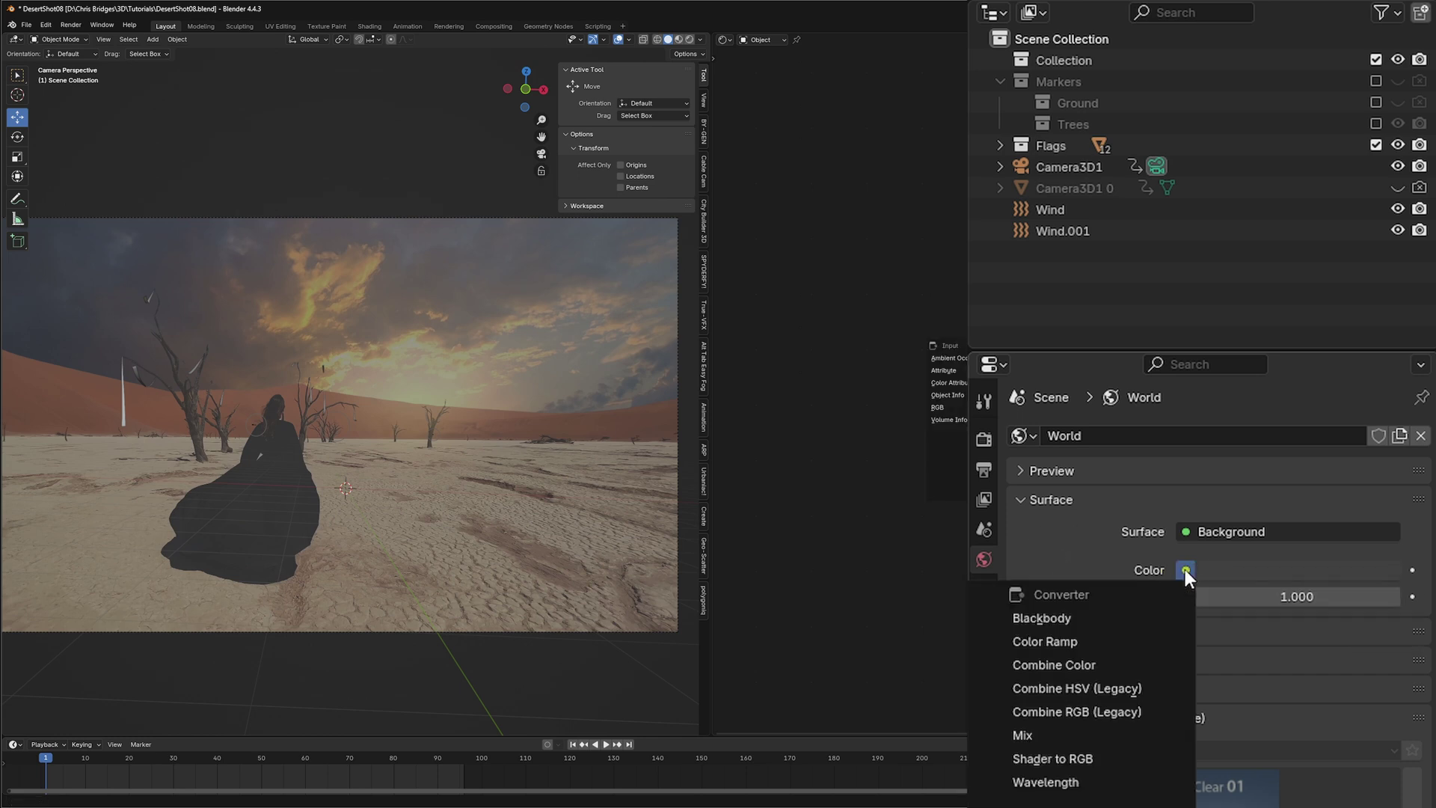
pyautogui.click(1185, 568)
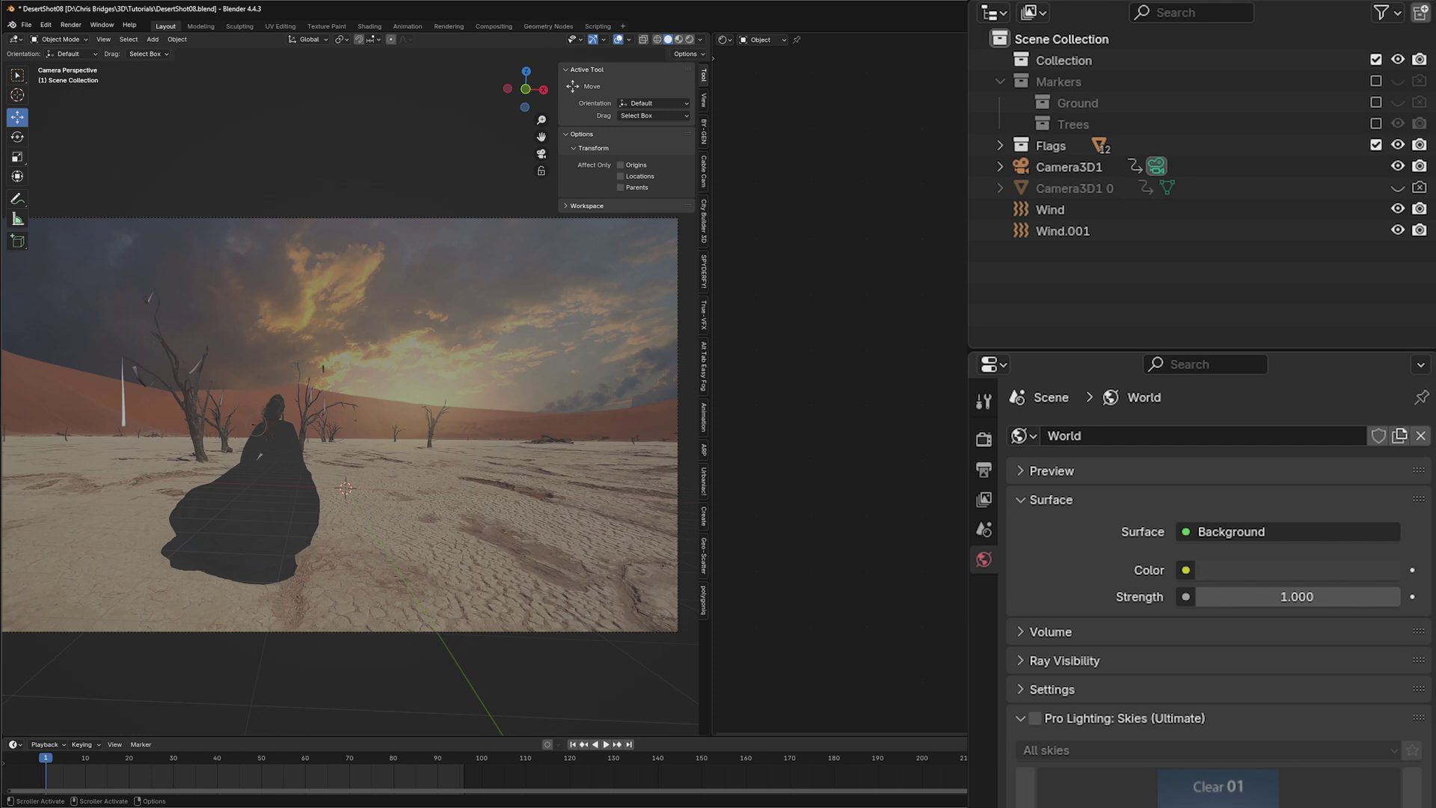
pyautogui.click(1187, 568)
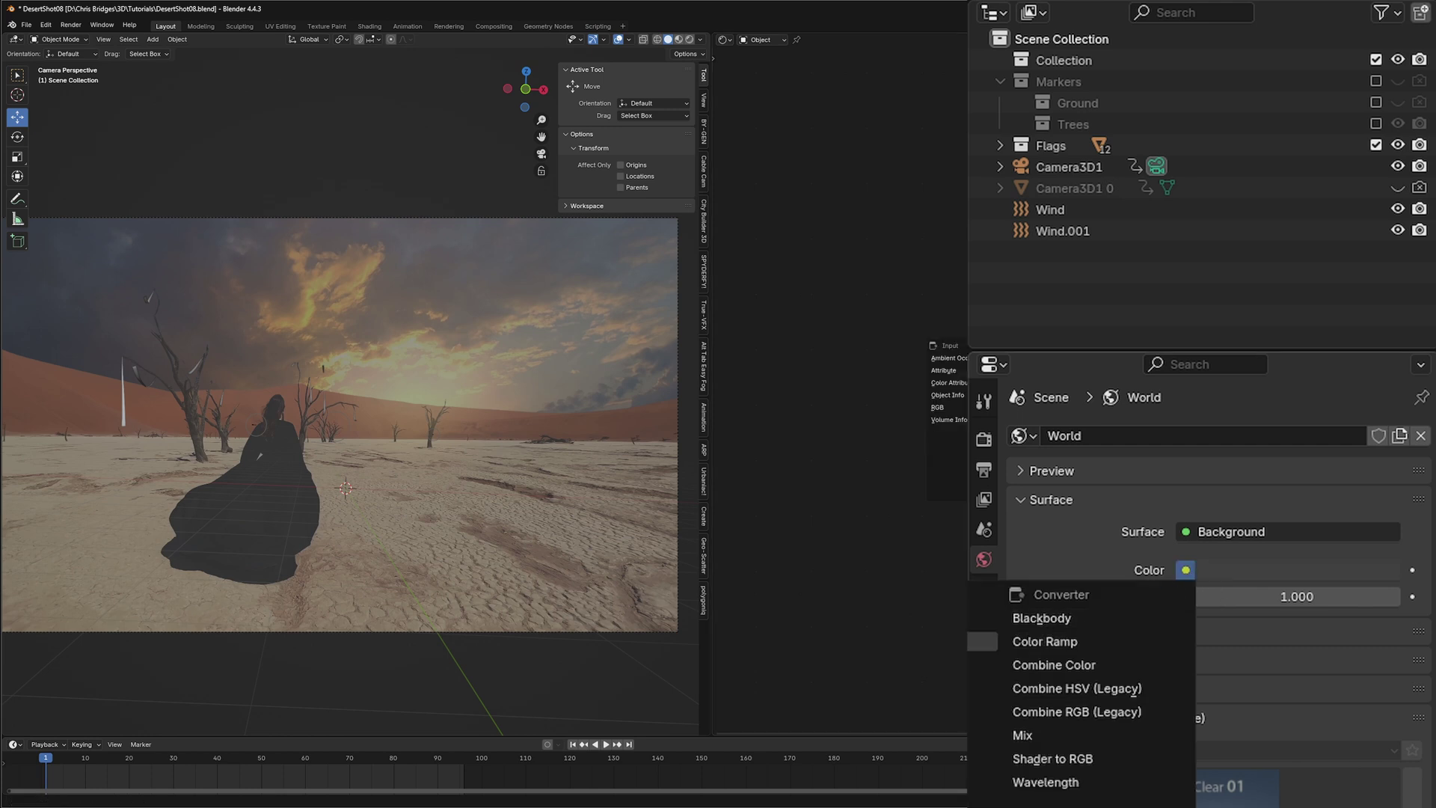
pyautogui.click(1164, 693)
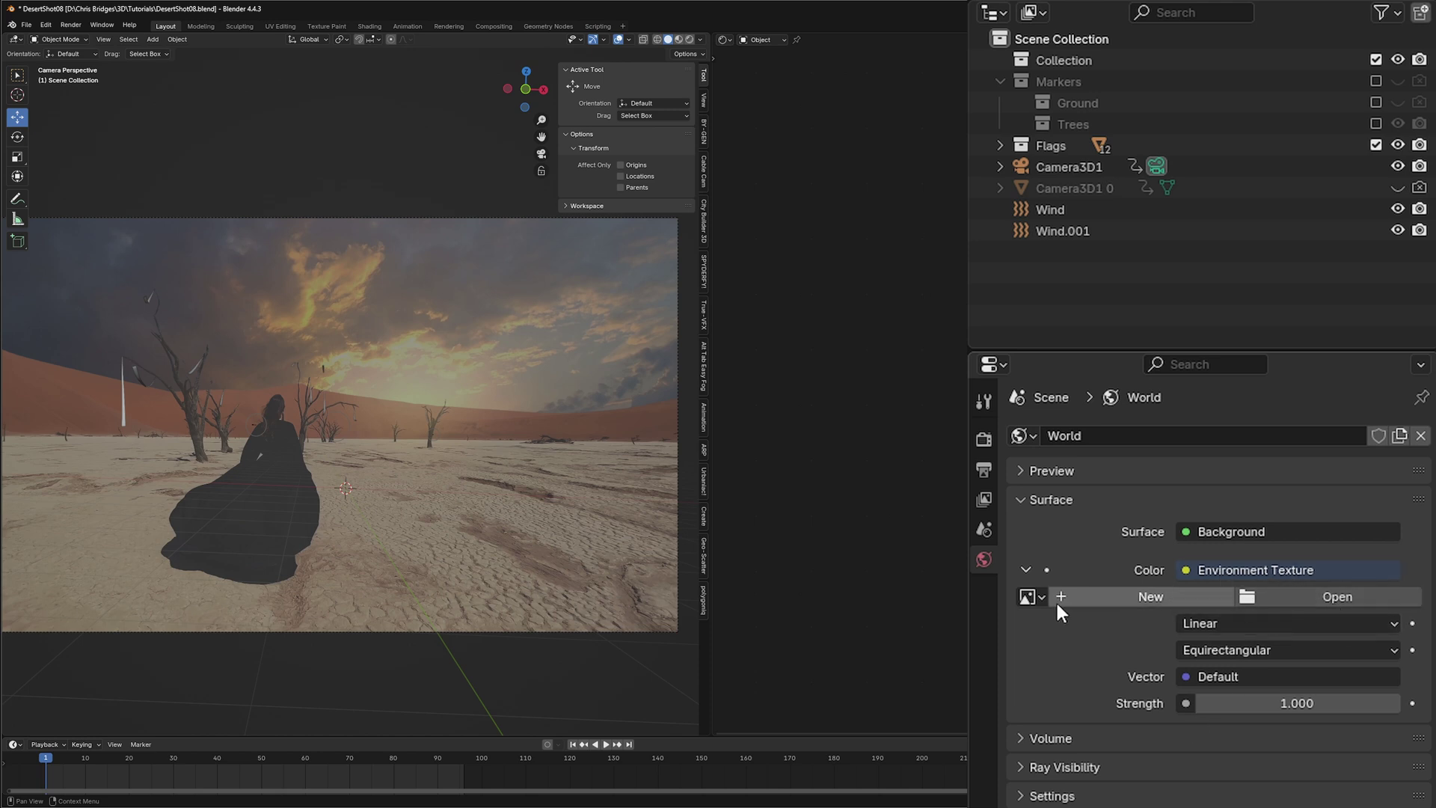
# - Load belfast_sunset_4k.hdr from the 3D/HDRIs folder into the World's Environment Texture
pyautogui.click(1326, 595)
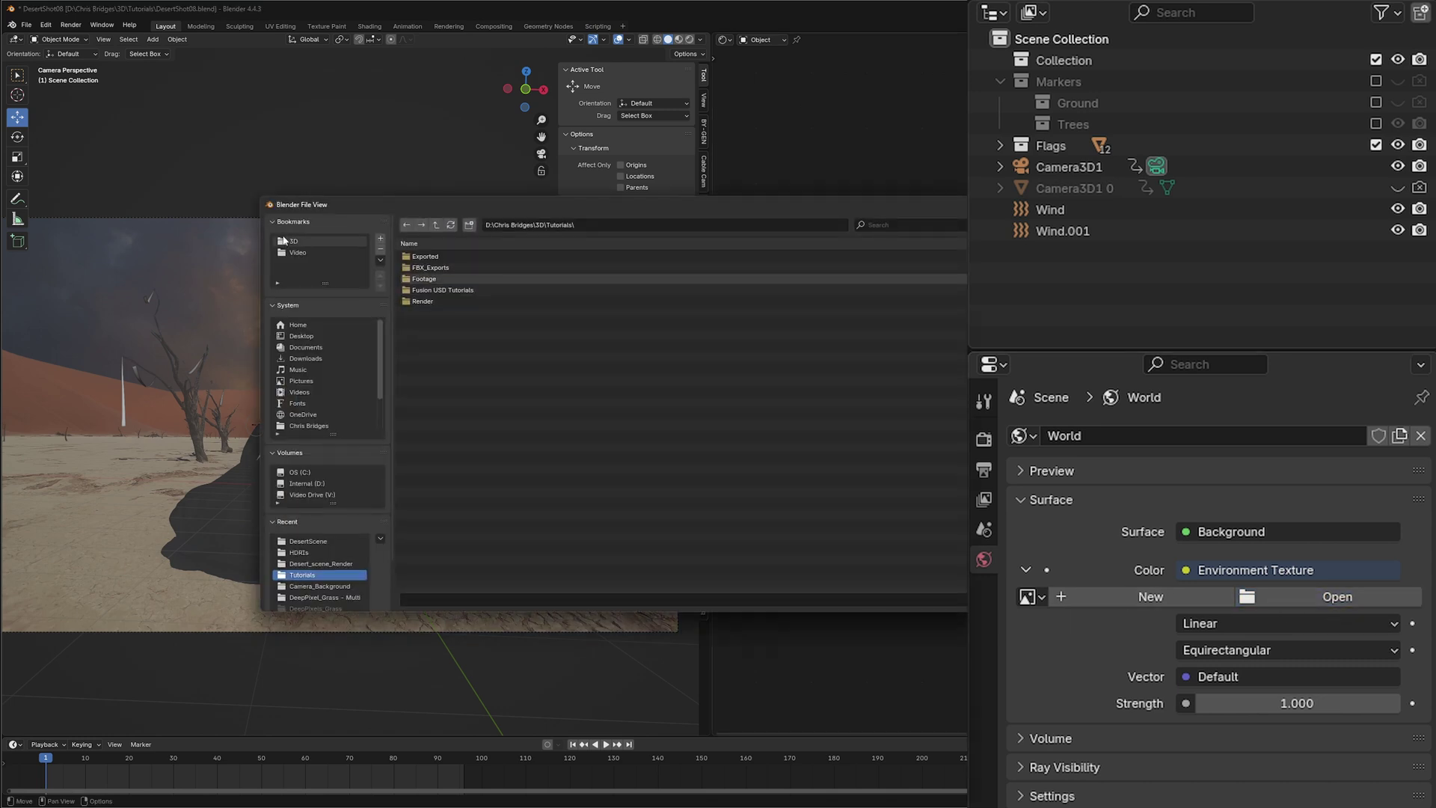
pyautogui.click(436, 225)
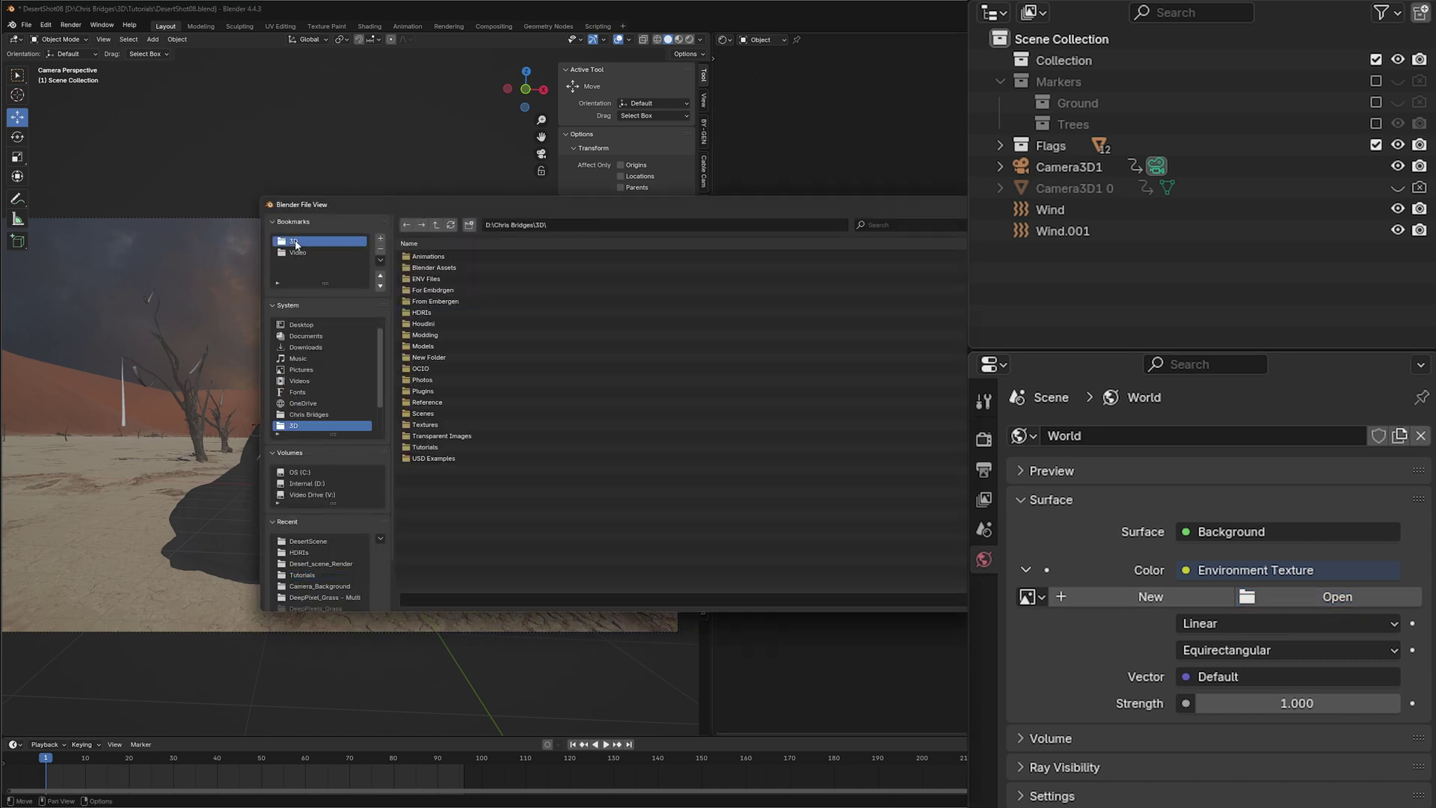
pyautogui.click(413, 314)
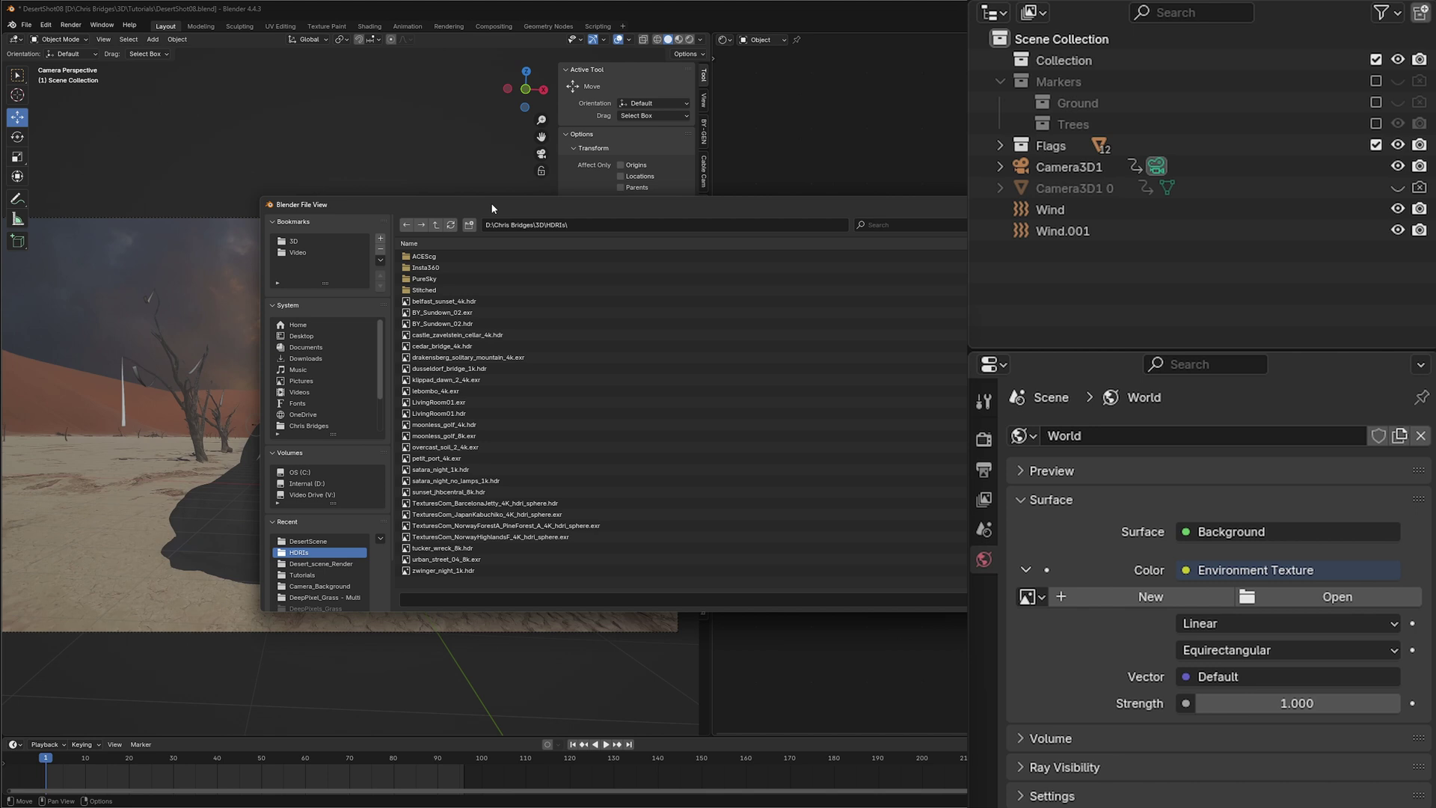
pyautogui.moveTo(492, 208); pyautogui.dragTo(857, 178)
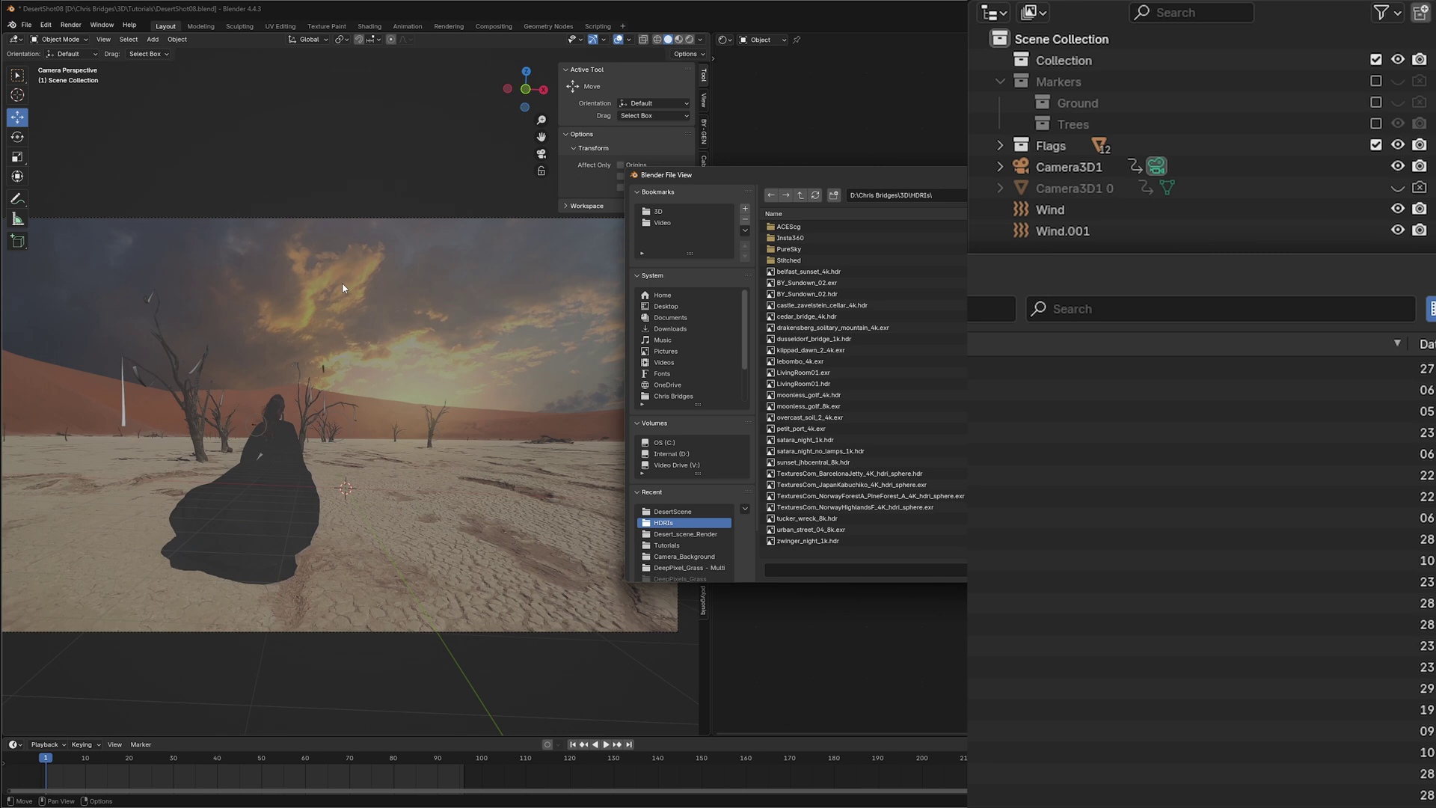
pyautogui.doubleClick(794, 273)
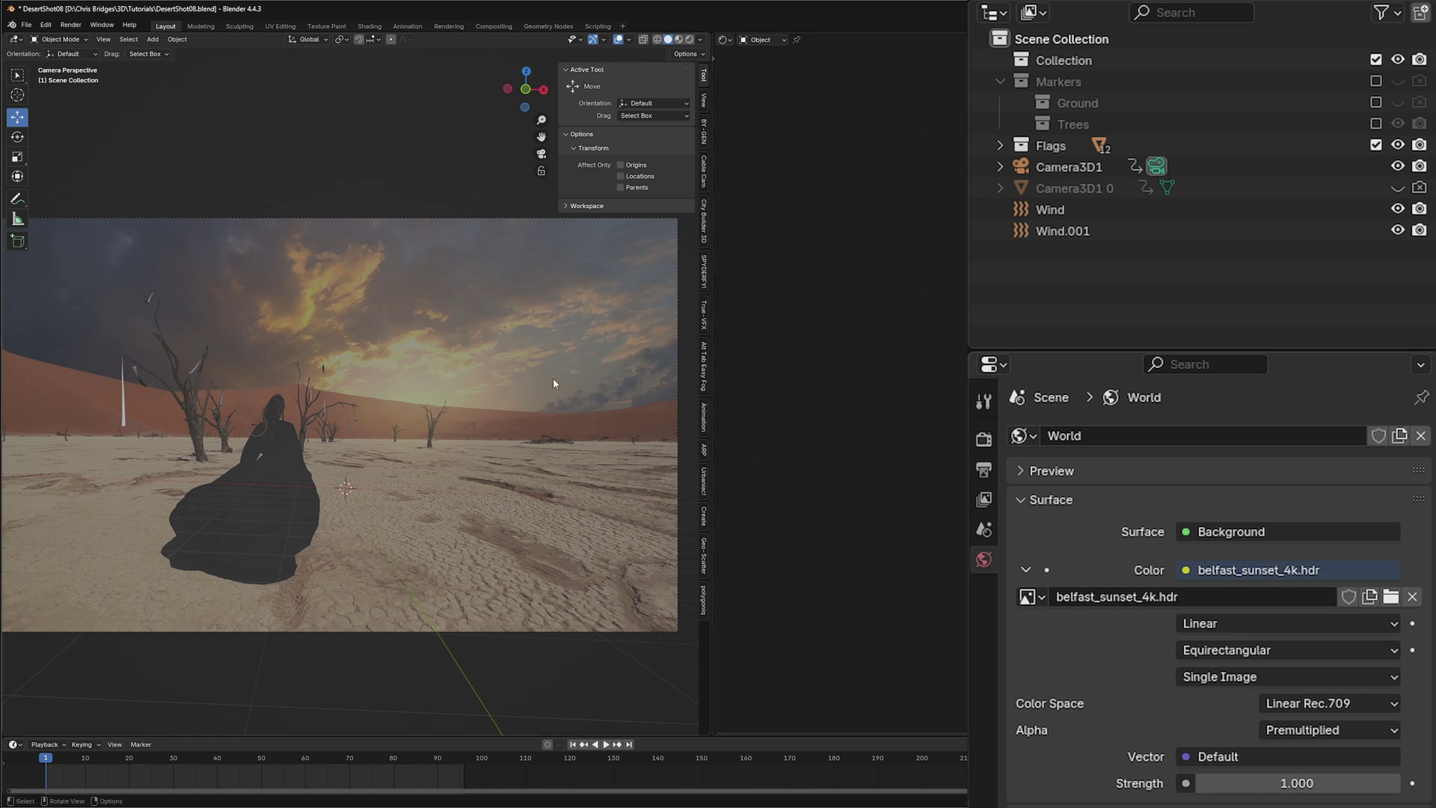
# - Turn off Film Transparent in the Render settings and switch the viewport to Rendered shading
pyautogui.click(986, 438)
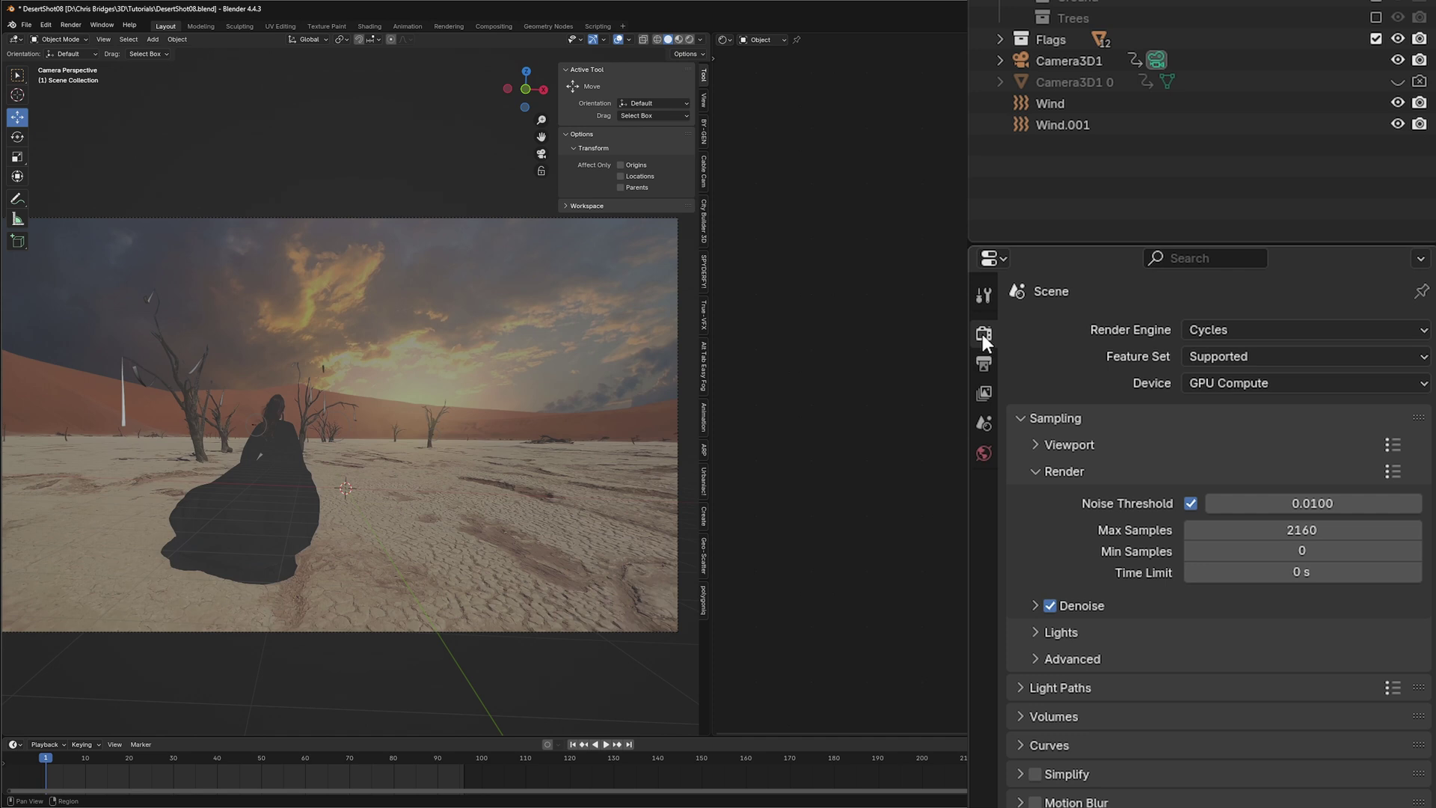
pyautogui.click(1050, 720)
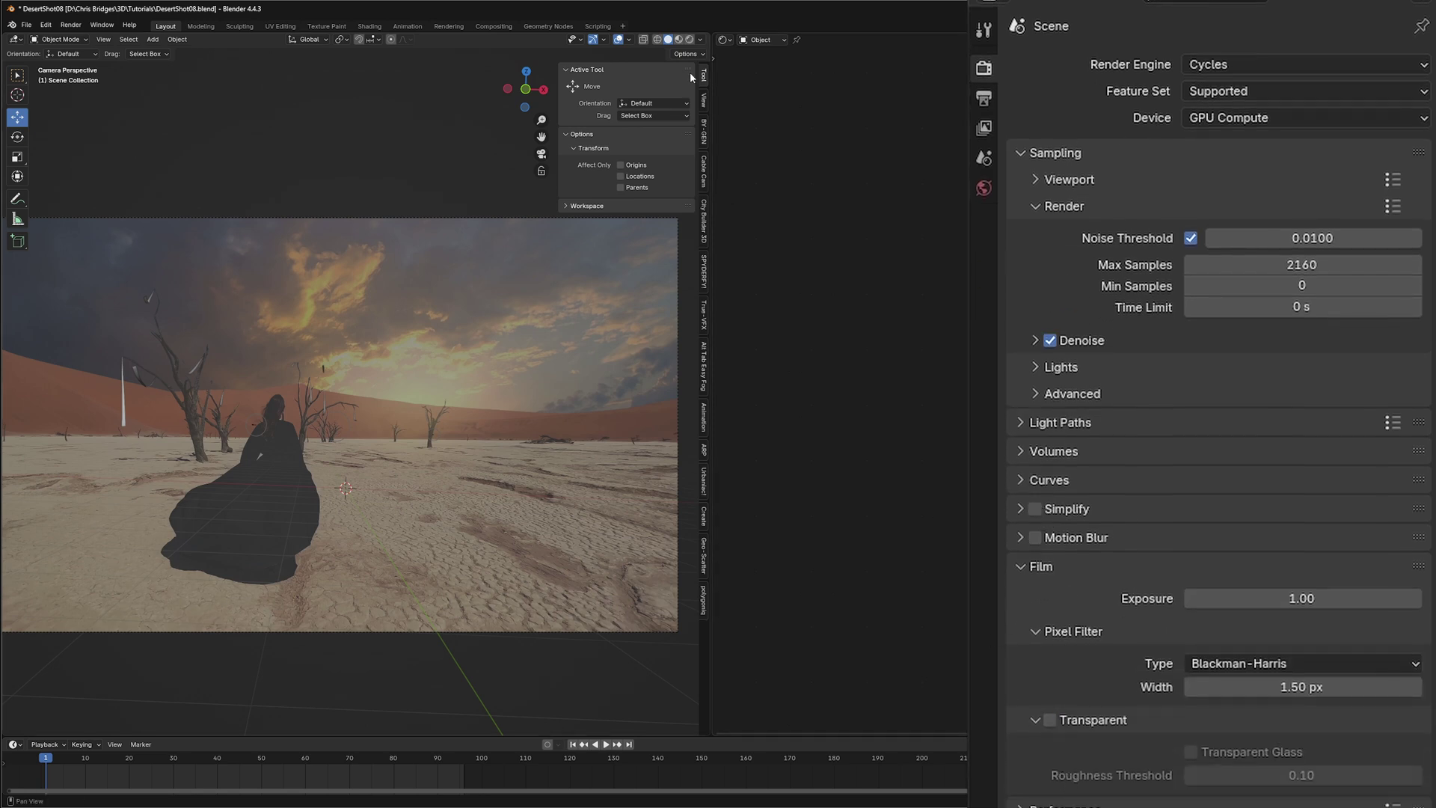
pyautogui.click(689, 41)
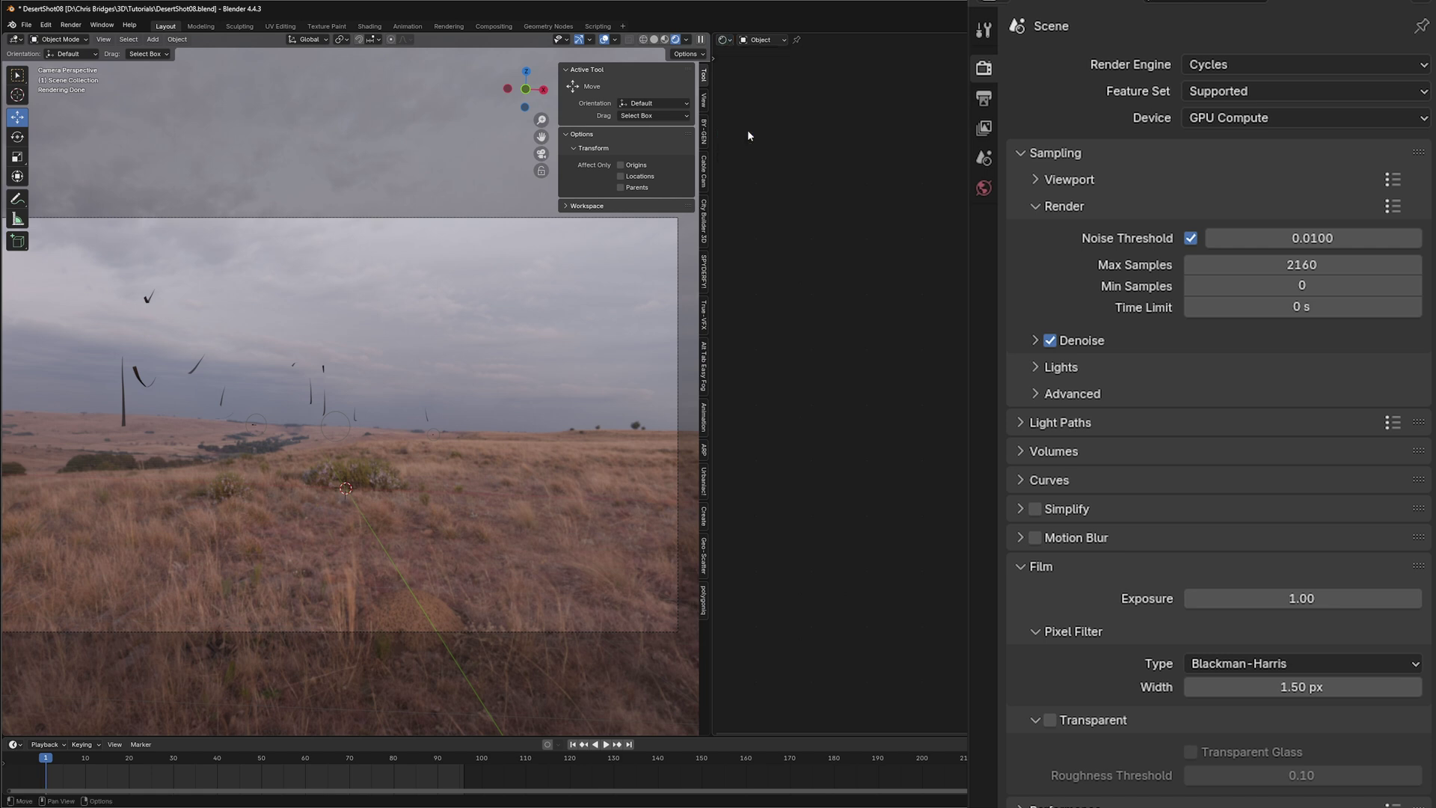
# - Show the World node tree and add Texture Coordinate and Mapping nodes to the HDR texture with Ctrl+T
pyautogui.click(759, 40)
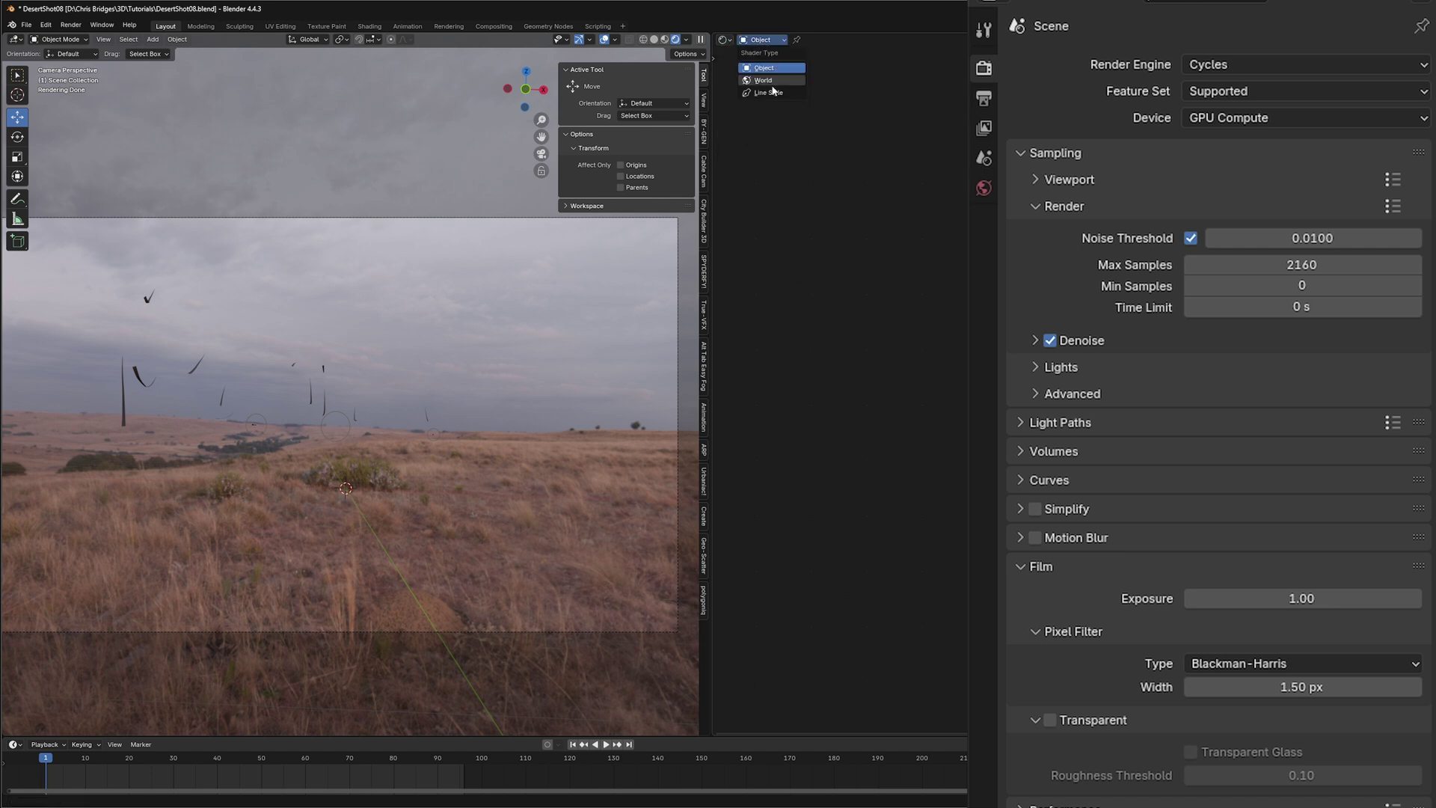
pyautogui.click(763, 80)
pyautogui.moveTo(922, 528); pyautogui.dragTo(1076, 537)
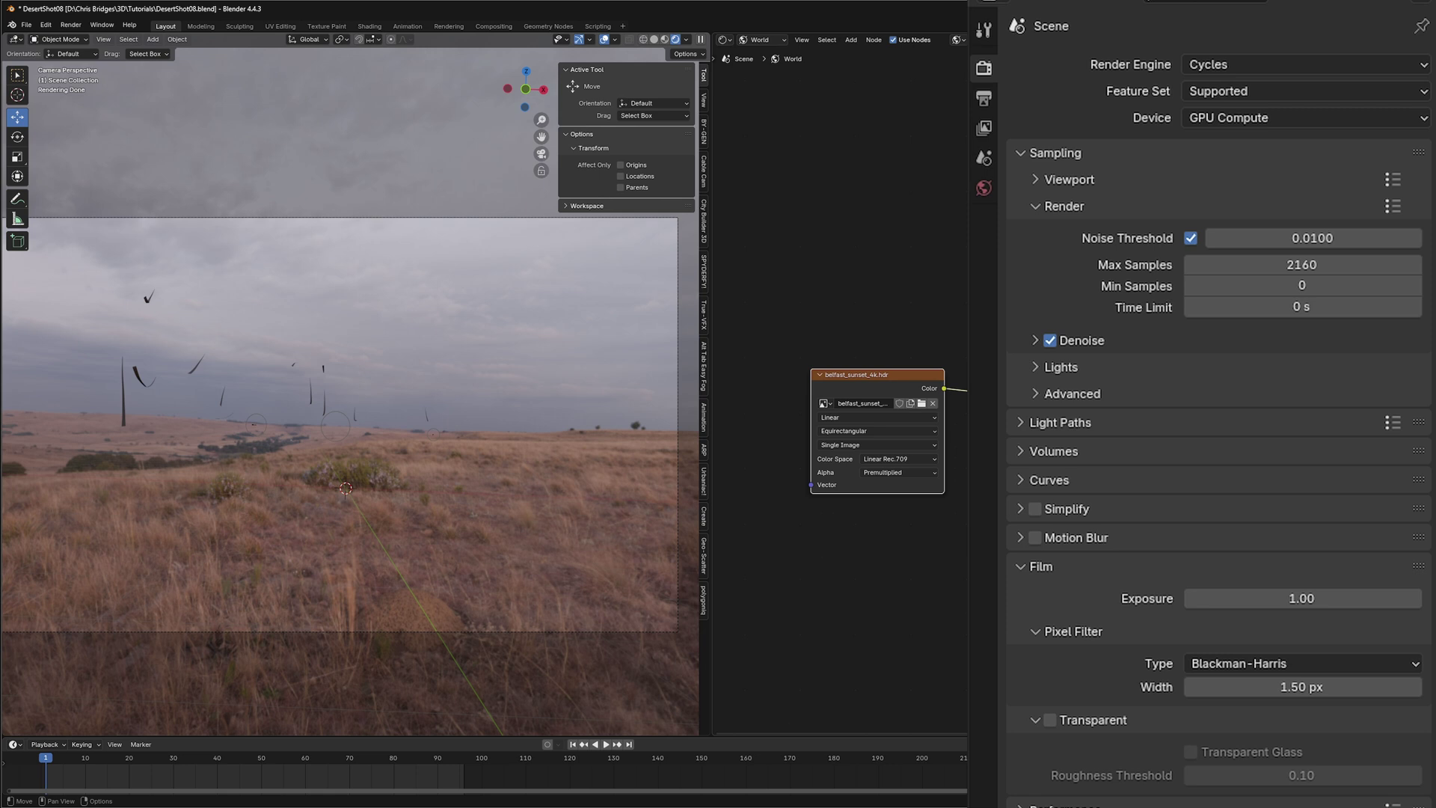
pyautogui.click(837, 377)
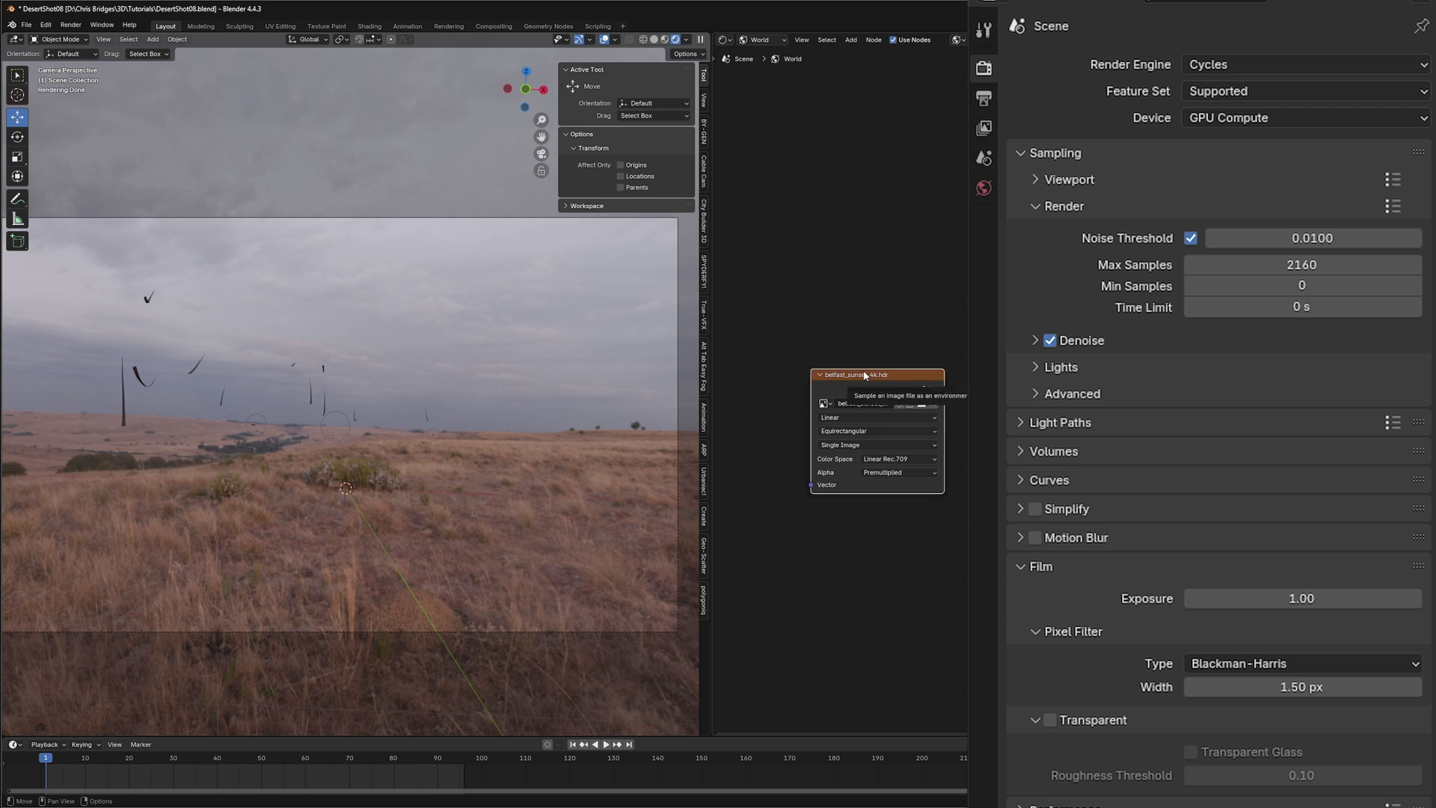
pyautogui.hotkey('ctrl', 't')
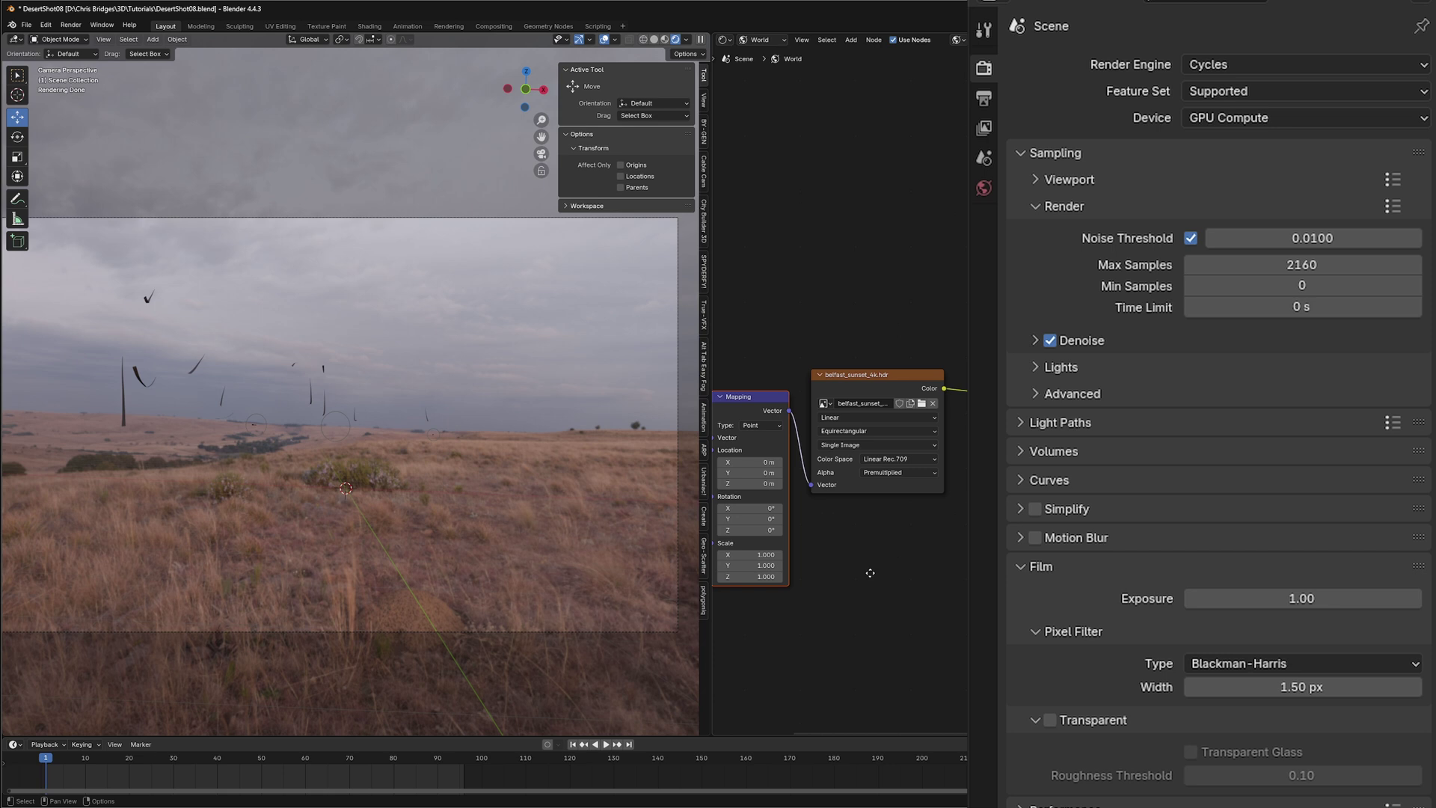
pyautogui.moveTo(870, 573); pyautogui.dragTo(978, 565)
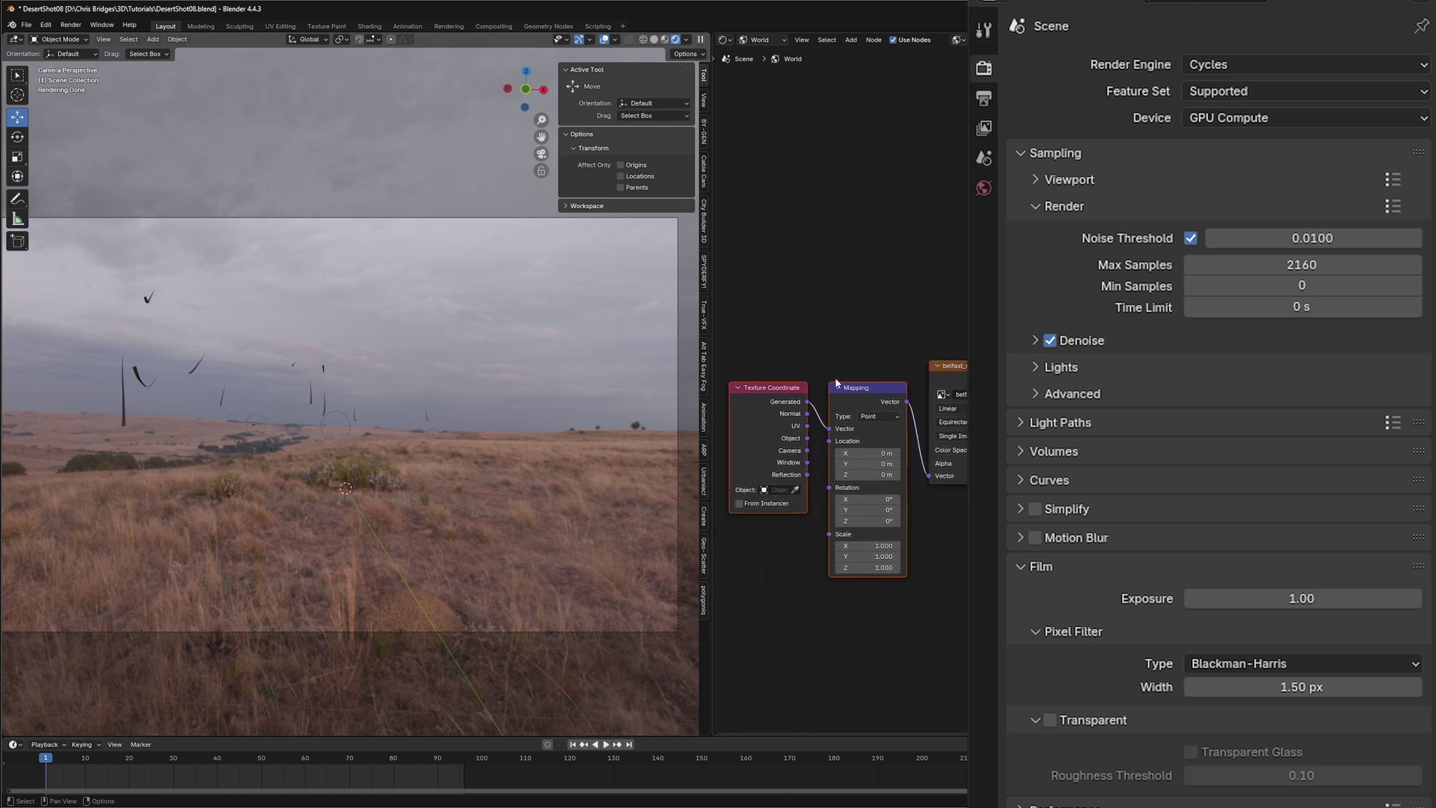
pyautogui.click(770, 387)
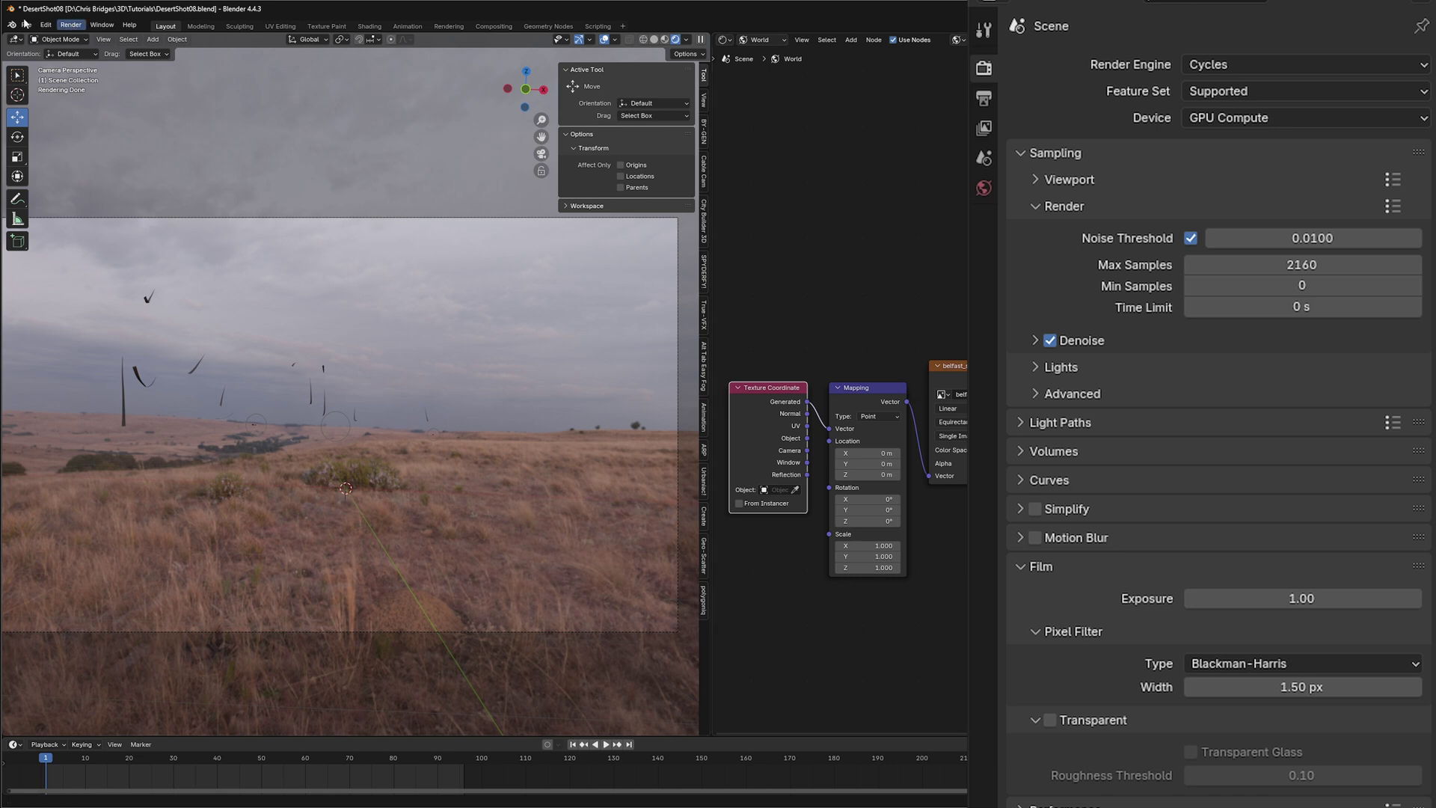
pyautogui.click(46, 26)
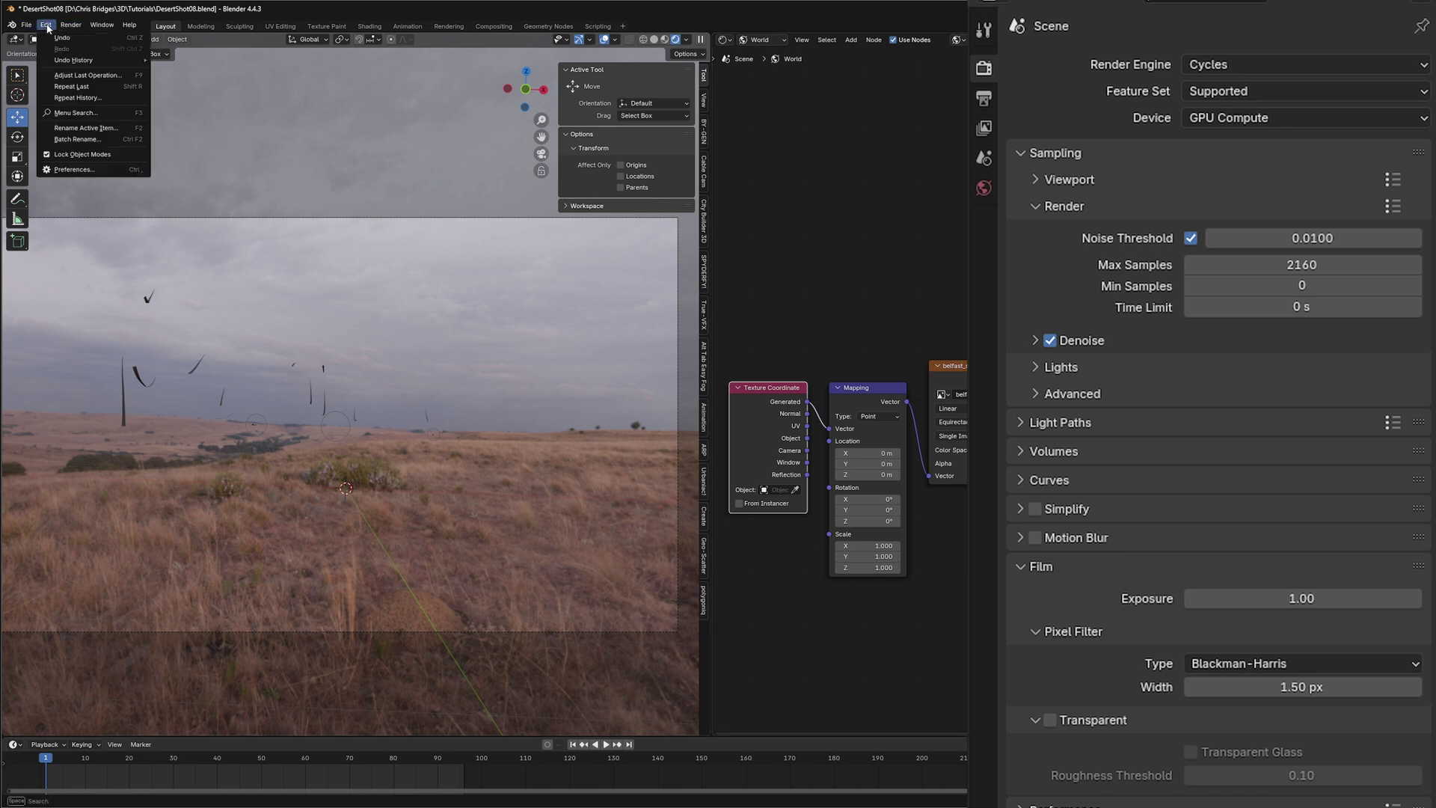
pyautogui.click(69, 170)
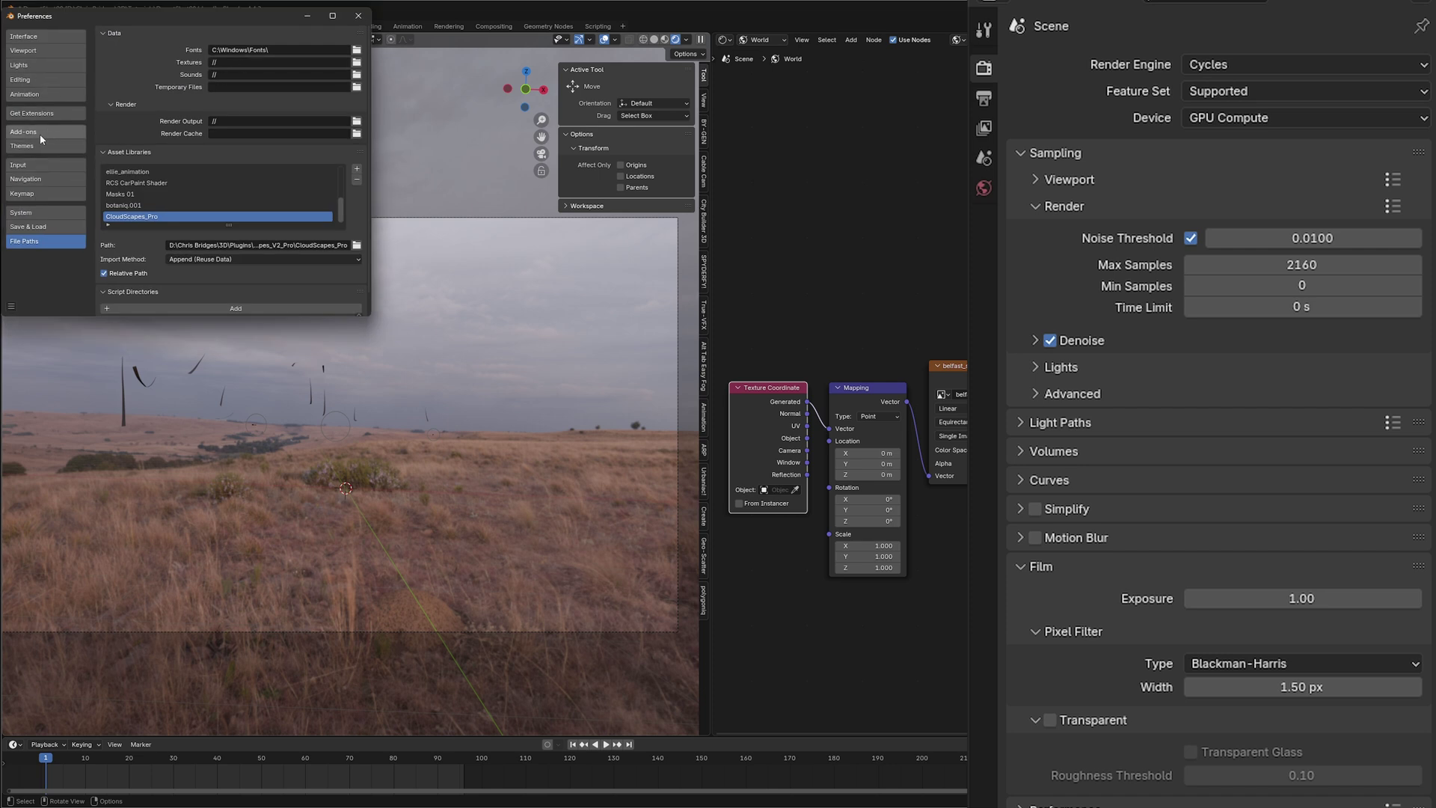
pyautogui.click(39, 132)
pyautogui.click(151, 33)
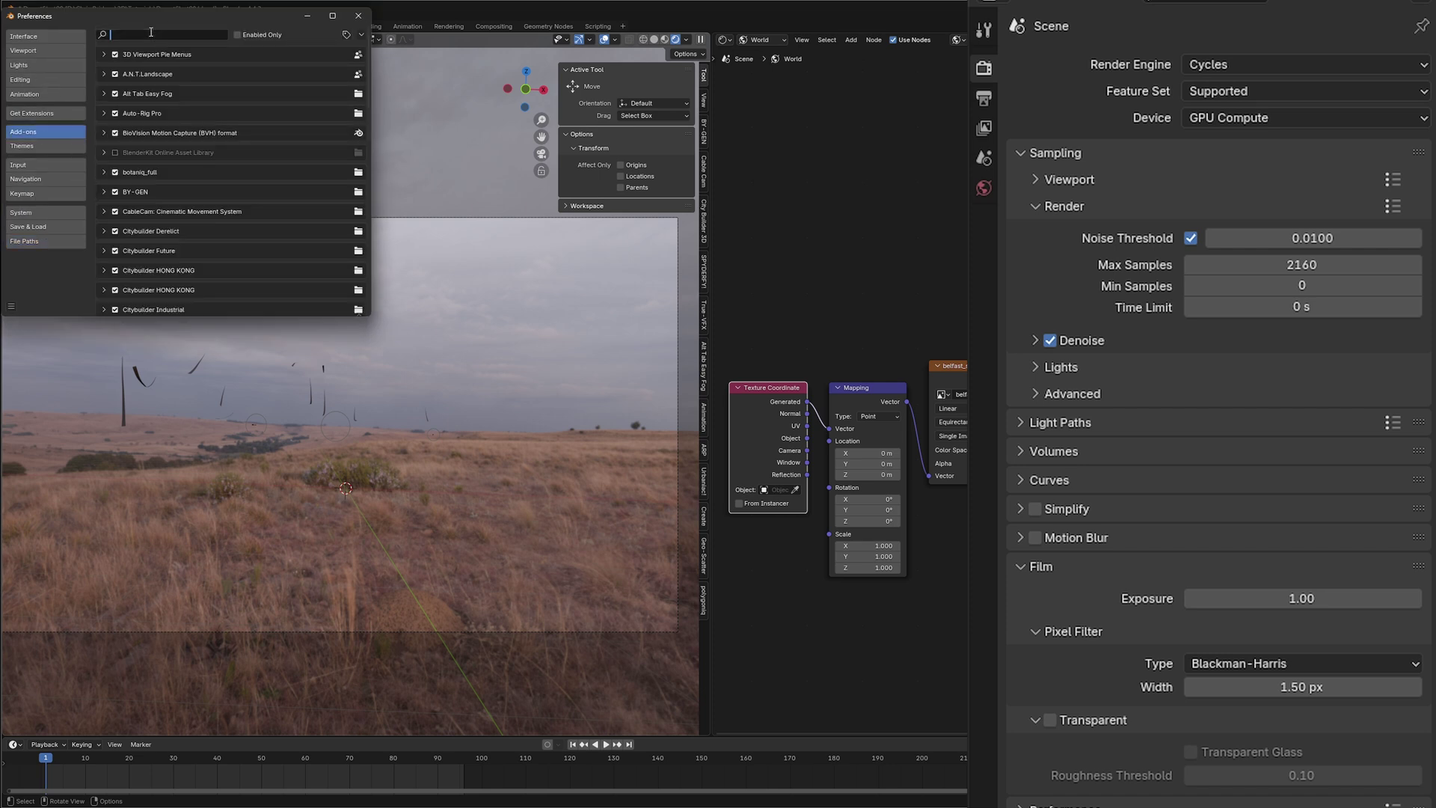
pyautogui.write('node')
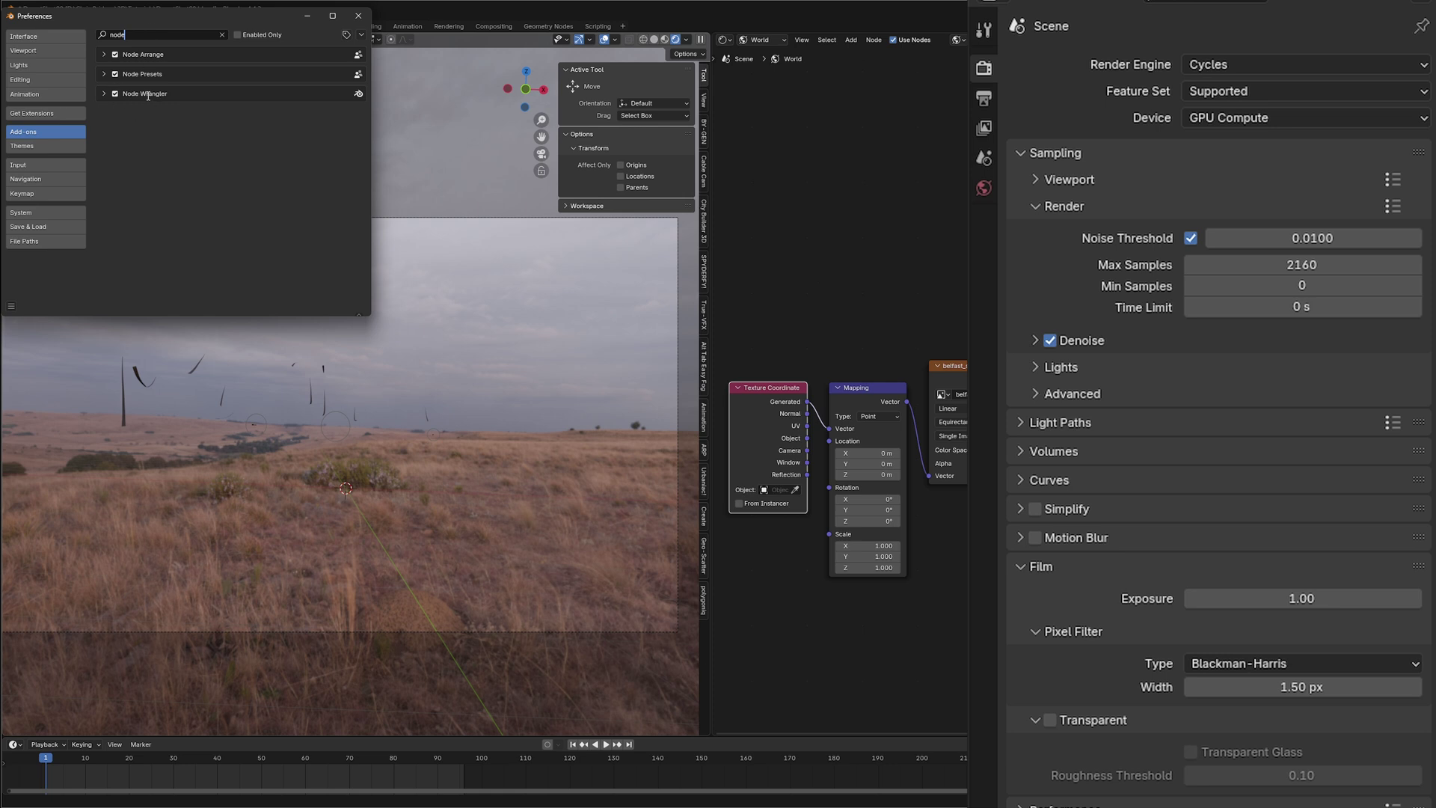
pyautogui.click(359, 15)
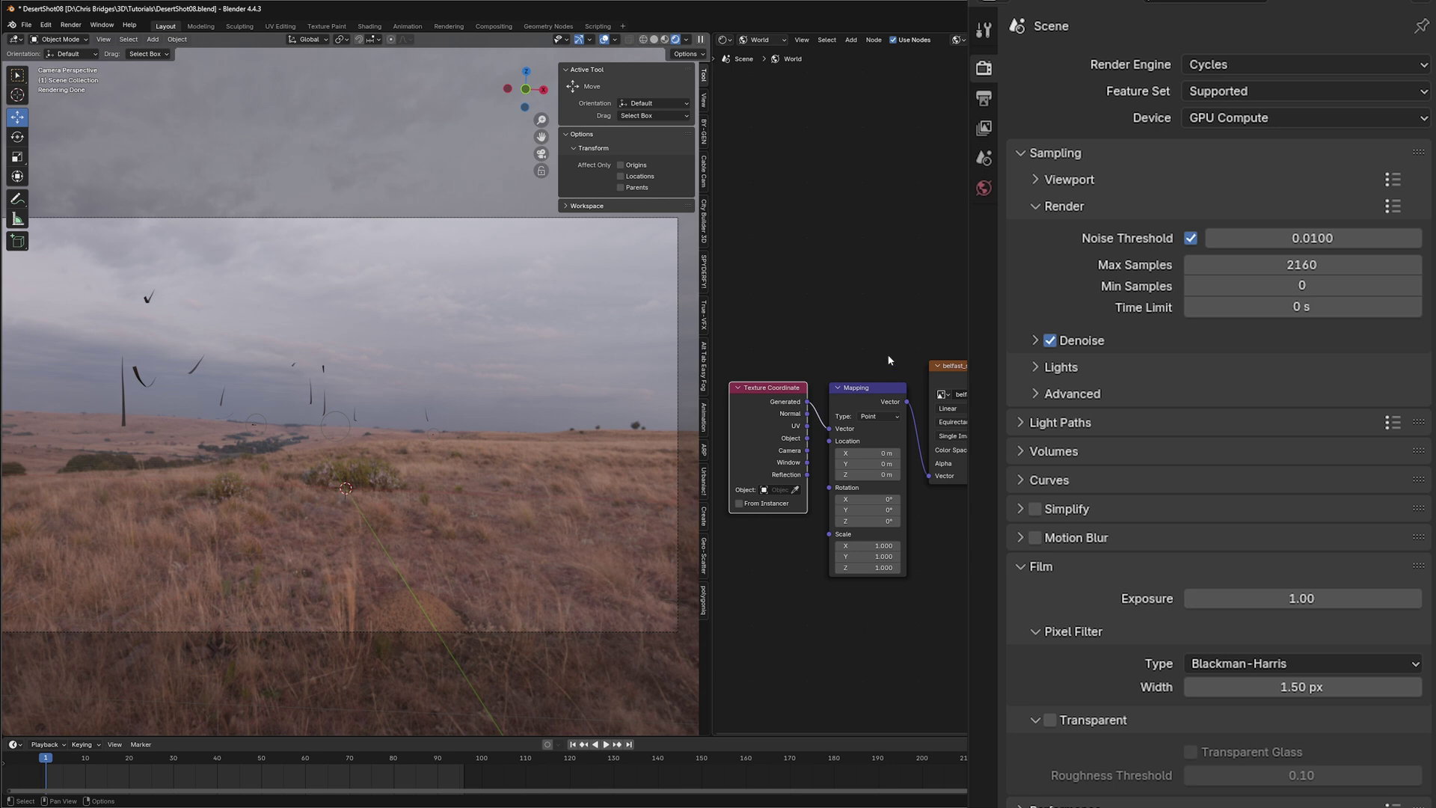
# - Select the Mapping node and rotate the world HDRI around Z to about 253°
pyautogui.click(868, 355)
pyautogui.click(887, 389)
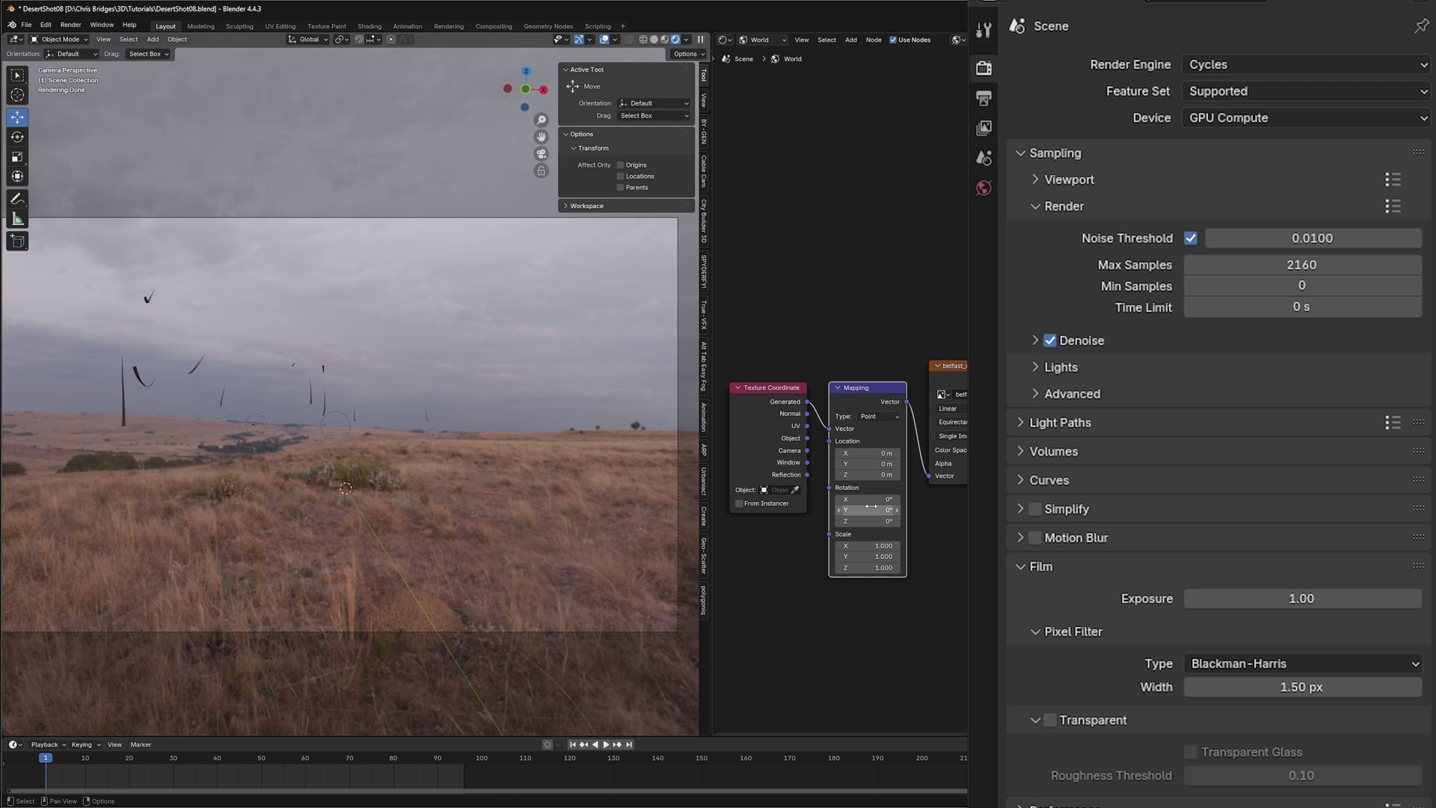
pyautogui.moveTo(875, 521); pyautogui.dragTo(899, 493)
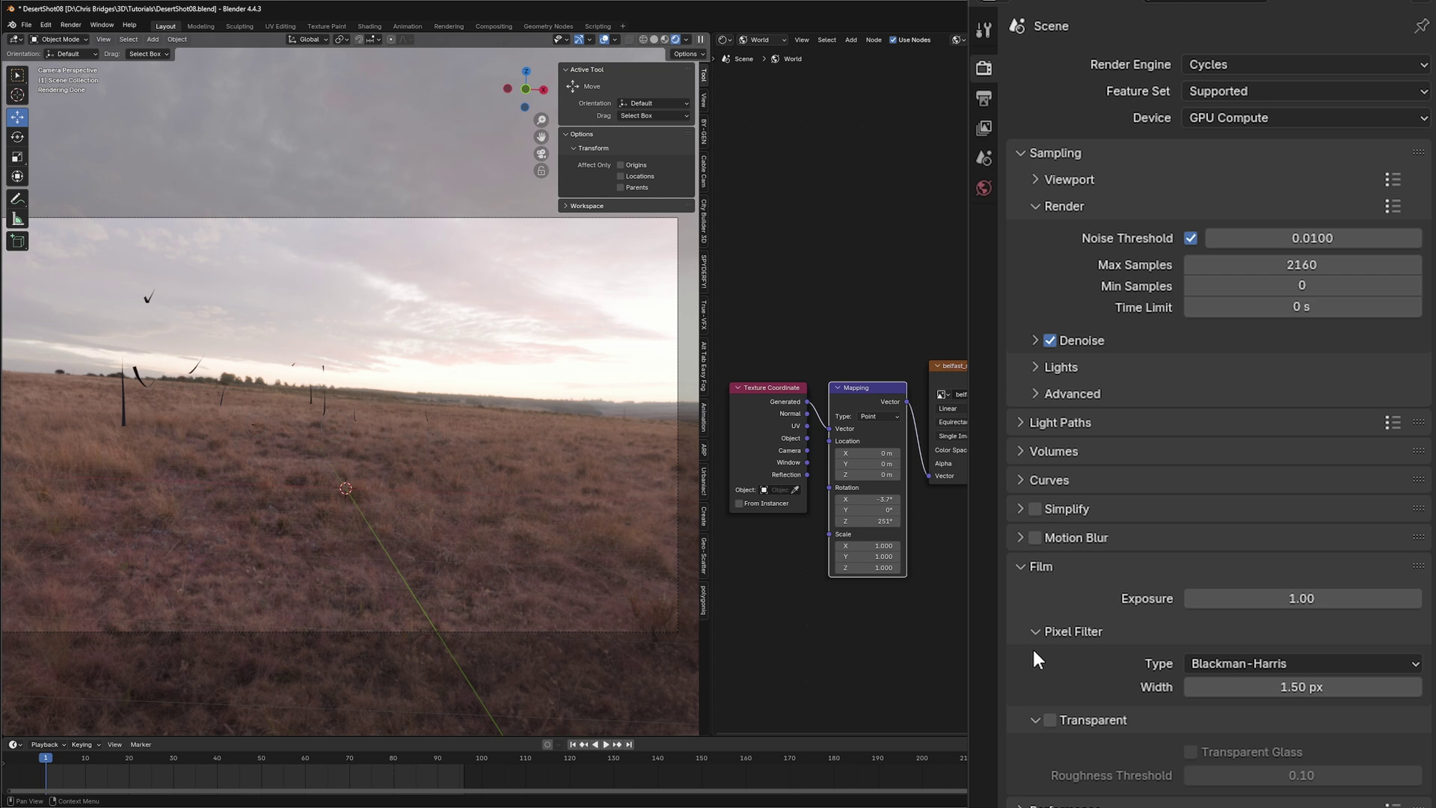
# - Compare backdrops by toggling film transparency, leave it off, and tilt the HDRI X rotation to -5.3°
pyautogui.click(1049, 718)
pyautogui.click(1048, 718)
pyautogui.click(1049, 718)
pyautogui.click(1049, 718)
pyautogui.click(1049, 718)
pyautogui.click(1048, 720)
pyautogui.click(1049, 720)
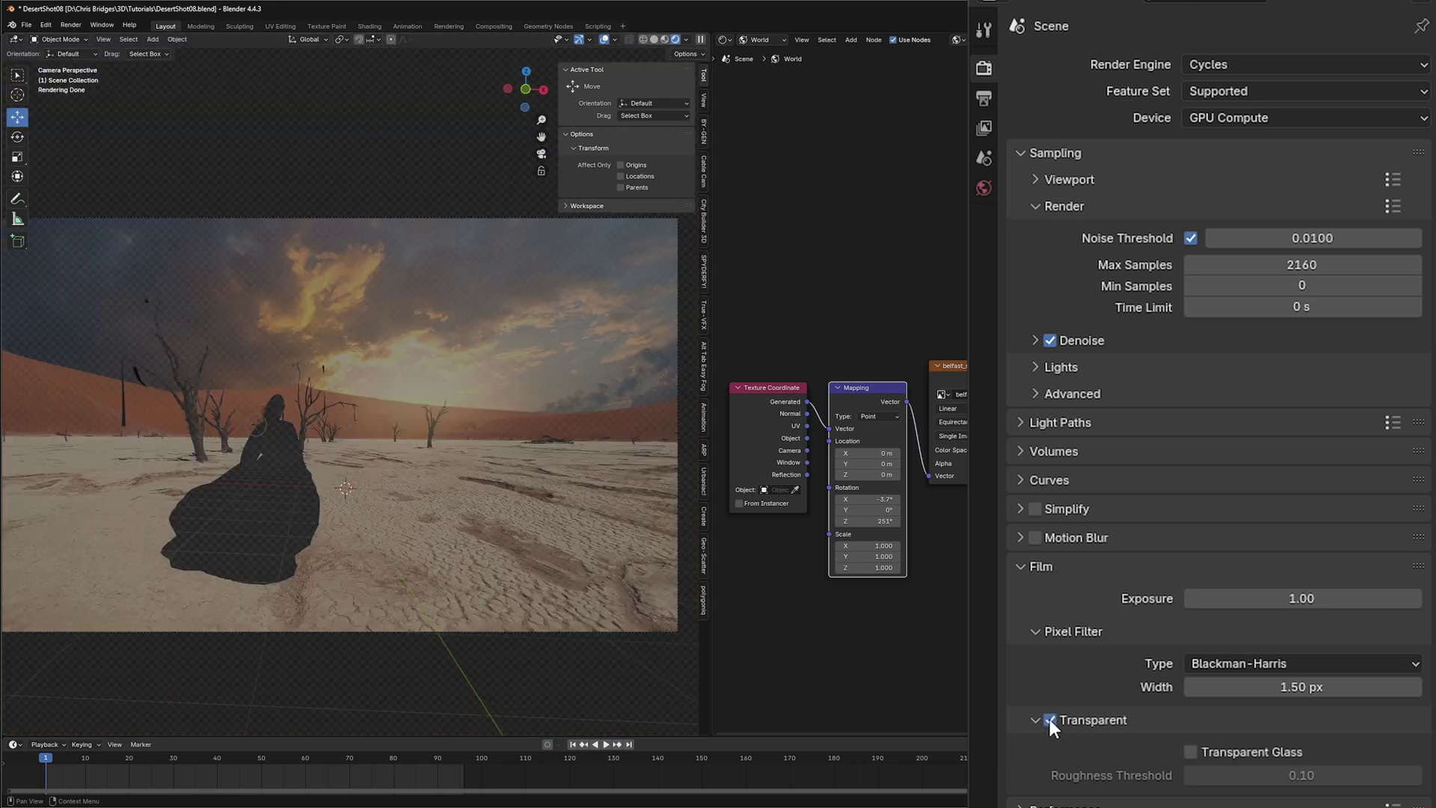
pyautogui.click(1049, 720)
pyautogui.click(1049, 720)
pyautogui.click(1049, 719)
pyautogui.click(1049, 720)
pyautogui.click(1049, 720)
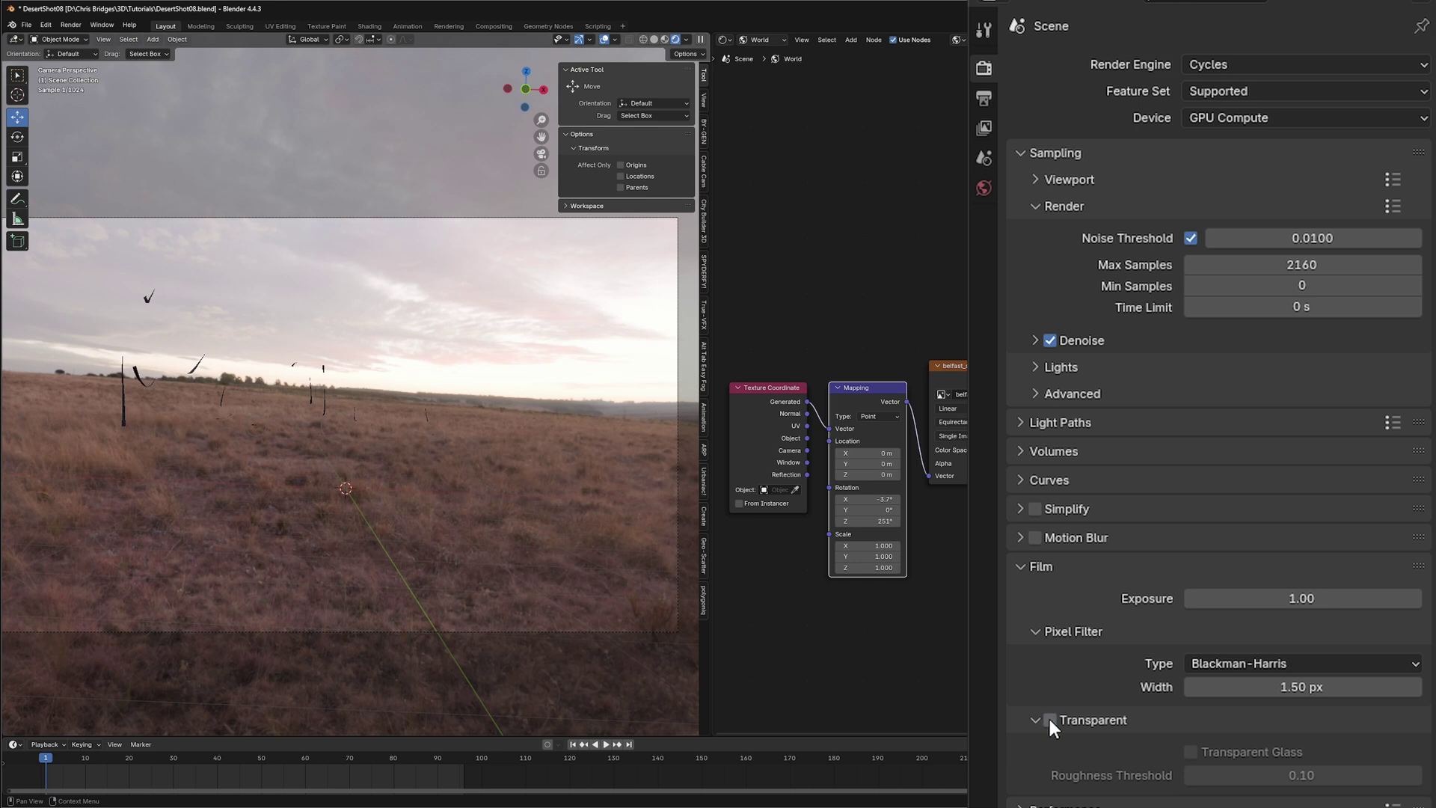
pyautogui.click(1049, 719)
pyautogui.click(1049, 719)
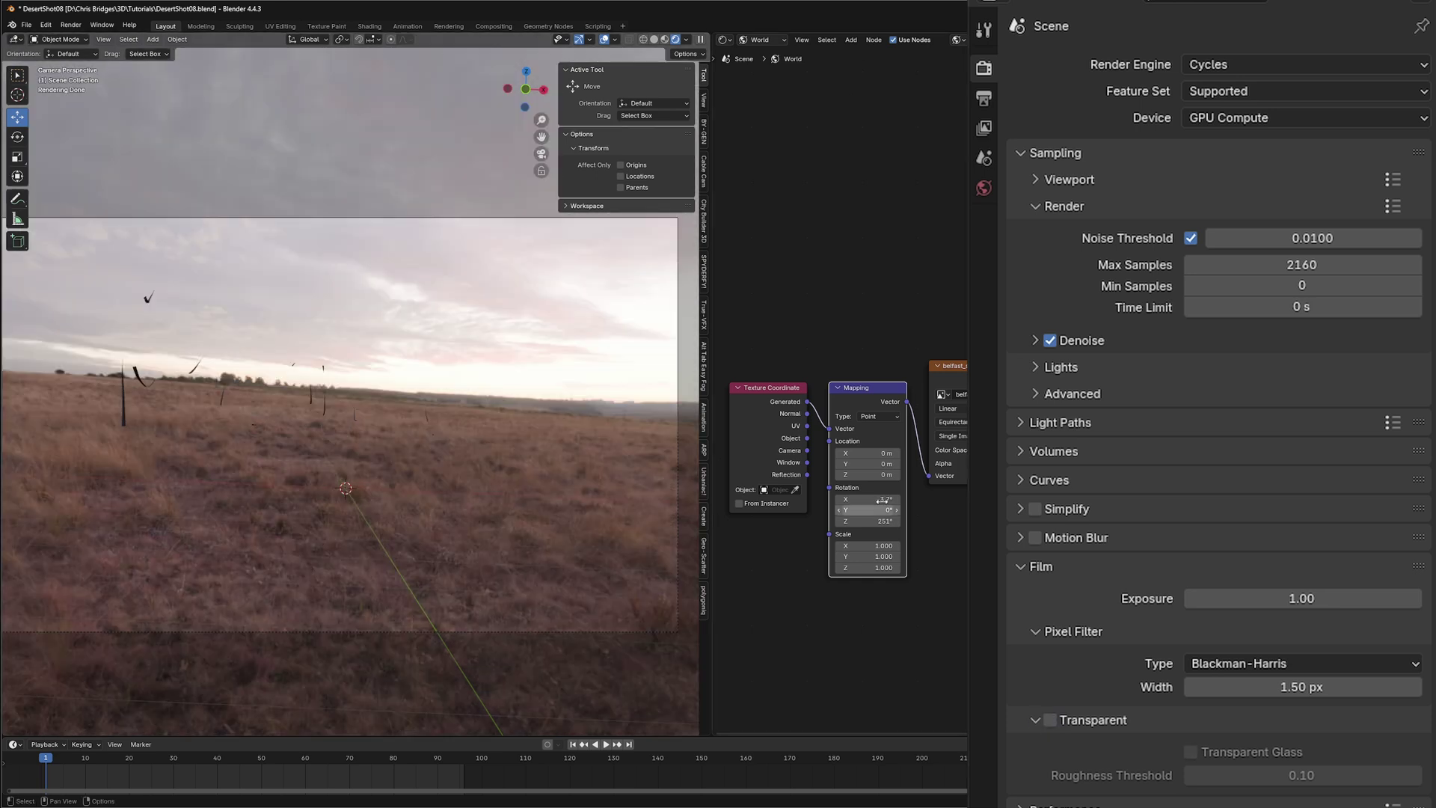
pyautogui.moveTo(867, 499); pyautogui.dragTo(842, 499)
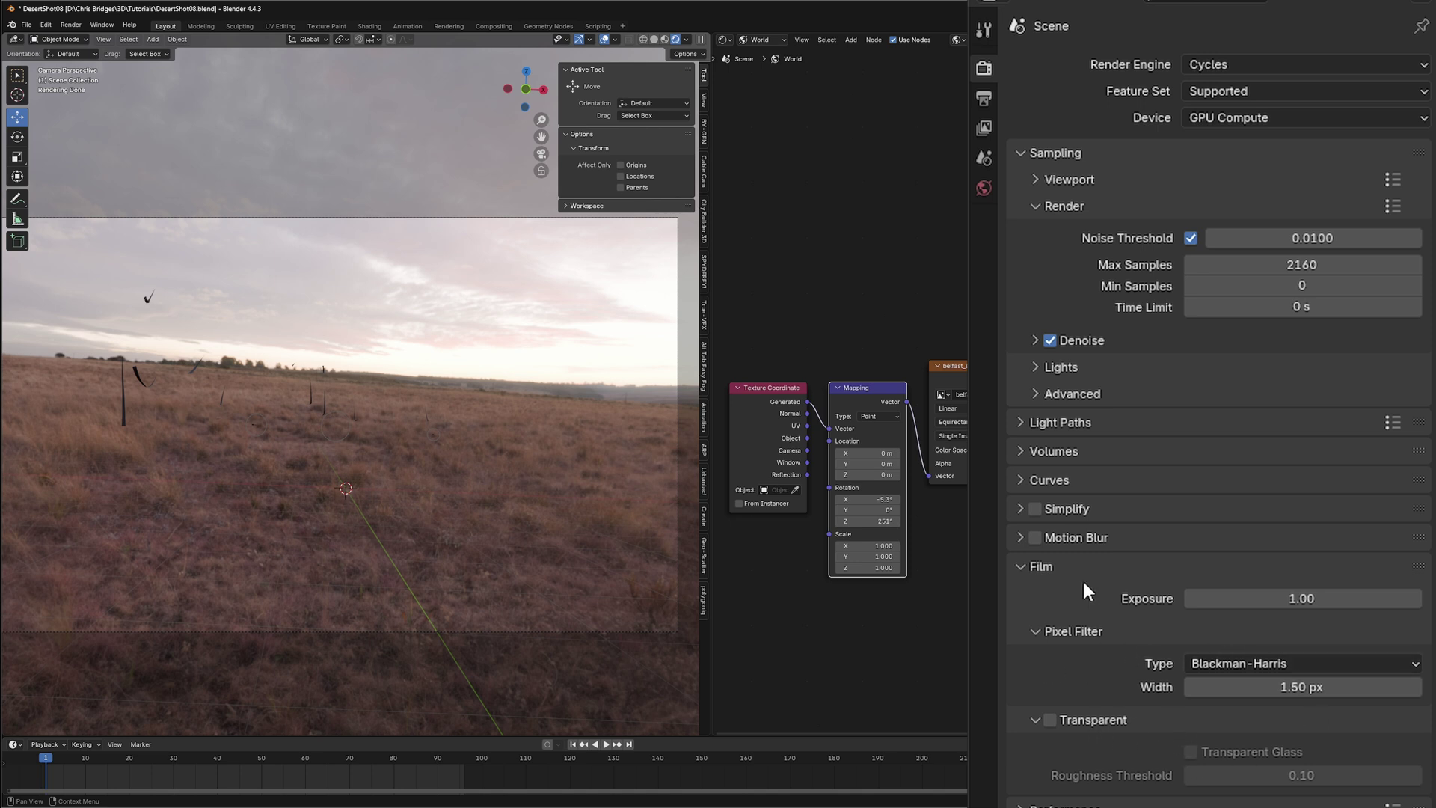
# - Lower the World HDRI strength to 0.600
pyautogui.click(984, 187)
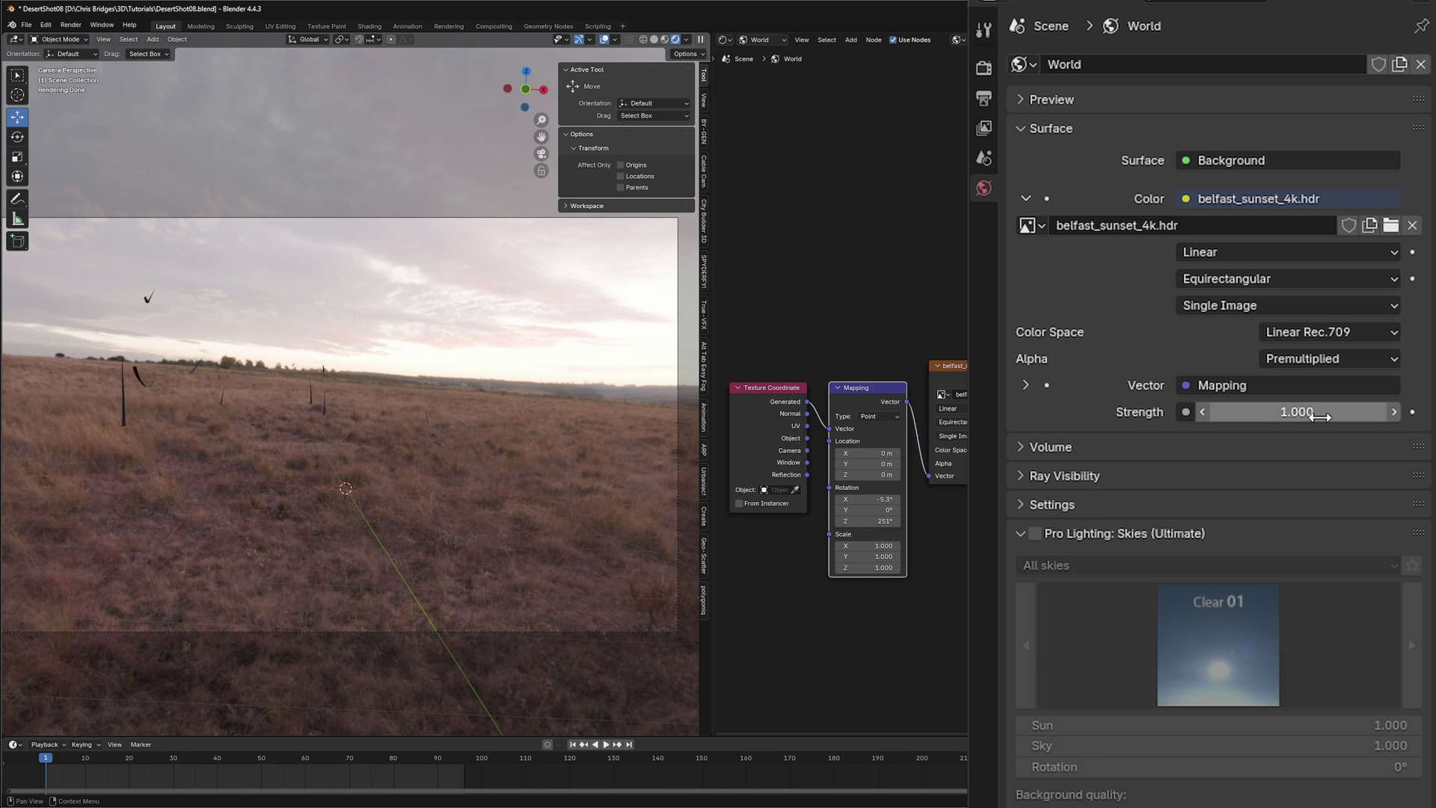
pyautogui.moveTo(1298, 412); pyautogui.dragTo(1237, 412)
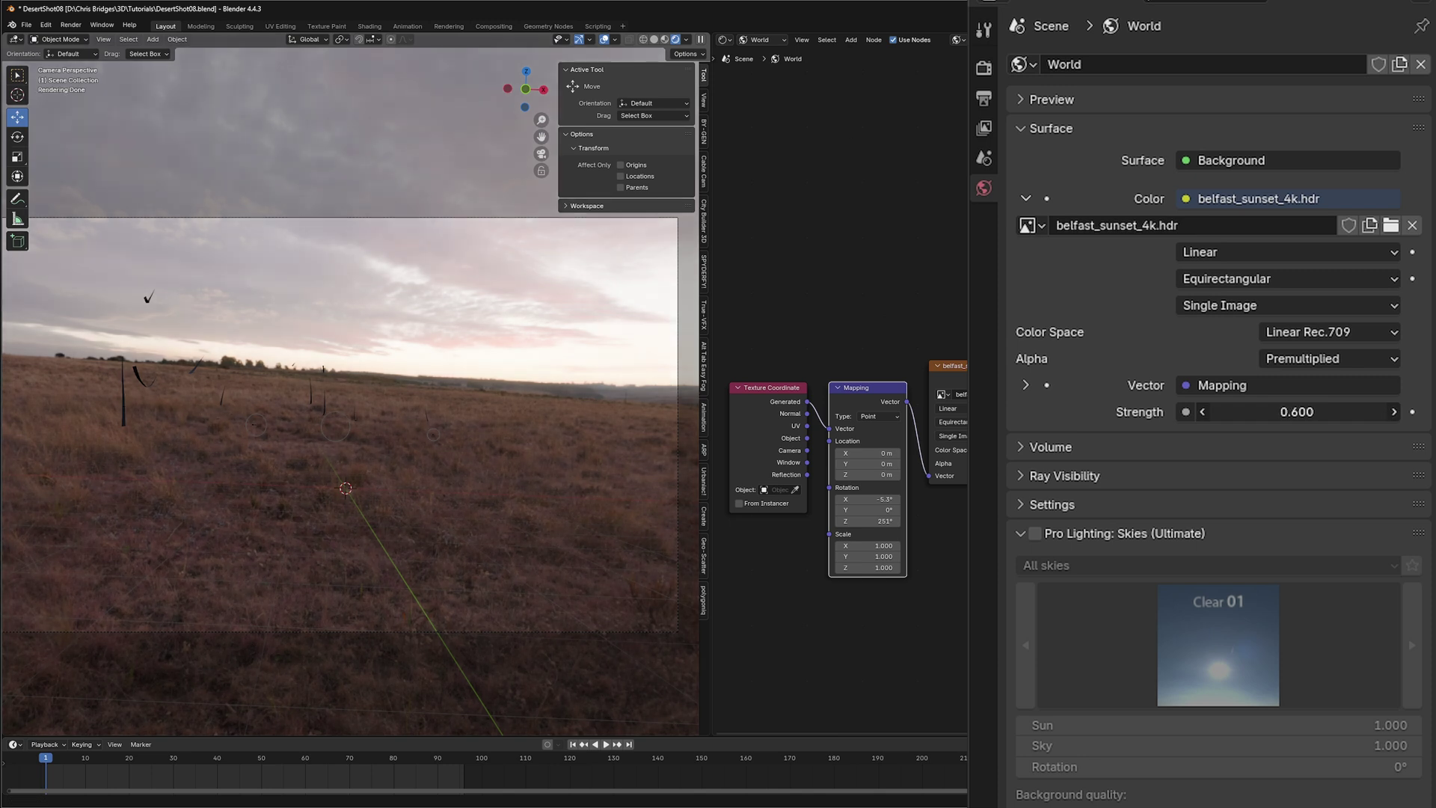
pyautogui.click(984, 68)
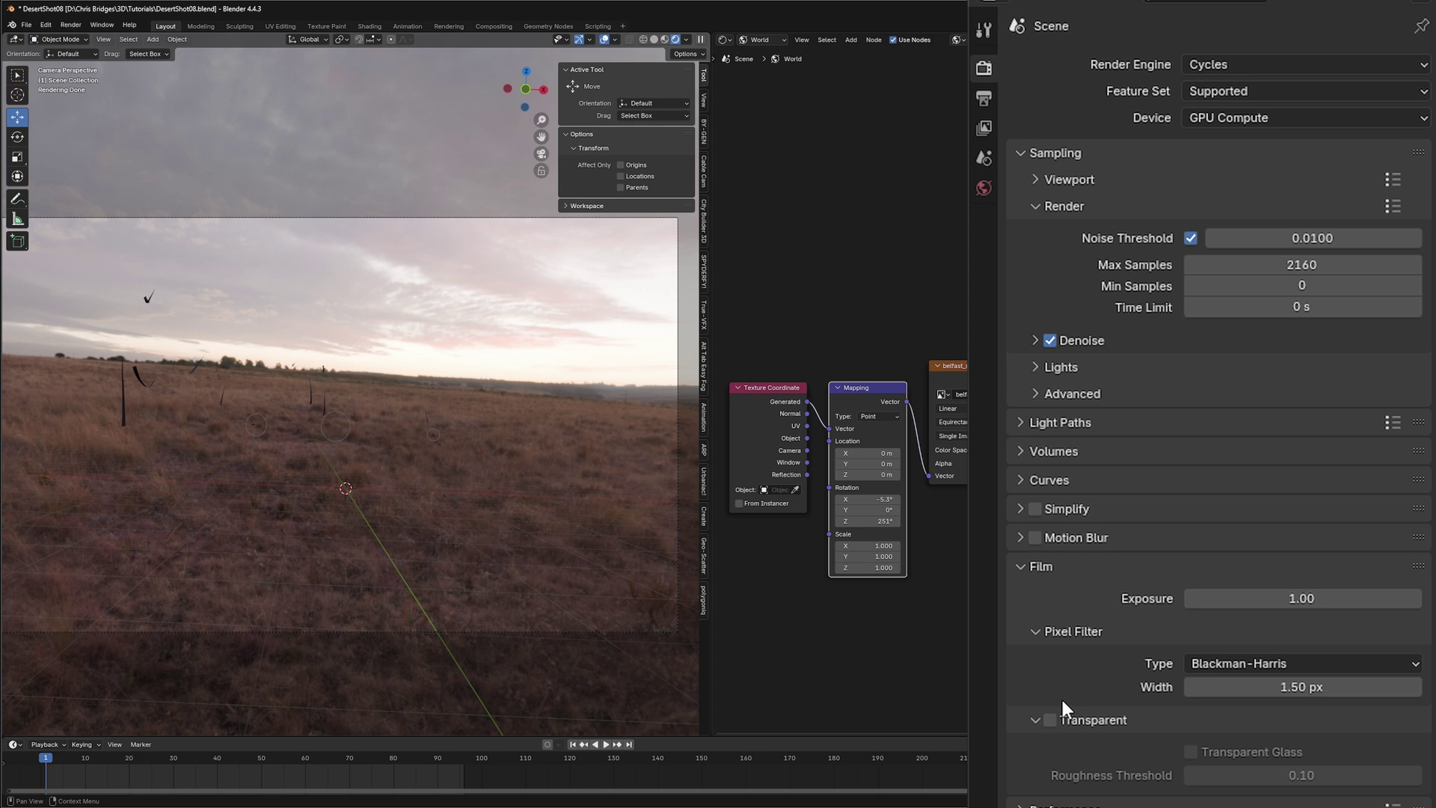
# - Compare grassland and desert backdrops, rotate the HDRI Z to 242°, and leave film transparency on
pyautogui.click(1051, 719)
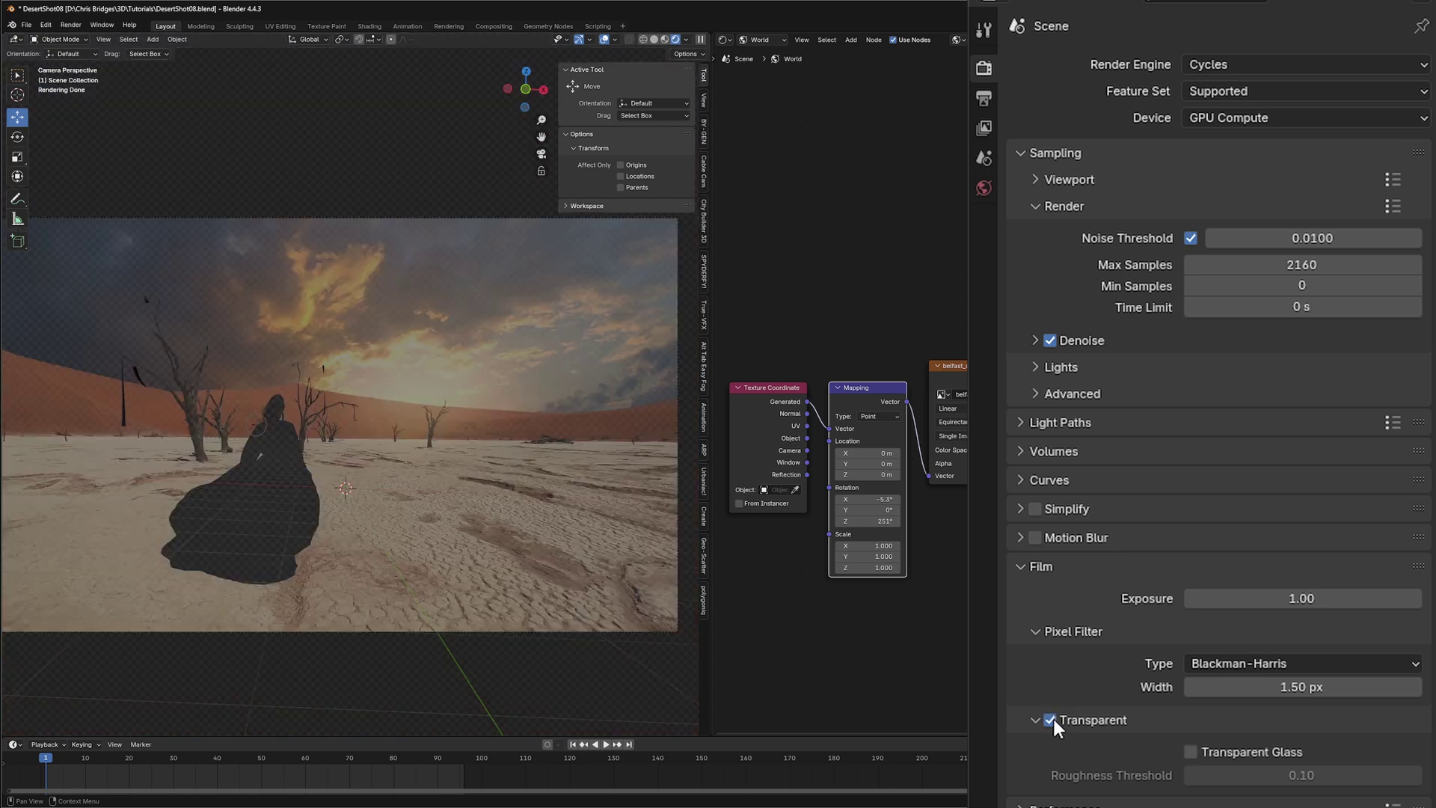
pyautogui.click(1052, 718)
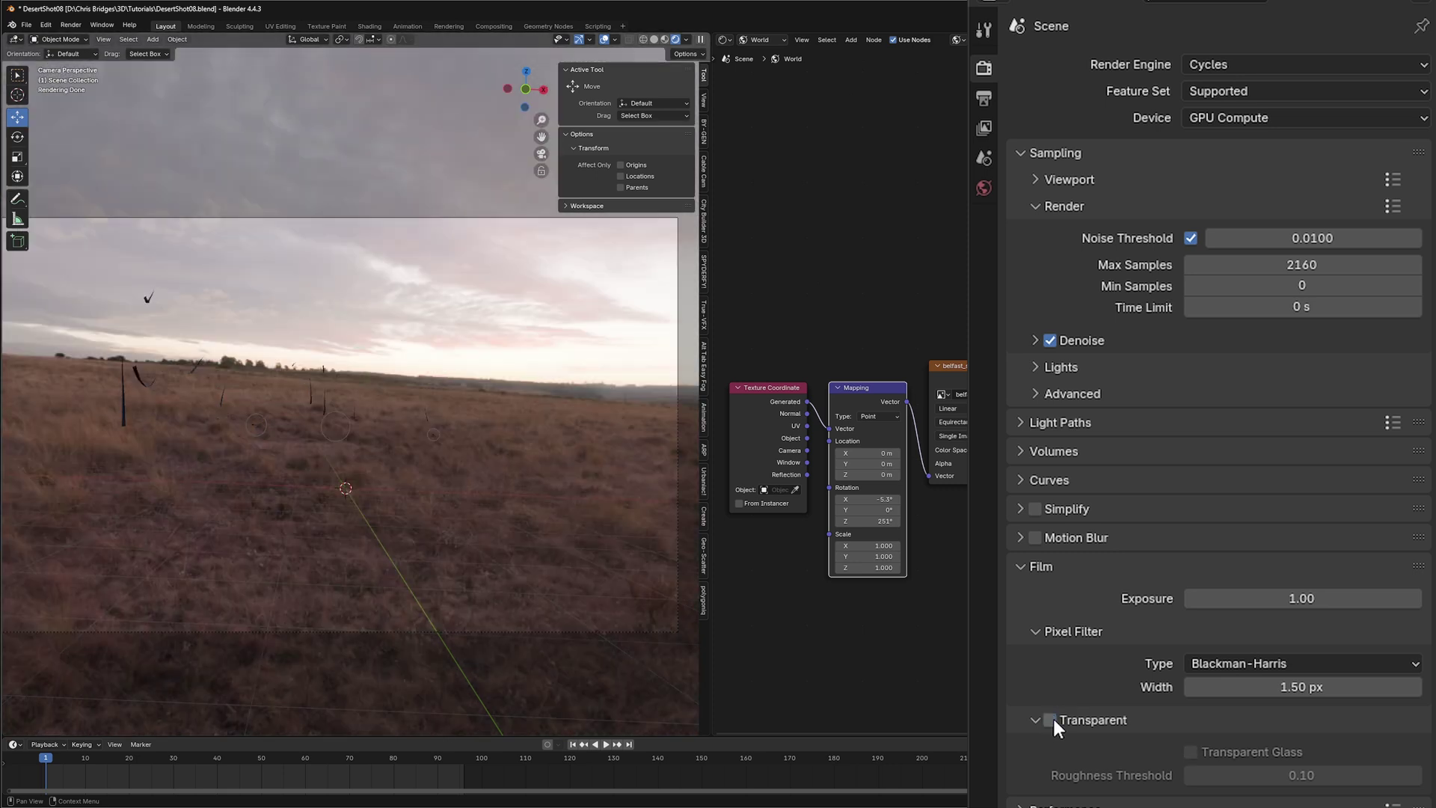
pyautogui.click(1053, 719)
pyautogui.click(1053, 719)
pyautogui.click(1053, 719)
pyautogui.click(1053, 718)
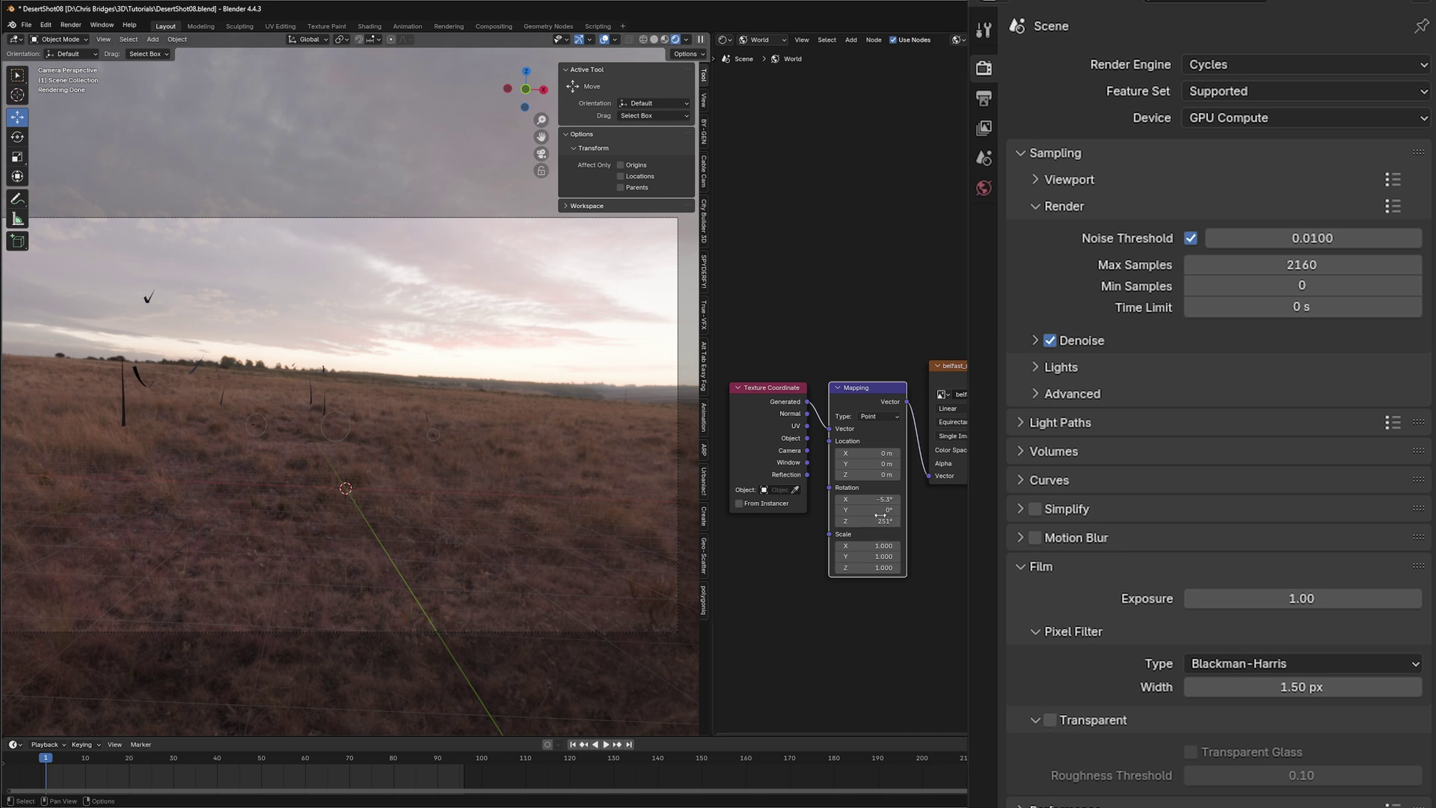
pyautogui.moveTo(880, 515); pyautogui.dragTo(861, 515)
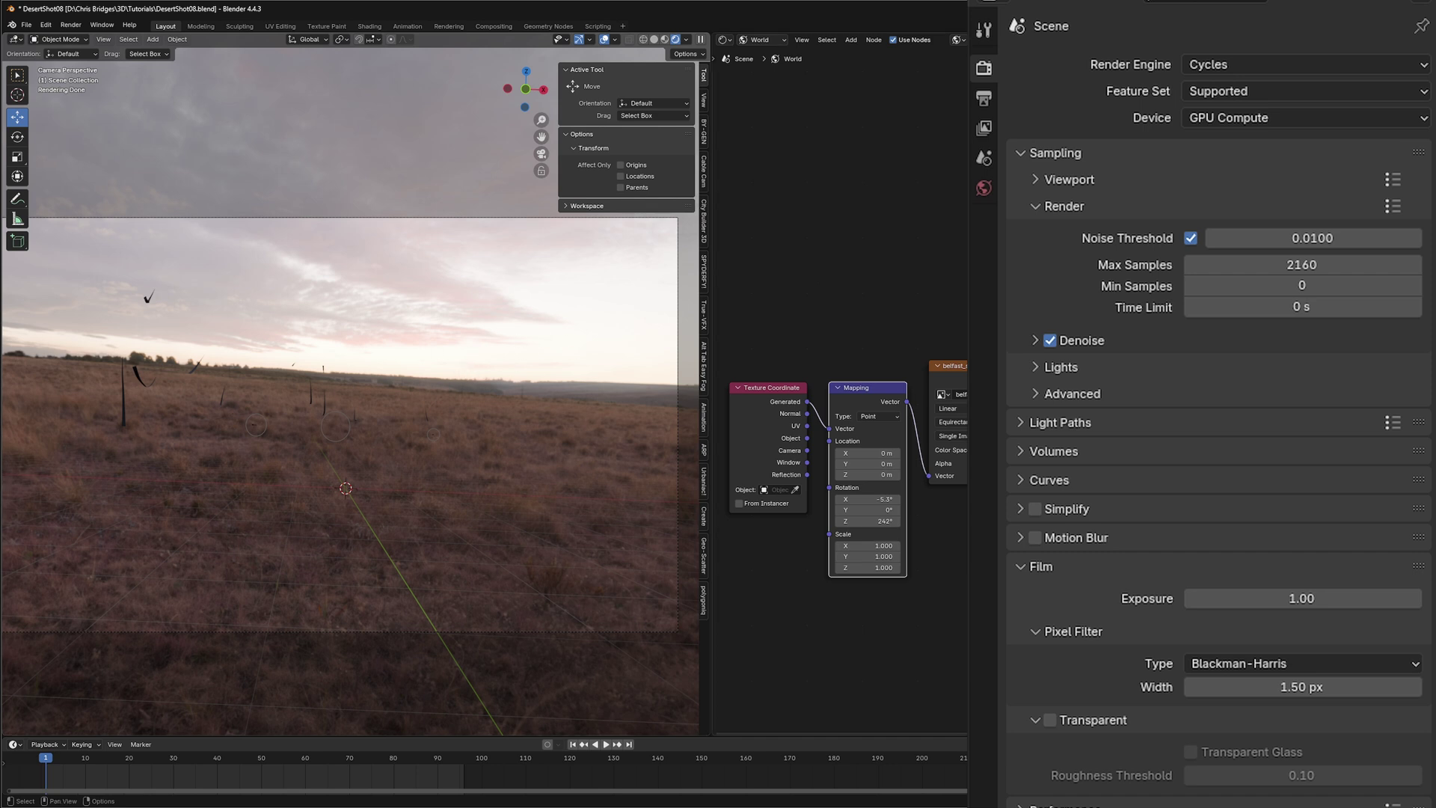
pyautogui.click(1050, 720)
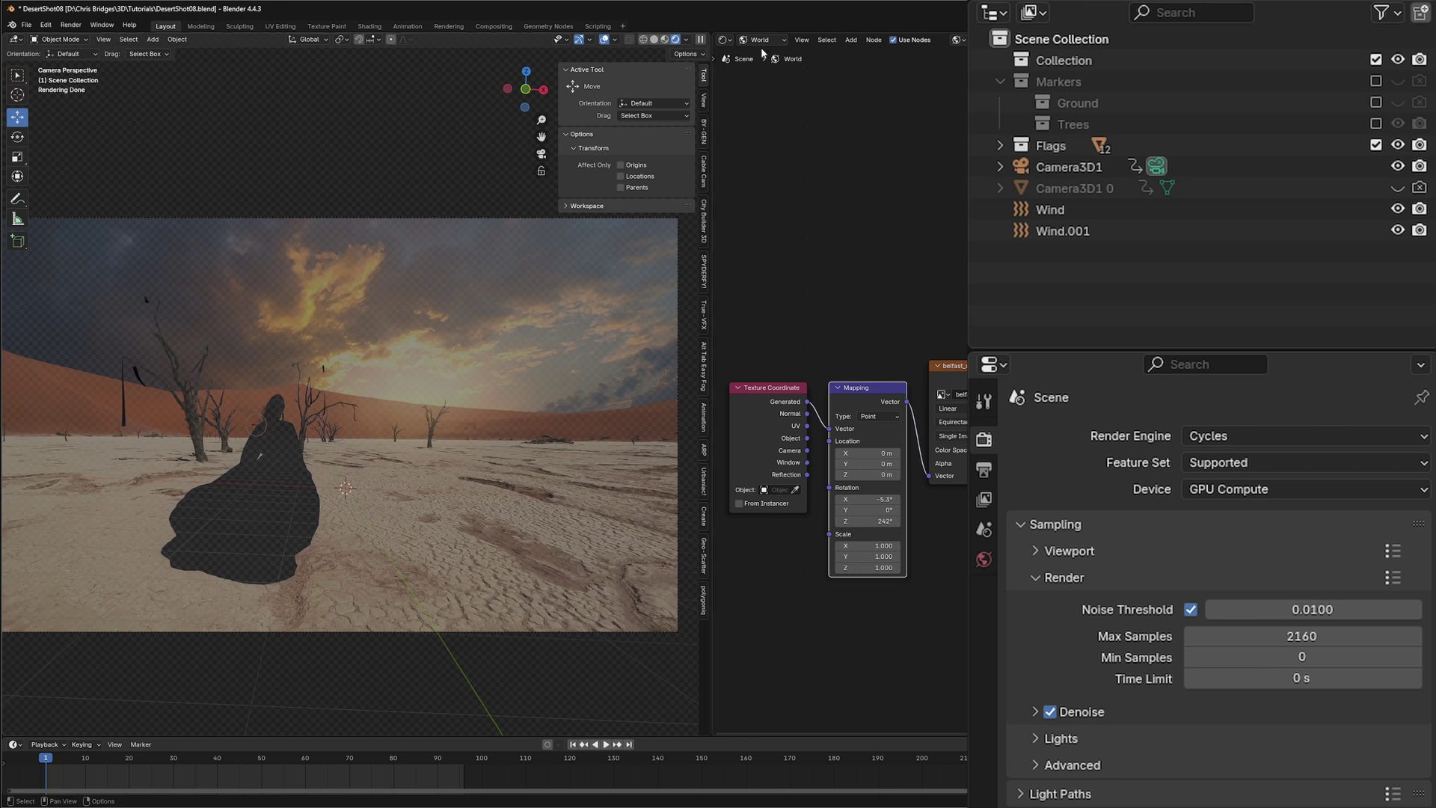
# - Turn the right-hand Shader Editor into a 3D Viewport and leave camera view with Numpad 0
pyautogui.click(727, 39)
pyautogui.click(760, 73)
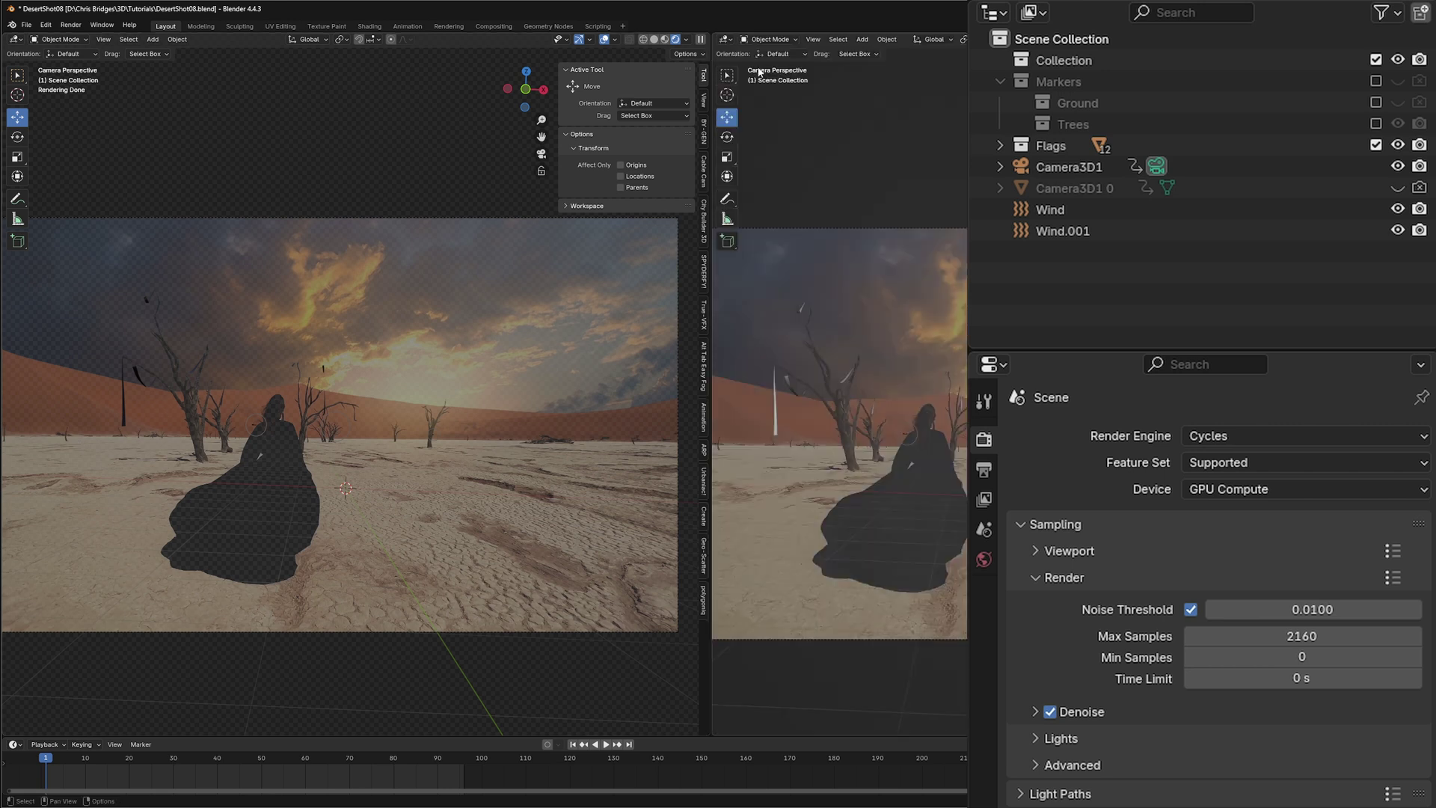
pyautogui.press('KP_0')
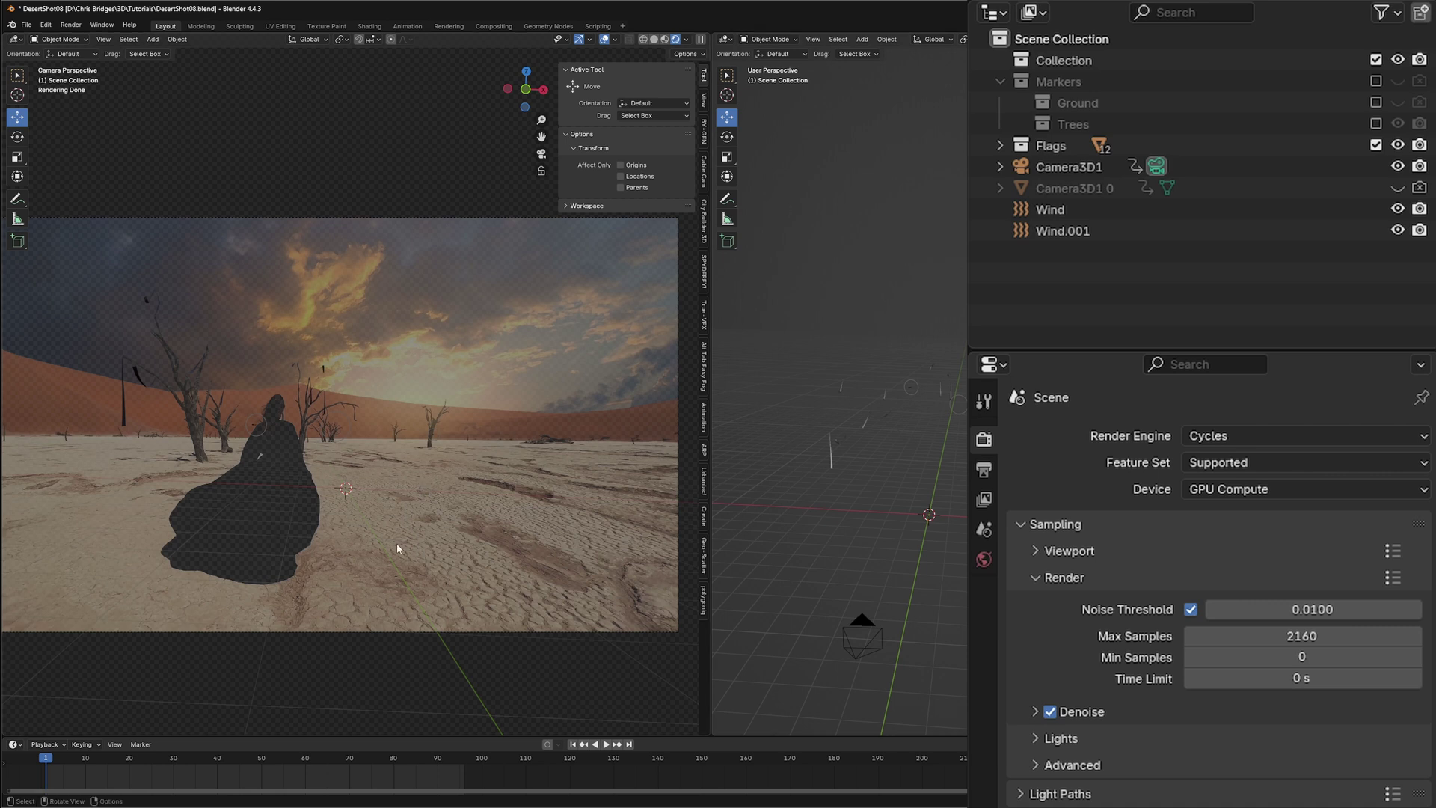
# - Create a new collection named Temp under Scene Collection
pyautogui.click(1046, 36)
pyautogui.press('c')
pyautogui.doubleClick(1074, 166)
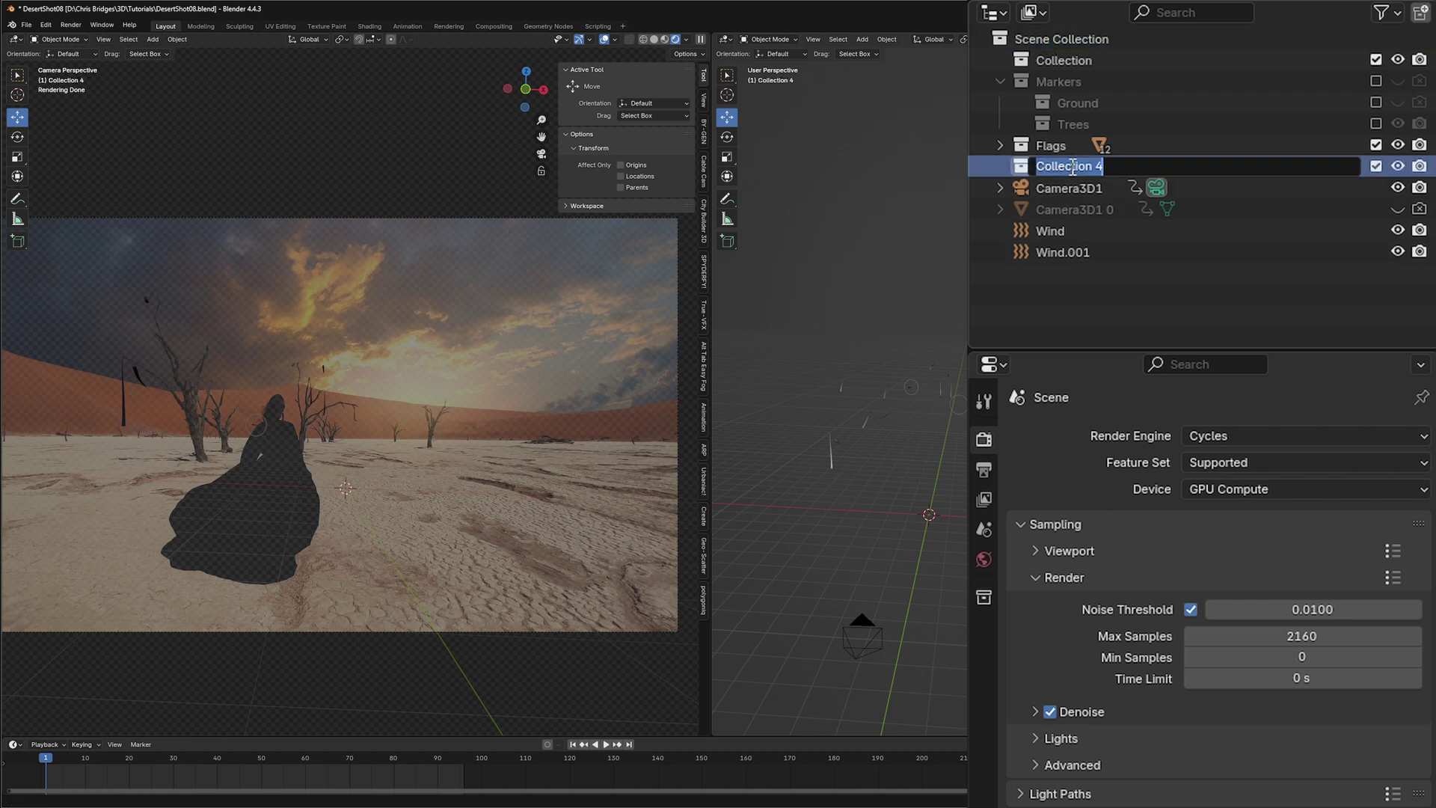
pyautogui.write('Temp')
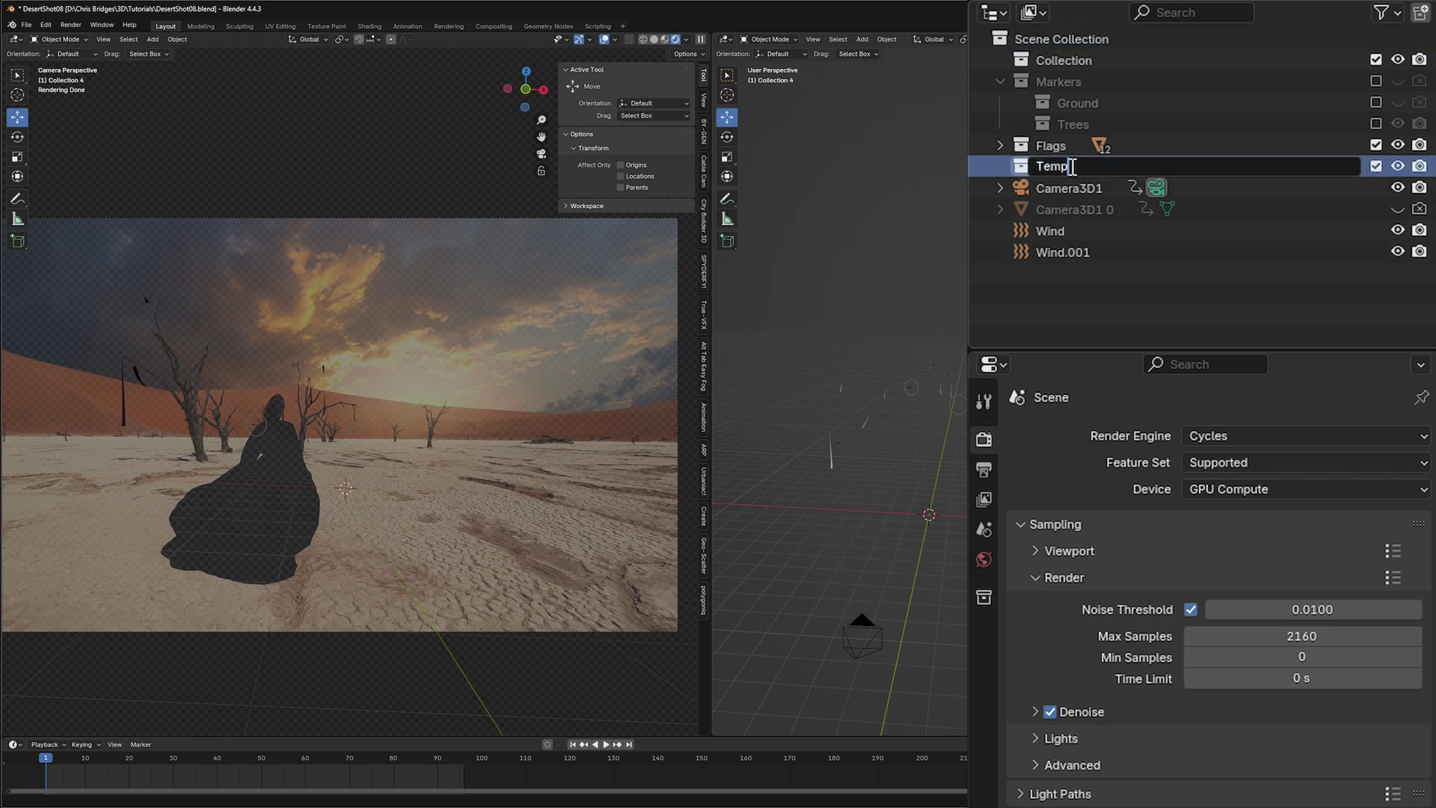
pyautogui.press('Return')
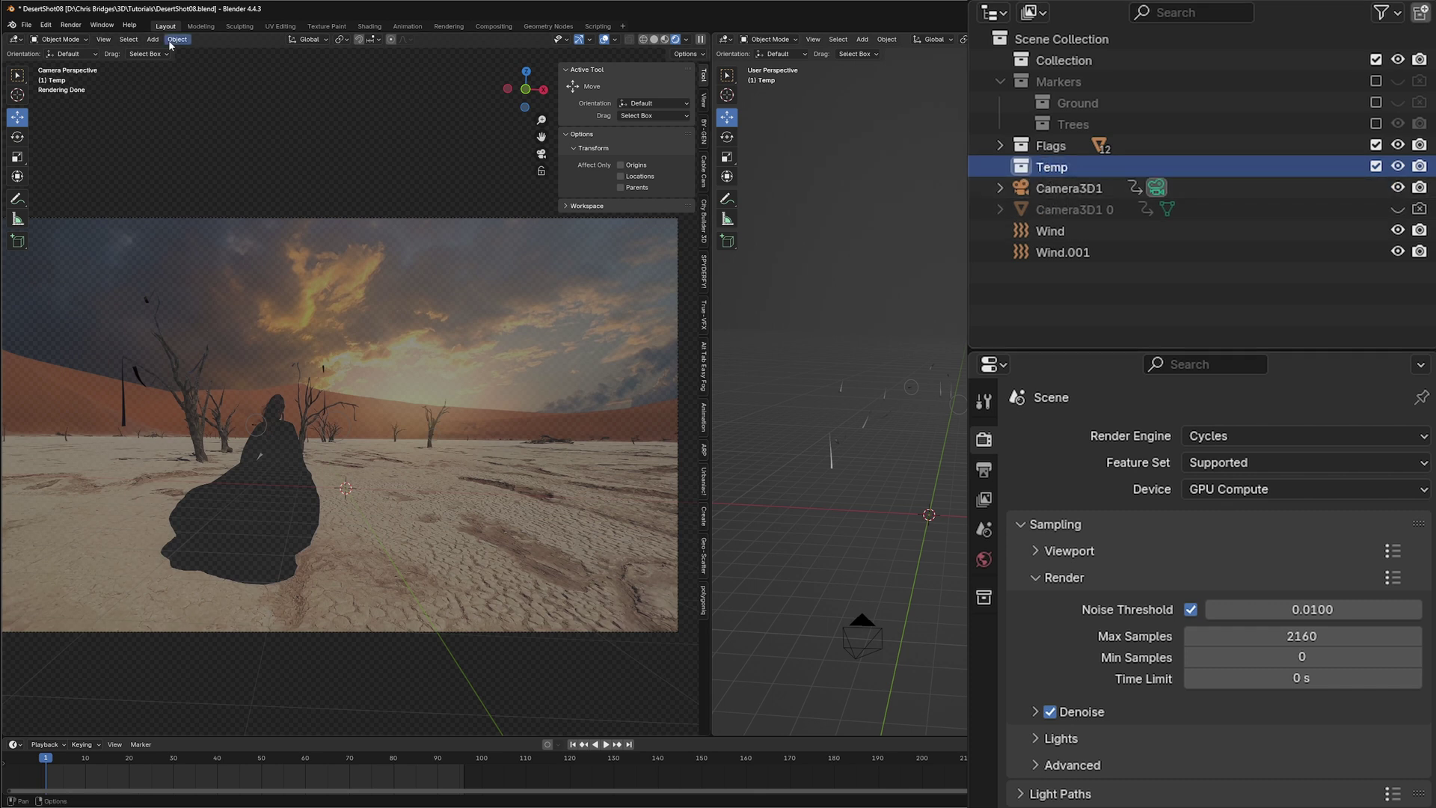
# - Import Desert_Scene01.3ds.fbx as an FBX at scale 100
pyautogui.click(27, 25)
pyautogui.moveTo(50, 188)
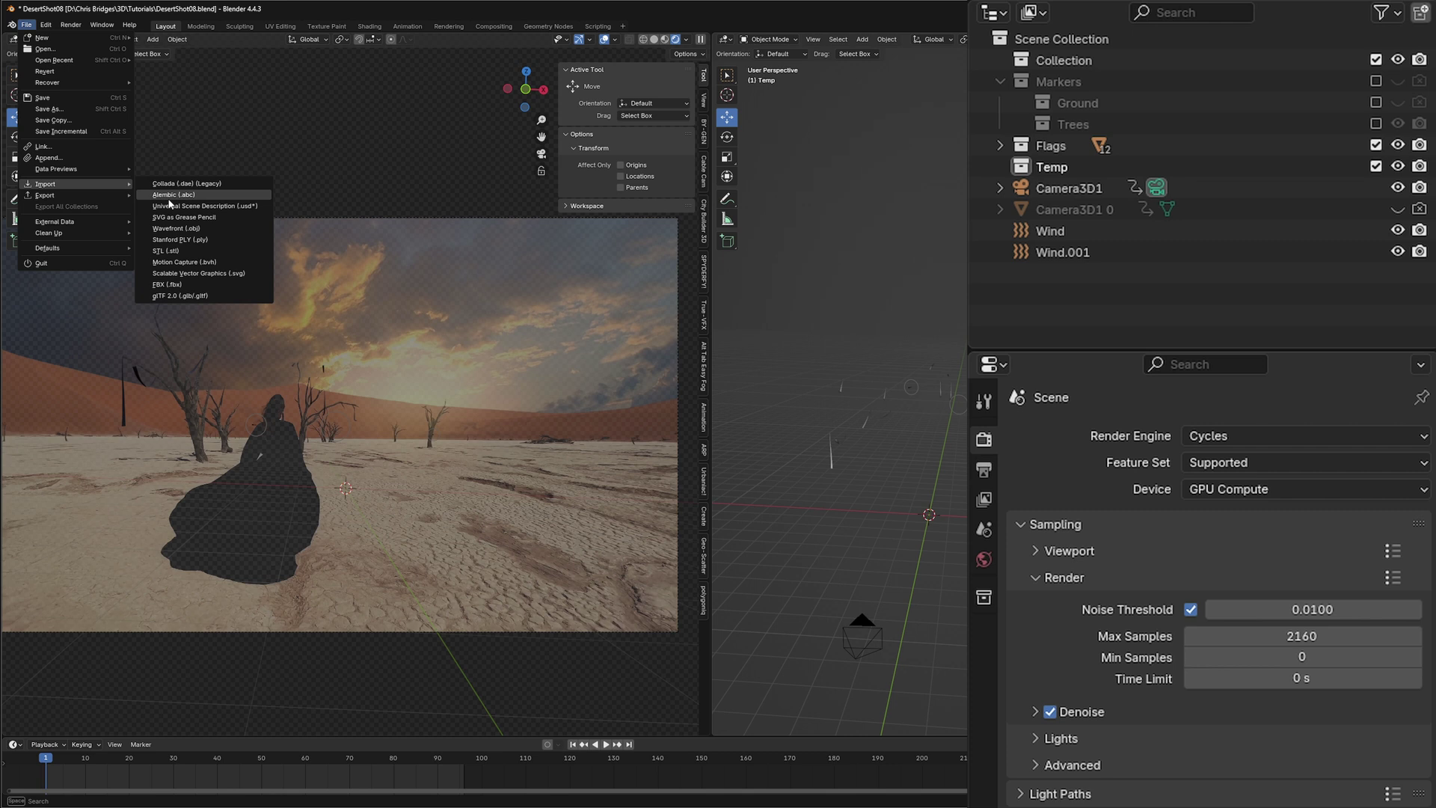
pyautogui.click(167, 285)
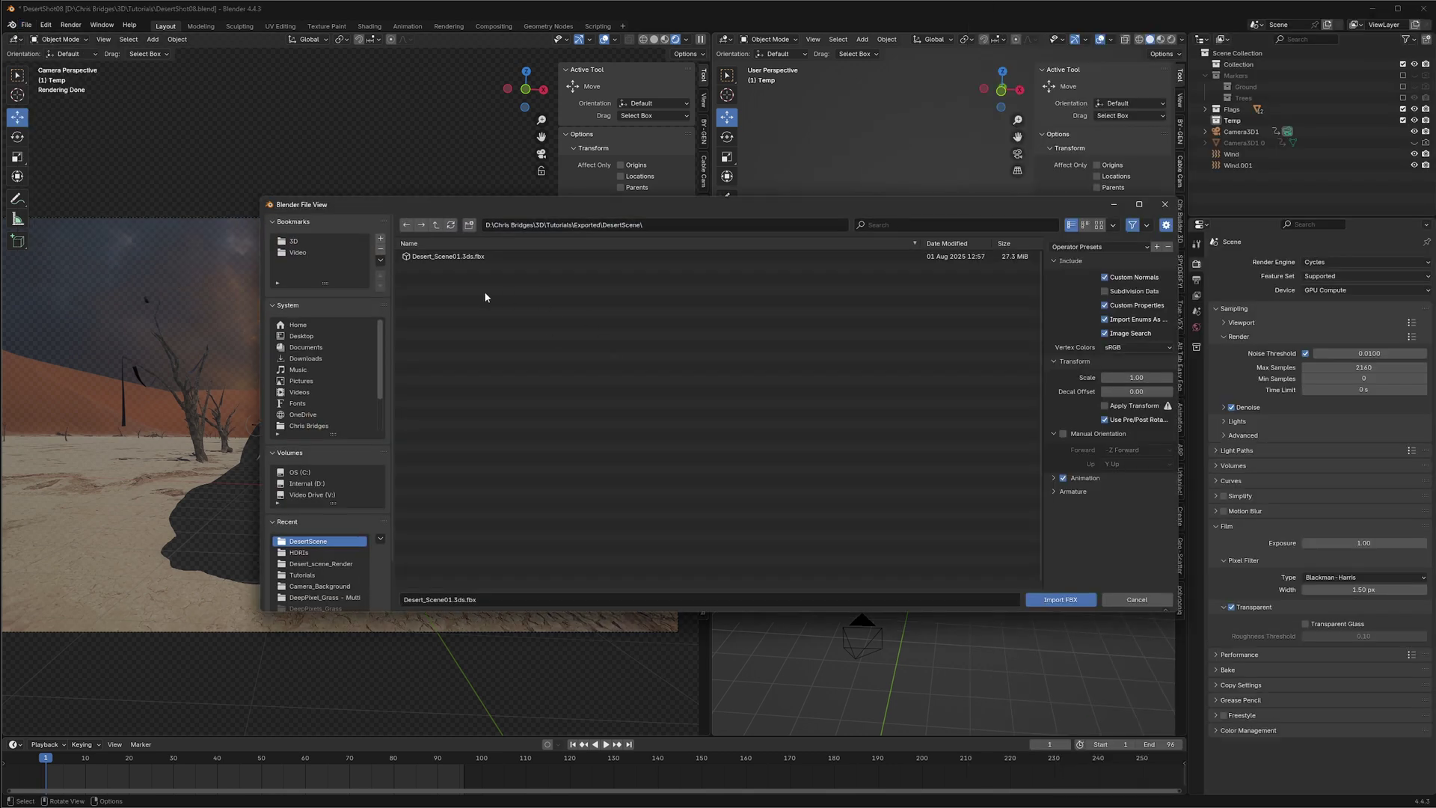
pyautogui.click(440, 257)
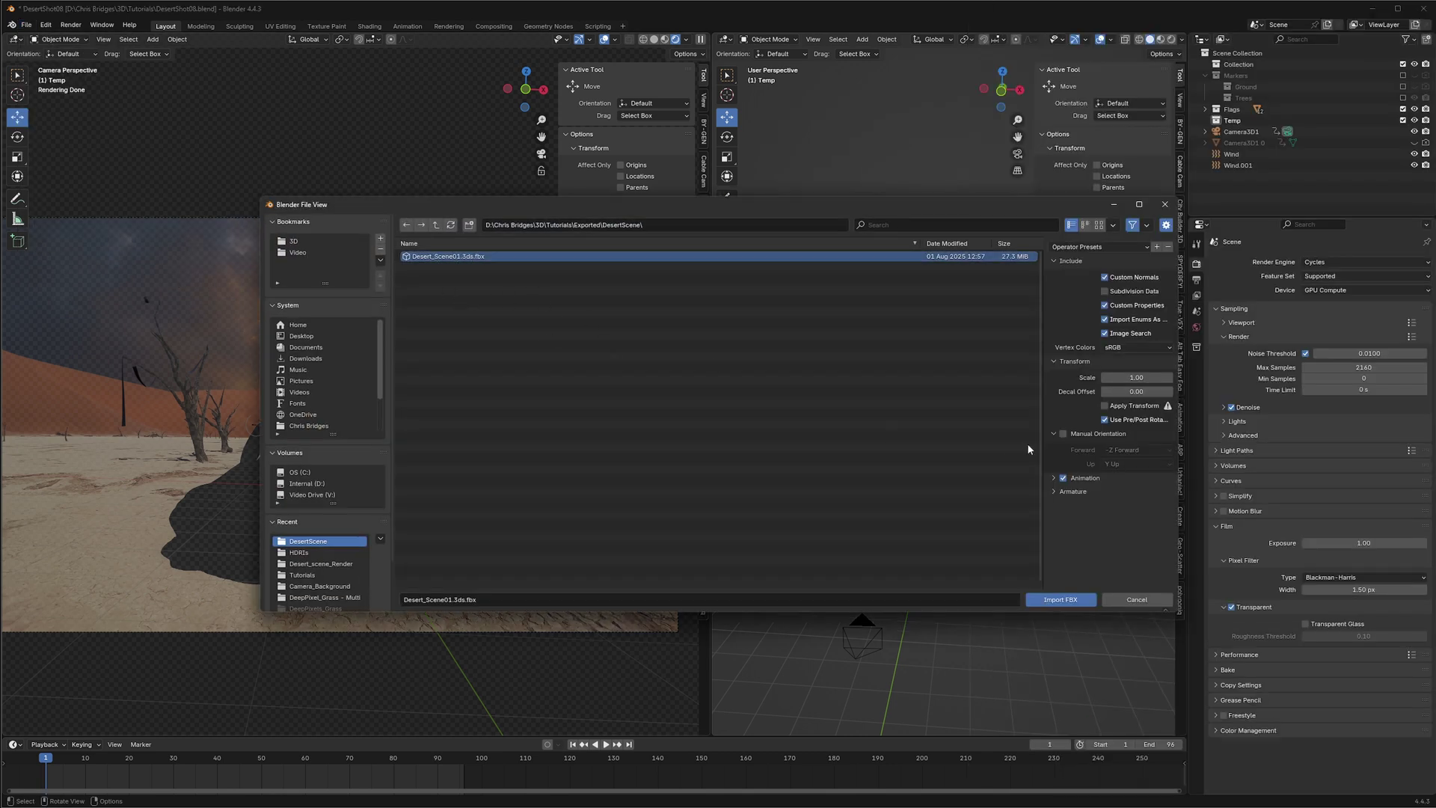
pyautogui.click(1136, 377)
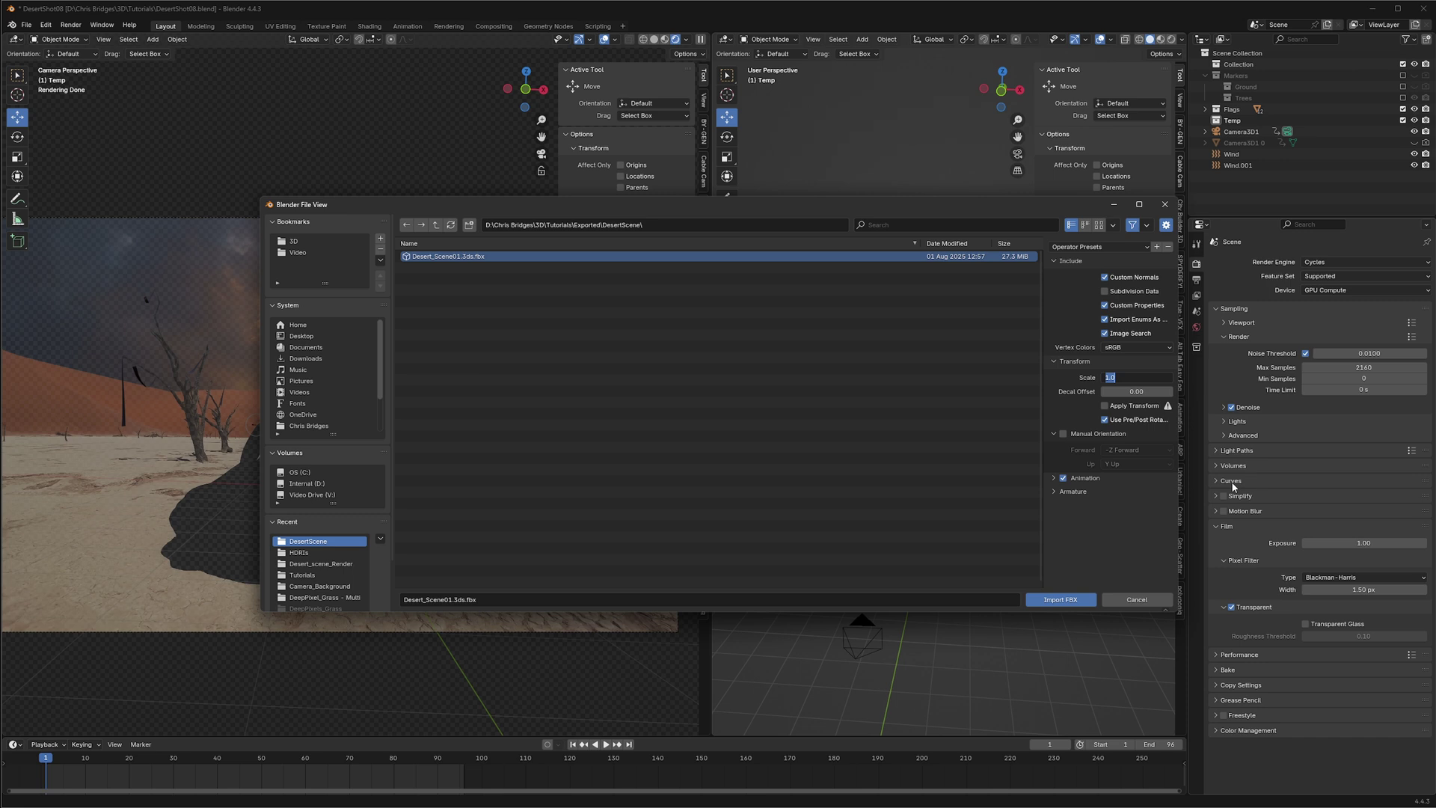
pyautogui.write('100')
pyautogui.press('Return')
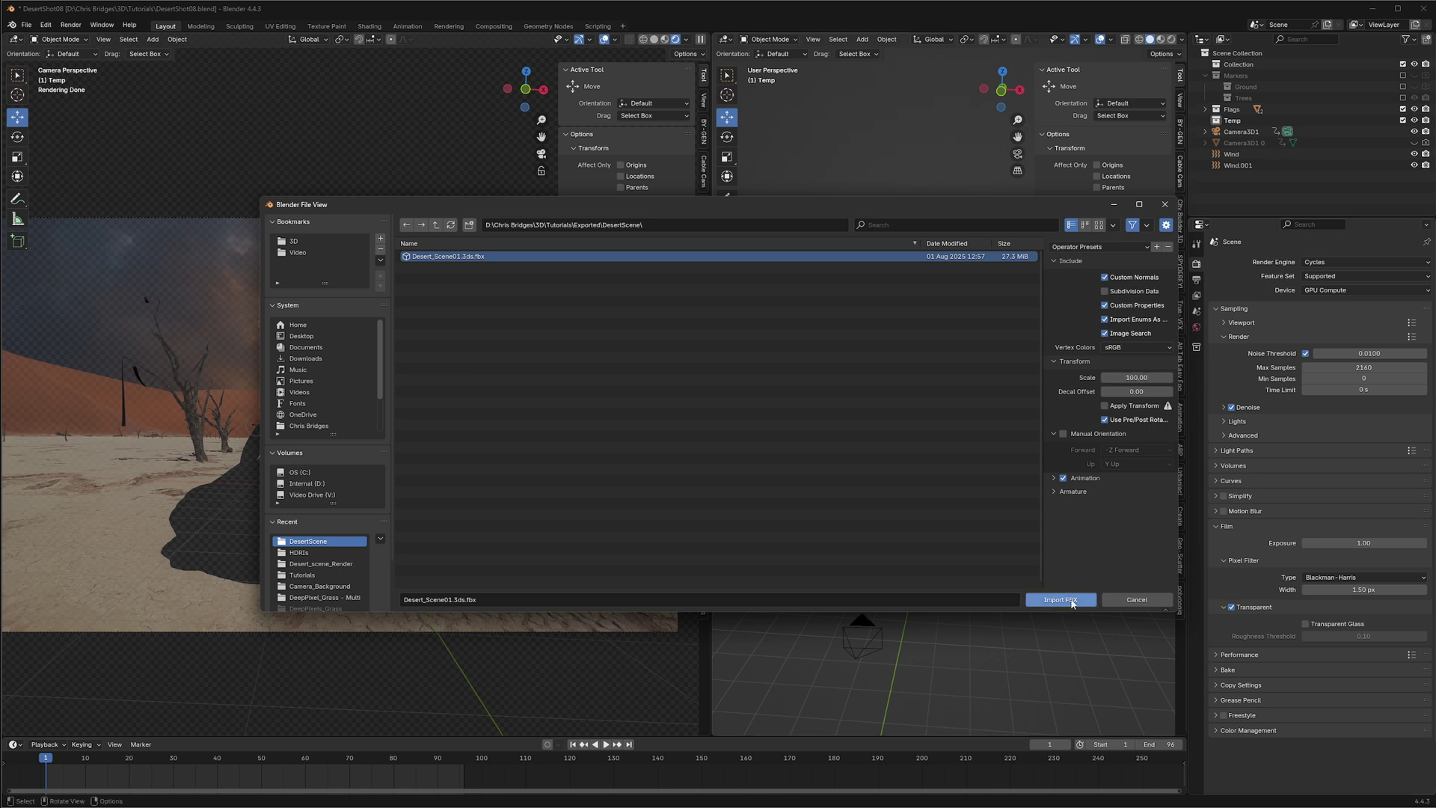
pyautogui.click(1062, 599)
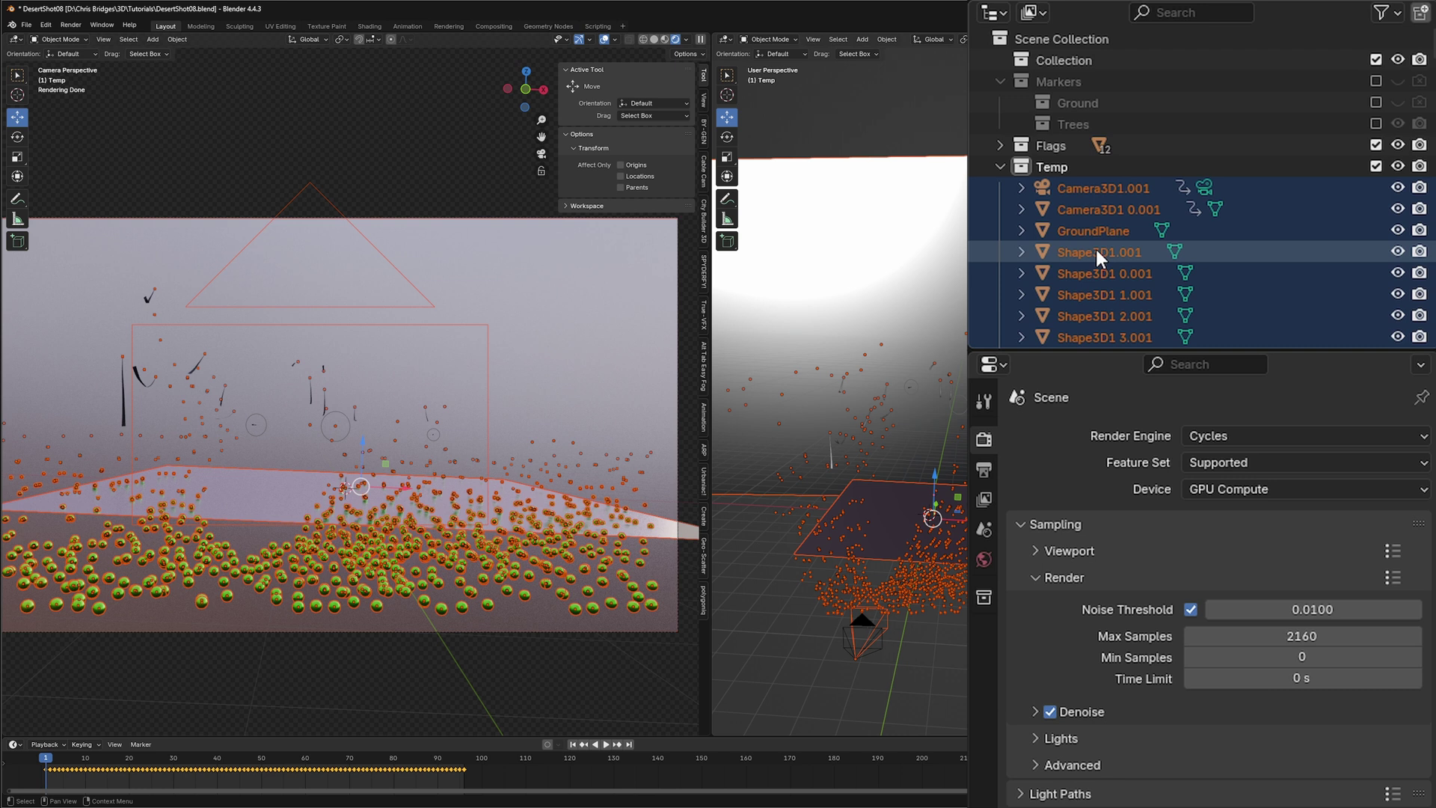
# - Move GroundPlane into Collection and delete the Temp collection with its remaining imported objects
pyautogui.click(1069, 231)
pyautogui.moveTo(1091, 231); pyautogui.dragTo(1068, 64)
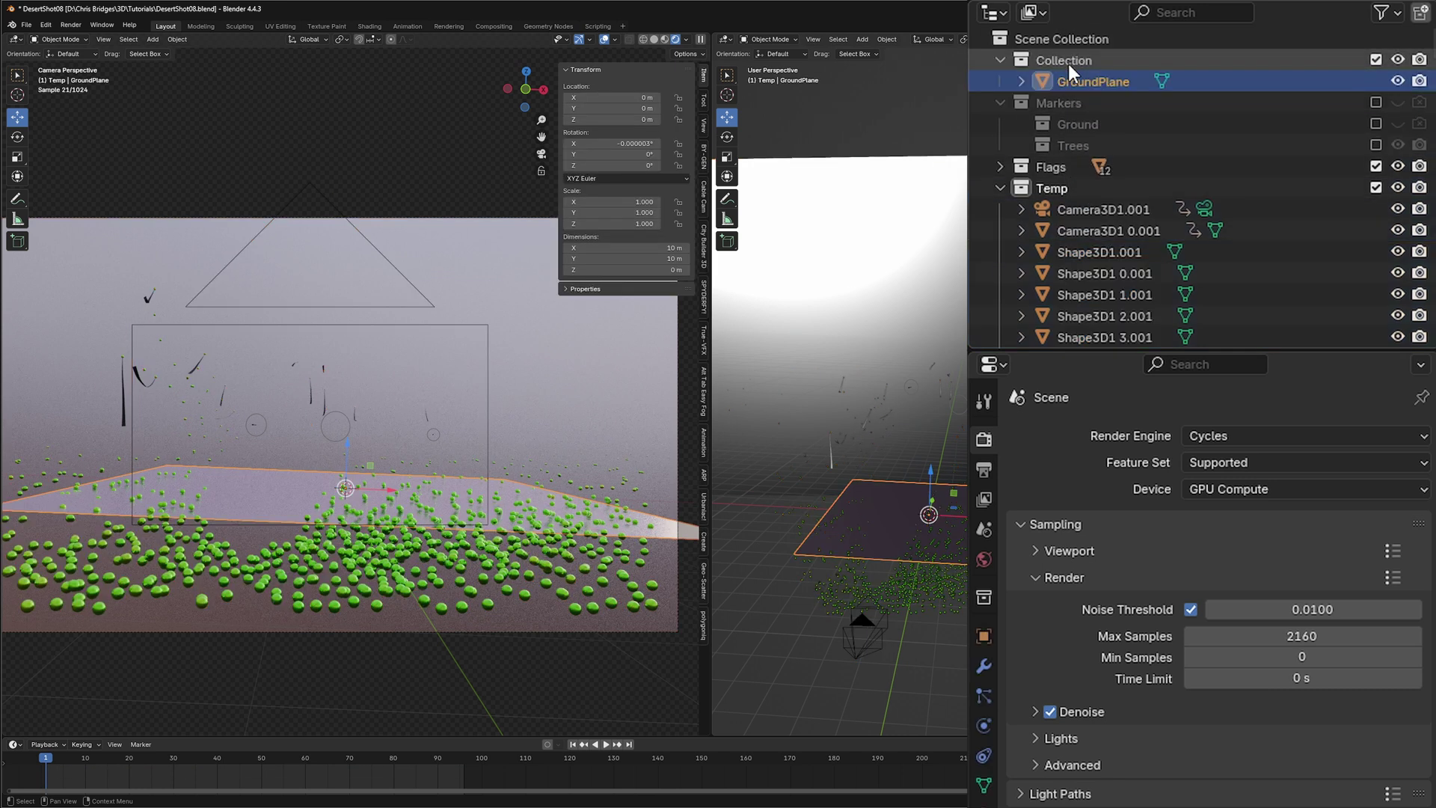
pyautogui.click(1043, 187)
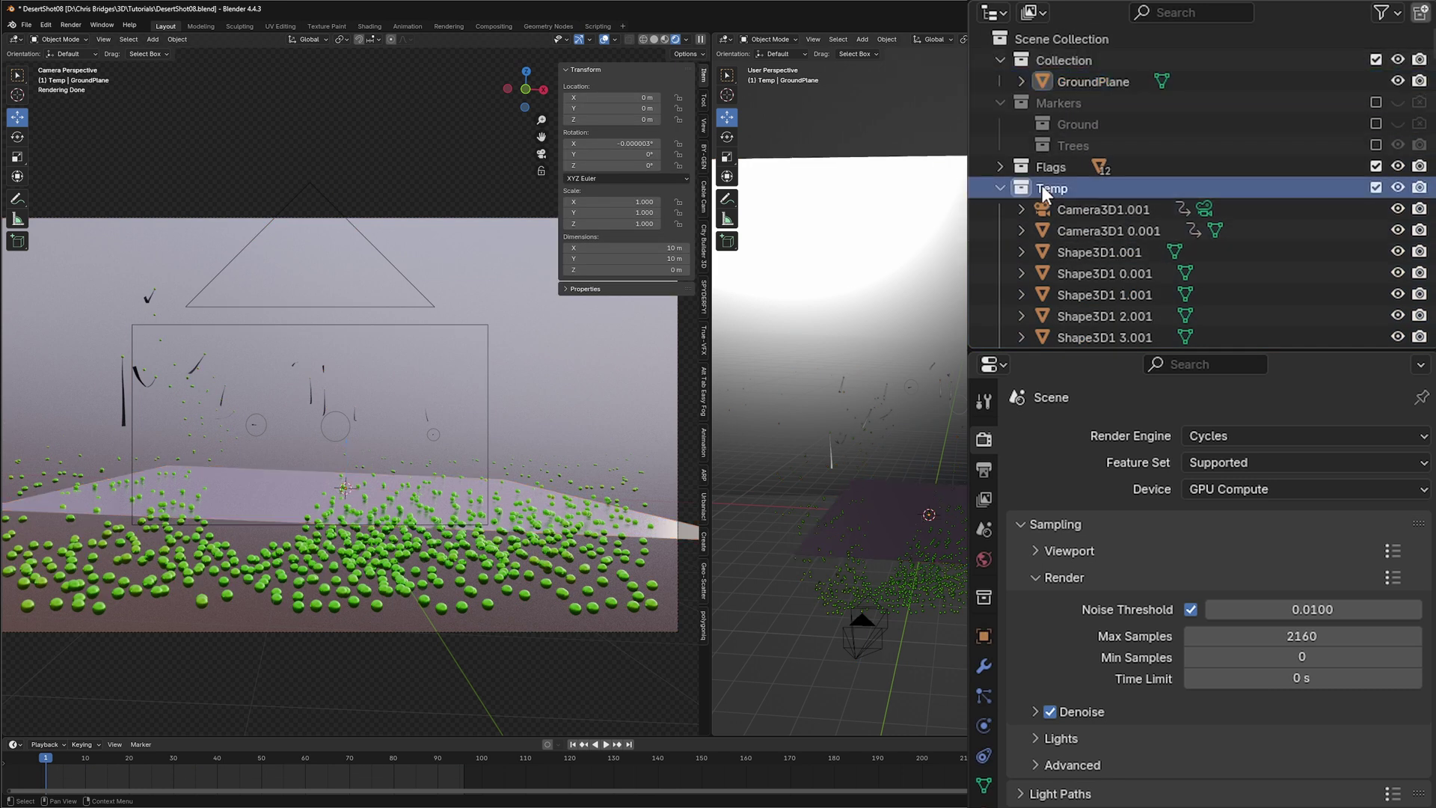
pyautogui.click(1001, 184)
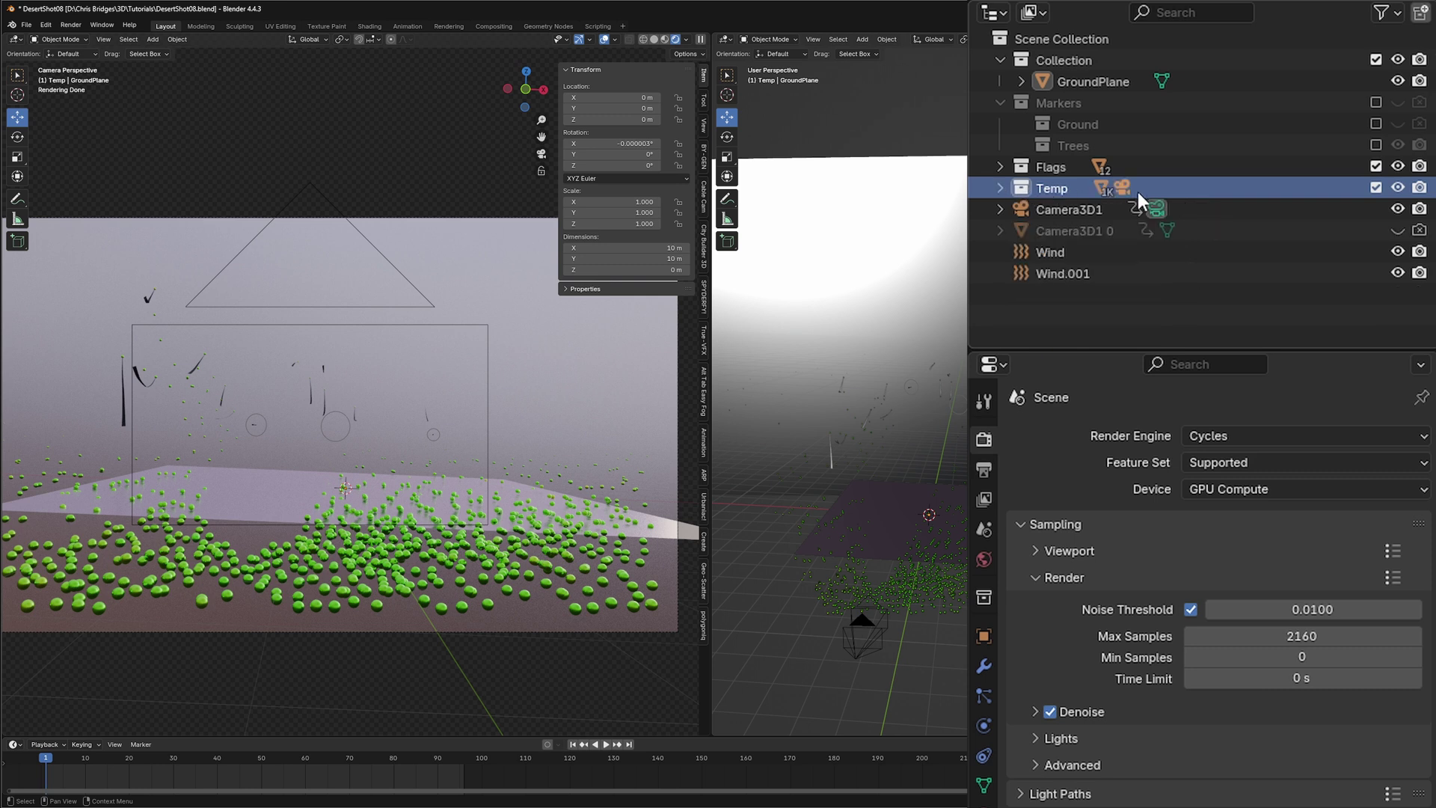
pyautogui.click(1403, 130)
pyautogui.rightClick(1229, 133)
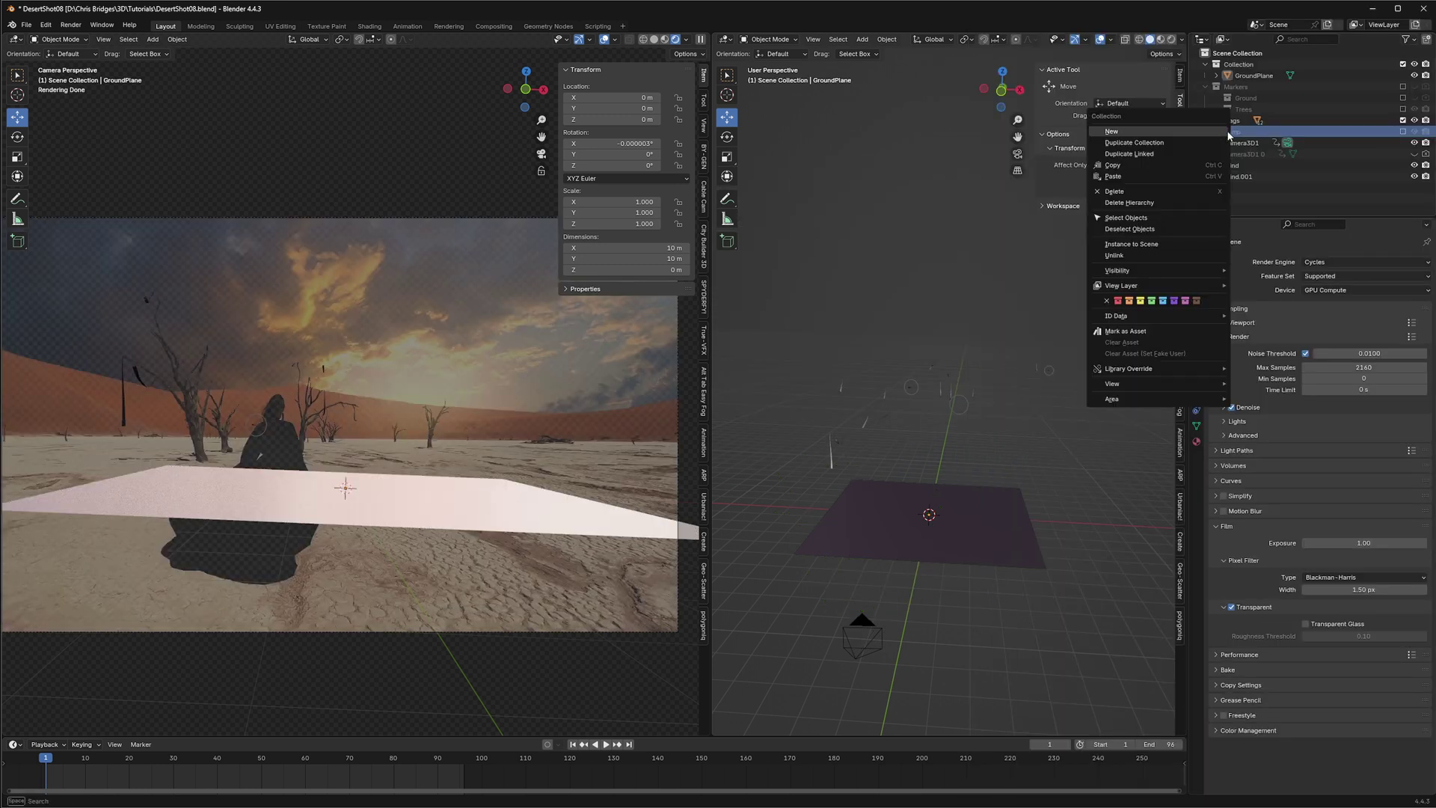
pyautogui.click(1141, 204)
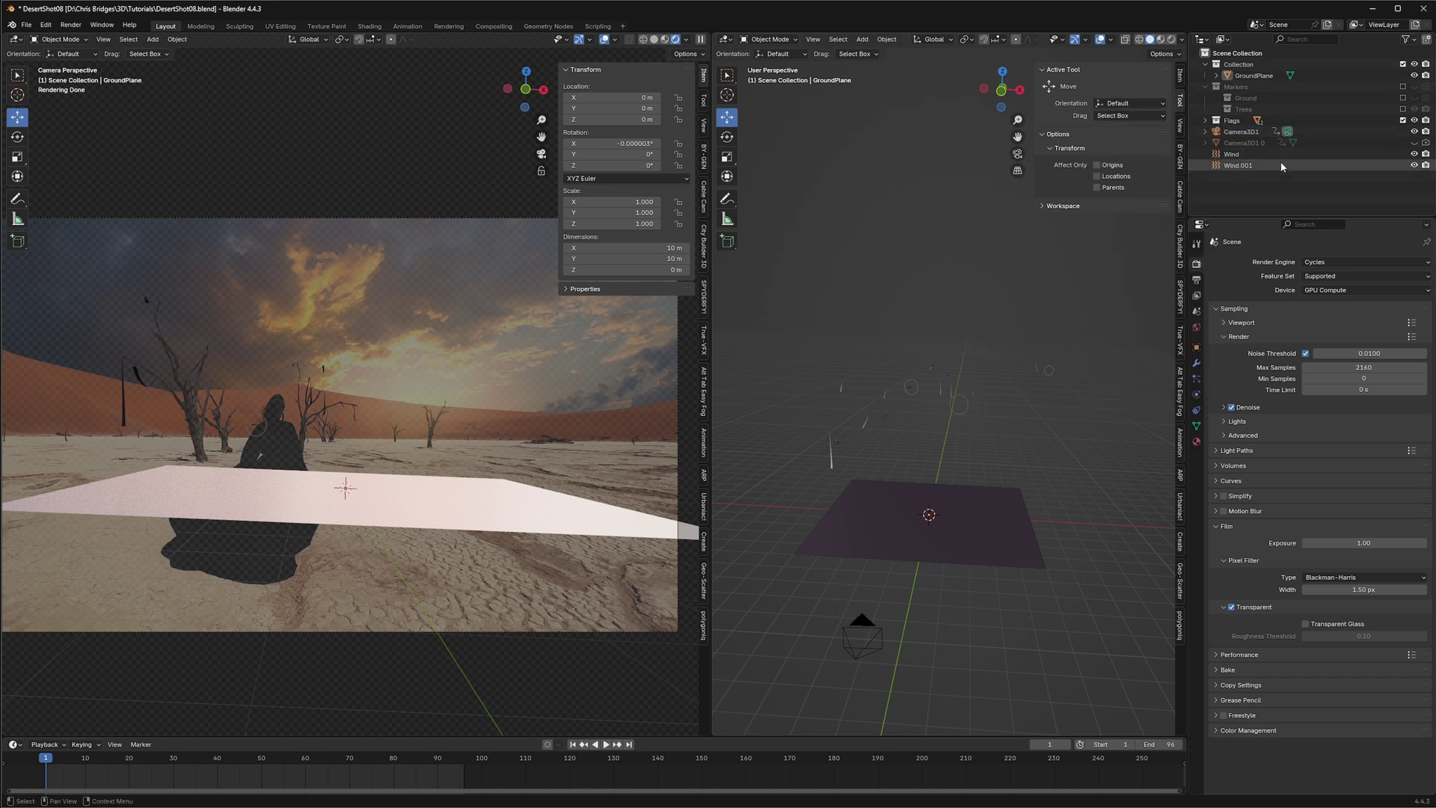
pyautogui.click(852, 541)
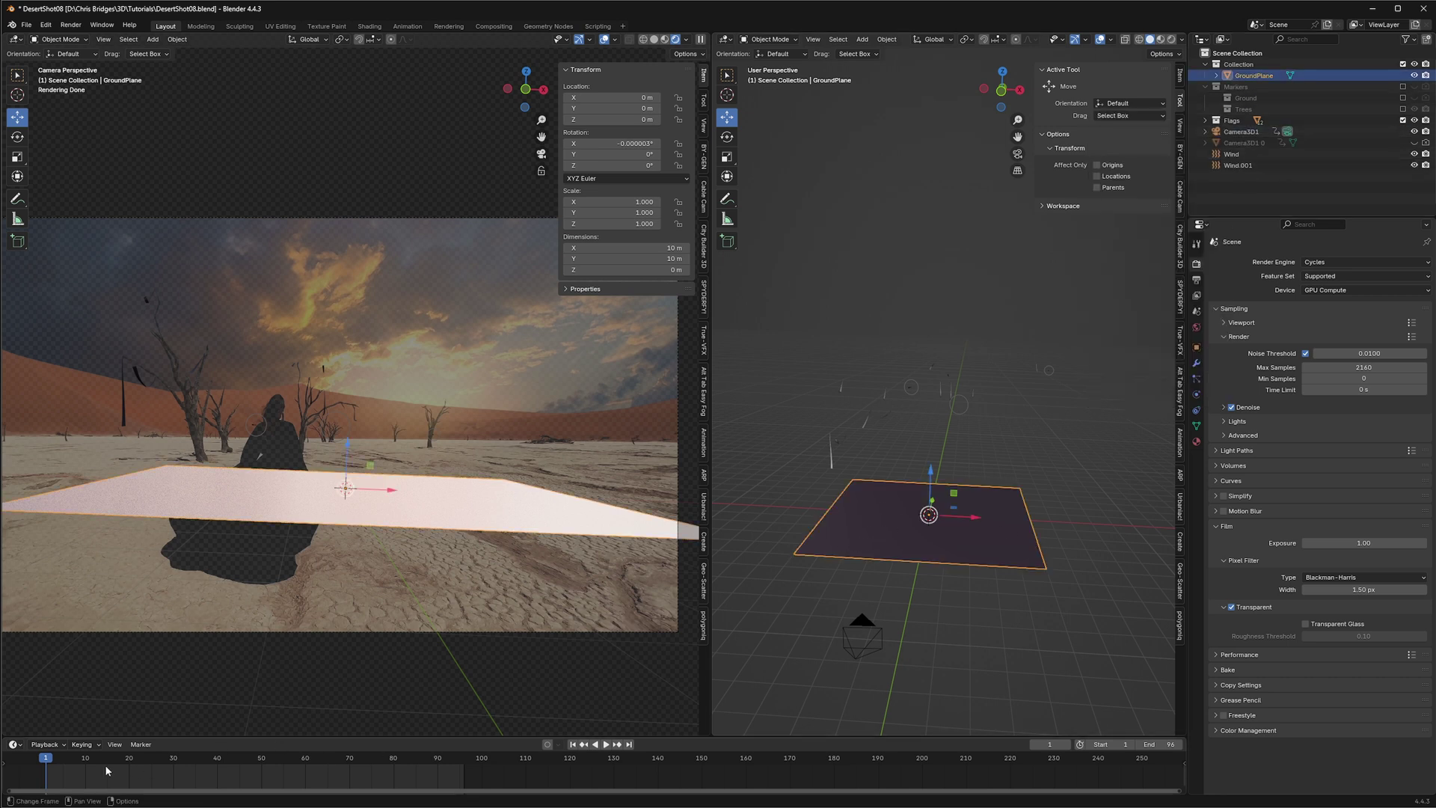
# - Preview playback, then scale GroundPlane to 9.151 × 29.715, about 91.5 m by 297 m
pyautogui.press('space')
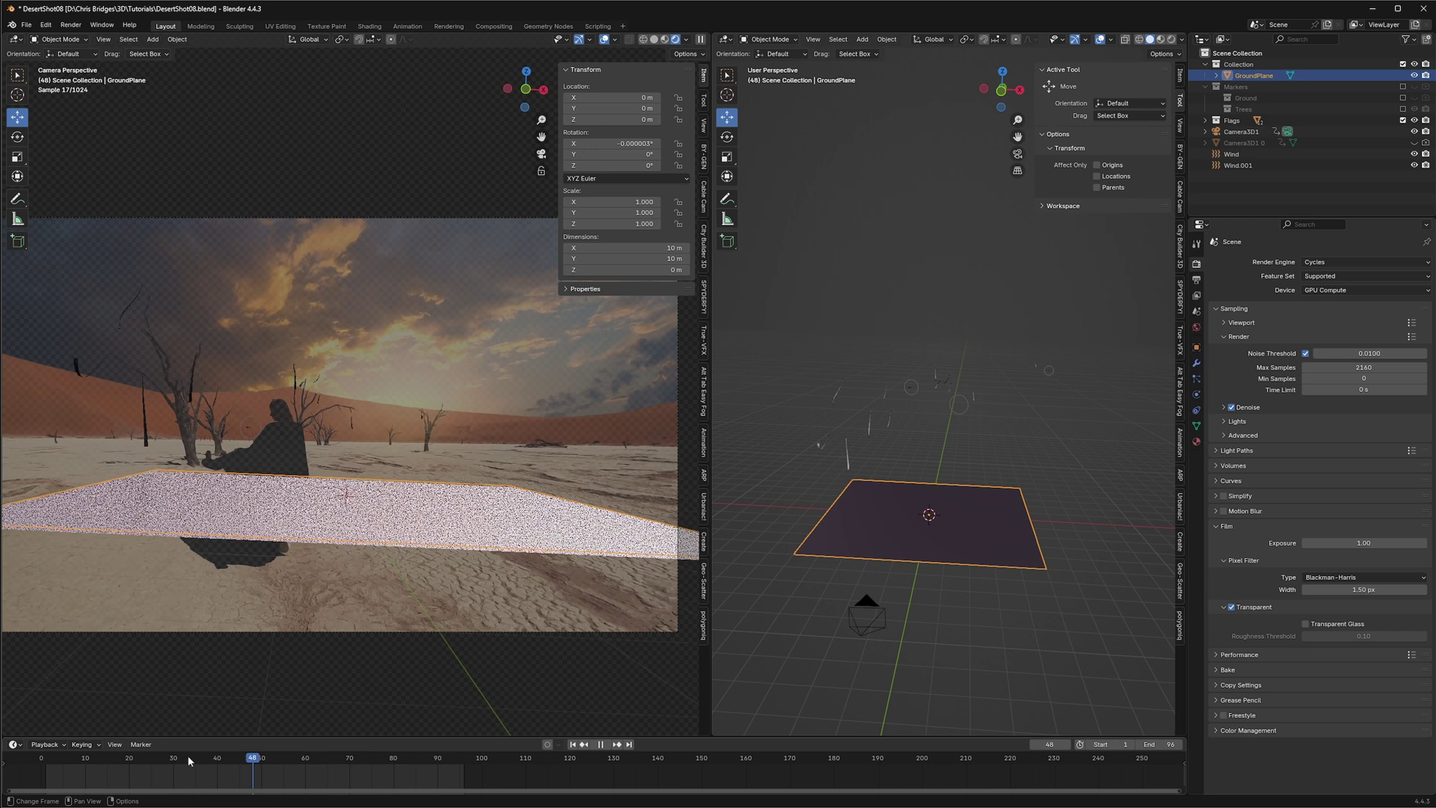
pyautogui.press('Escape')
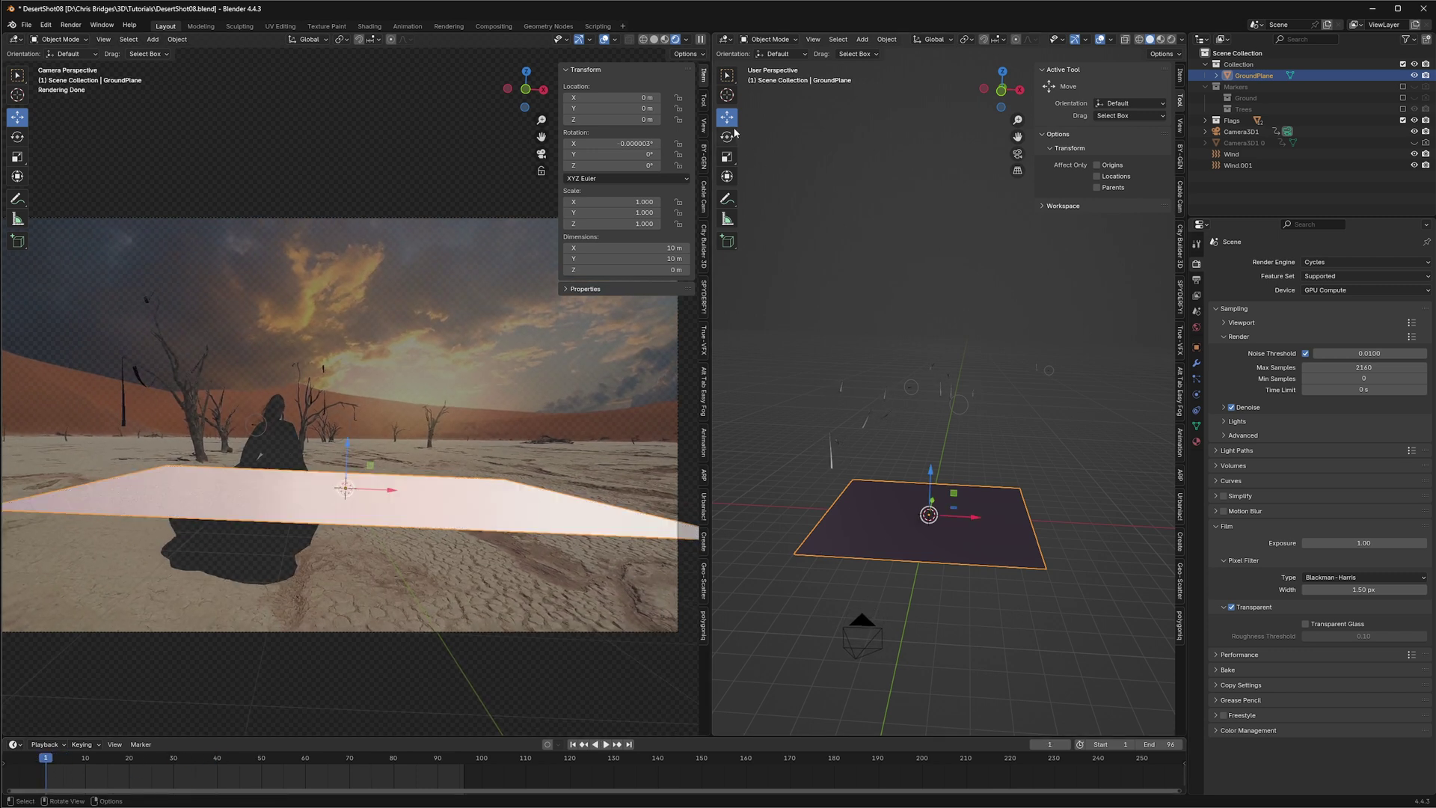
pyautogui.click(727, 157)
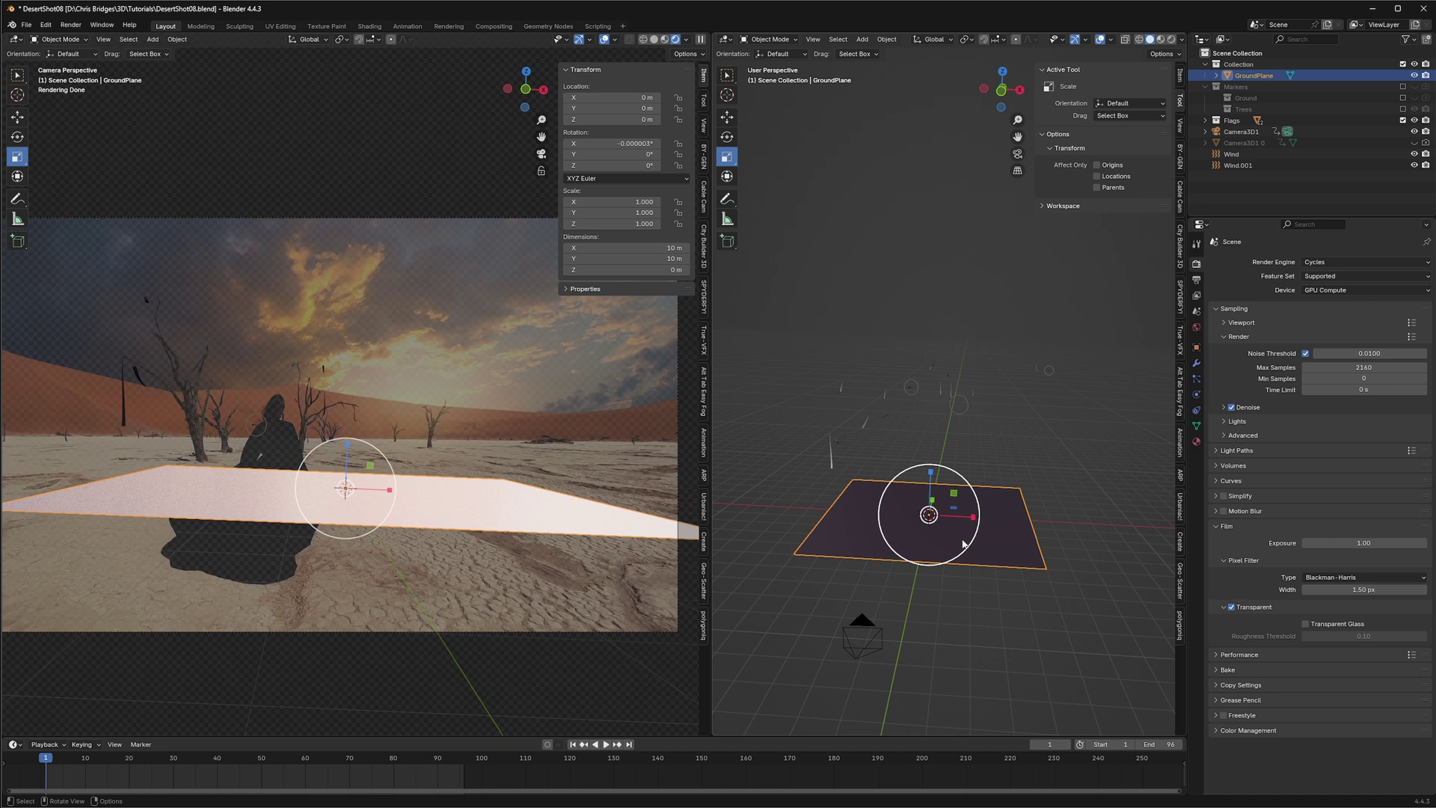
pyautogui.moveTo(973, 517); pyautogui.dragTo(1040, 350)
pyautogui.moveTo(974, 518); pyautogui.dragTo(1027, 520)
pyautogui.moveTo(933, 503); pyautogui.dragTo(957, 471)
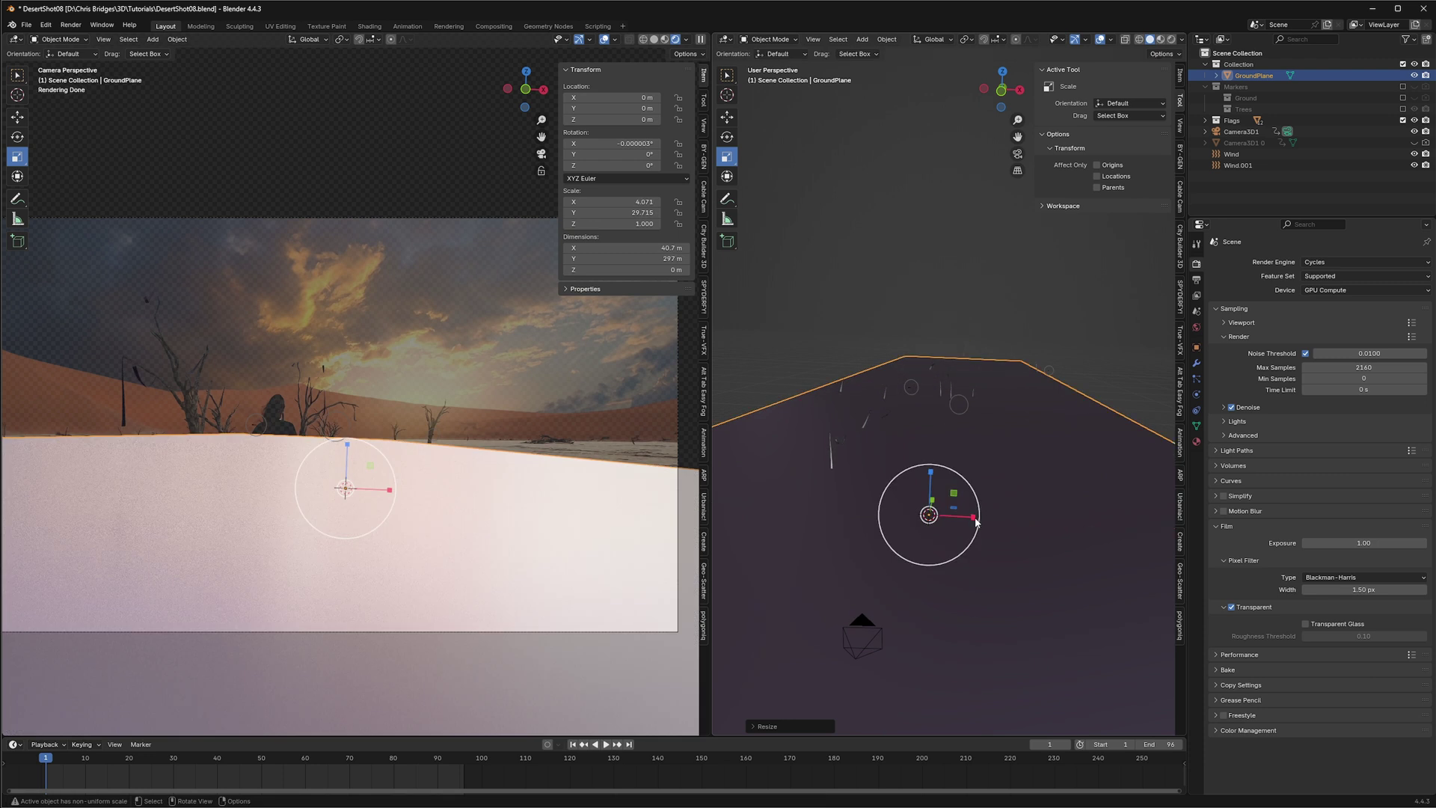
pyautogui.moveTo(976, 521); pyautogui.dragTo(1036, 522)
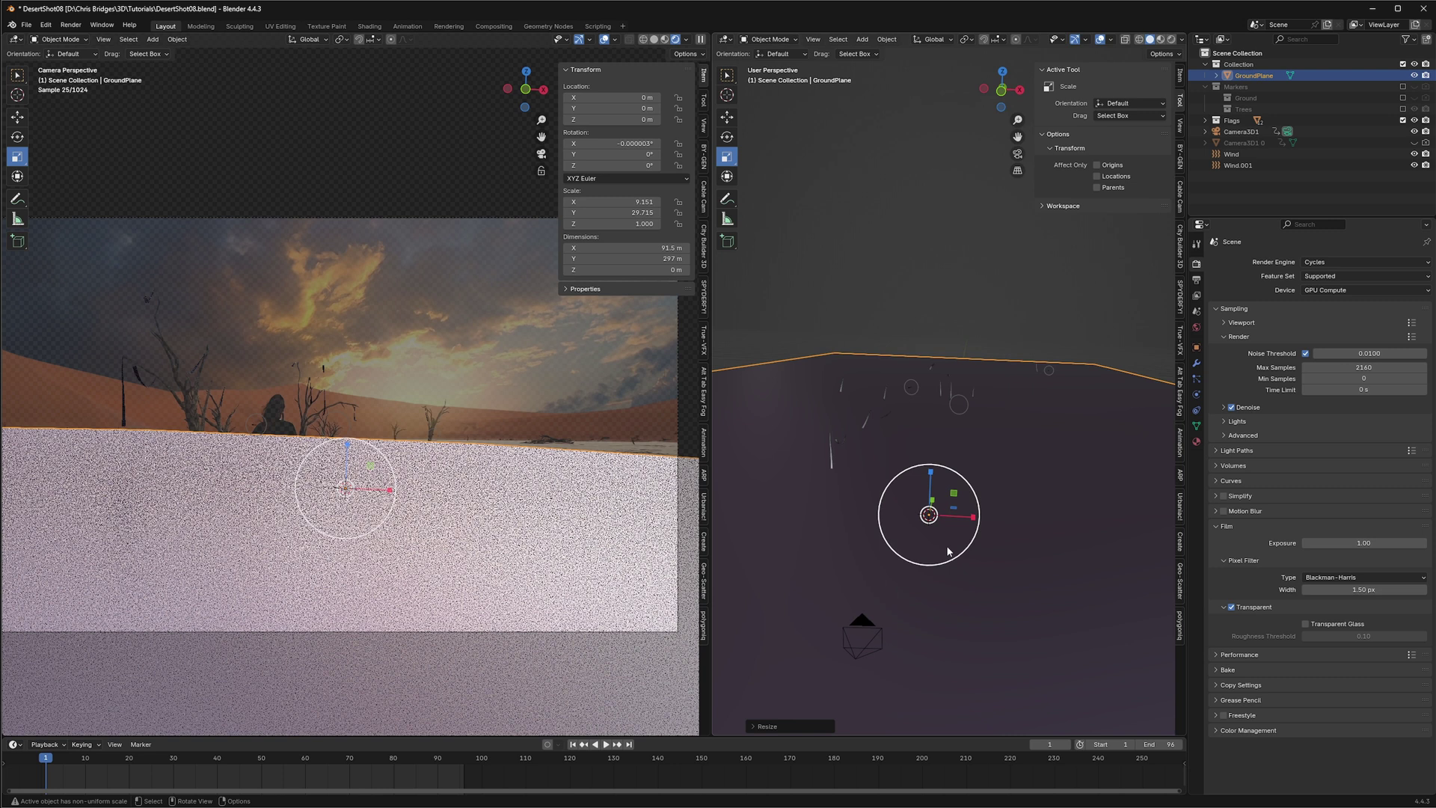
# - Mark GroundPlane as a Shadow Catcher under Visibility > Mask and render frame 1
pyautogui.click(1197, 347)
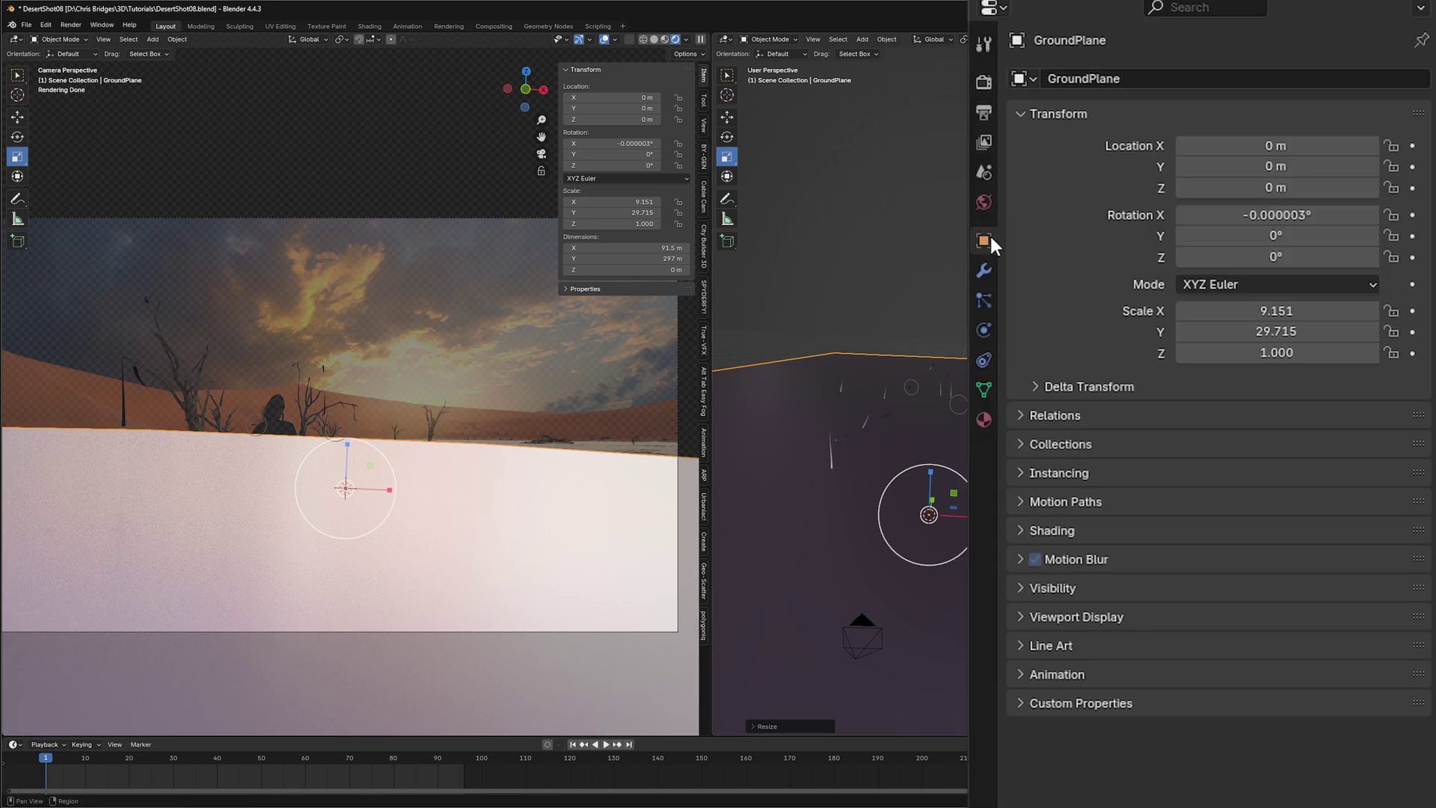
pyautogui.click(1019, 589)
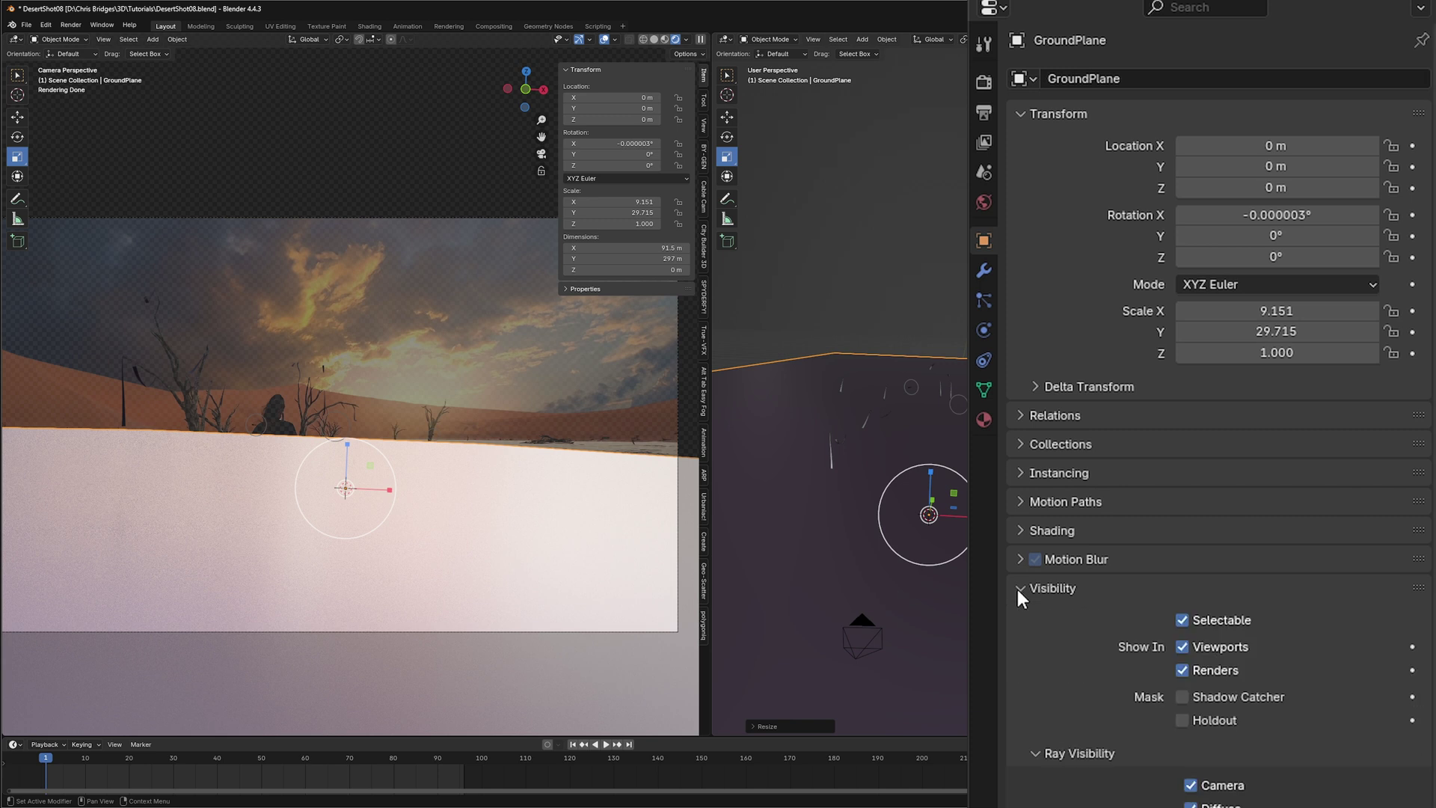
pyautogui.click(1183, 698)
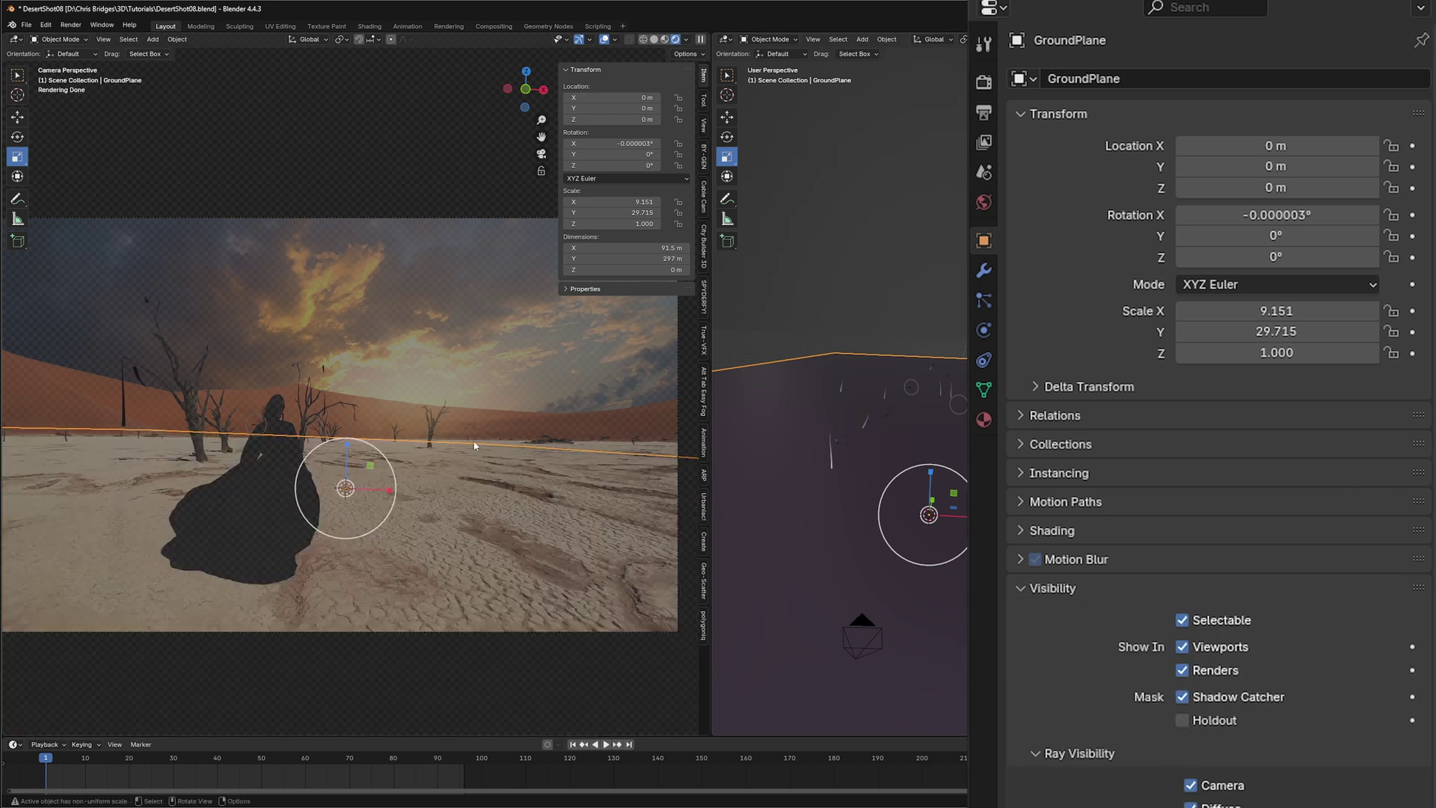
pyautogui.click(72, 25)
pyautogui.click(81, 38)
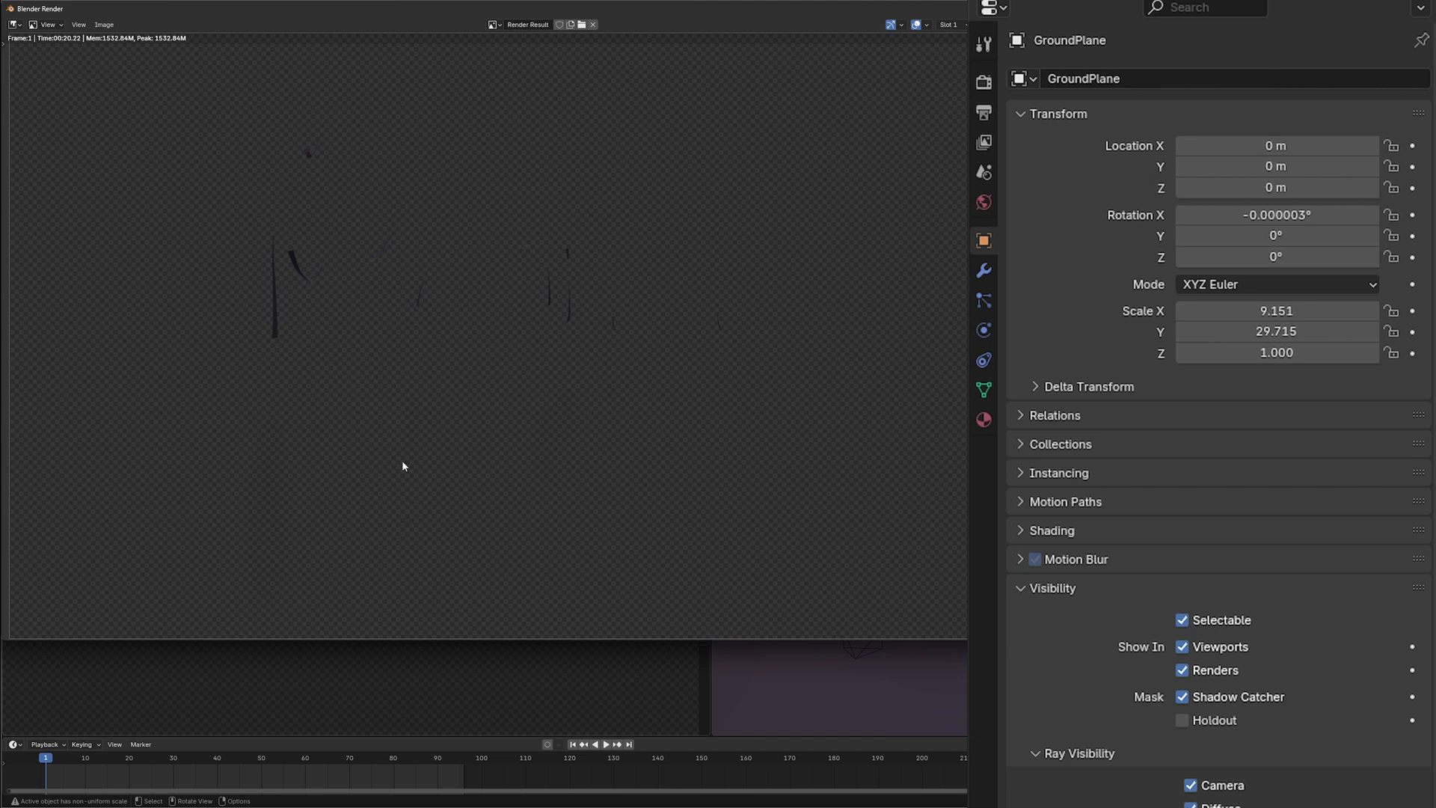
# - Close the render result window and deselect everything with Alt+A
pyautogui.press('Escape')
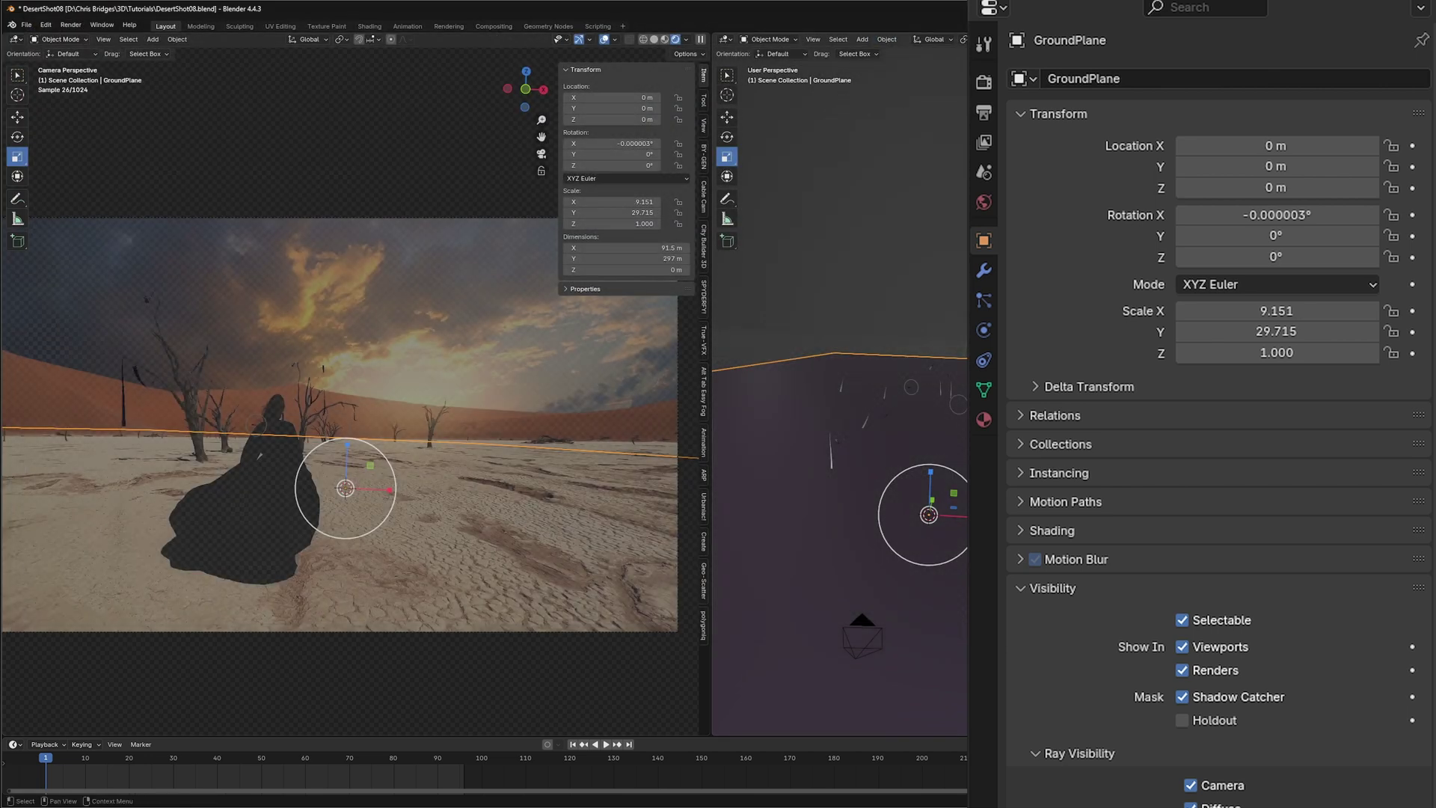
pyautogui.hotkey('alt', 'a')
pyautogui.hotkey('ctrl', 'z')
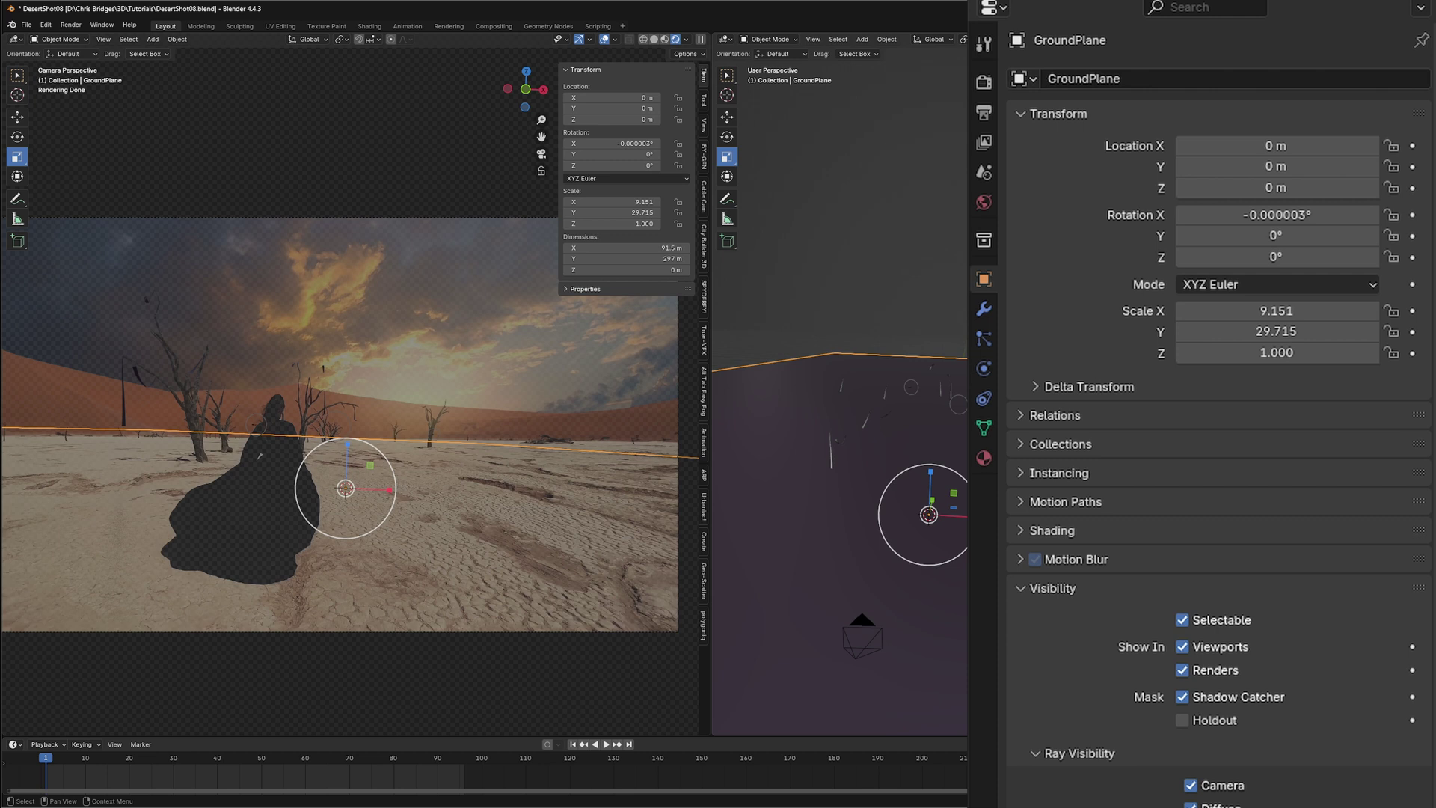
pyautogui.hotkey('alt', 'a')
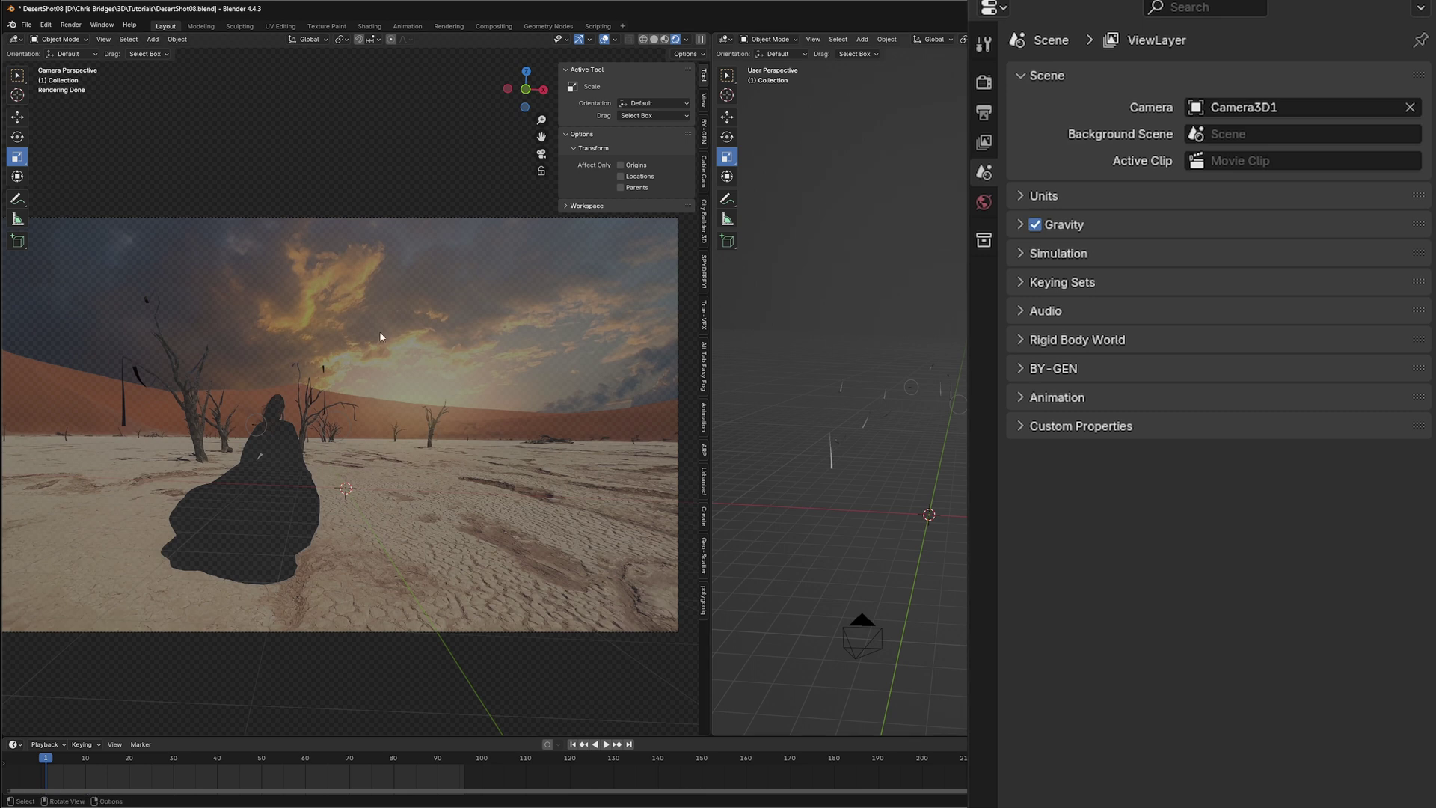
pyautogui.click(71, 27)
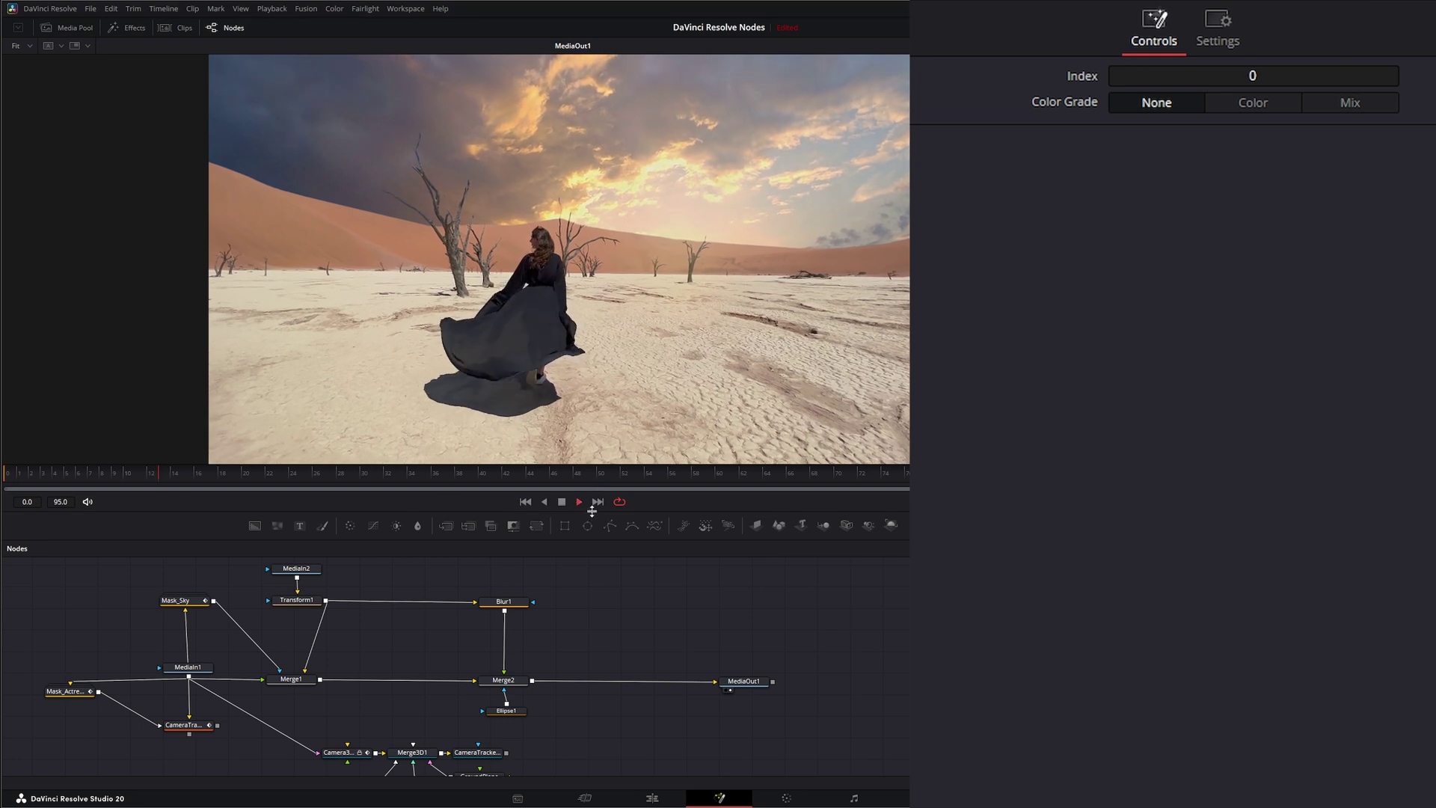
# - Stop playback and rewind, then unhook CameraTracker and Camera3D from MediaIn1 and park them bottom-left
pyautogui.click(561, 502)
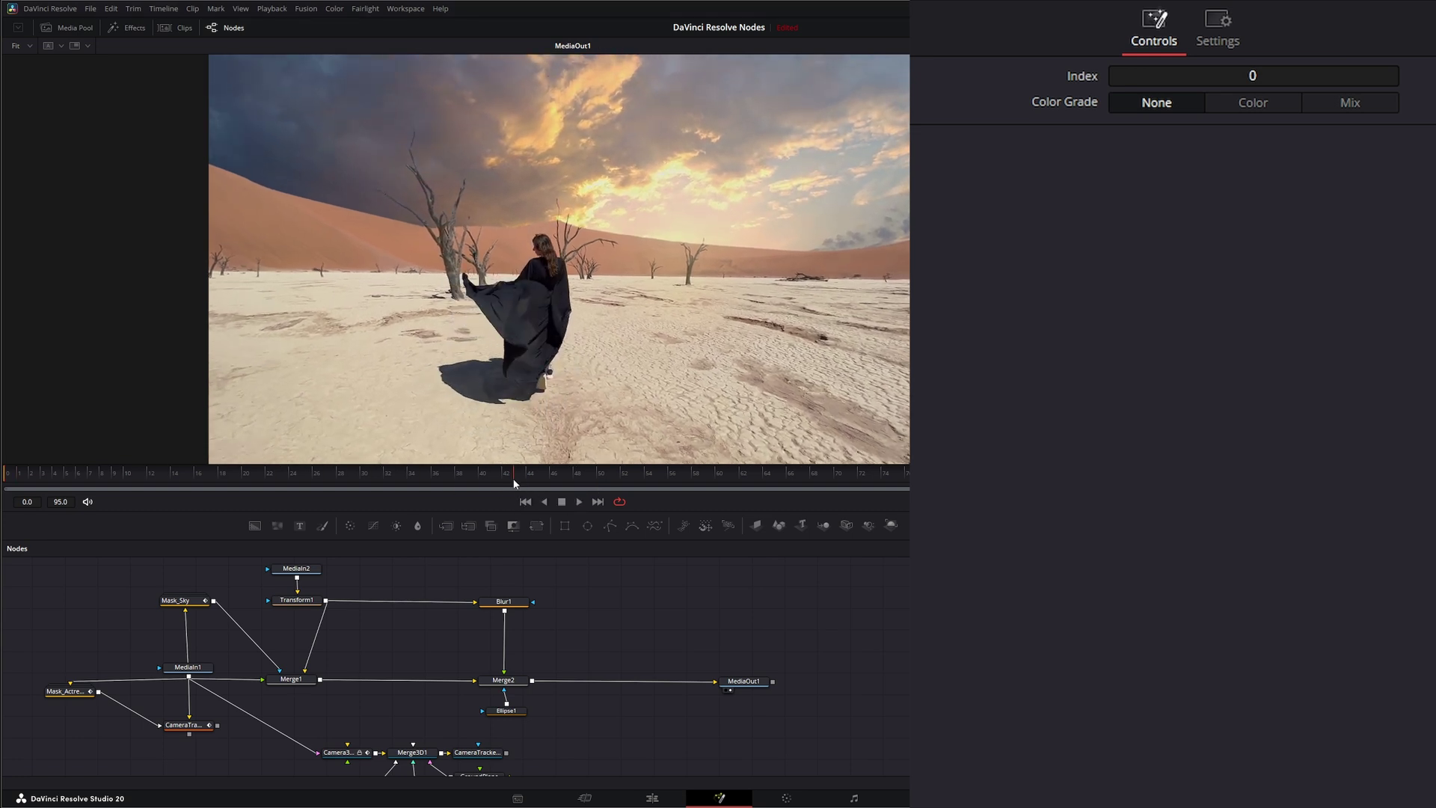
pyautogui.moveTo(516, 486); pyautogui.dragTo(2, 486)
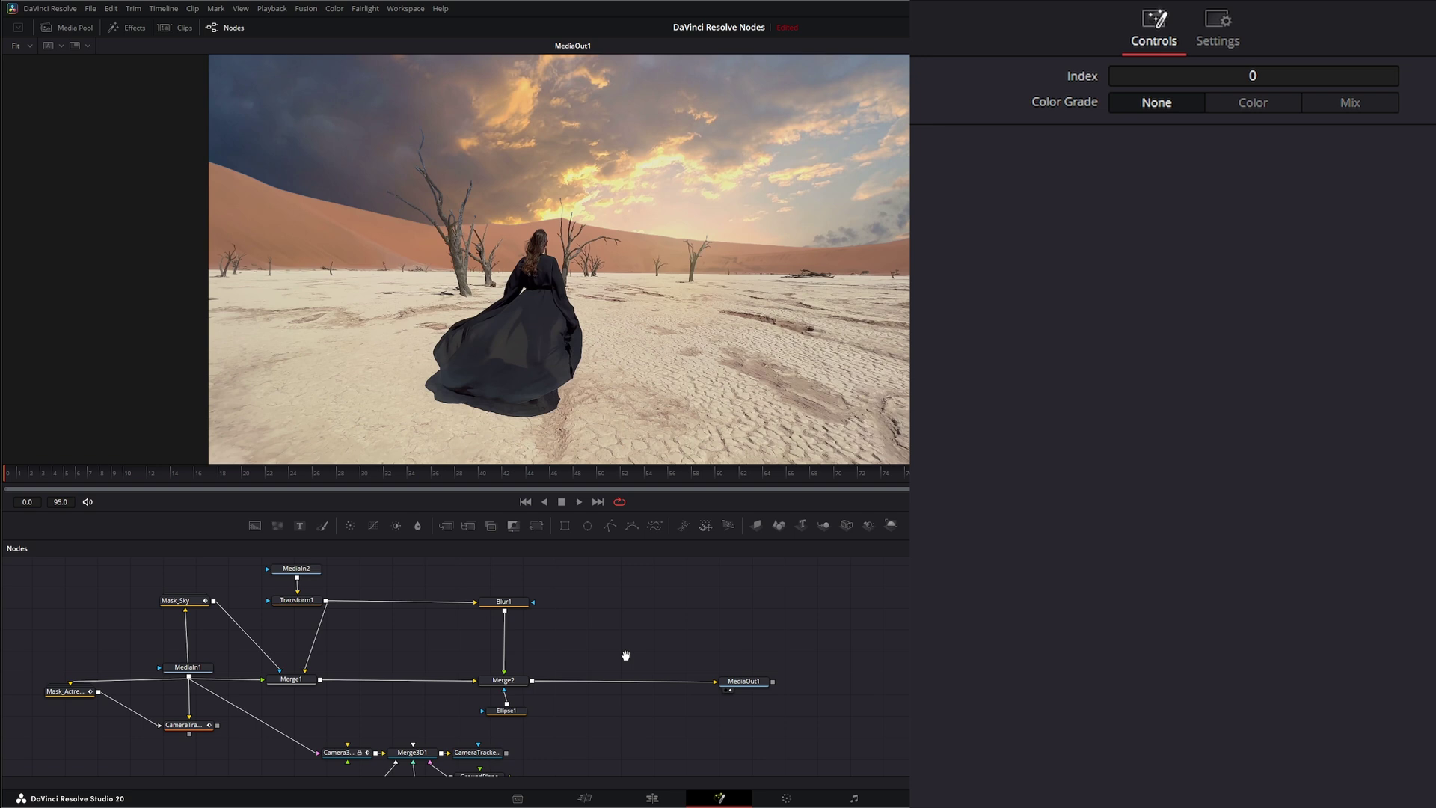
pyautogui.moveTo(625, 657); pyautogui.dragTo(622, 606)
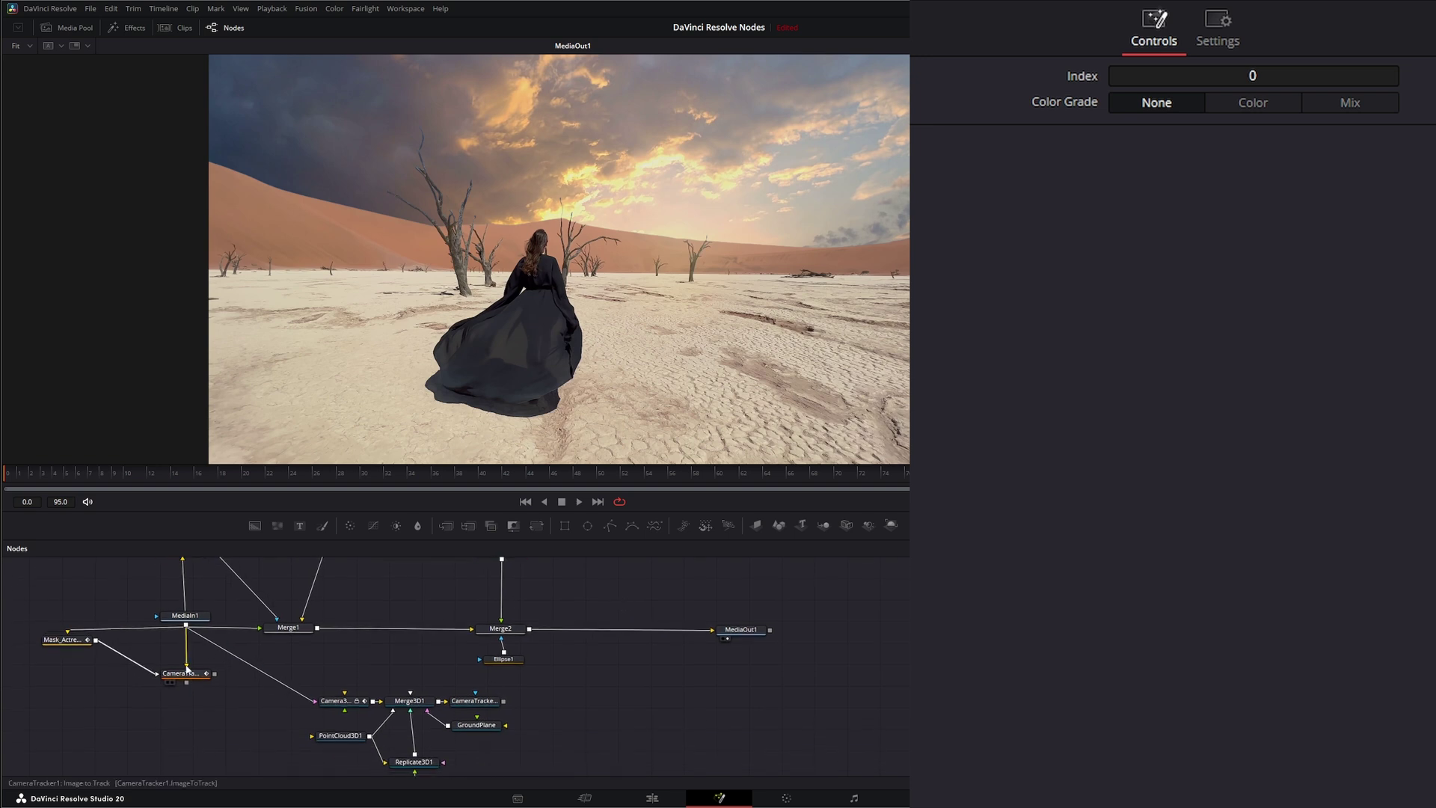
pyautogui.moveTo(186, 662); pyautogui.dragTo(72, 754)
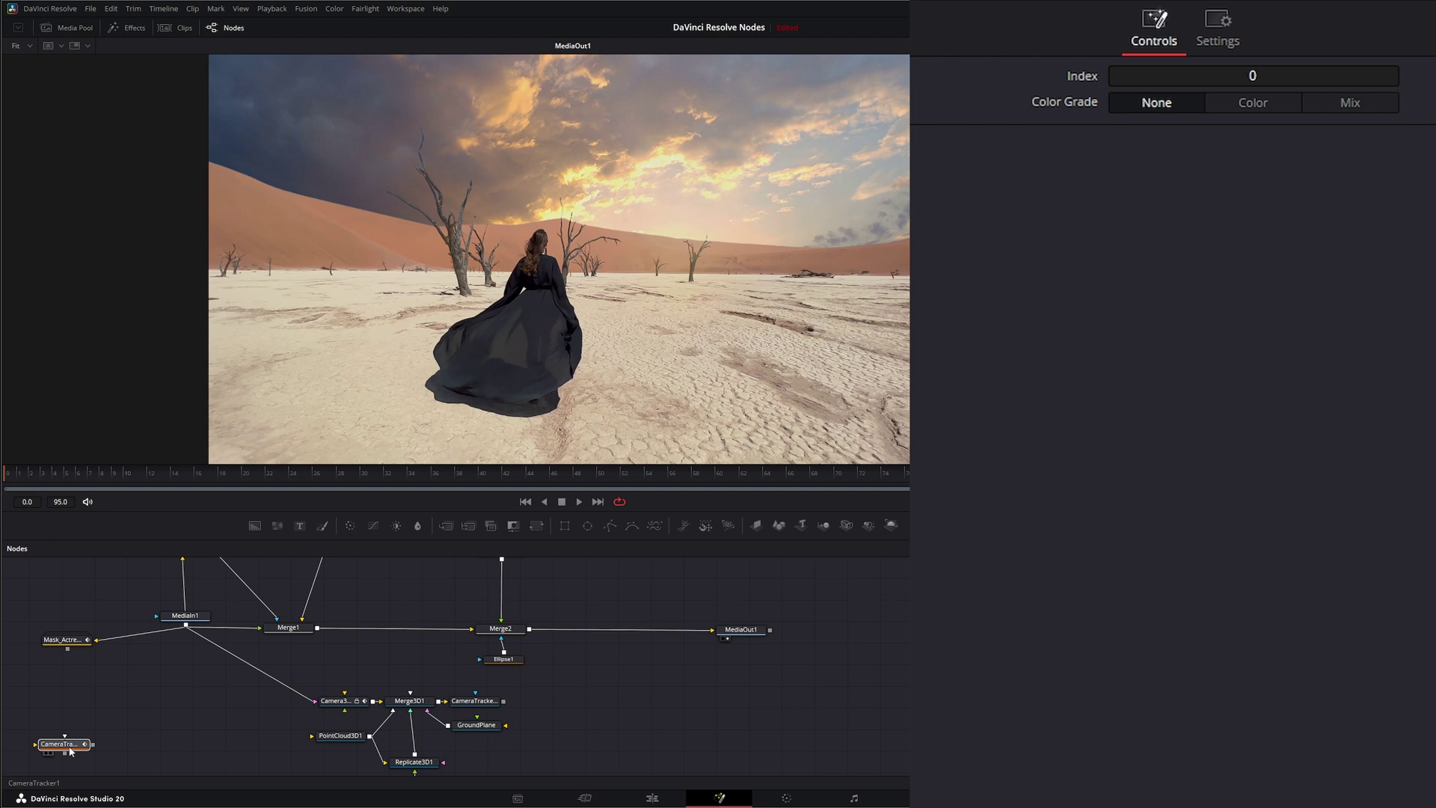
pyautogui.moveTo(310, 703); pyautogui.dragTo(483, 766)
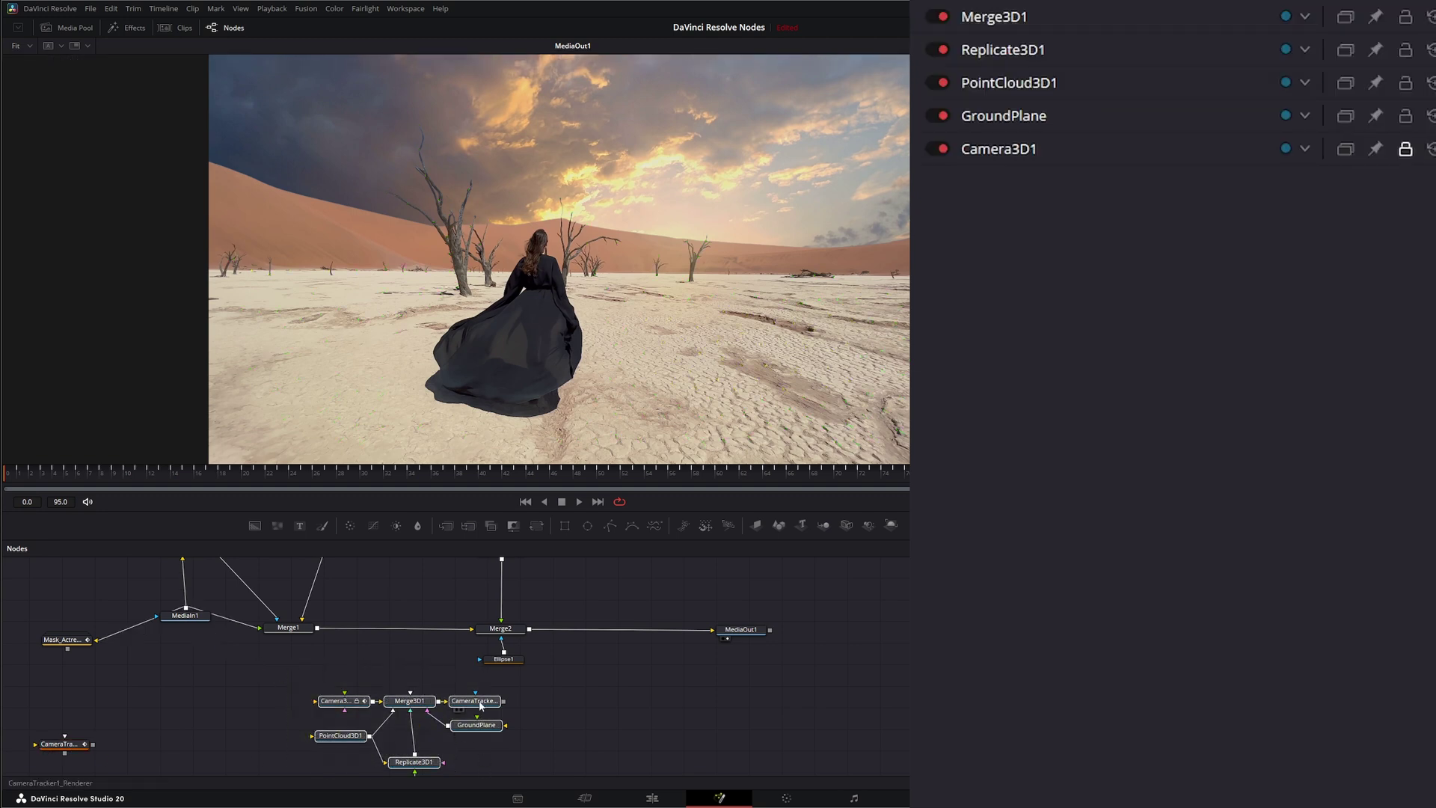
pyautogui.moveTo(481, 704); pyautogui.dragTo(278, 747)
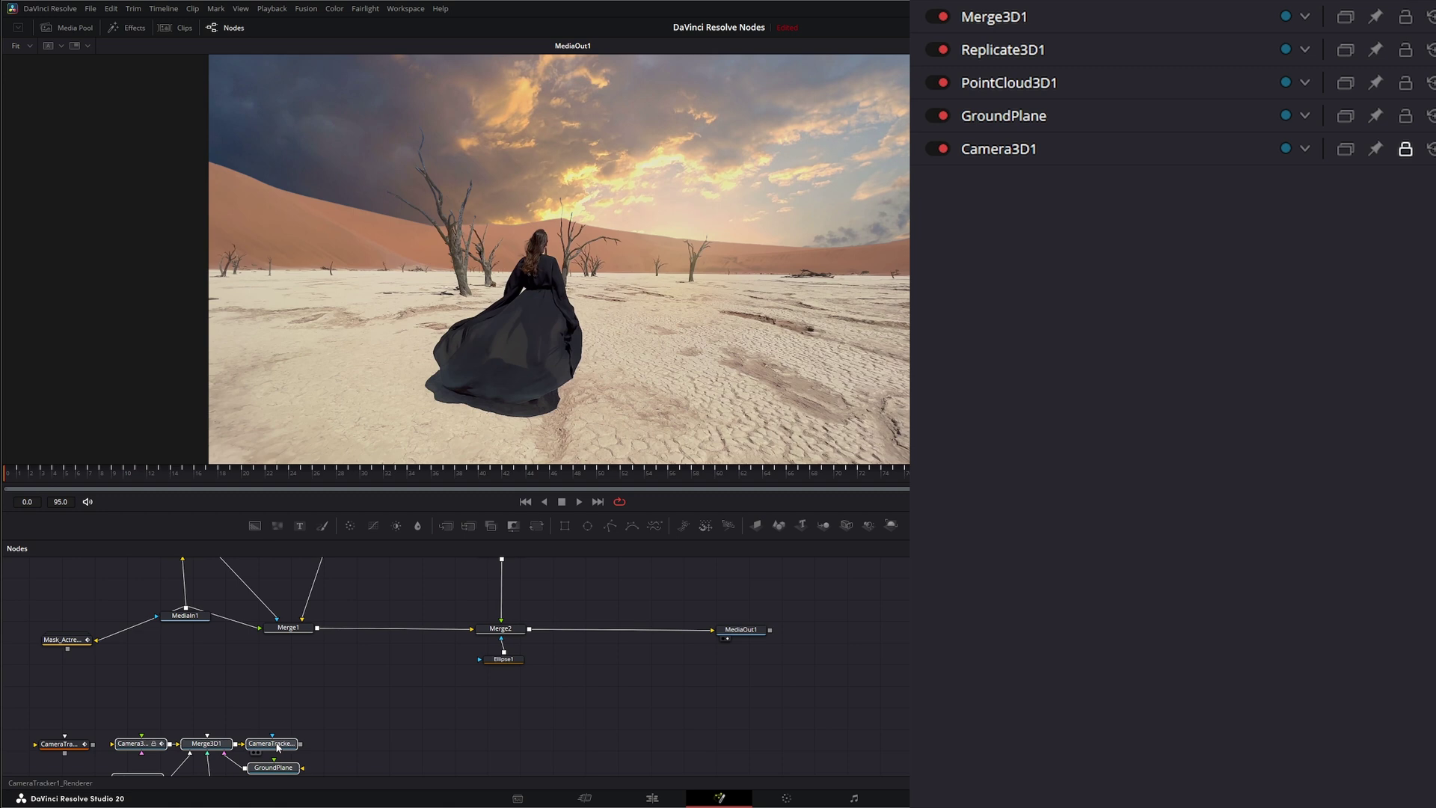
# - Move Mask_Actress up near MediaIn1 and inspect Blur1, a Fast Gaussian of size 34.2
pyautogui.moveTo(408, 708); pyautogui.dragTo(415, 787)
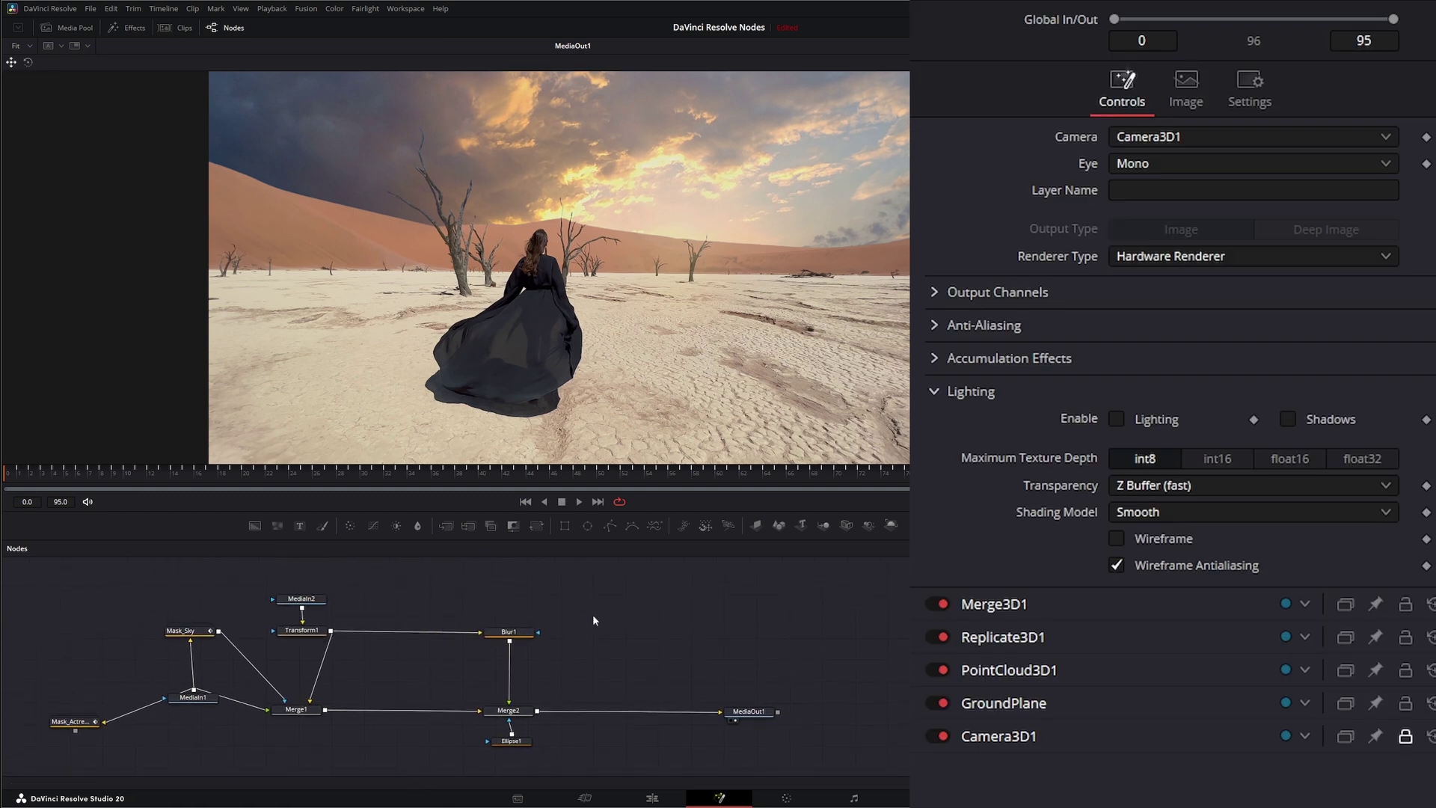
pyautogui.moveTo(595, 620); pyautogui.dragTo(609, 623)
pyautogui.moveTo(88, 733); pyautogui.dragTo(123, 687)
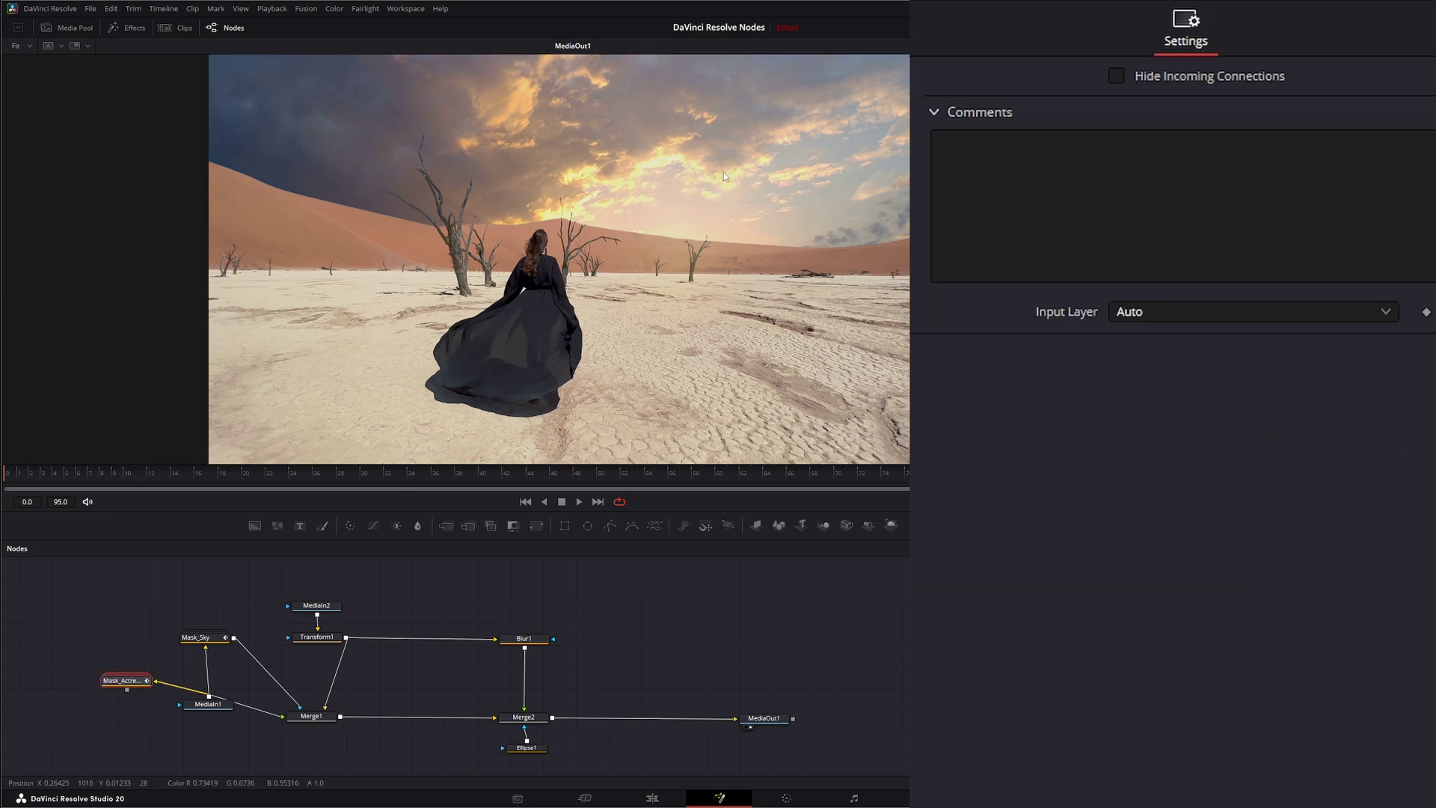
pyautogui.moveTo(648, 647); pyautogui.dragTo(648, 628)
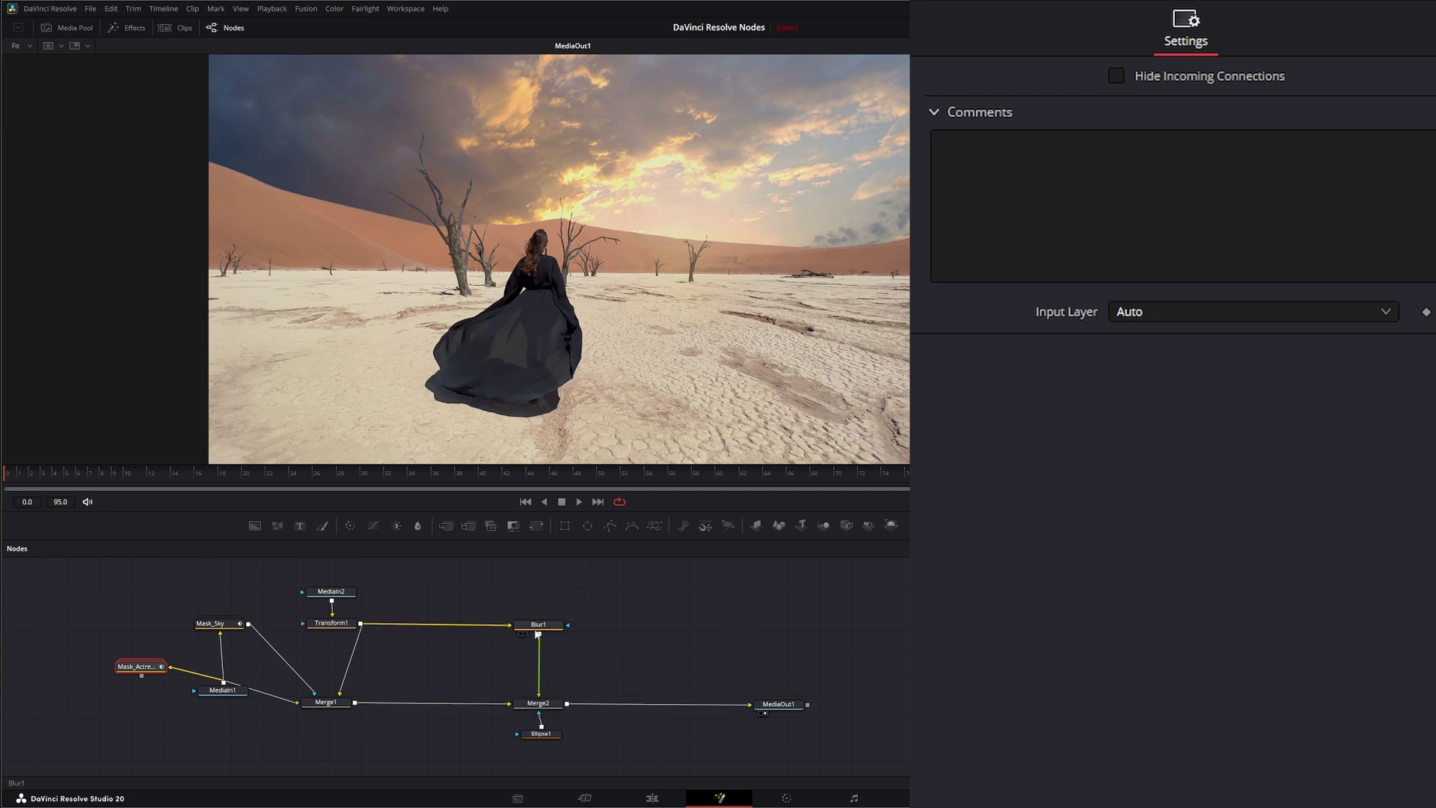
pyautogui.click(563, 624)
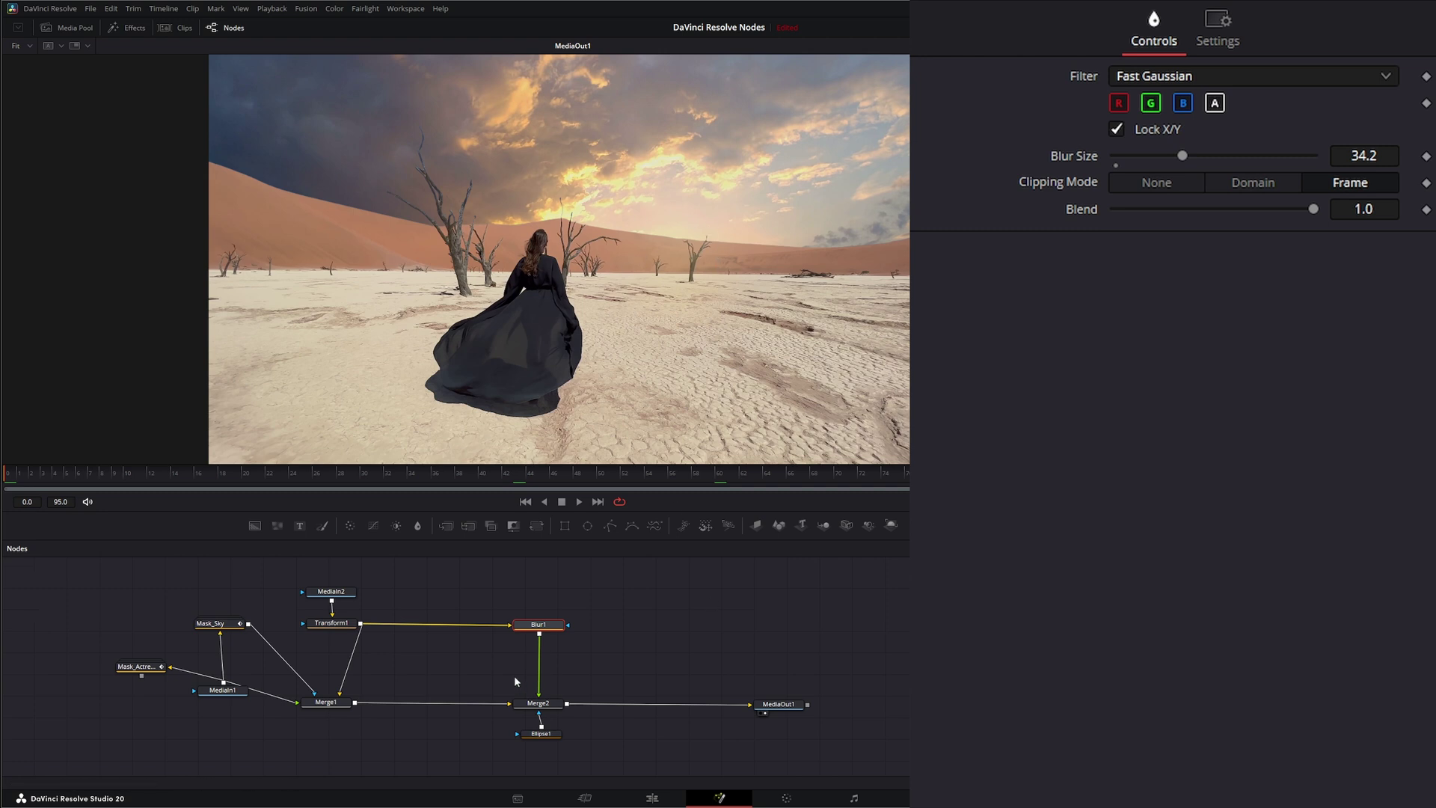
# - Insert a Merge3 node on the link between Merge1 and Merge2
pyautogui.click(494, 681)
pyautogui.moveTo(448, 525); pyautogui.dragTo(437, 707)
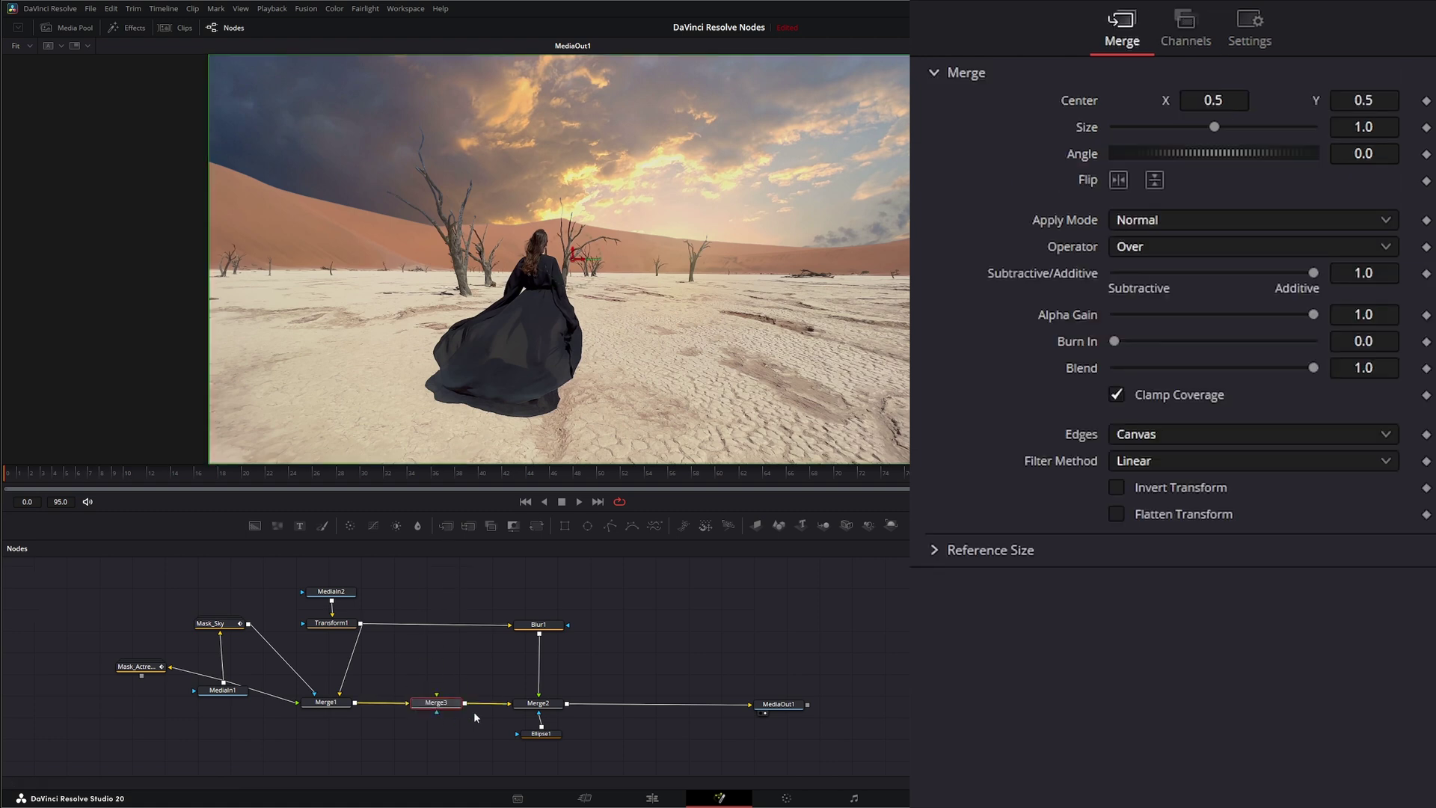
pyautogui.click(482, 654)
# - Add a Loader reading the Desert_Scene_Flags####.exr sequence, frames 0–95, placed above MediaIn2
pyautogui.hotkey('shift', 'space')
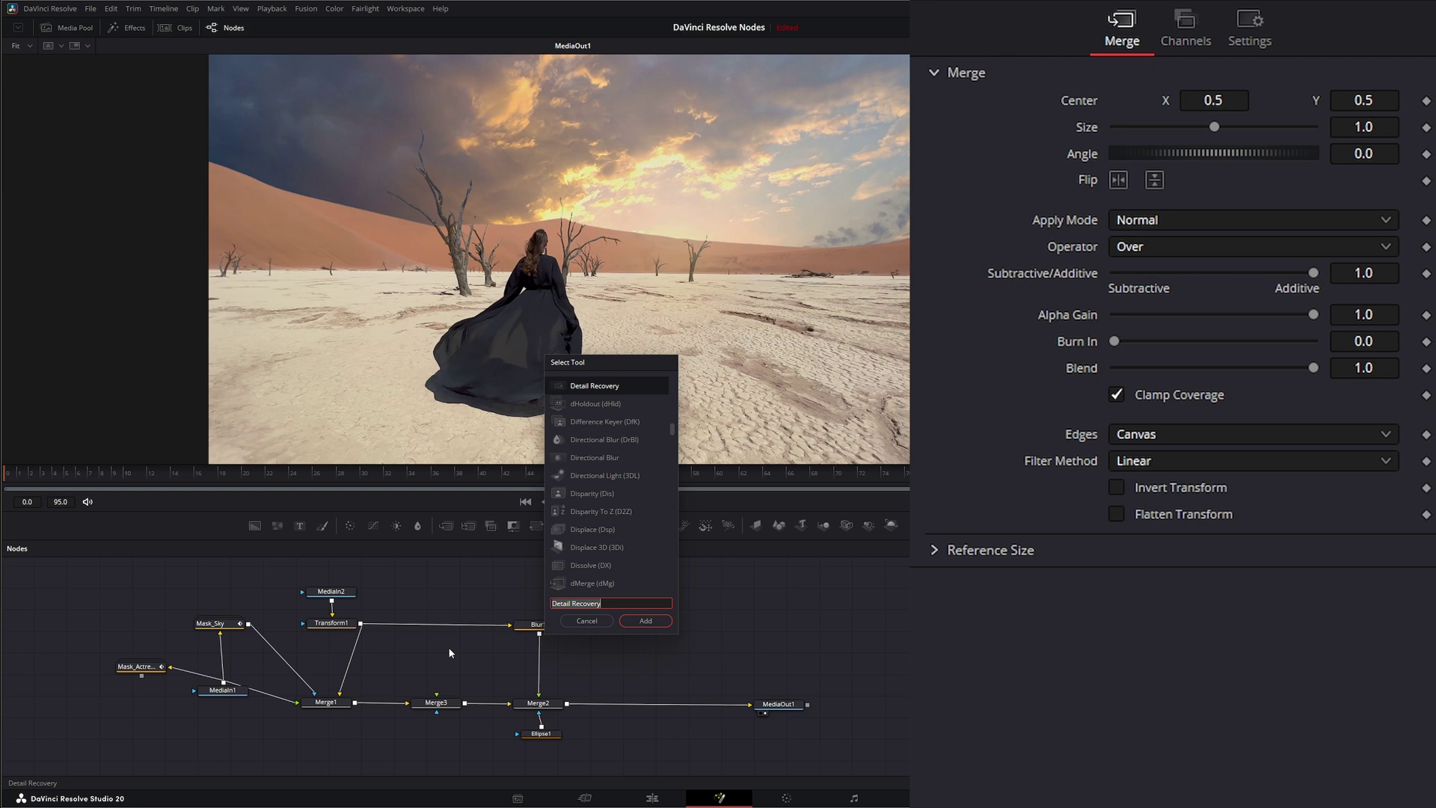
pyautogui.write('lo')
pyautogui.press('Return')
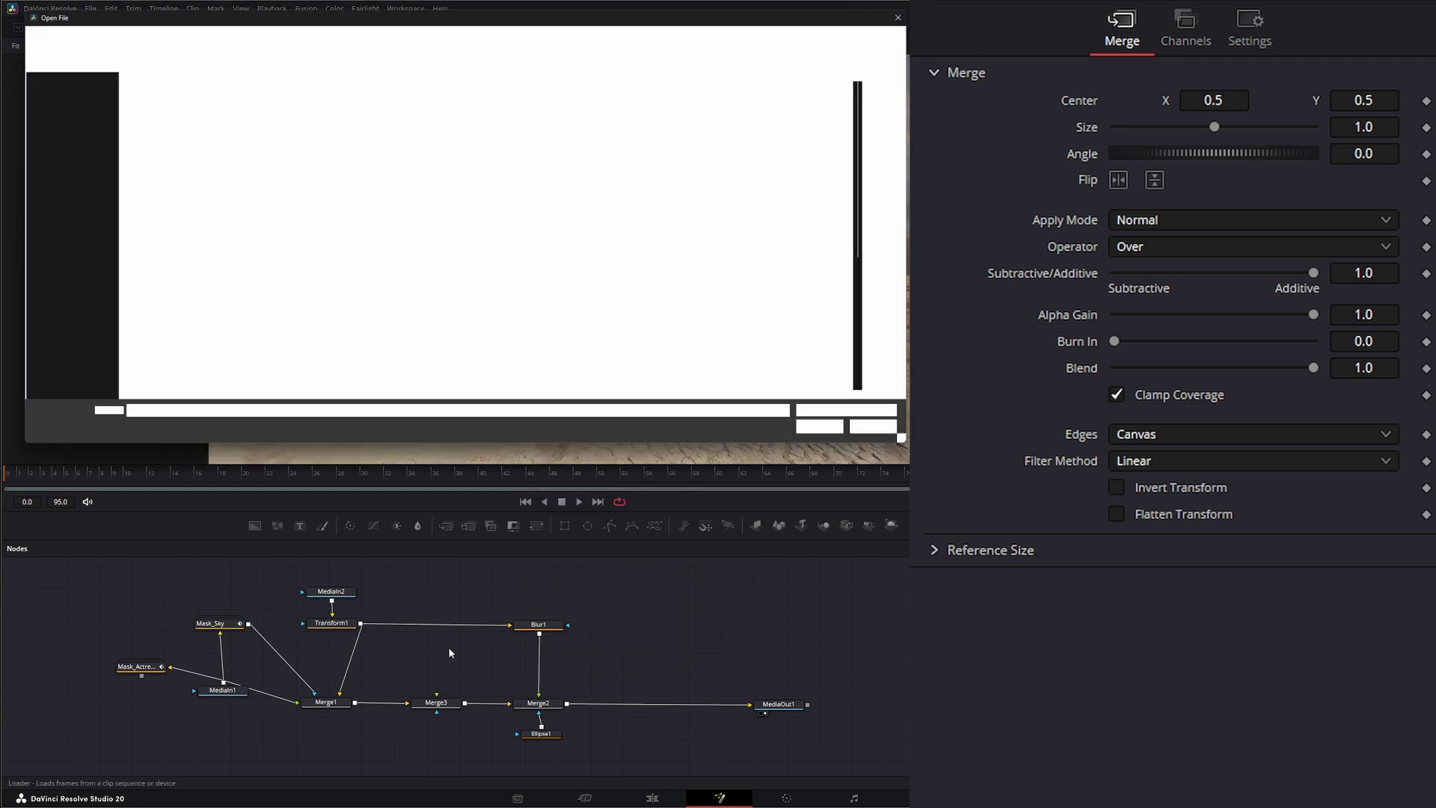
pyautogui.doubleClick(130, 101)
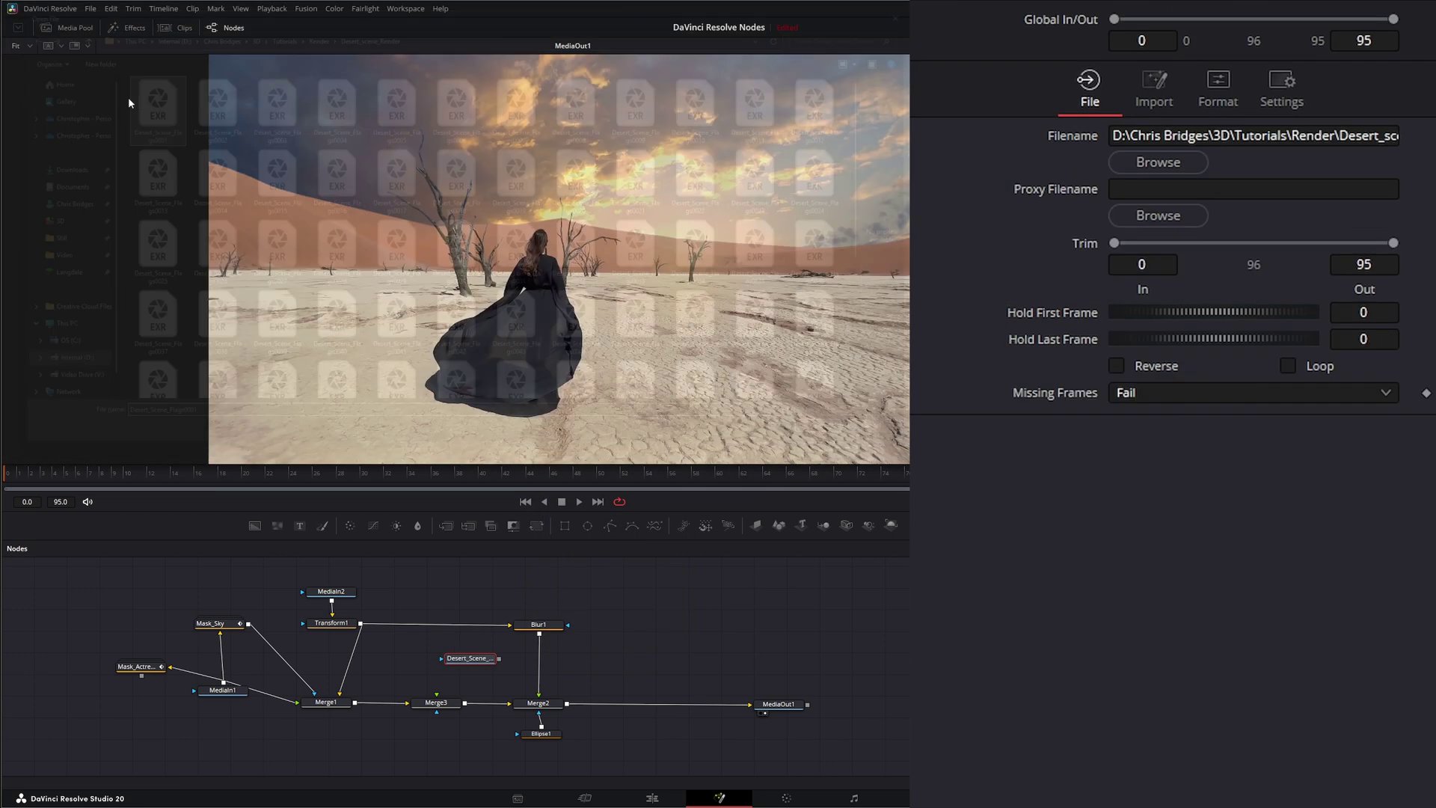
pyautogui.moveTo(464, 657); pyautogui.dragTo(432, 581)
pyautogui.moveTo(639, 612); pyautogui.dragTo(635, 671)
pyautogui.moveTo(432, 641); pyautogui.dragTo(441, 750)
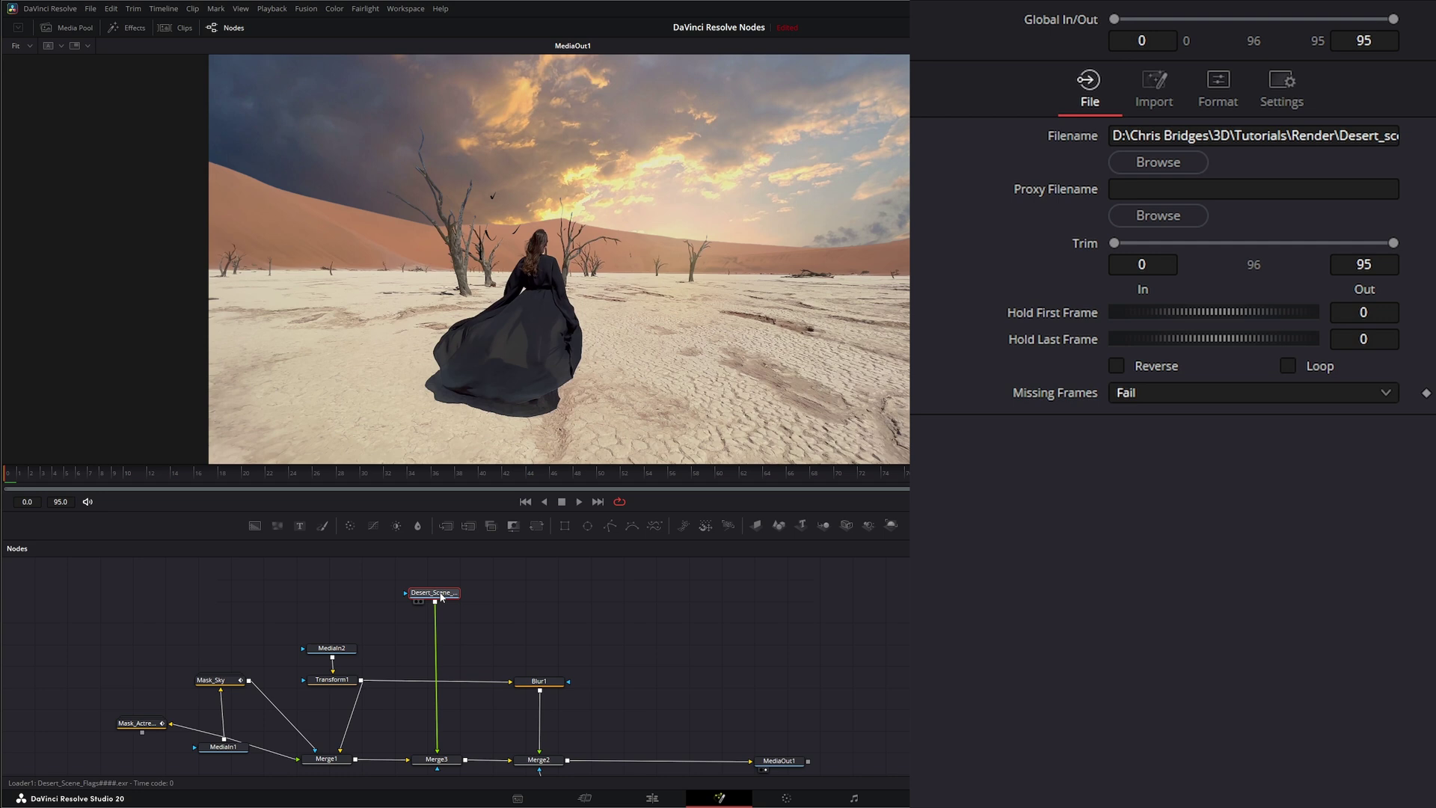
# - Add a Resize node after the EXR Loader and preview the composite
pyautogui.hotkey('shift', 'space')
pyautogui.write('lo')
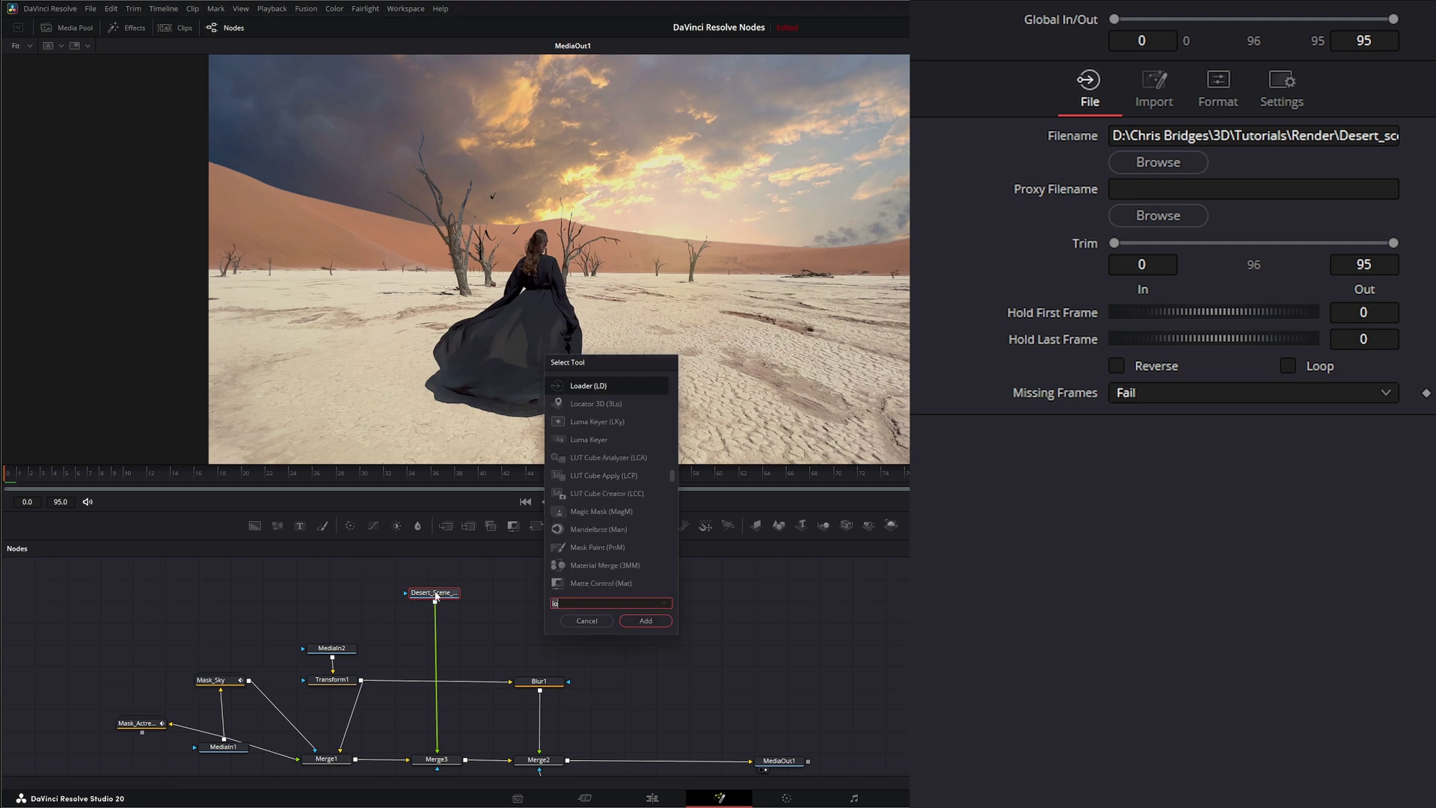
pyautogui.press('BackSpace')
pyautogui.press('BackSpace')
pyautogui.write('res')
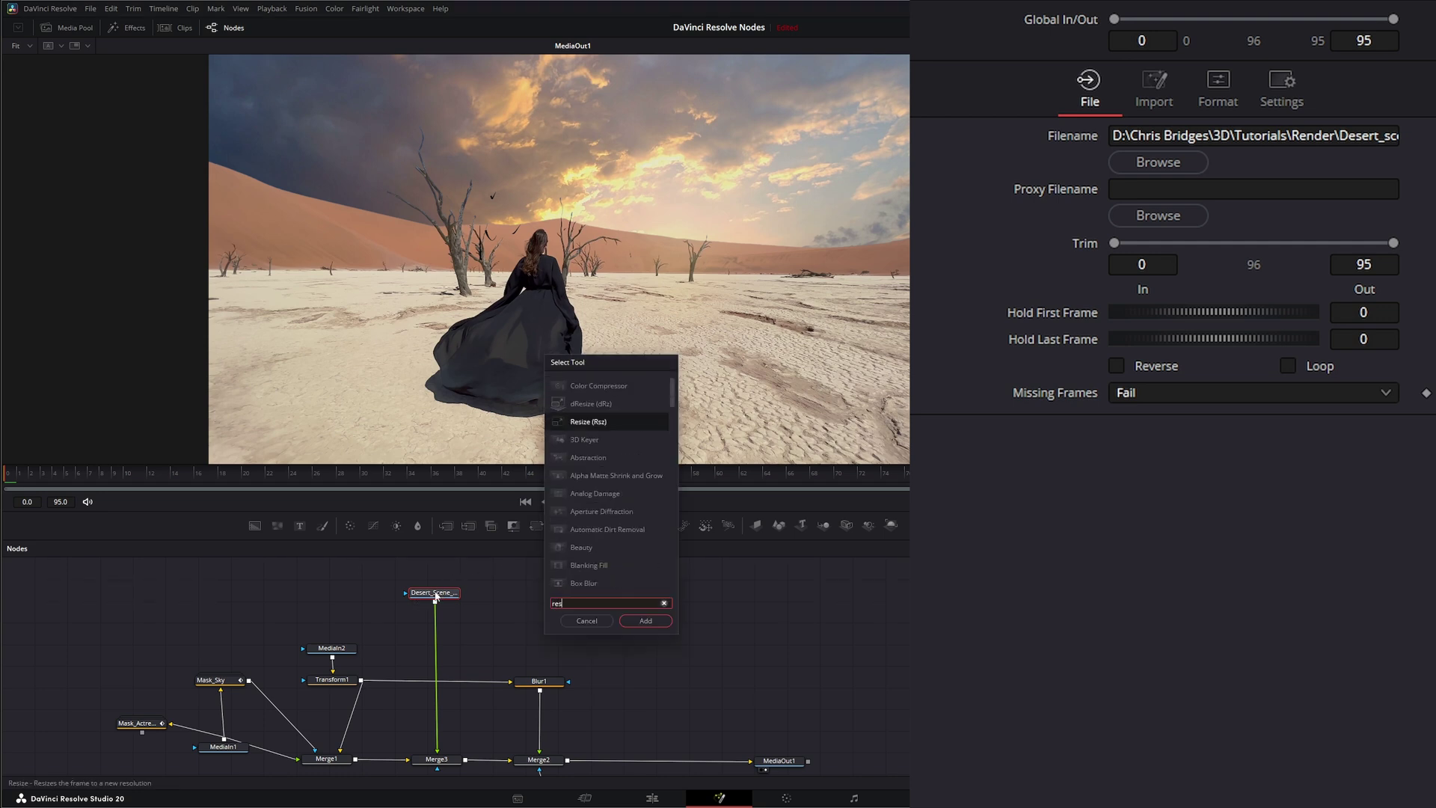
pyautogui.press('Return')
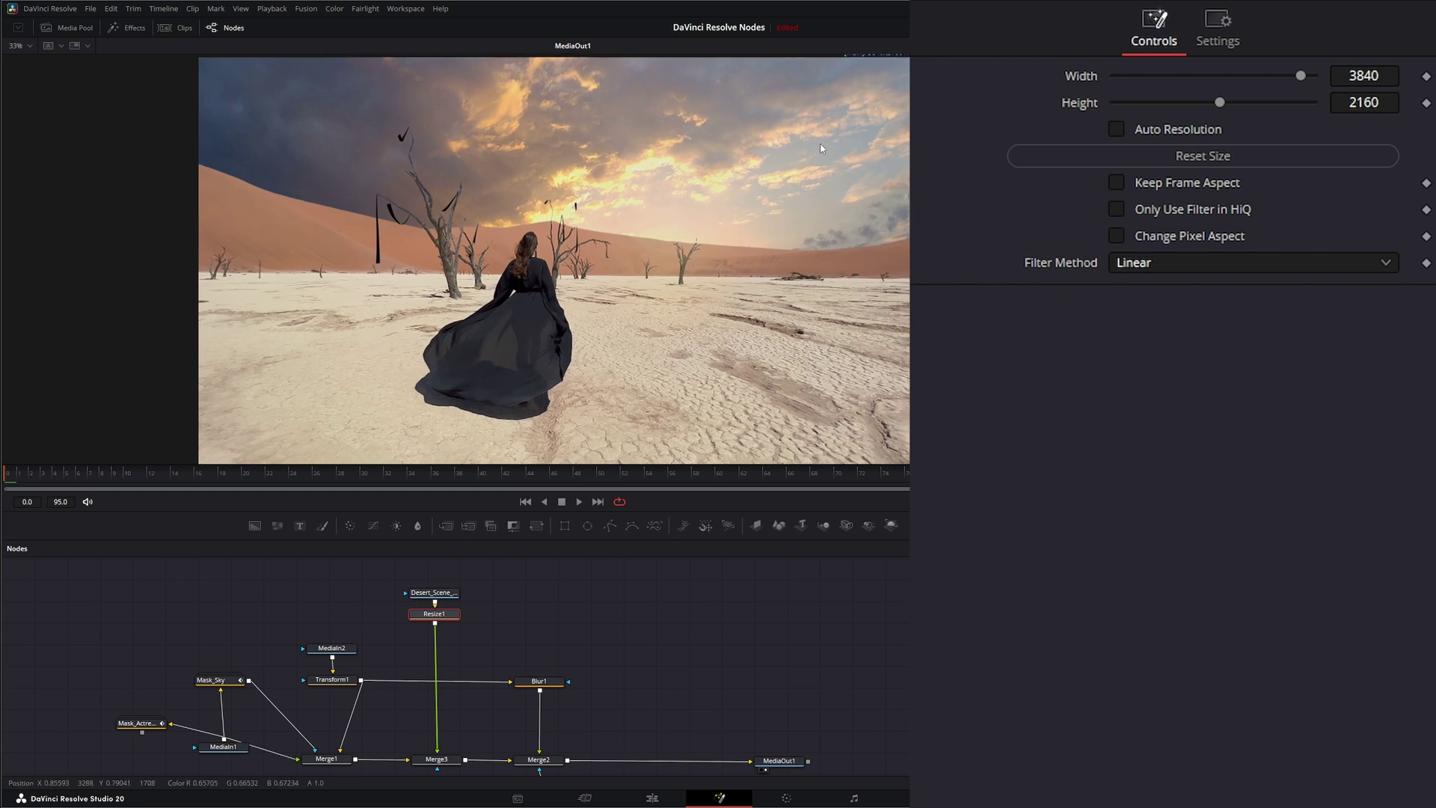
pyautogui.scroll(2, 903, 71)
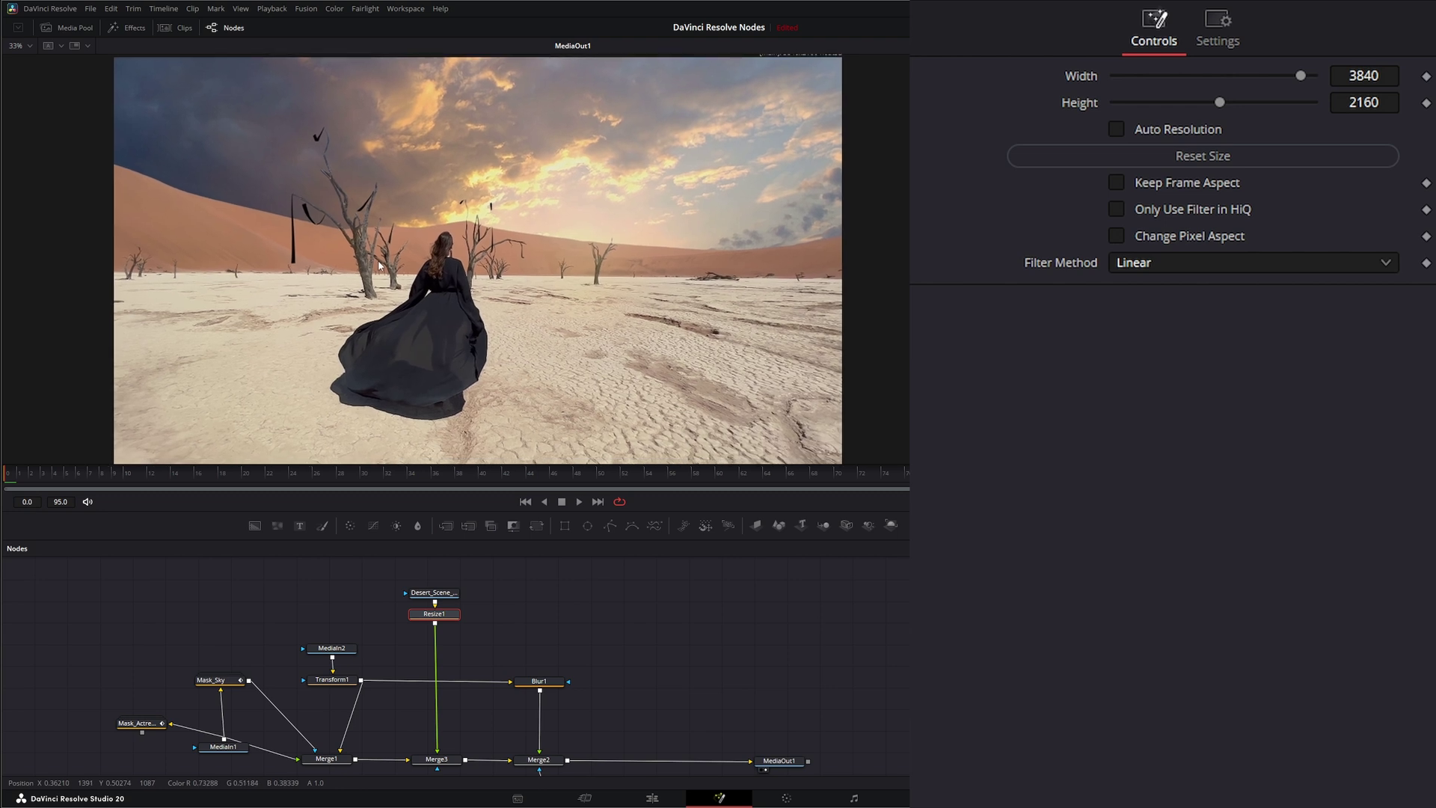
pyautogui.click(579, 502)
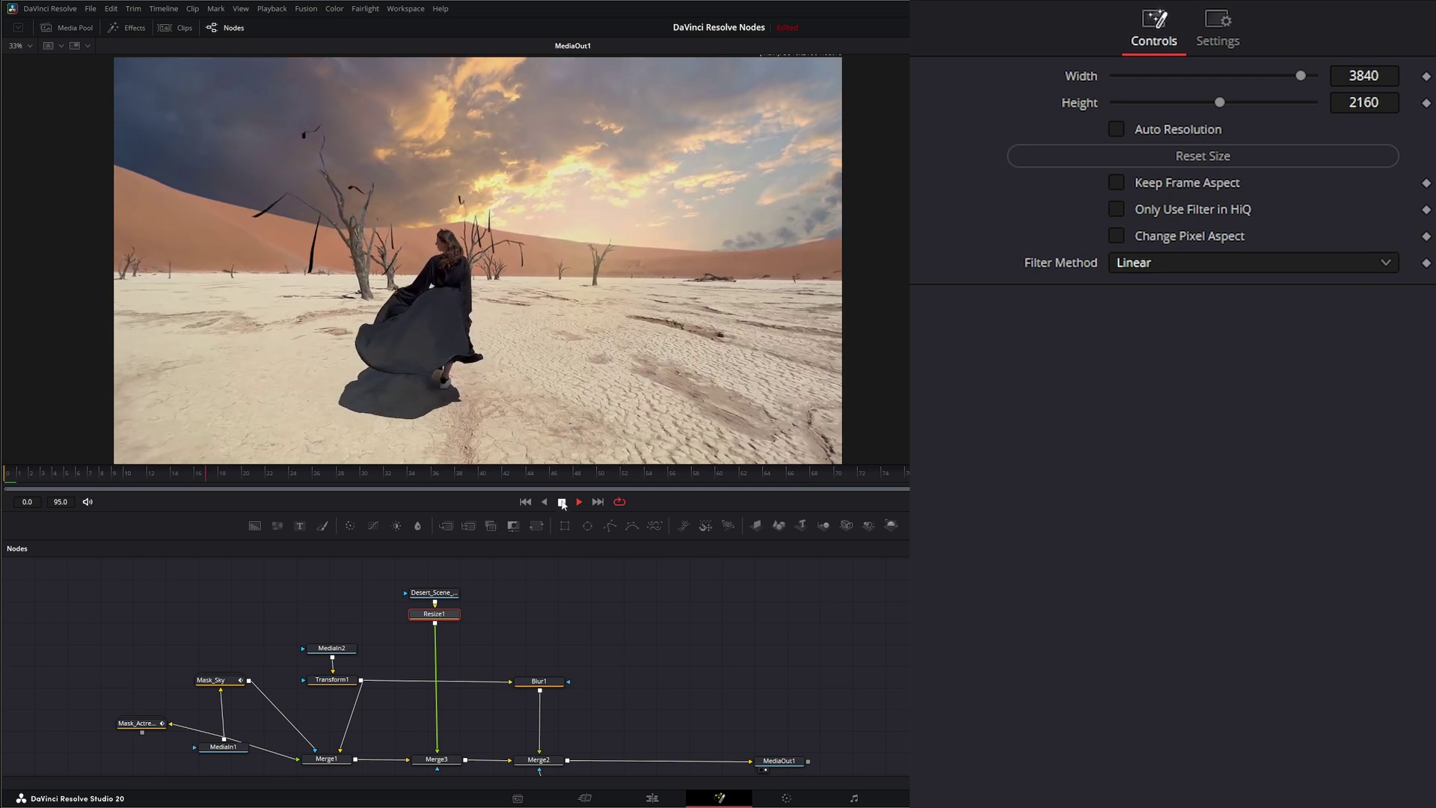
pyautogui.click(562, 502)
pyautogui.click(526, 502)
# - Add Blur2 after Resize1 with Blur Size 0.5 and play back to check it
pyautogui.moveTo(630, 645); pyautogui.dragTo(622, 635)
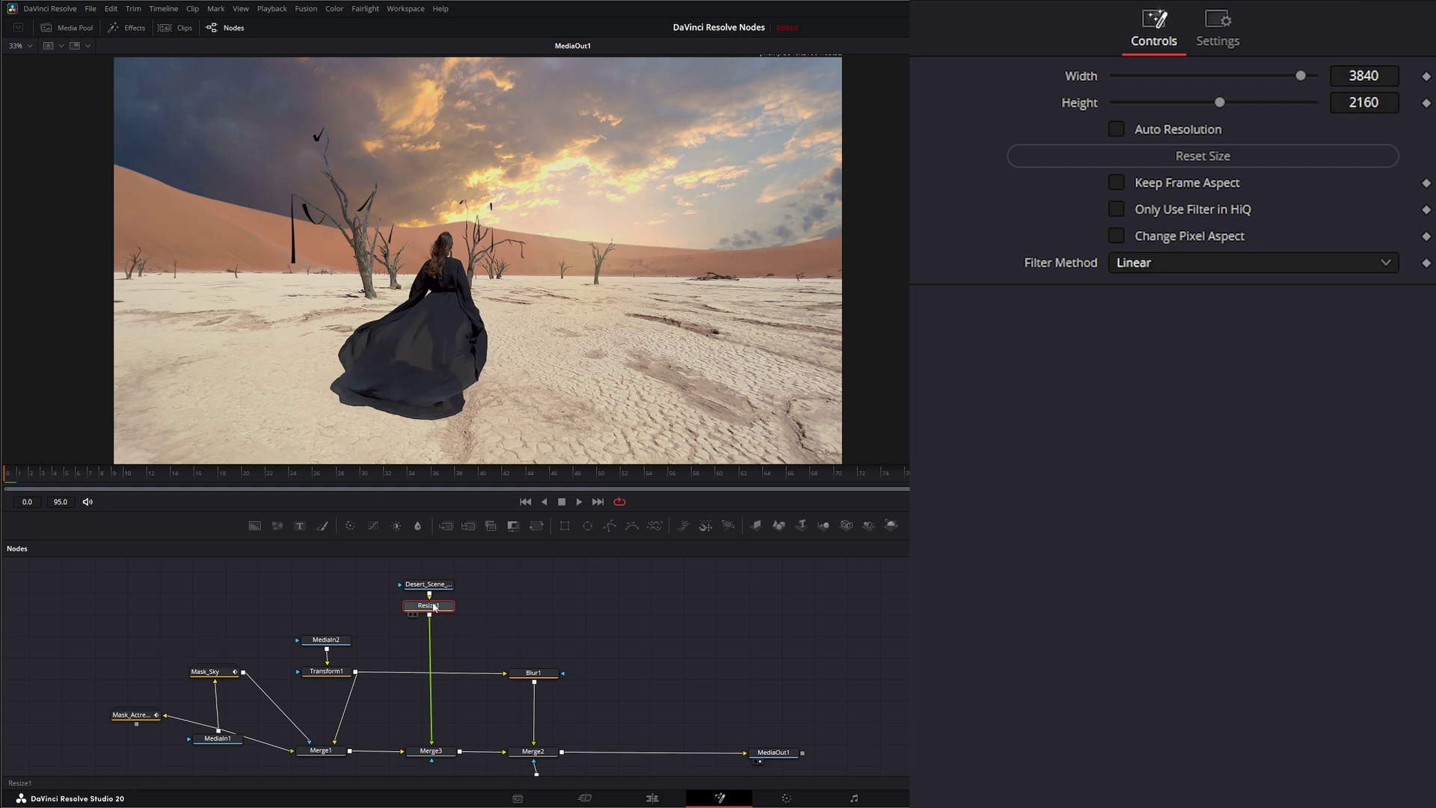
pyautogui.click(417, 525)
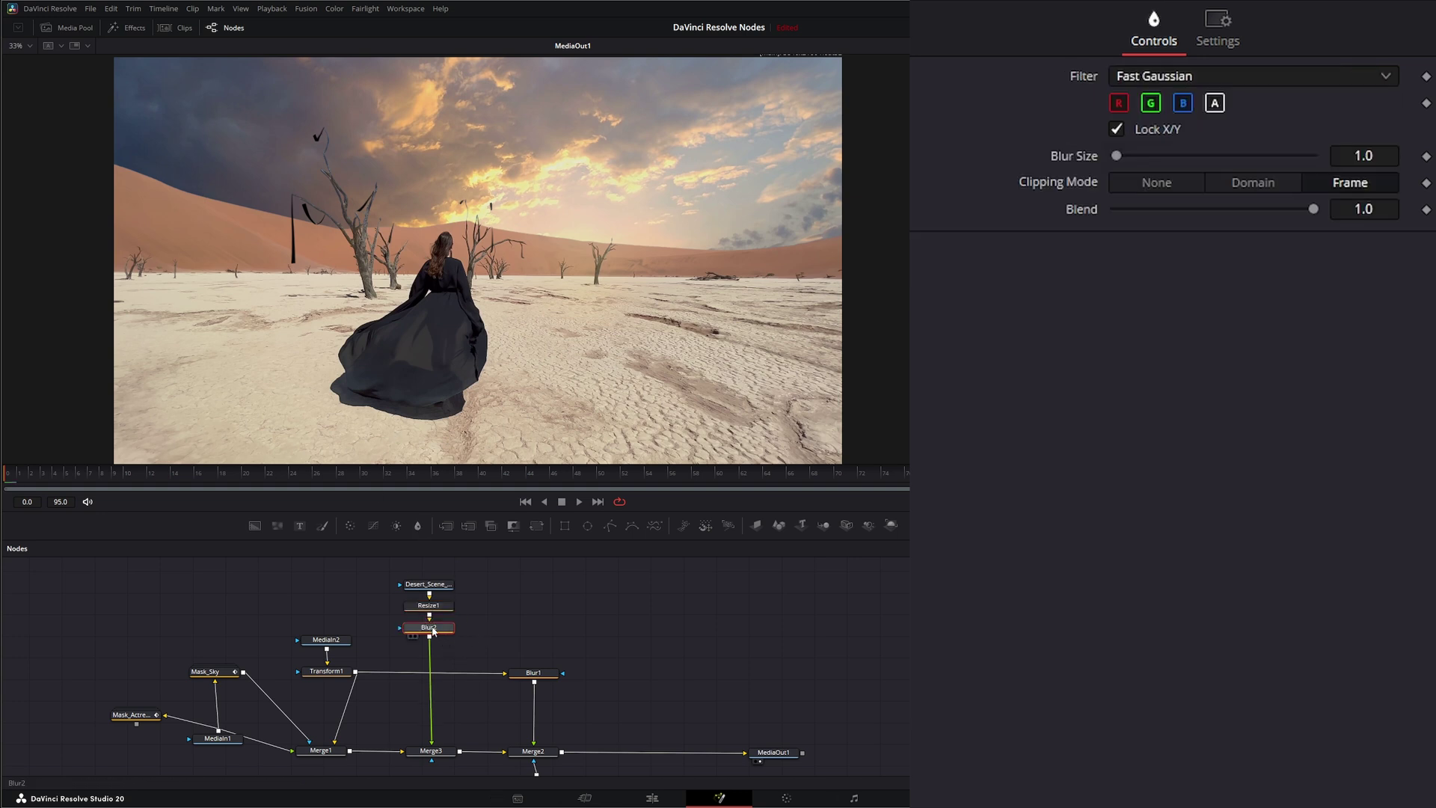
pyautogui.click(1378, 158)
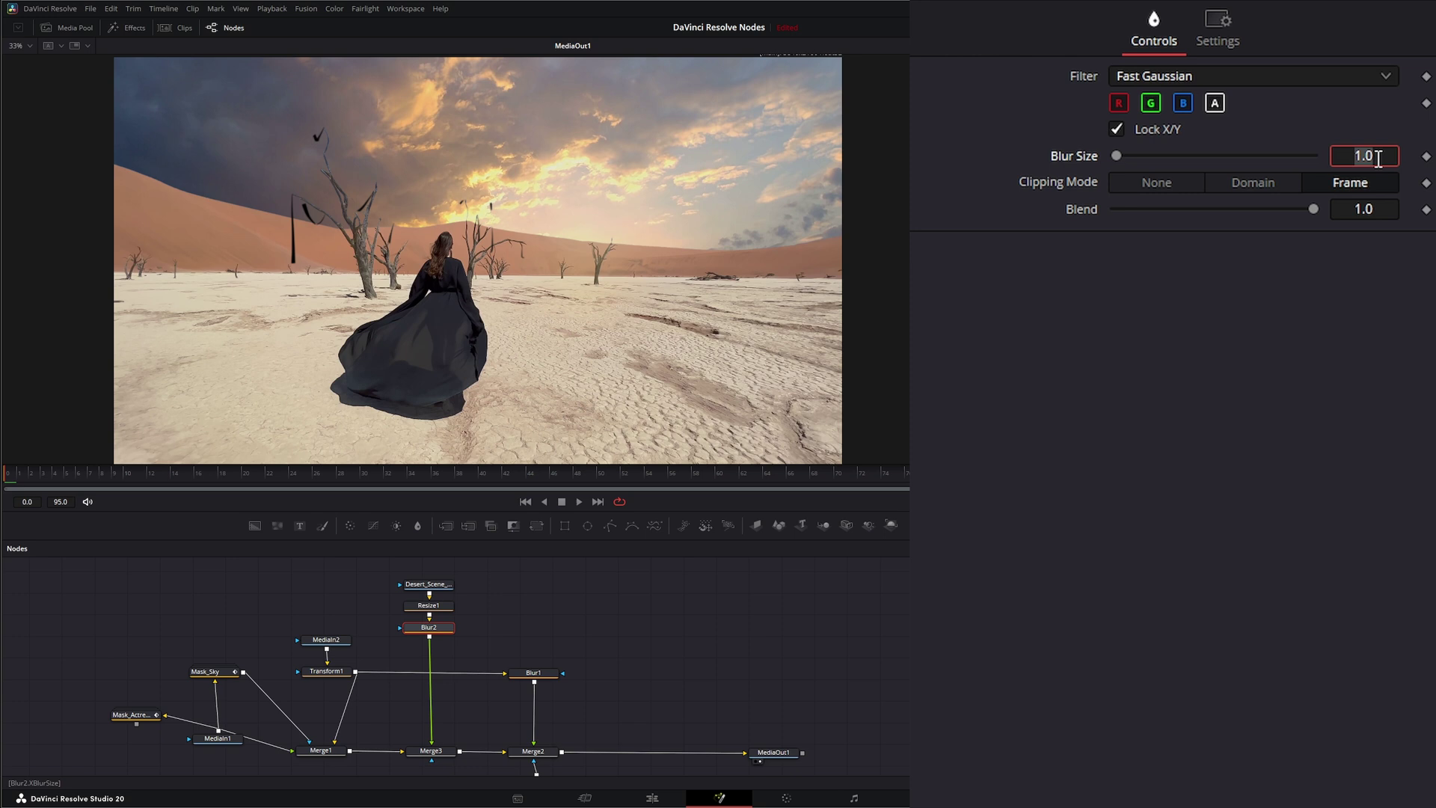
pyautogui.write('0.5')
pyautogui.press('Tab')
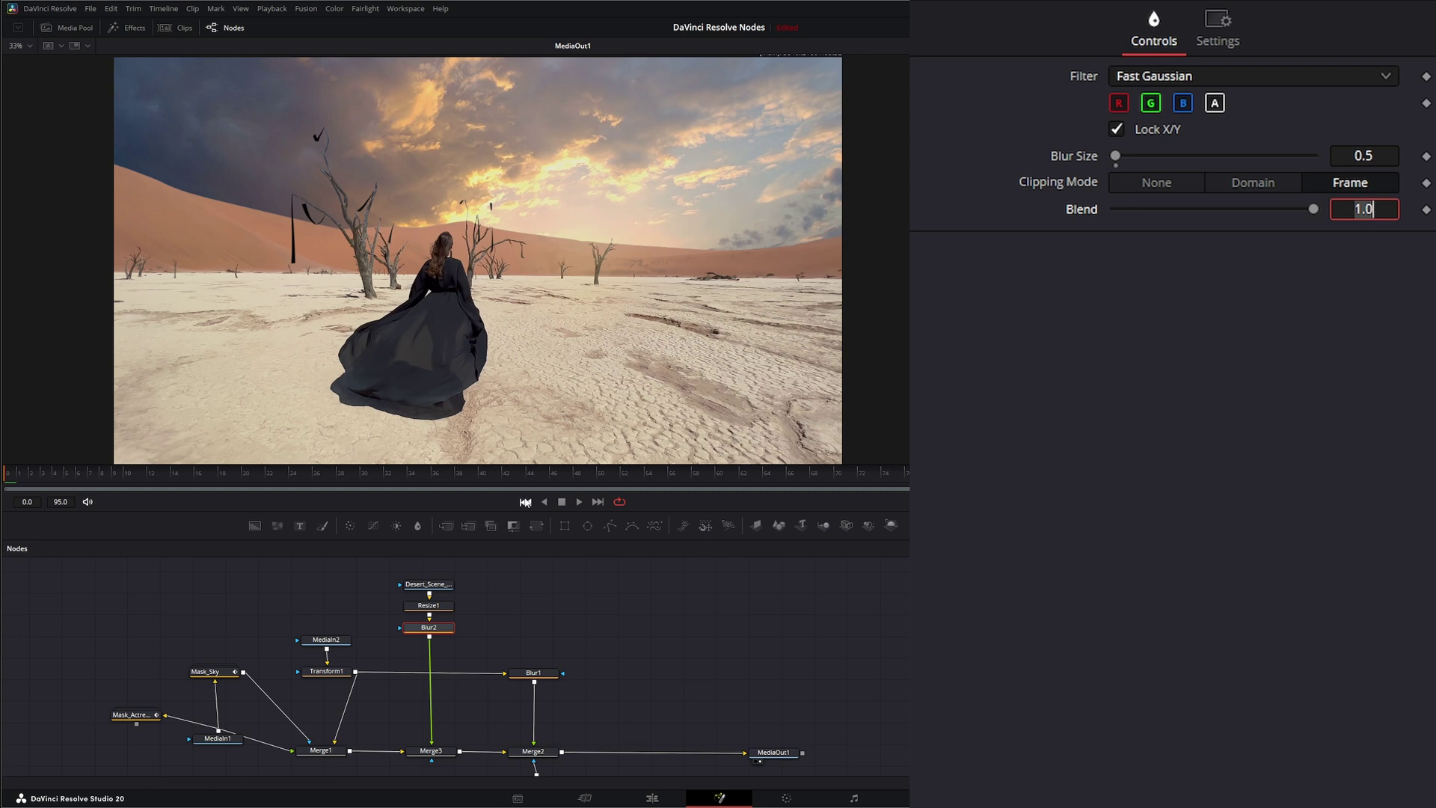
pyautogui.click(579, 502)
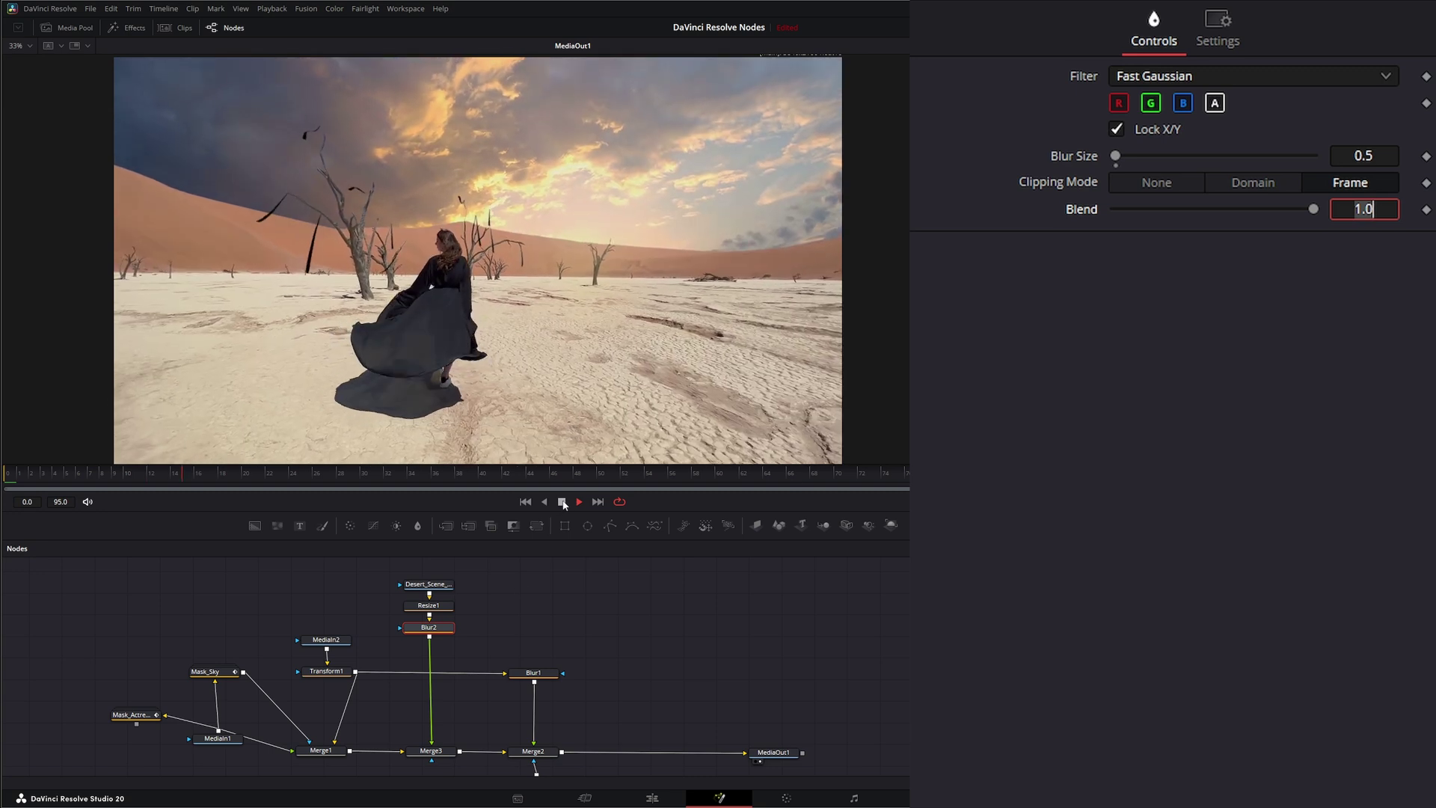
pyautogui.click(562, 502)
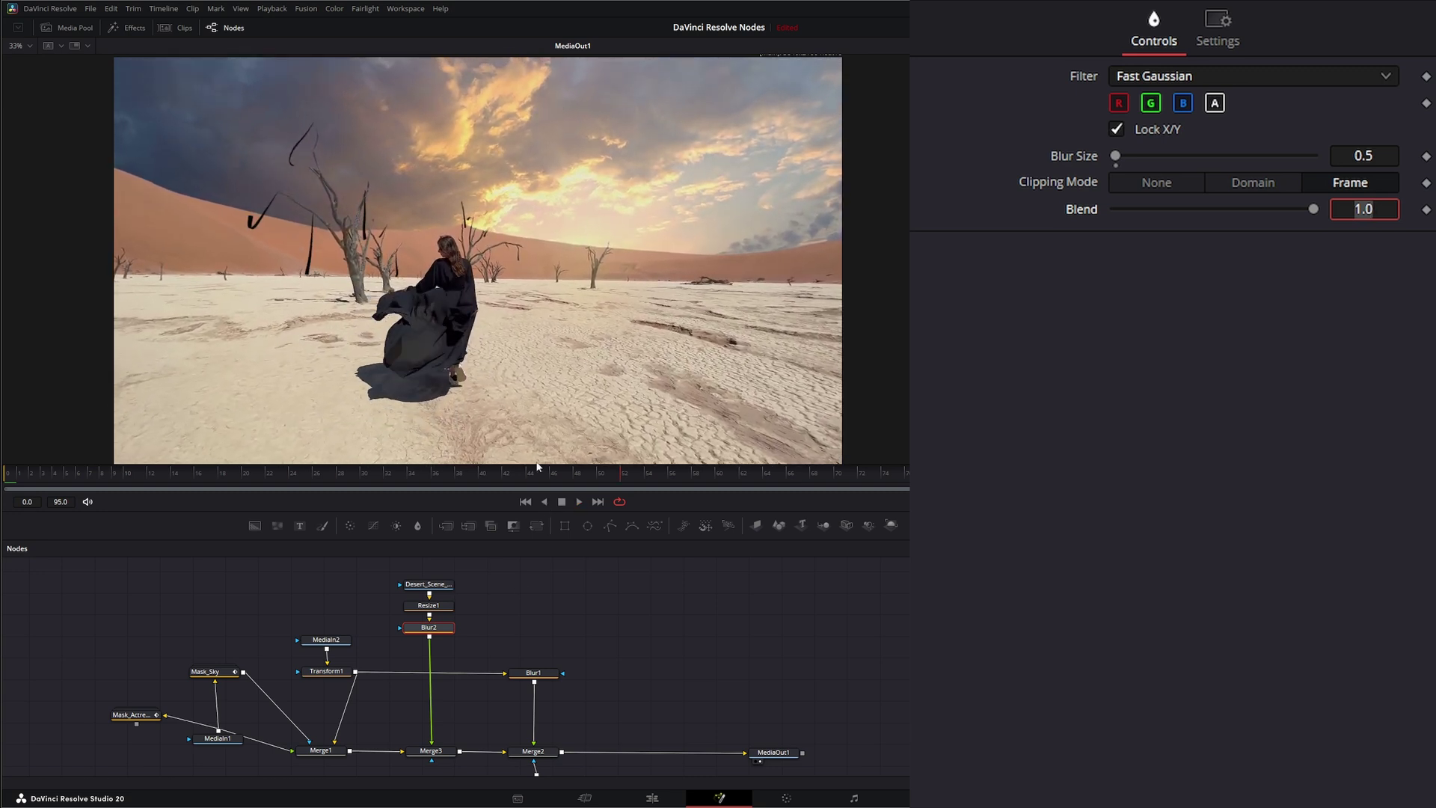
pyautogui.scroll(5, 325, 262)
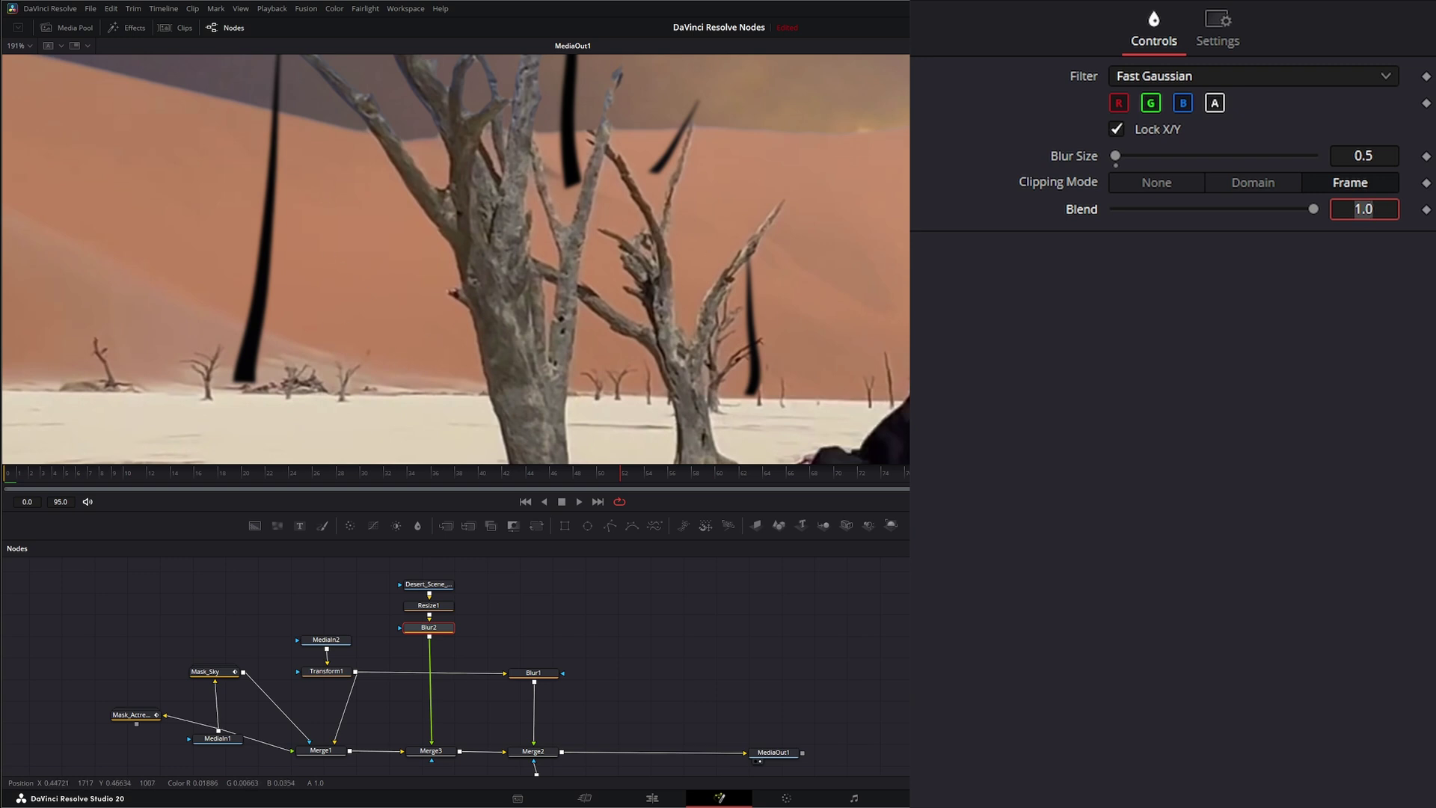
pyautogui.scroll(3, 447, 351)
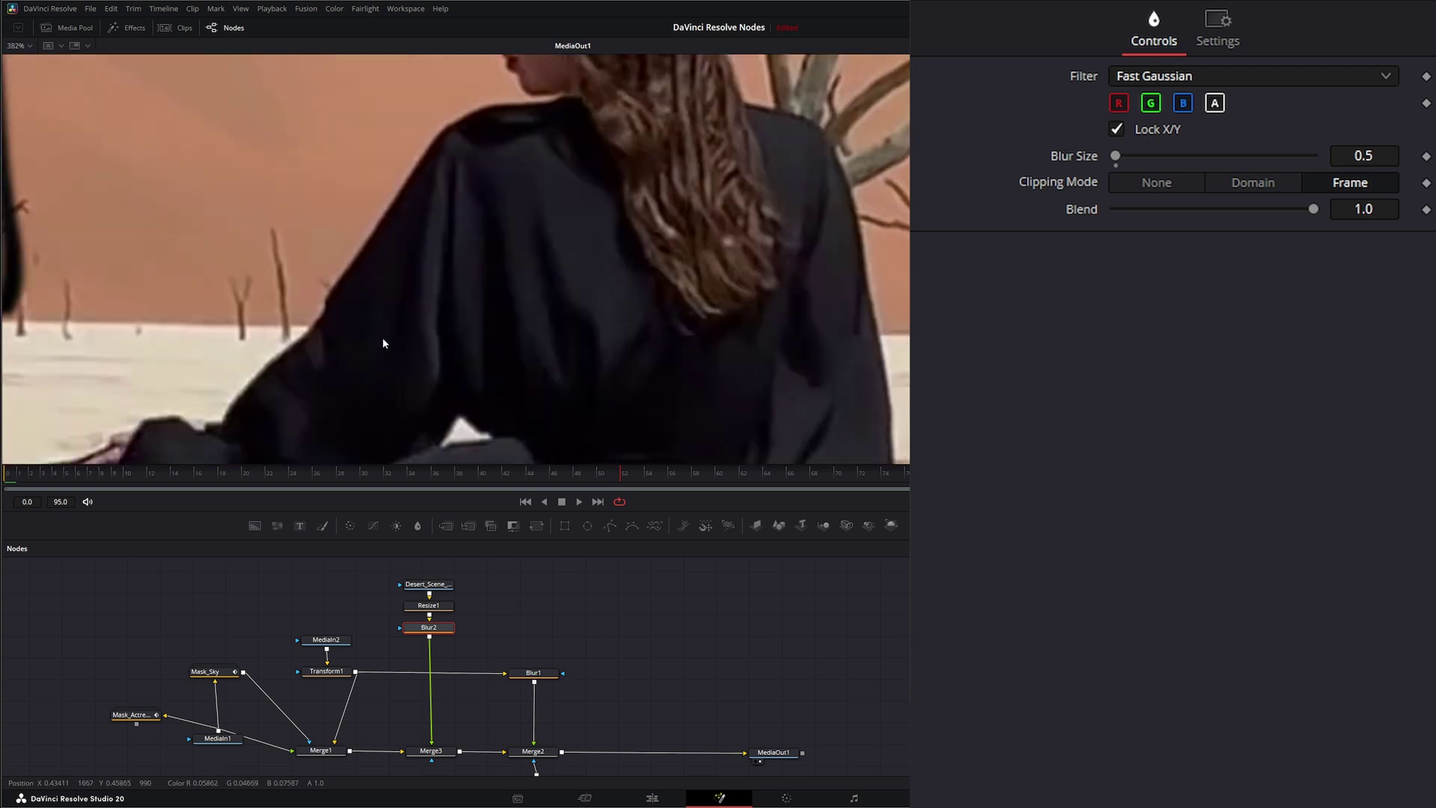
pyautogui.hscroll(-5, 383, 338)
pyautogui.hscroll(-3, 190, 301)
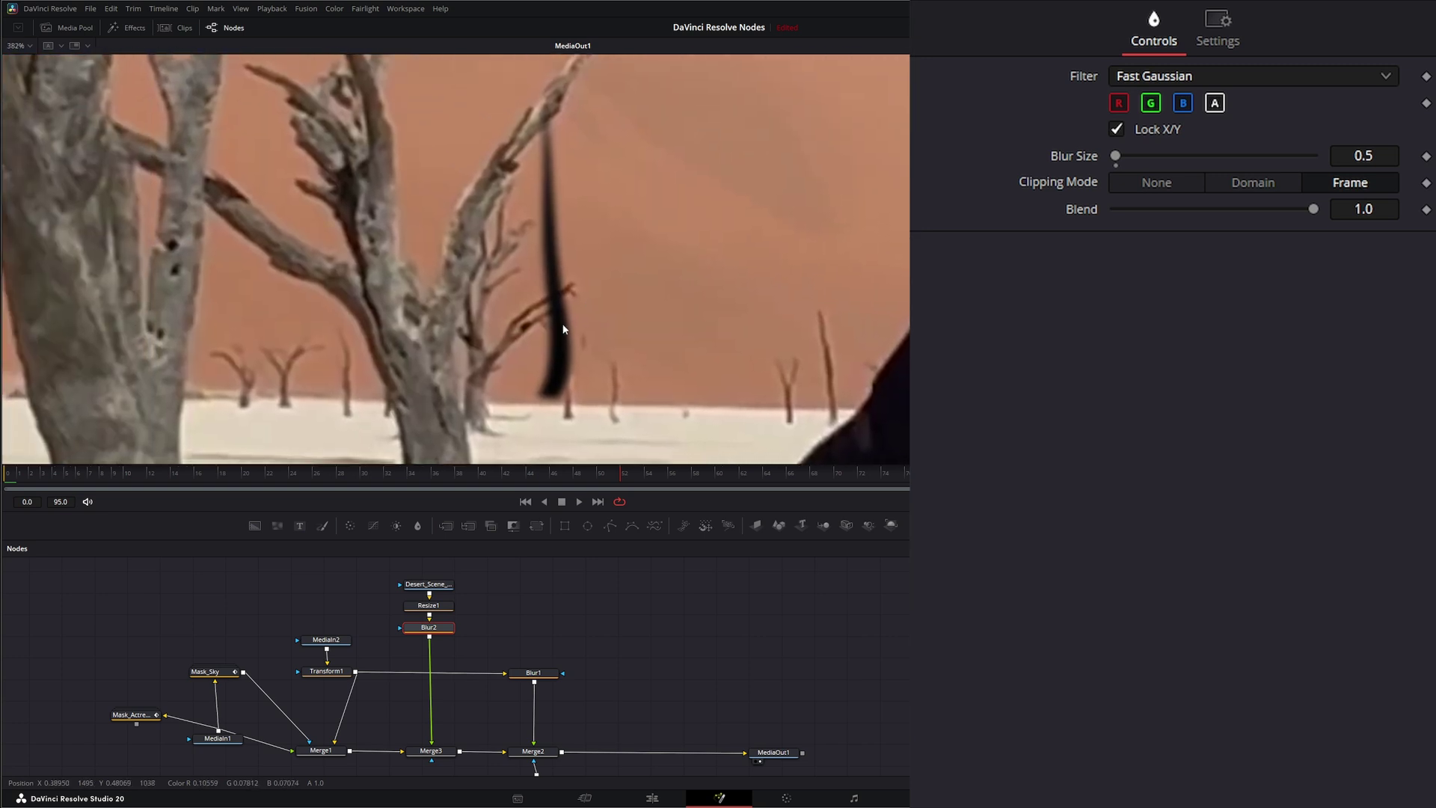
pyautogui.moveTo(683, 327); pyautogui.dragTo(573, 259)
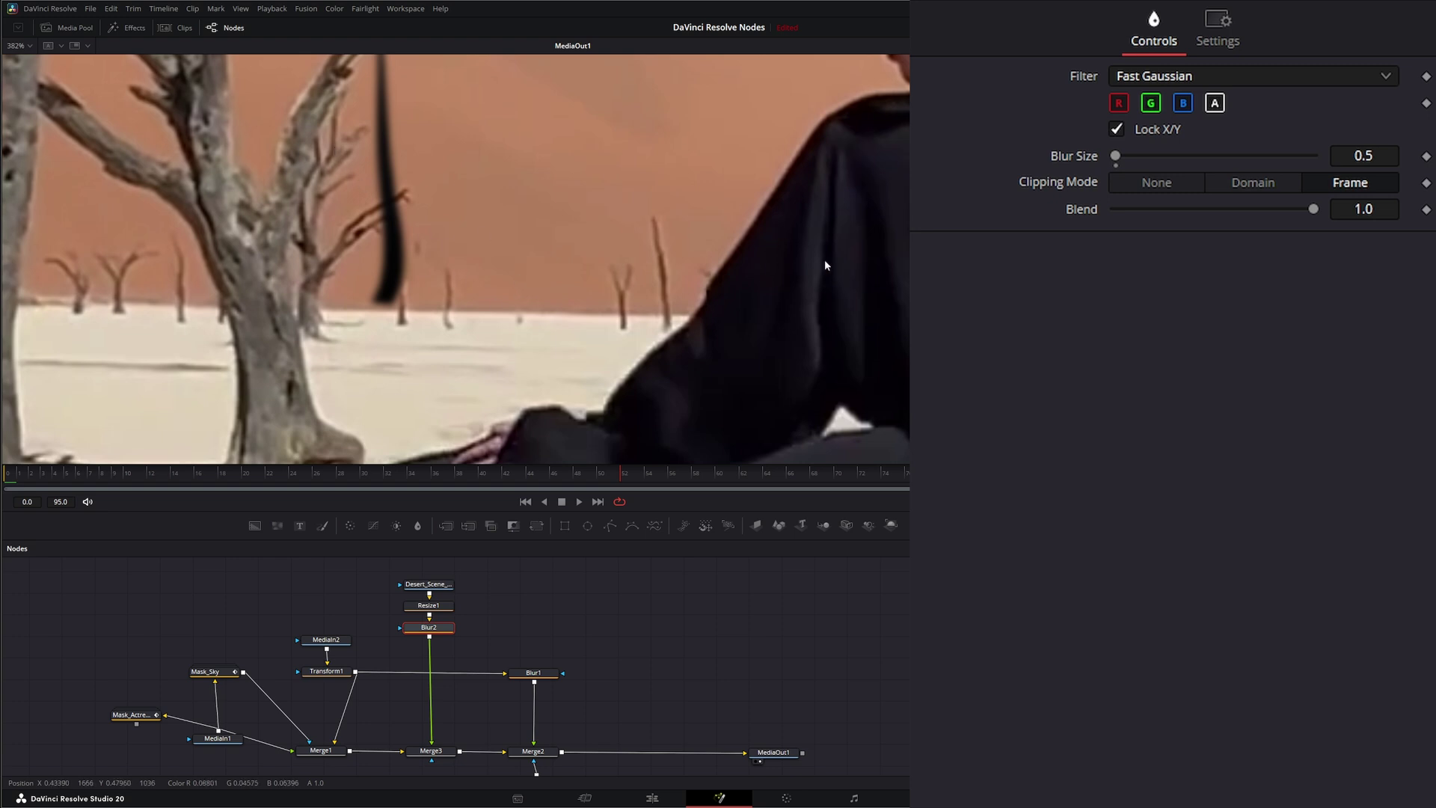
pyautogui.scroll(10, 855, 277)
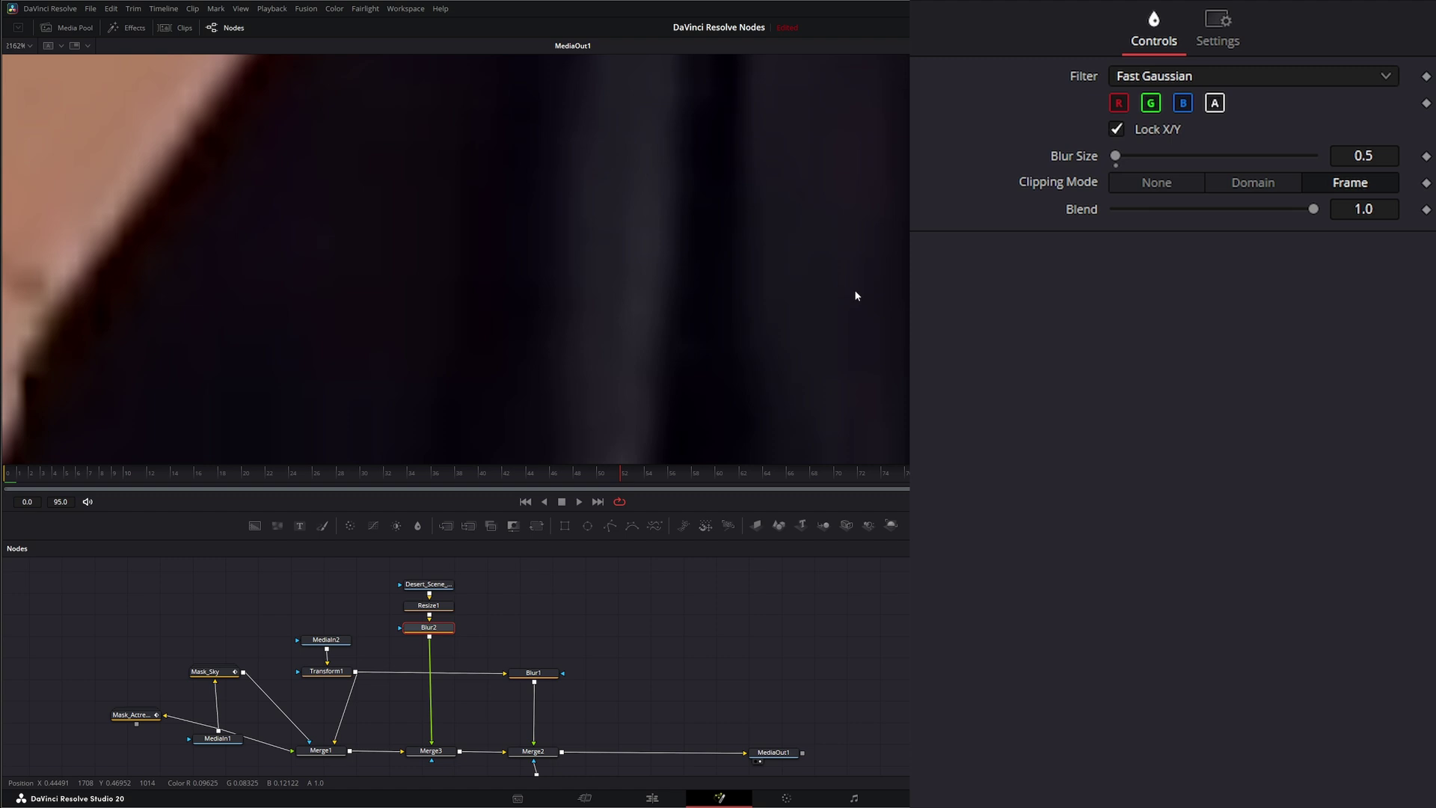
pyautogui.scroll(-6, 798, 294)
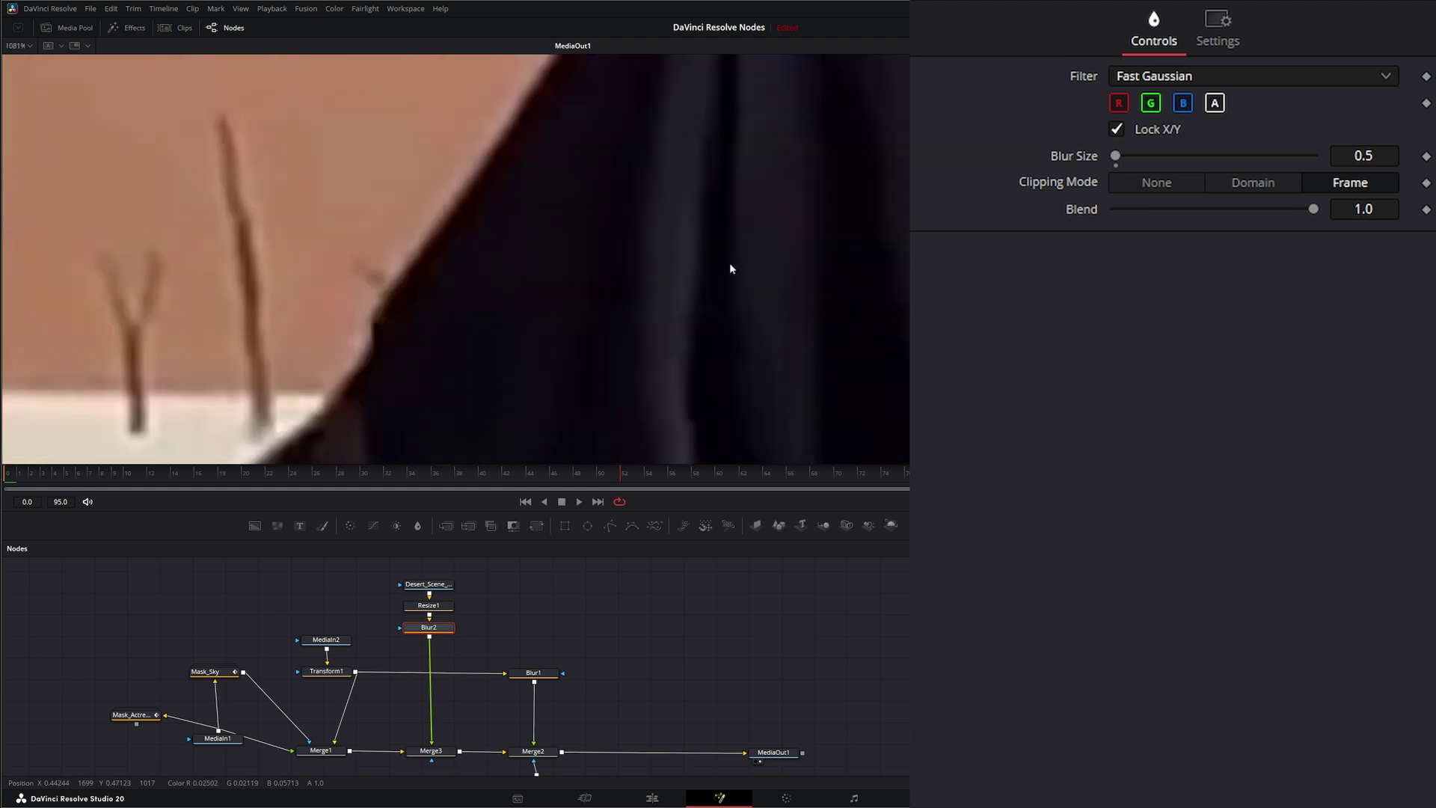
pyautogui.scroll(-2, 734, 300)
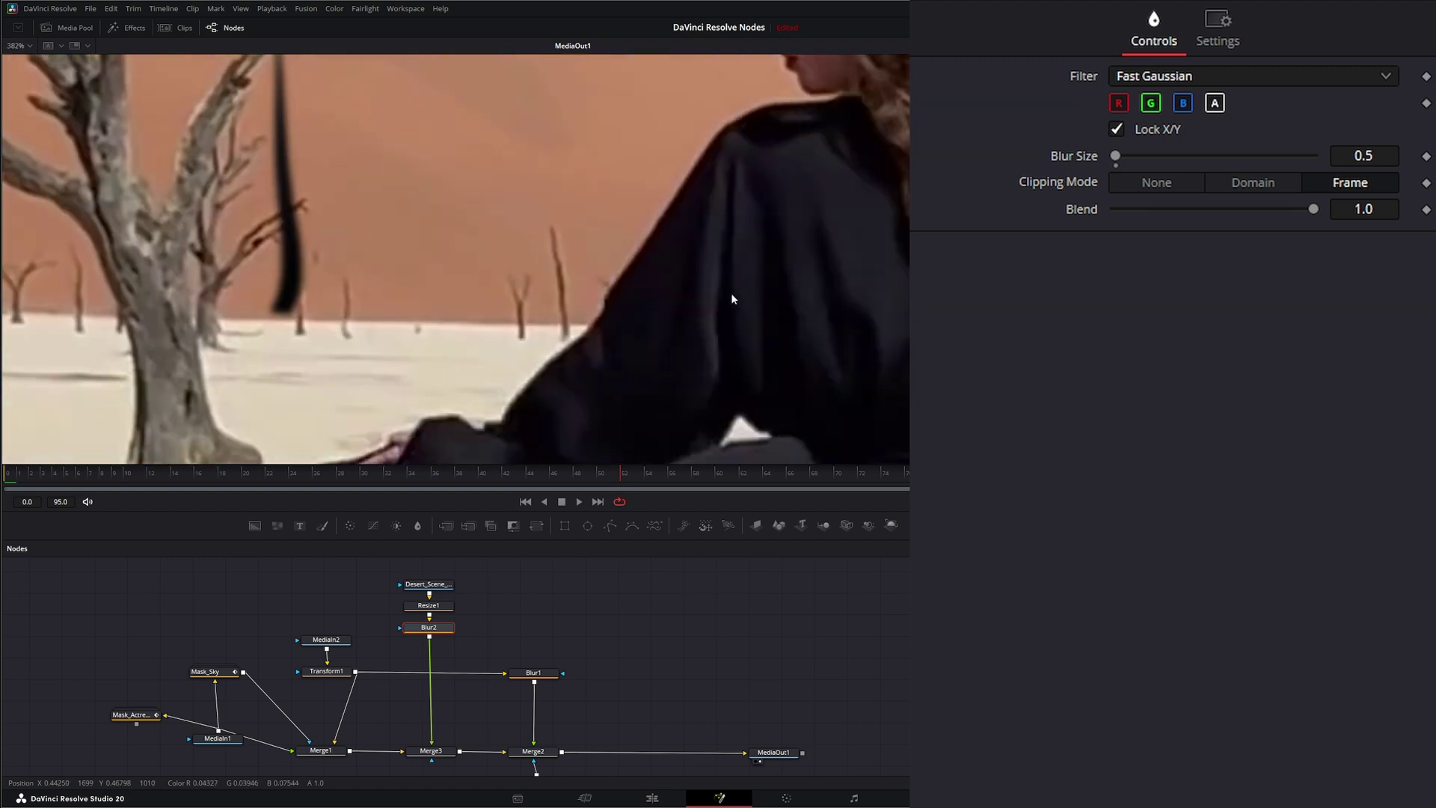
pyautogui.scroll(-3, 730, 298)
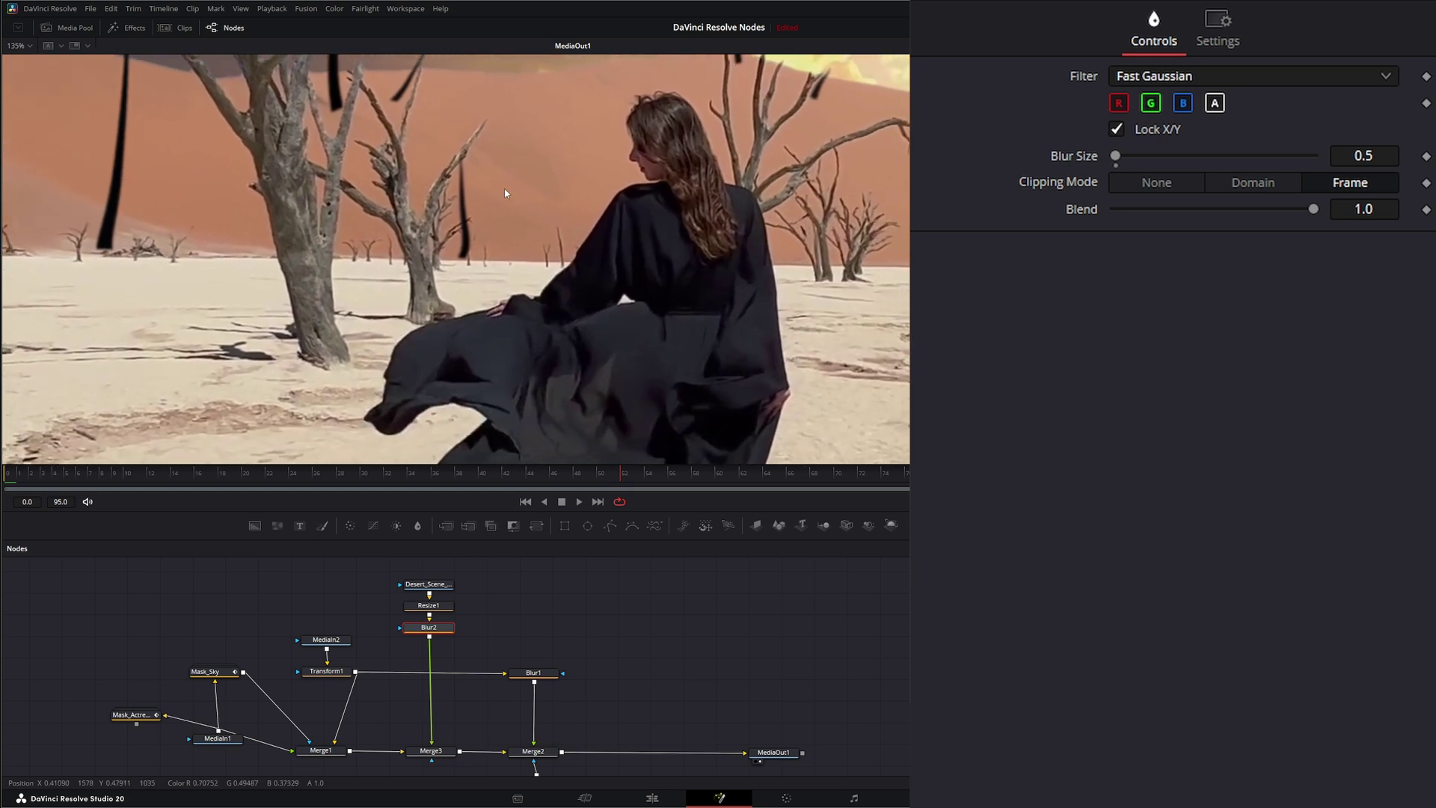
pyautogui.scroll(4, 554, 278)
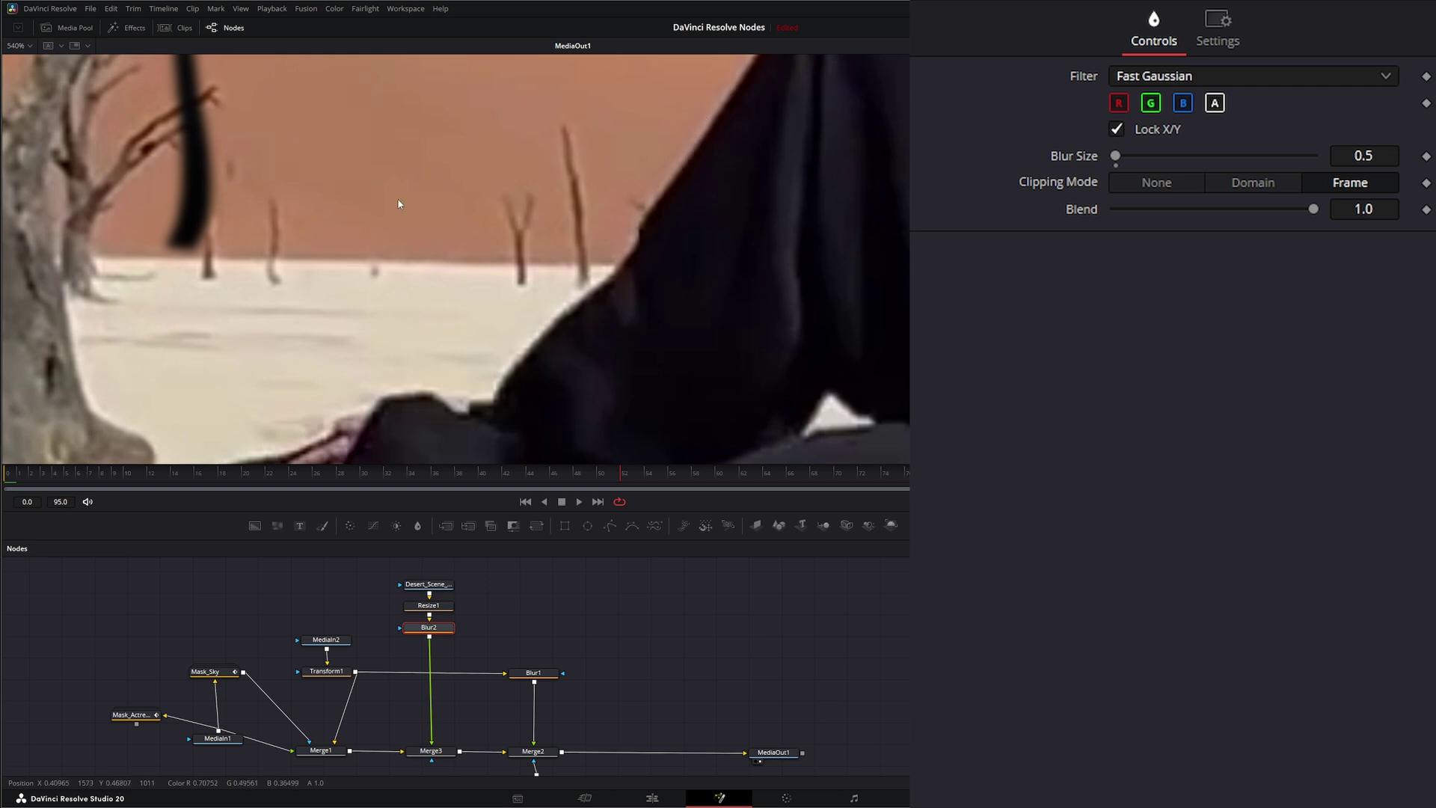
pyautogui.scroll(-2, 291, 233)
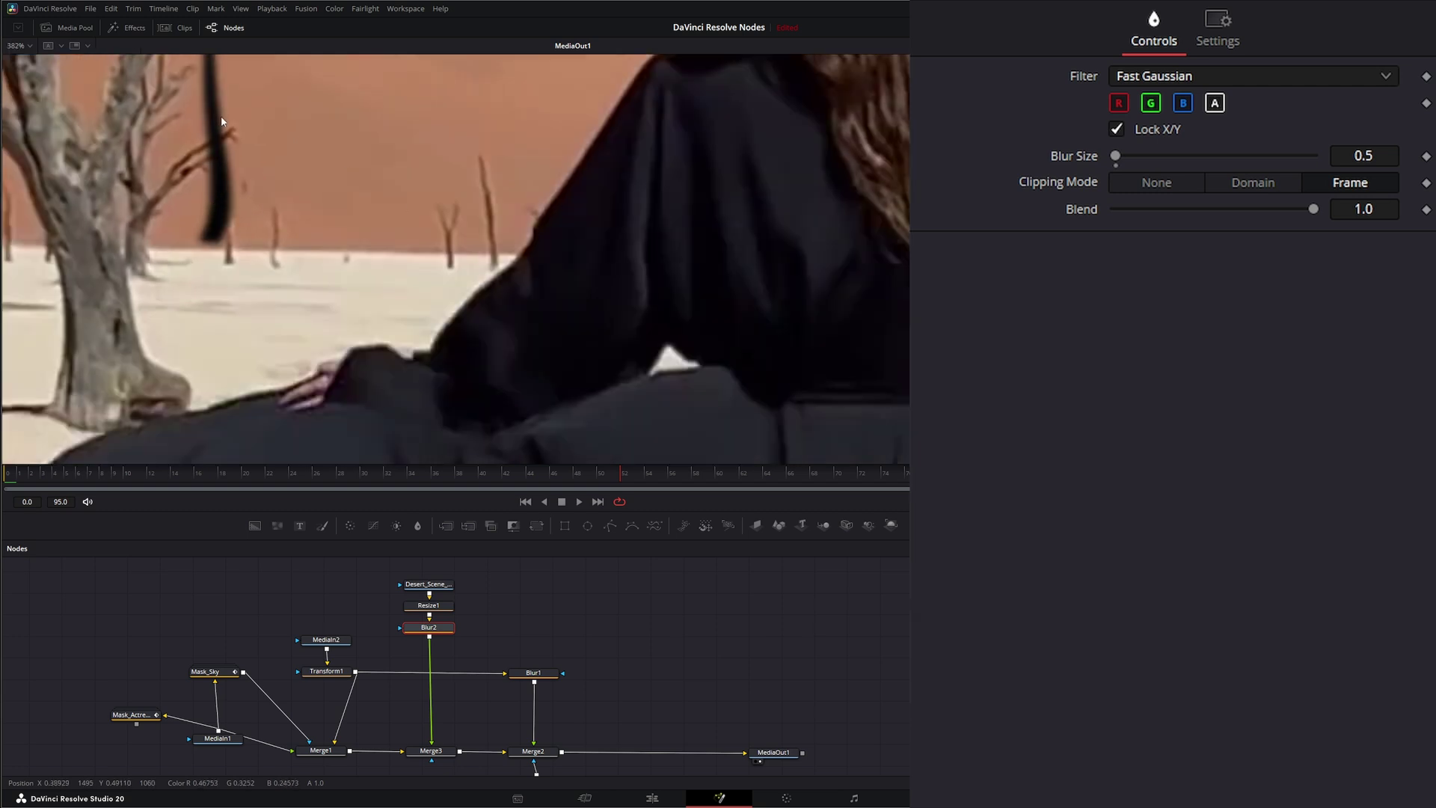
pyautogui.scroll(-5, 335, 254)
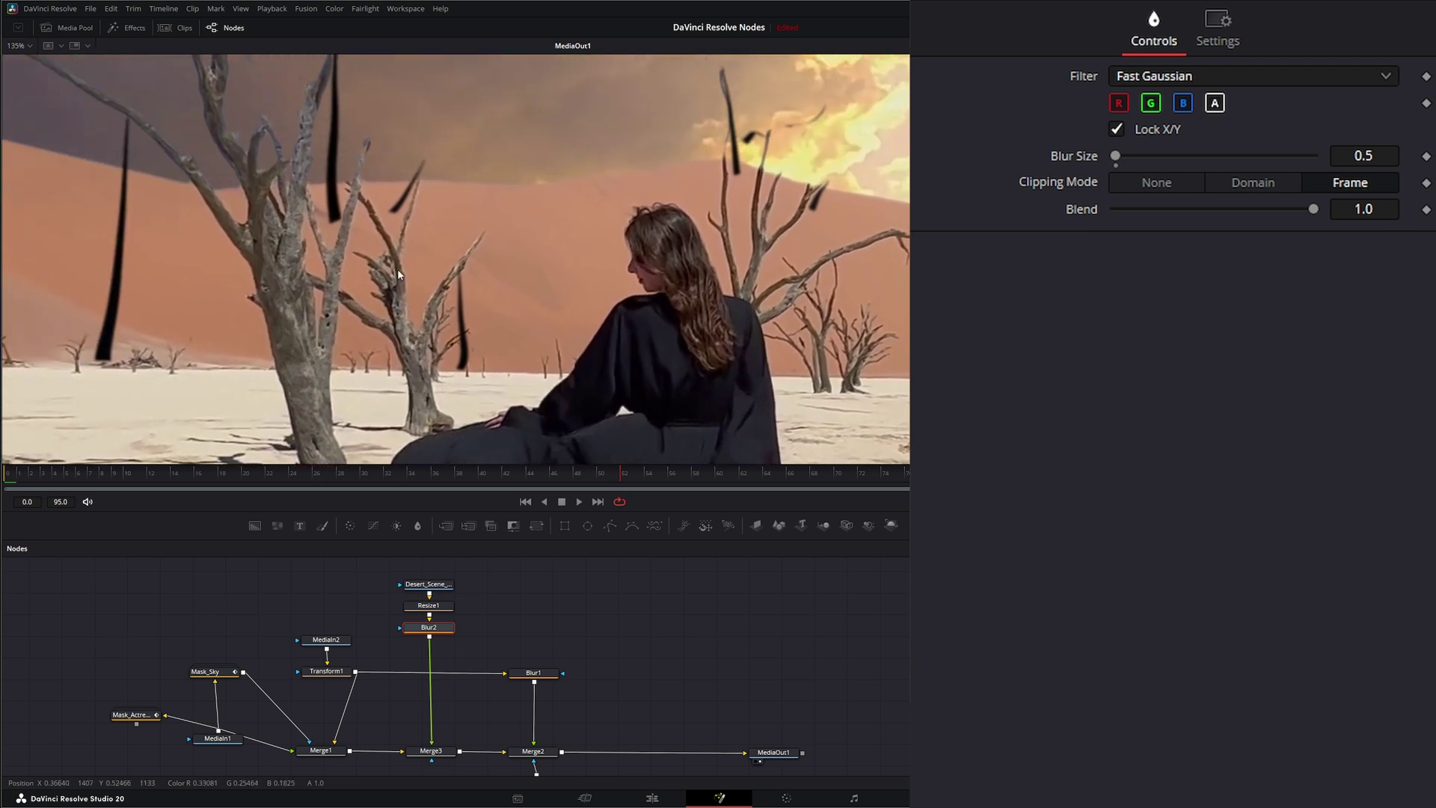
pyautogui.scroll(-2, 397, 268)
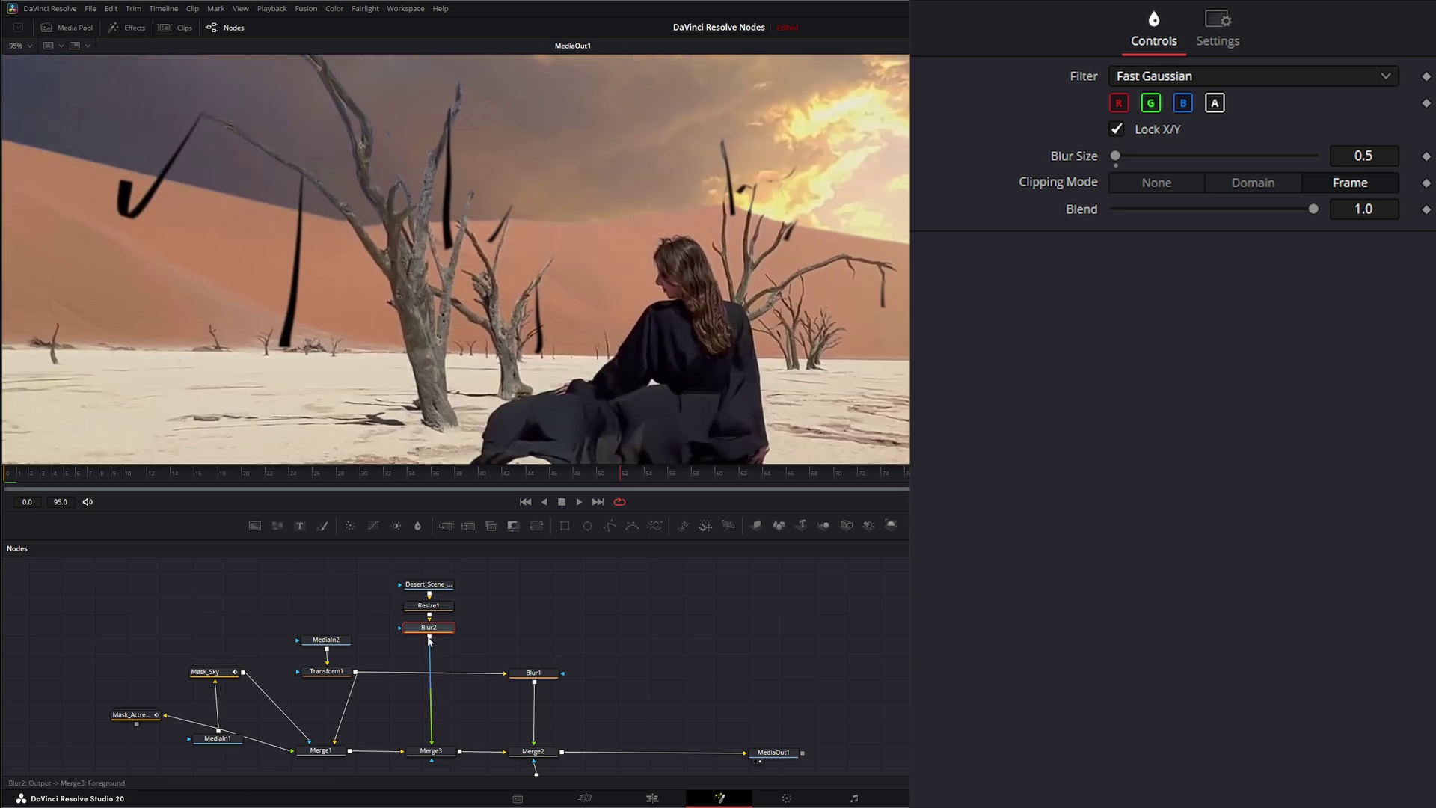
# - Add a Halation node after Blur2 using the 'hal' tool search
pyautogui.hotkey('shift', 'space')
pyautogui.write('res')
pyautogui.press('BackSpace')
pyautogui.press('BackSpace')
pyautogui.press('BackSpace')
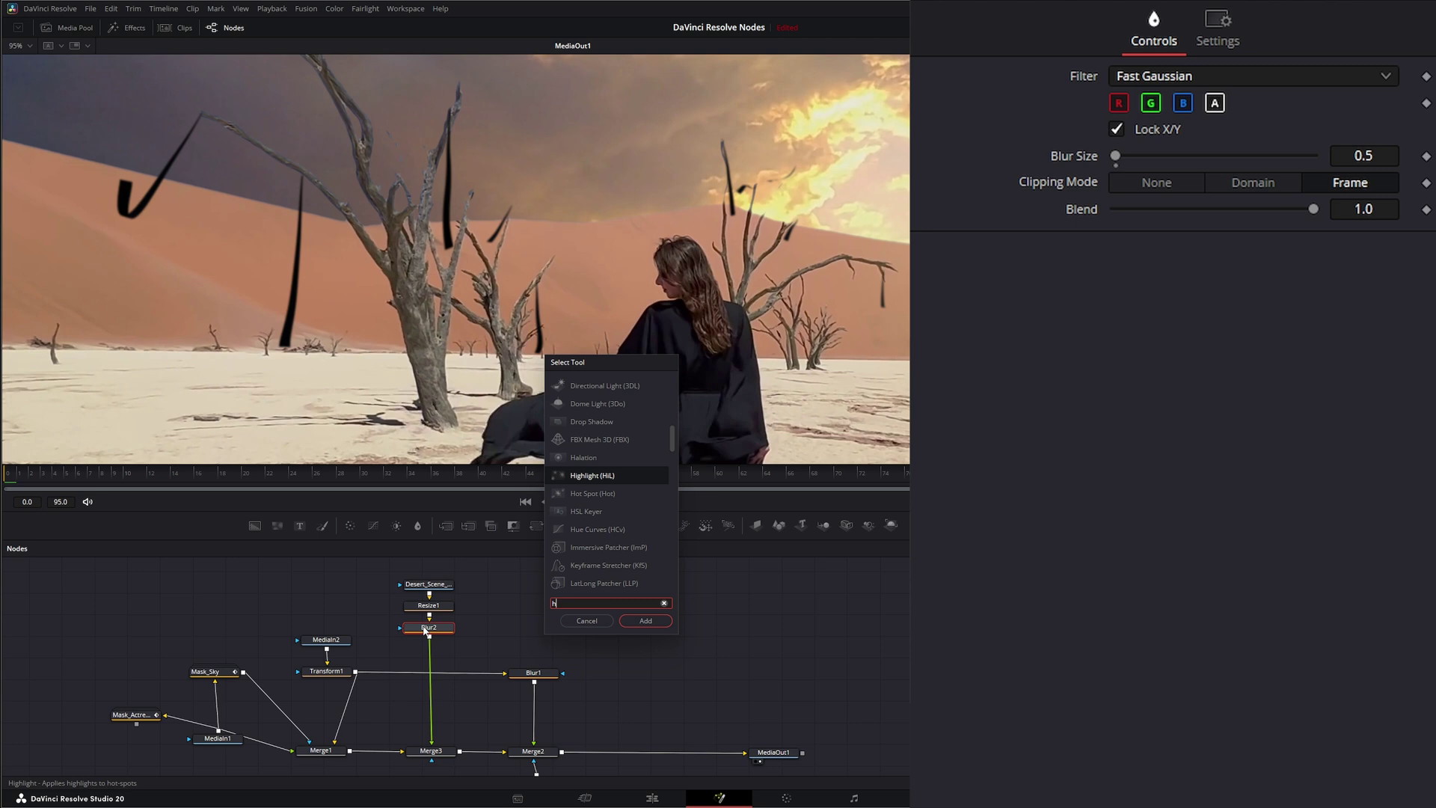
pyautogui.write('hal')
pyautogui.press('Return')
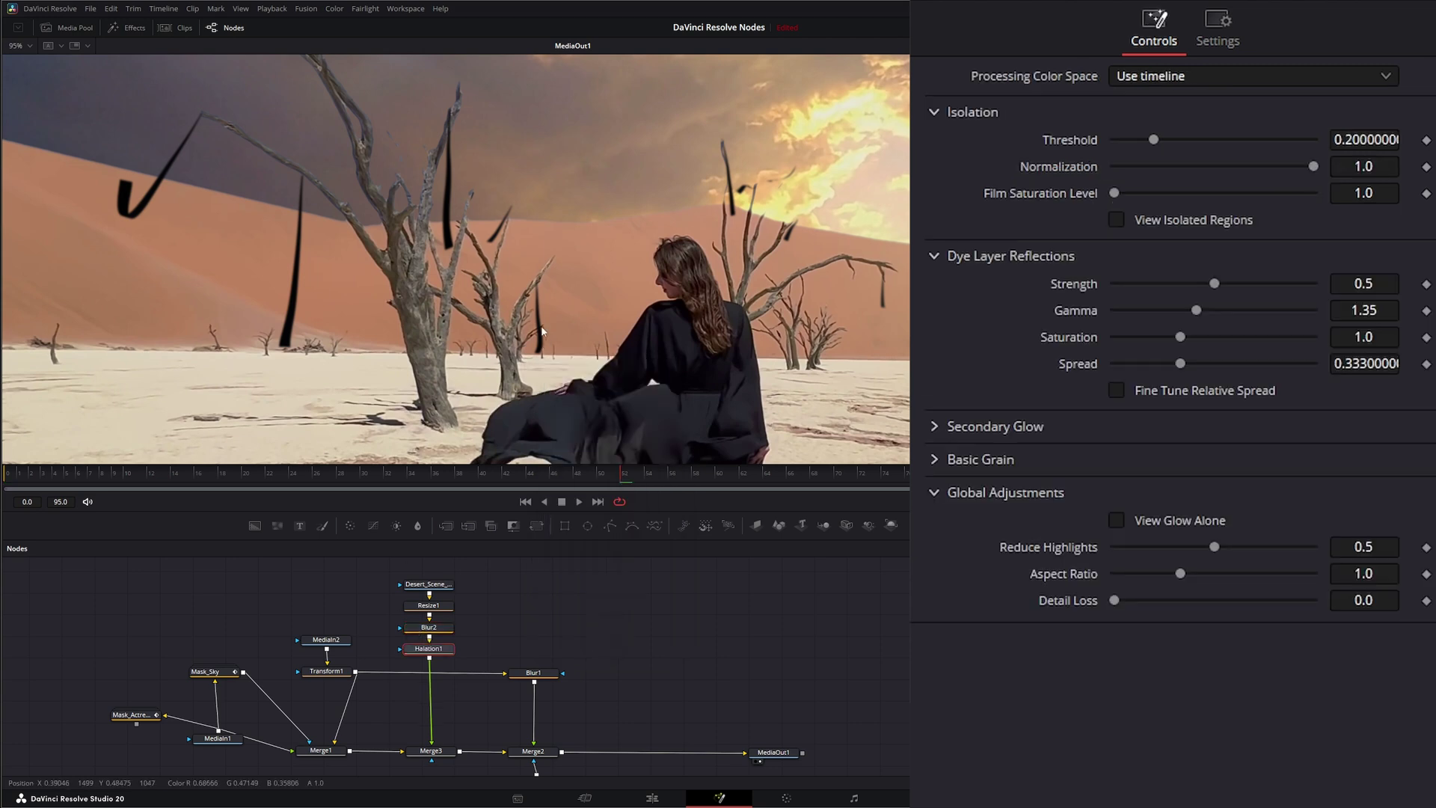
# - Raise Halation1's Threshold to about 0.299
pyautogui.scroll(2, 541, 342)
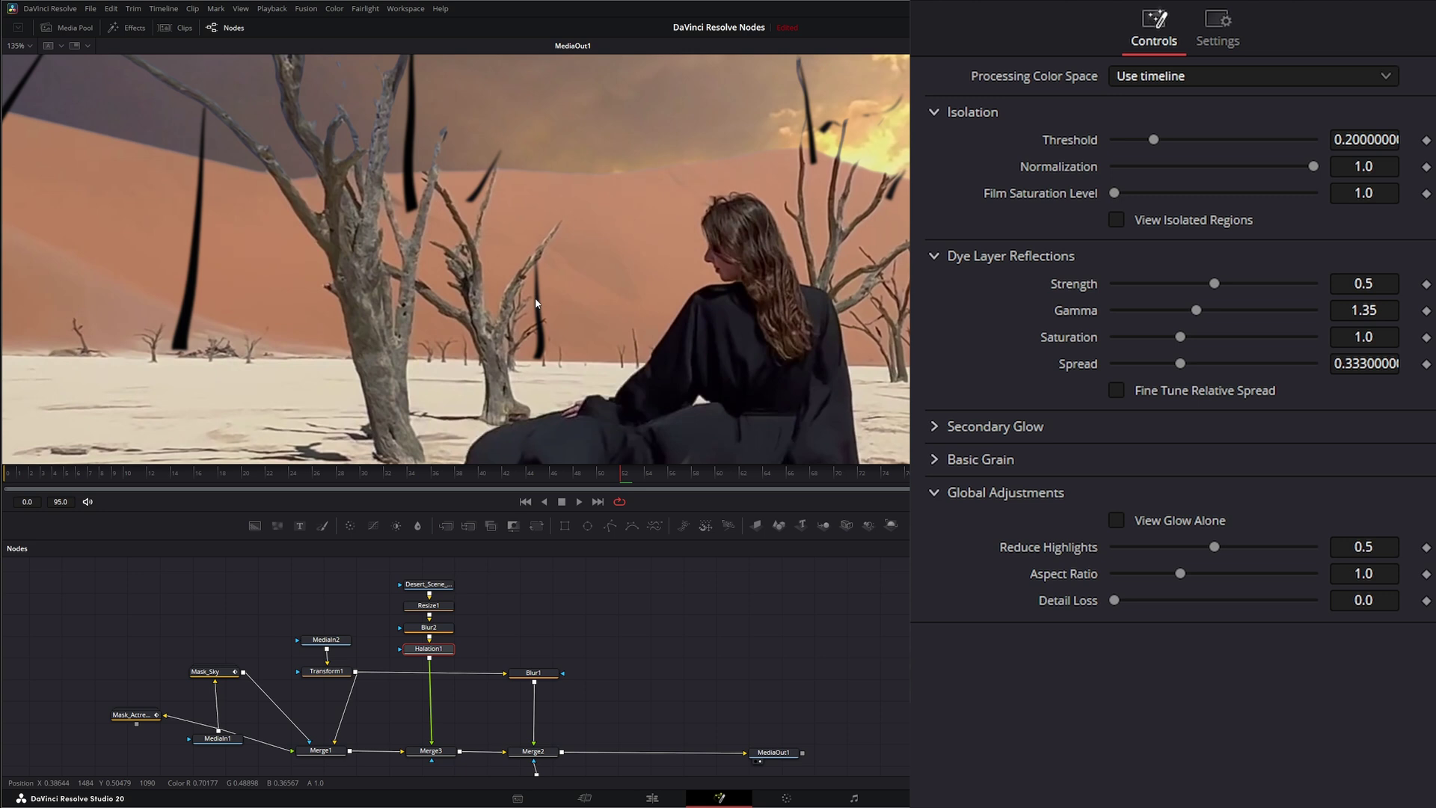
pyautogui.scroll(4, 545, 338)
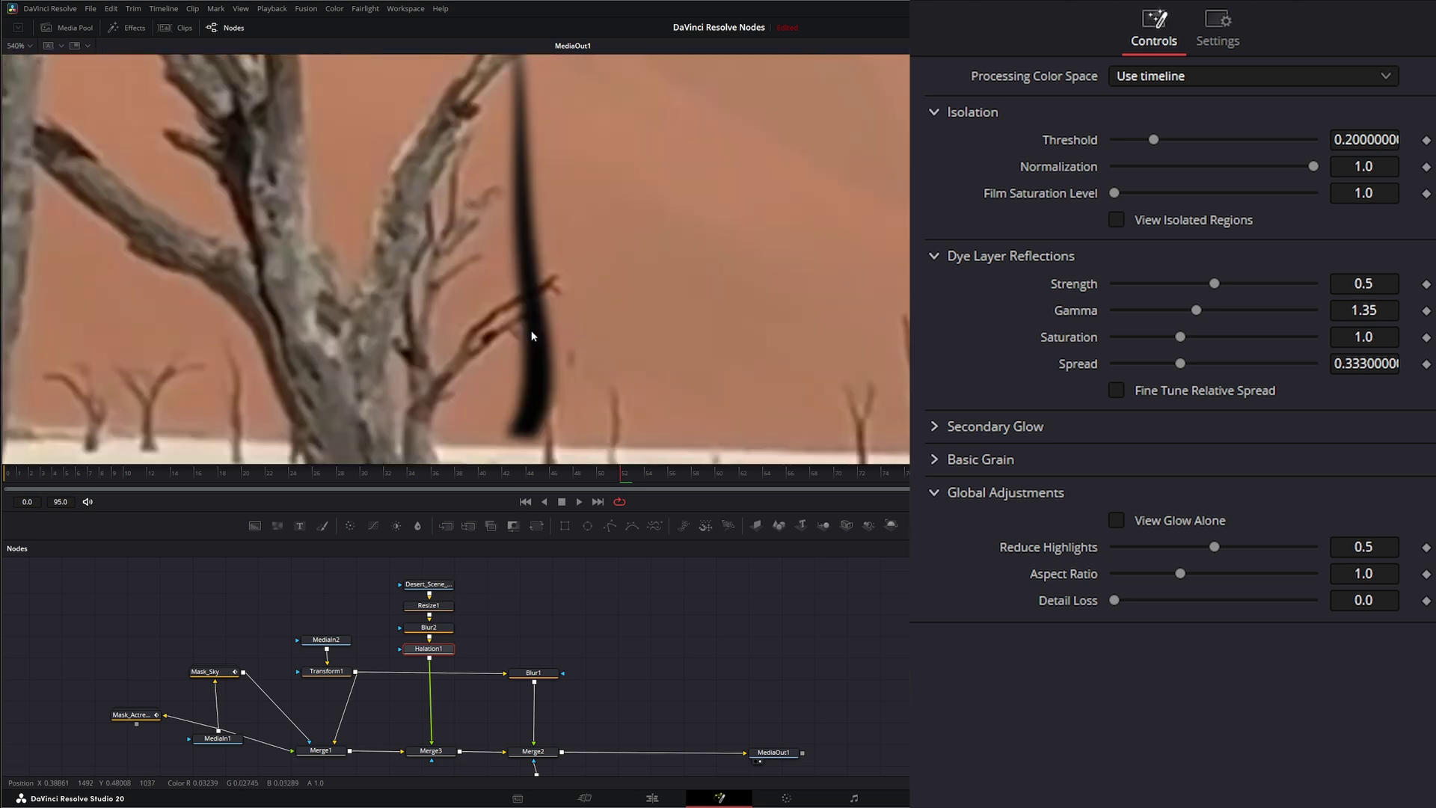
pyautogui.scroll(1, 535, 331)
pyautogui.scroll(-2, 536, 328)
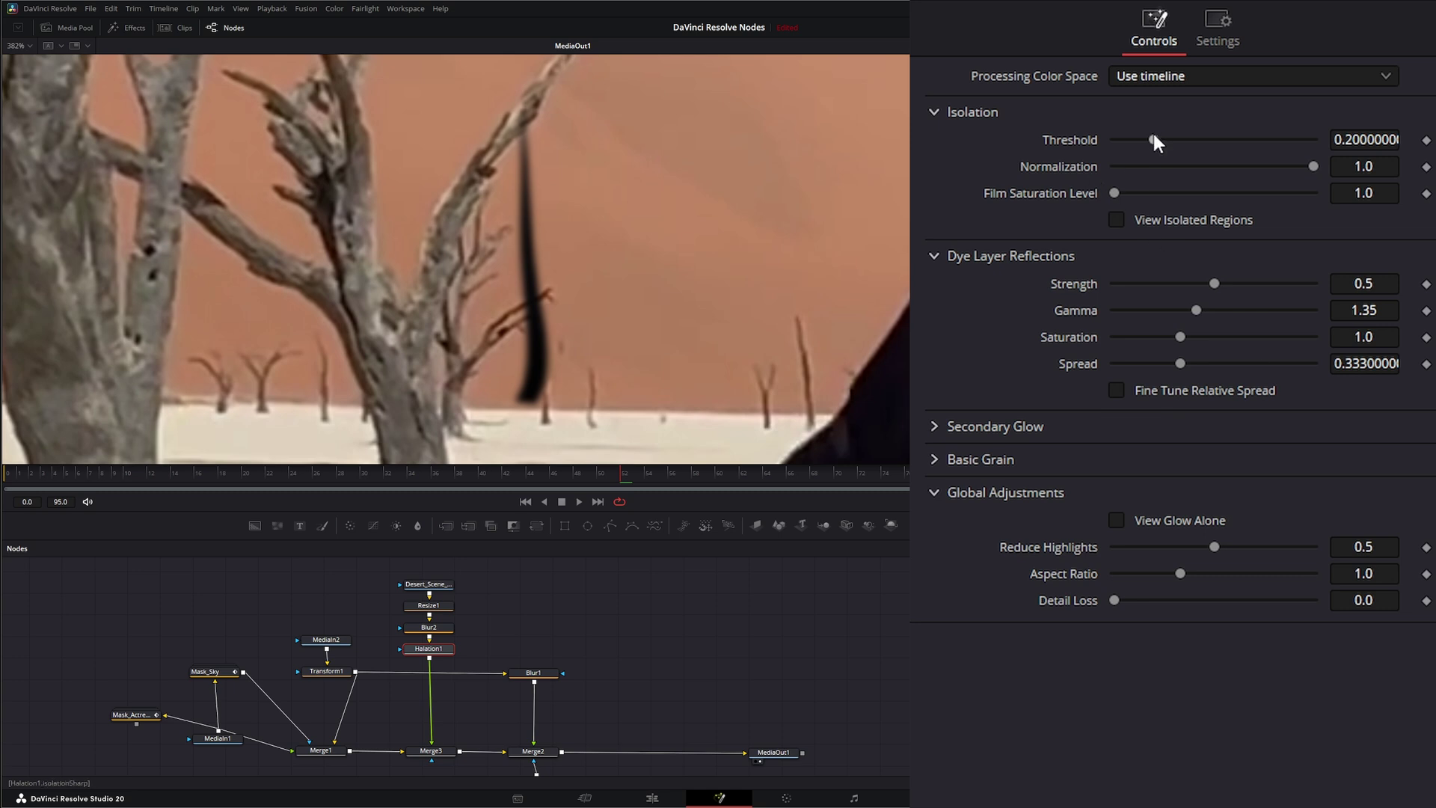
pyautogui.moveTo(1156, 136)
pyautogui.mouseDown()
pyautogui.moveTo(1302, 141)
pyautogui.moveTo(1160, 133)
pyautogui.moveTo(1176, 137)
pyautogui.mouseUp()
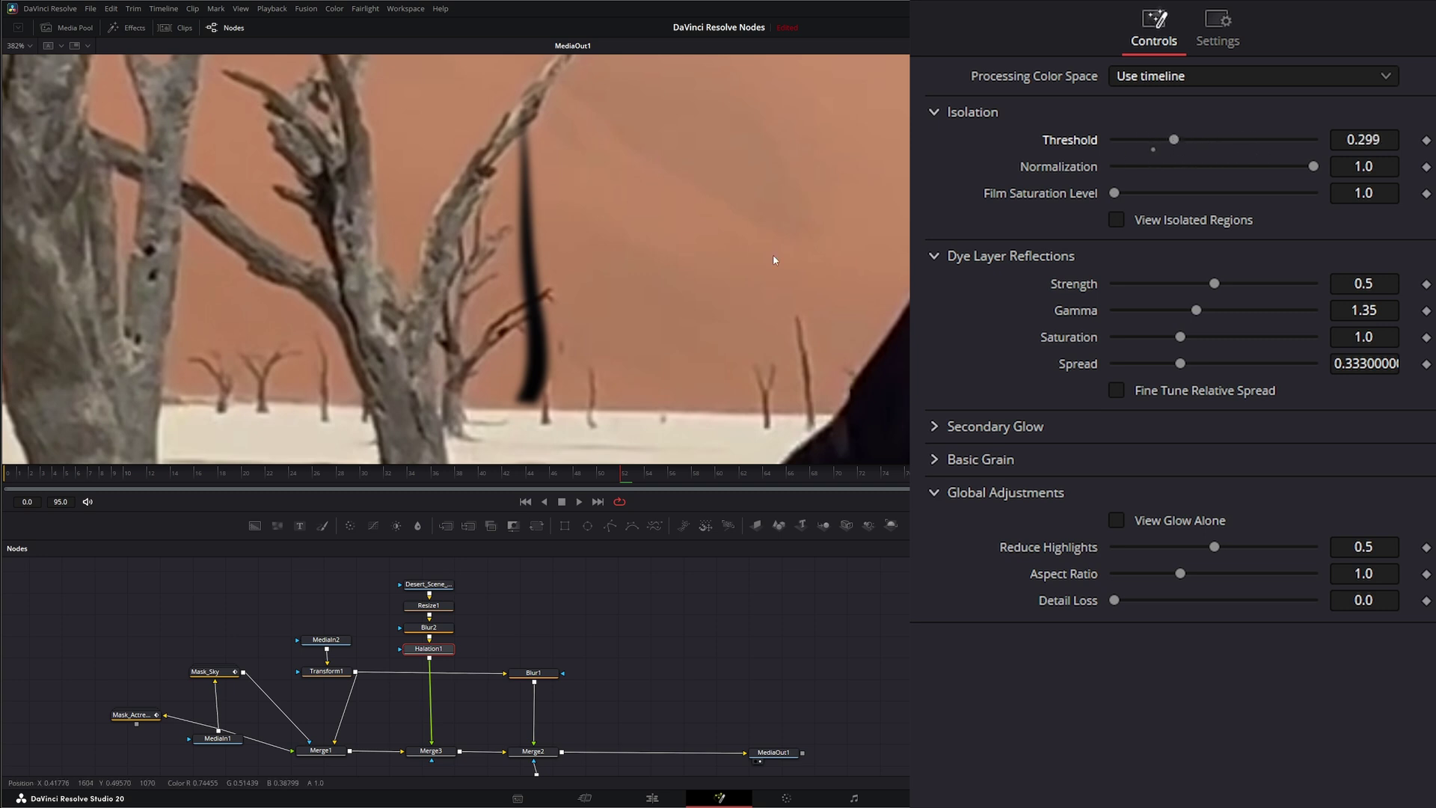
pyautogui.scroll(-1, 626, 282)
pyautogui.scroll(-1, 627, 283)
pyautogui.scroll(2, 450, 320)
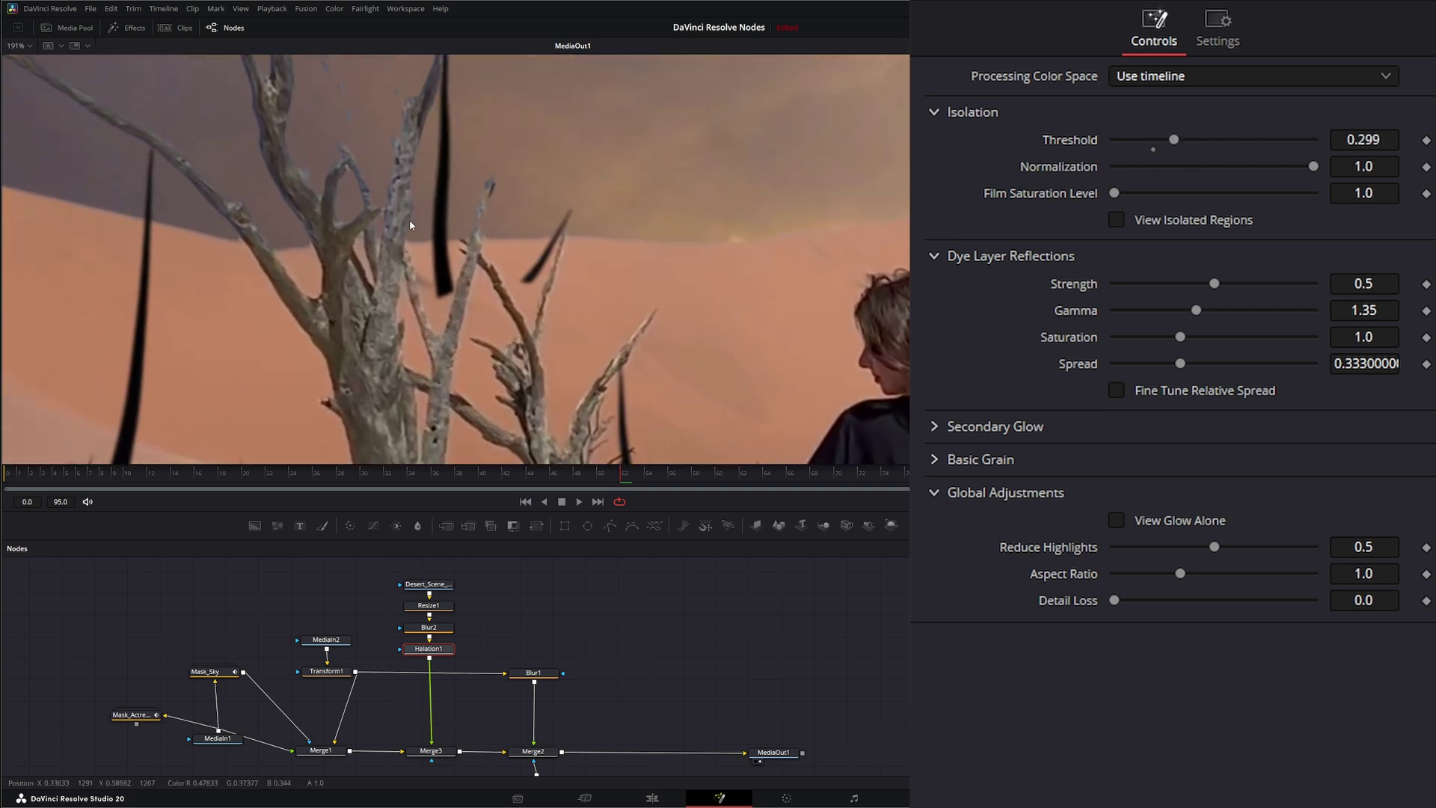
pyautogui.scroll(-1, 410, 218)
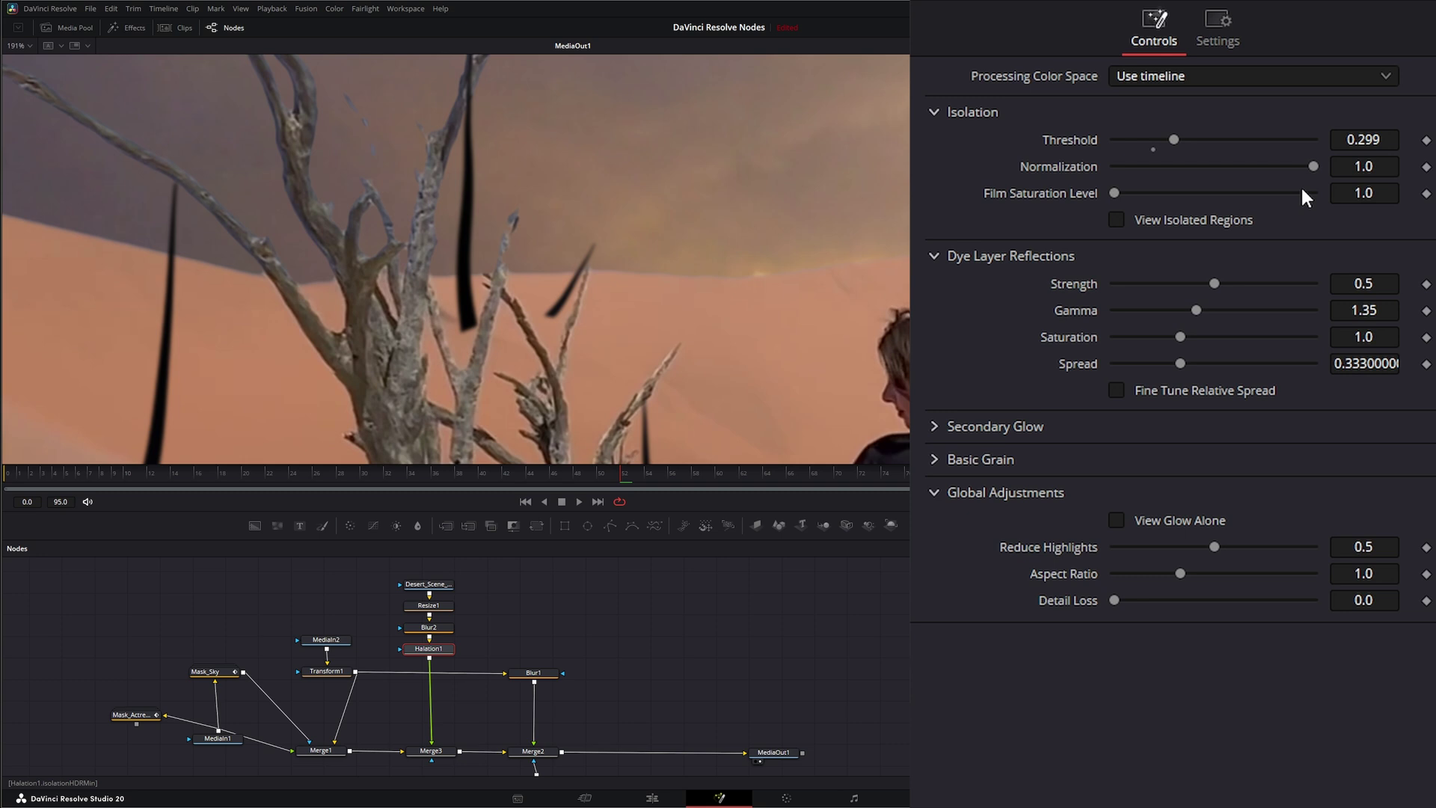
# - Reposition Halation1, raise its Threshold toward 0.733 and nudge its Strength
pyautogui.moveTo(441, 649); pyautogui.dragTo(391, 399)
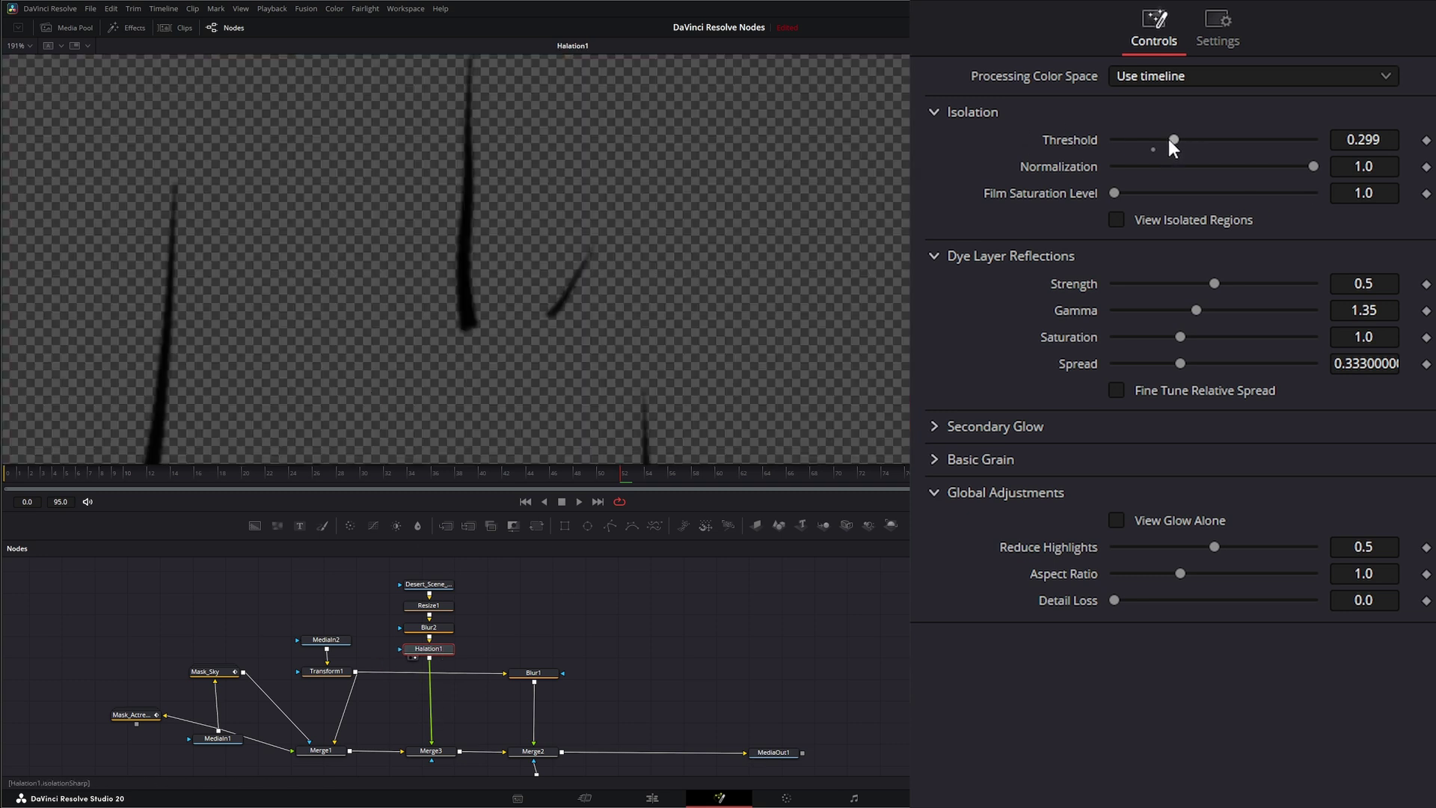
pyautogui.moveTo(1170, 140); pyautogui.dragTo(1253, 142)
pyautogui.moveTo(1214, 284); pyautogui.dragTo(1181, 307)
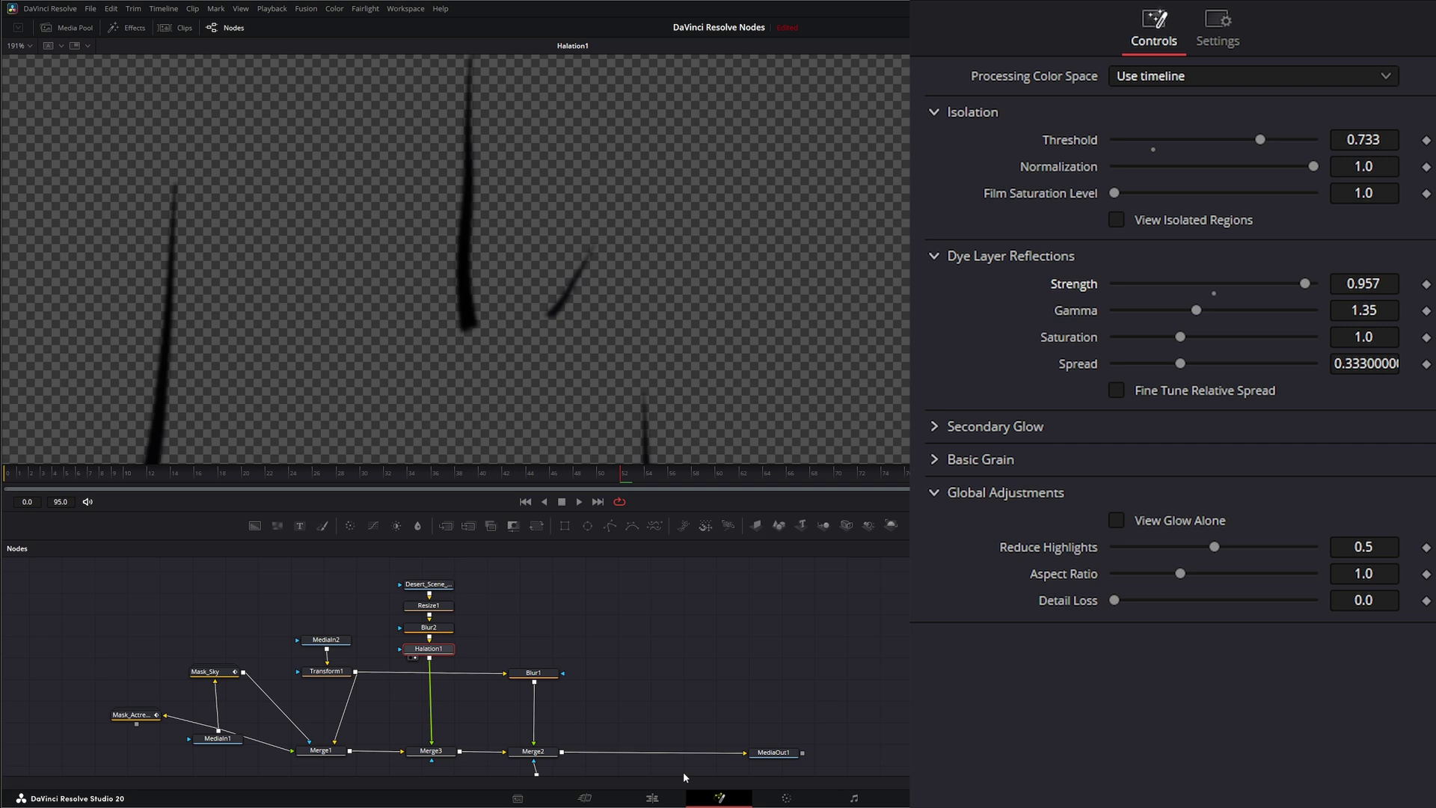
# - View MediaOut1 and set dye-layer reflection Strength to 0.647 and Gamma to 1.413
pyautogui.moveTo(773, 752); pyautogui.dragTo(441, 333)
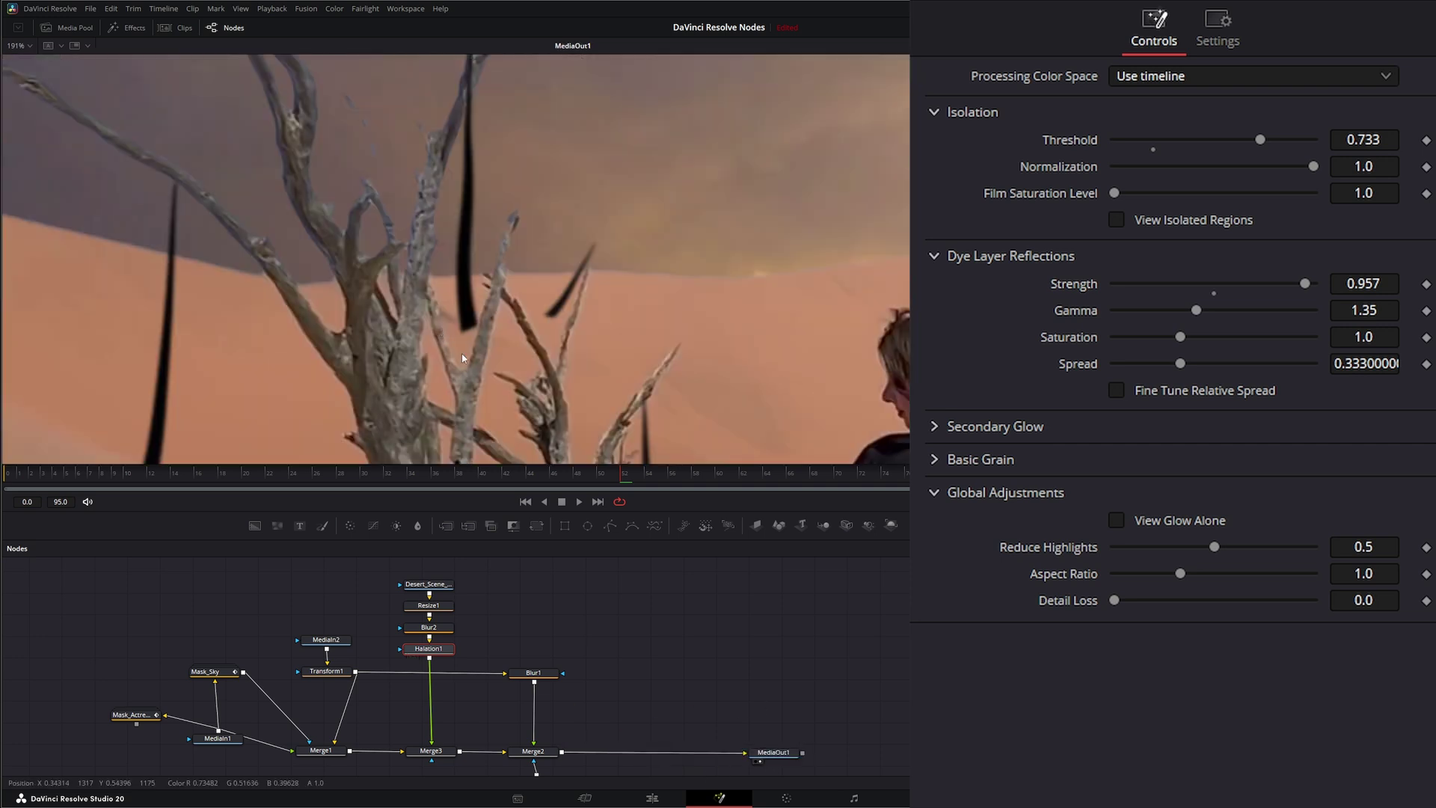
pyautogui.scroll(-2, 530, 326)
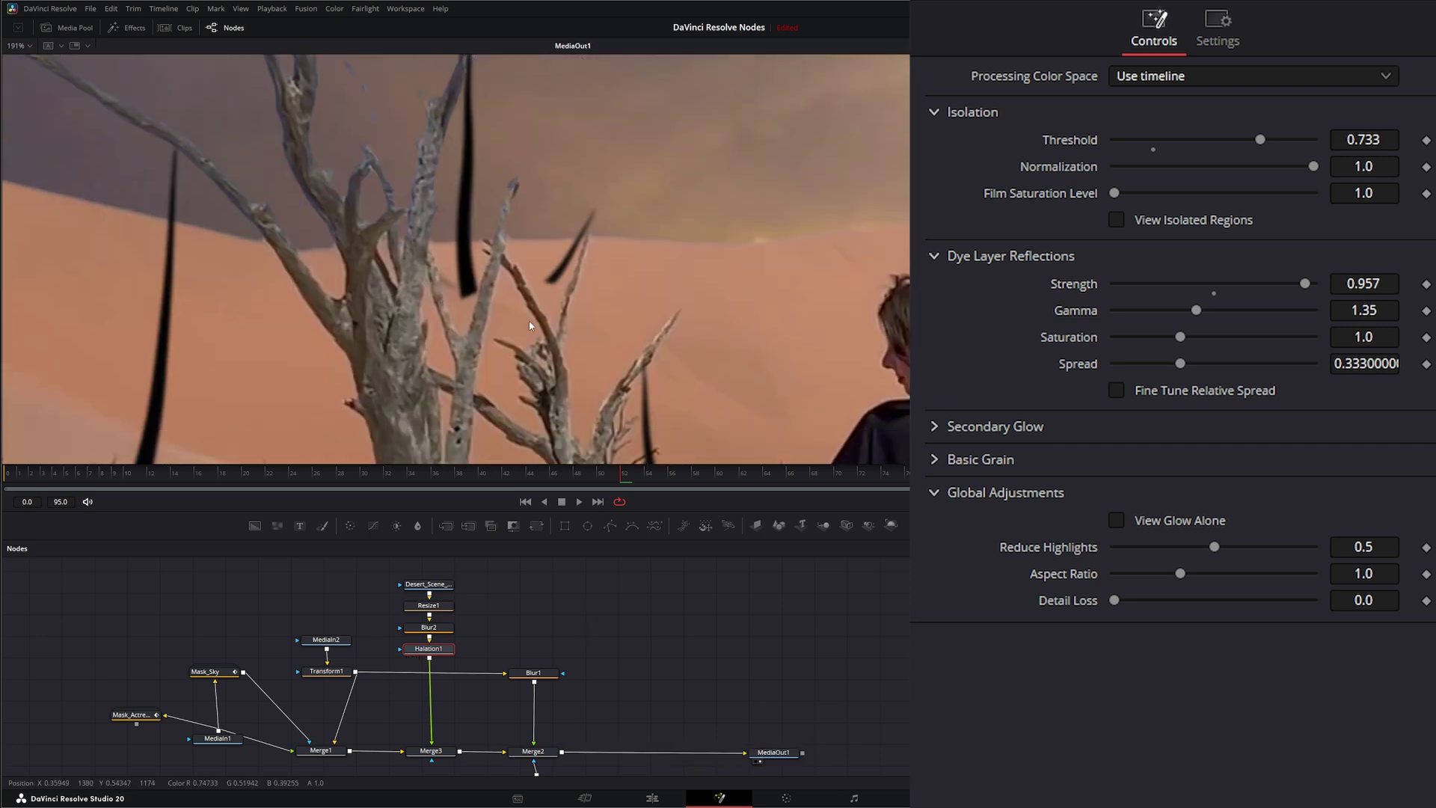
pyautogui.scroll(-5, 530, 326)
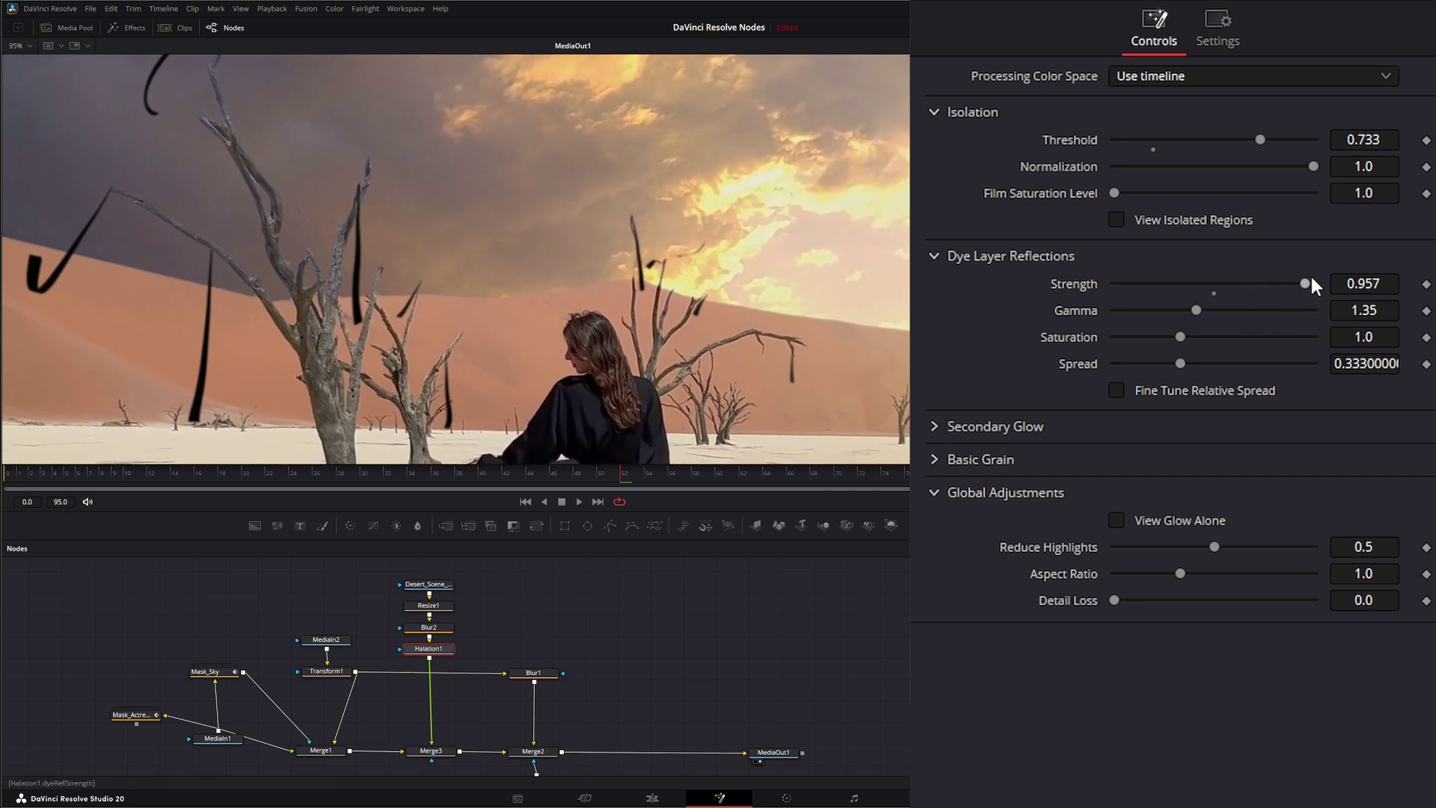
pyautogui.moveTo(1309, 280); pyautogui.dragTo(1200, 310)
pyautogui.click(581, 501)
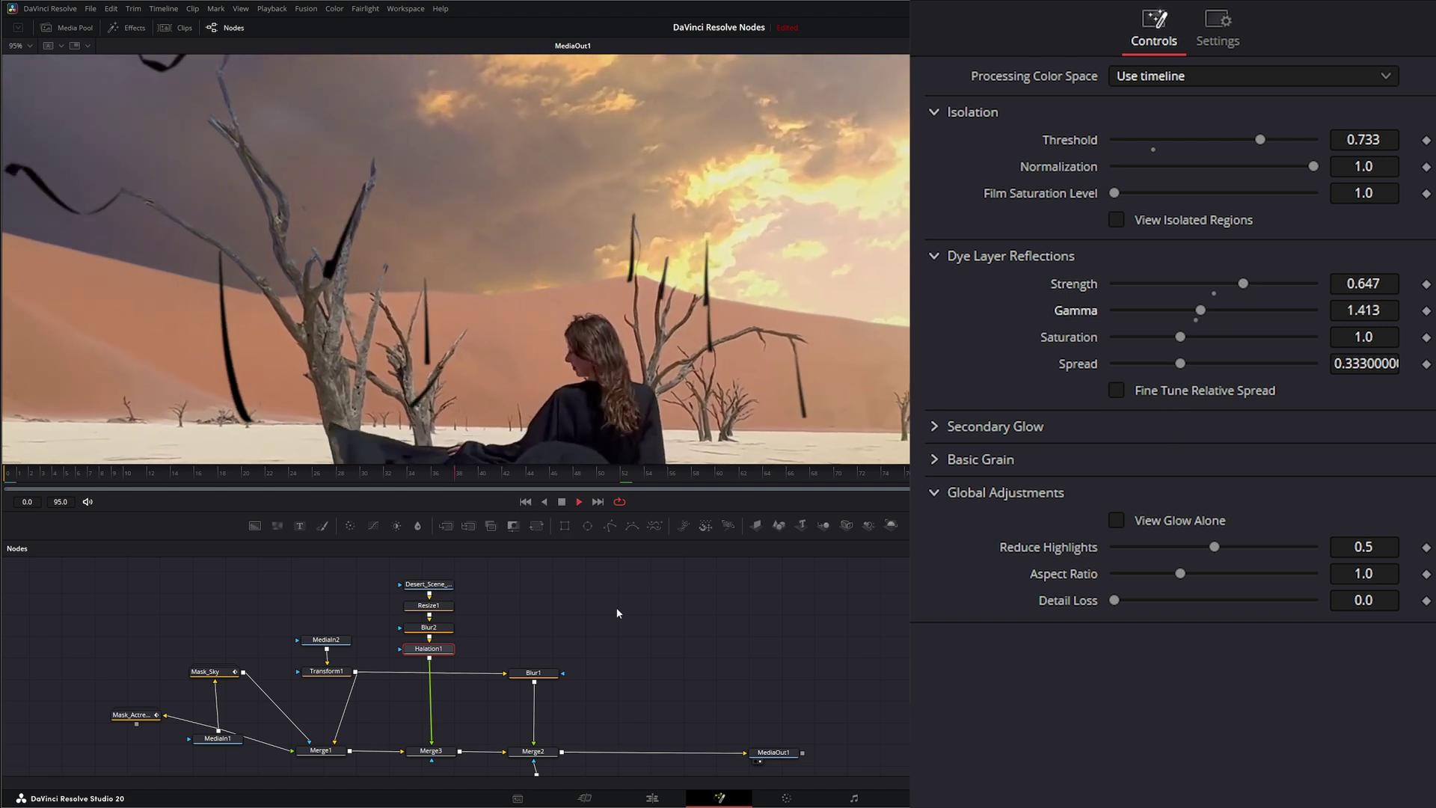
# - Lower Halation1's dye-layer Strength to 0.476 and its Threshold to 0.439
pyautogui.scroll(-2, 560, 390)
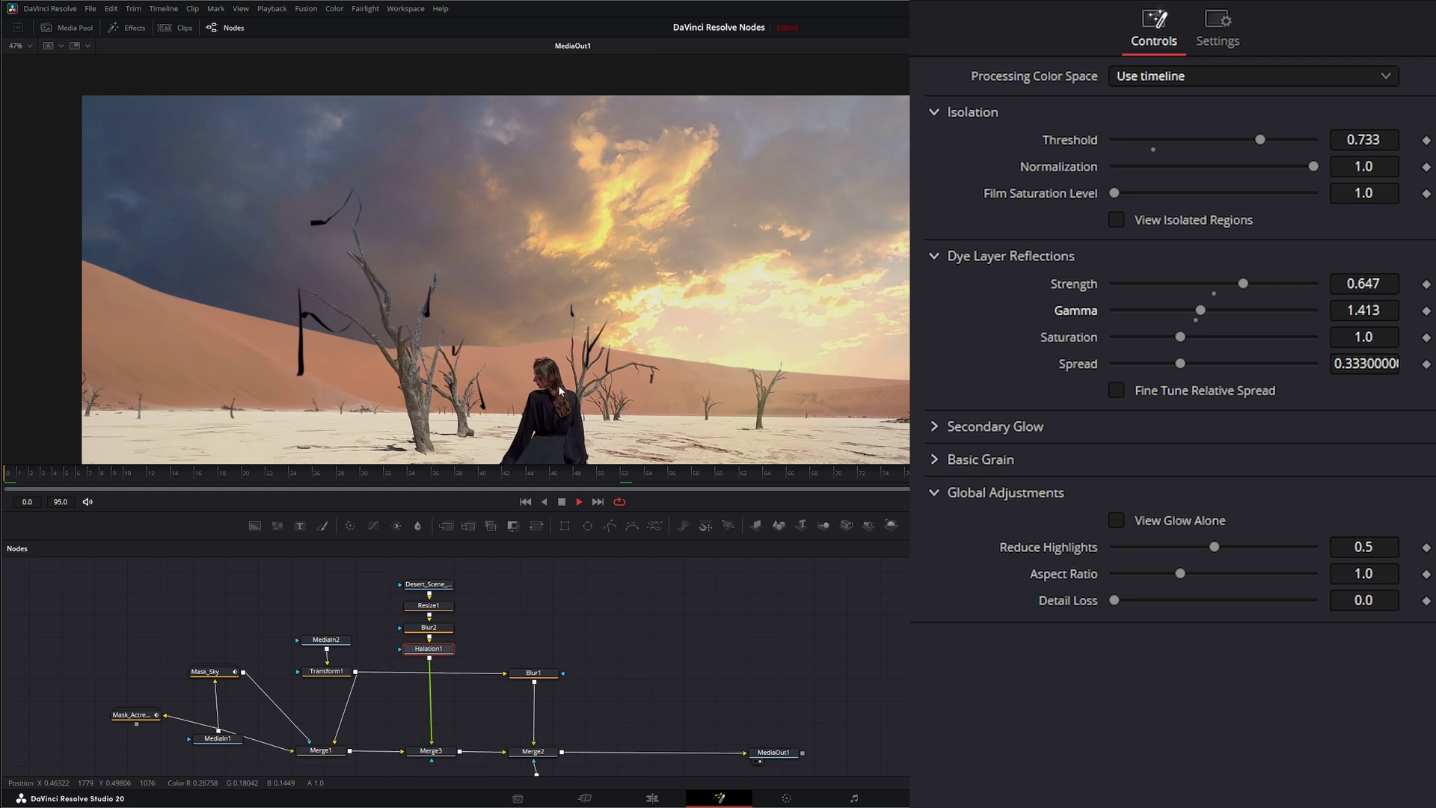
pyautogui.moveTo(559, 390); pyautogui.dragTo(467, 313)
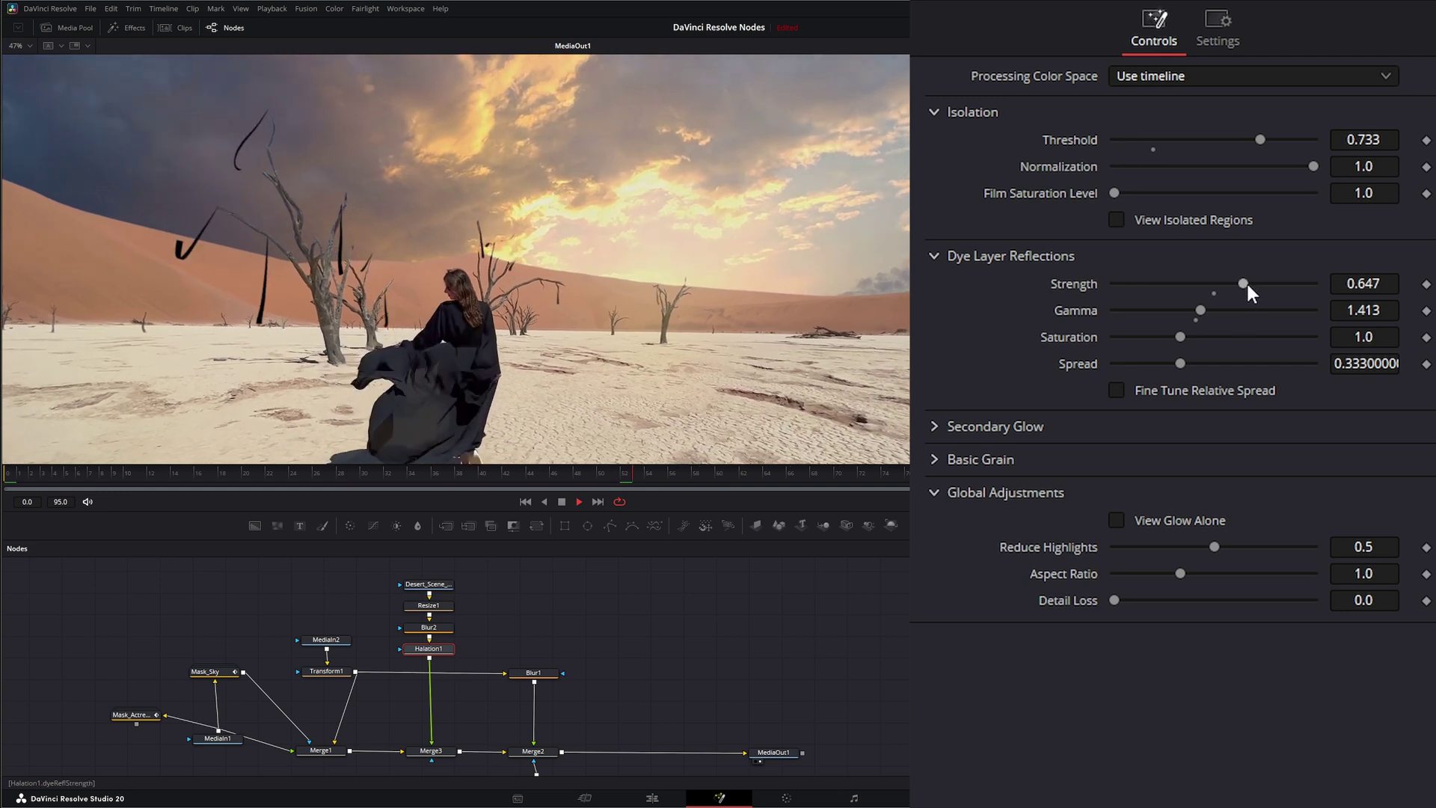
pyautogui.moveTo(1244, 283); pyautogui.dragTo(1208, 282)
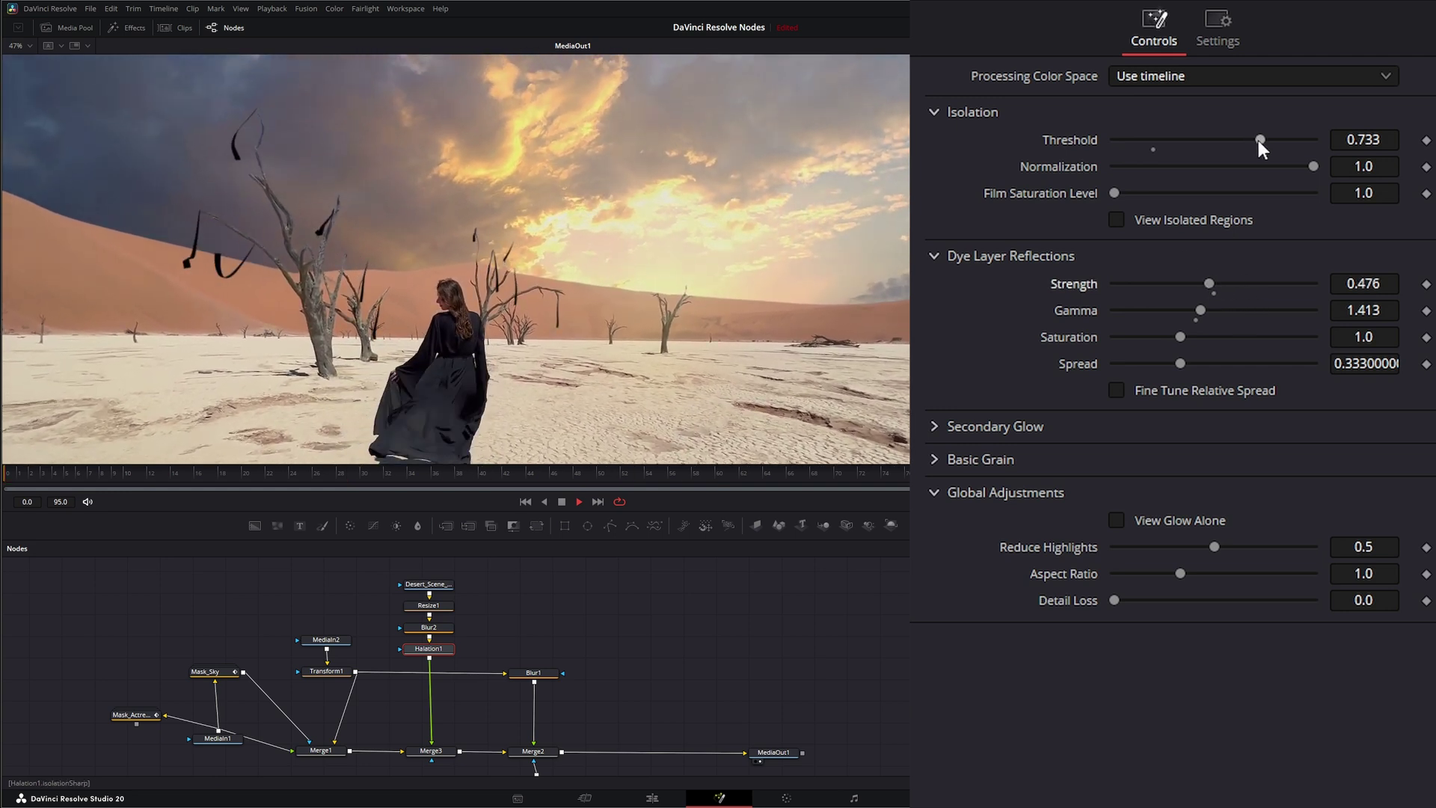
pyautogui.moveTo(1259, 140); pyautogui.dragTo(1200, 141)
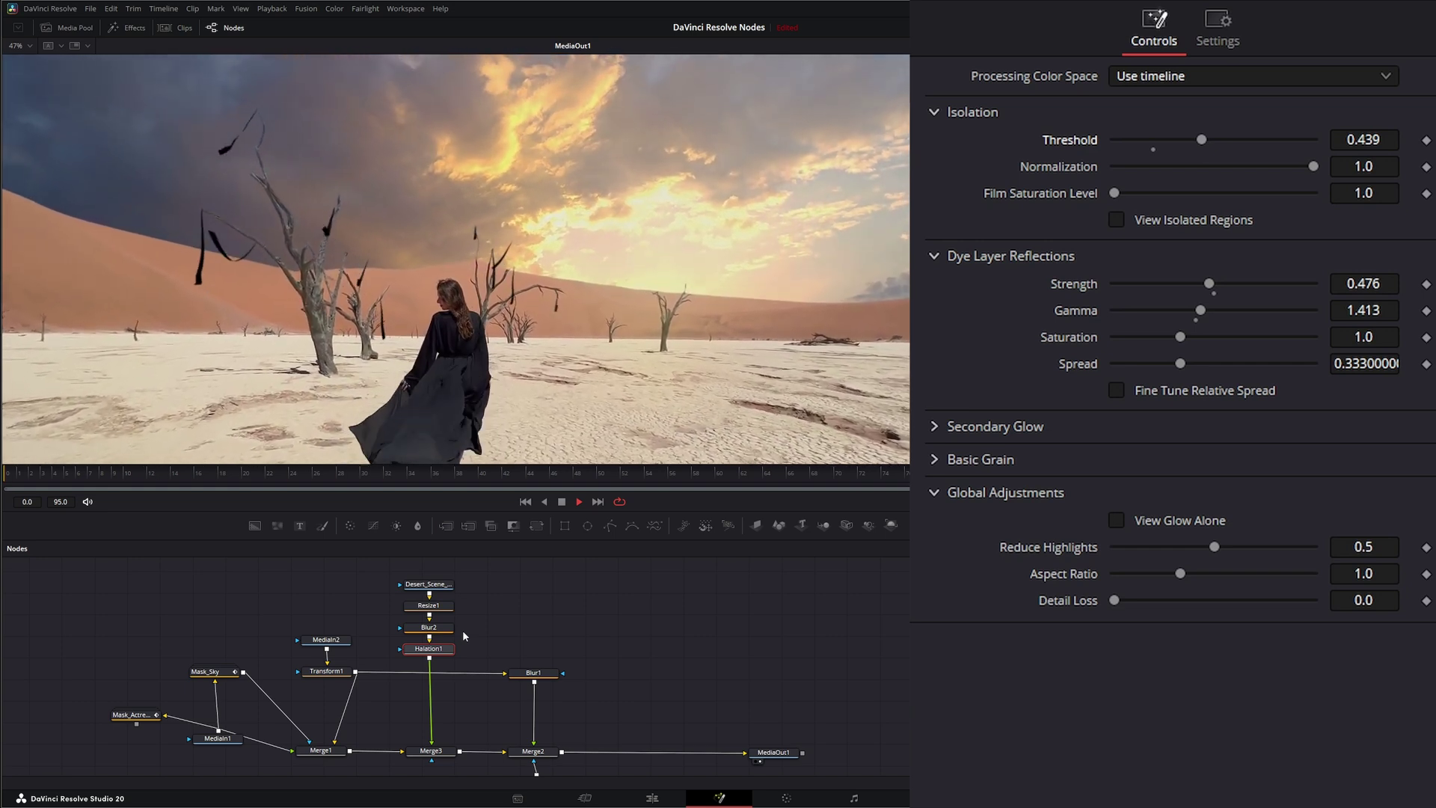
pyautogui.scroll(-2, 398, 350)
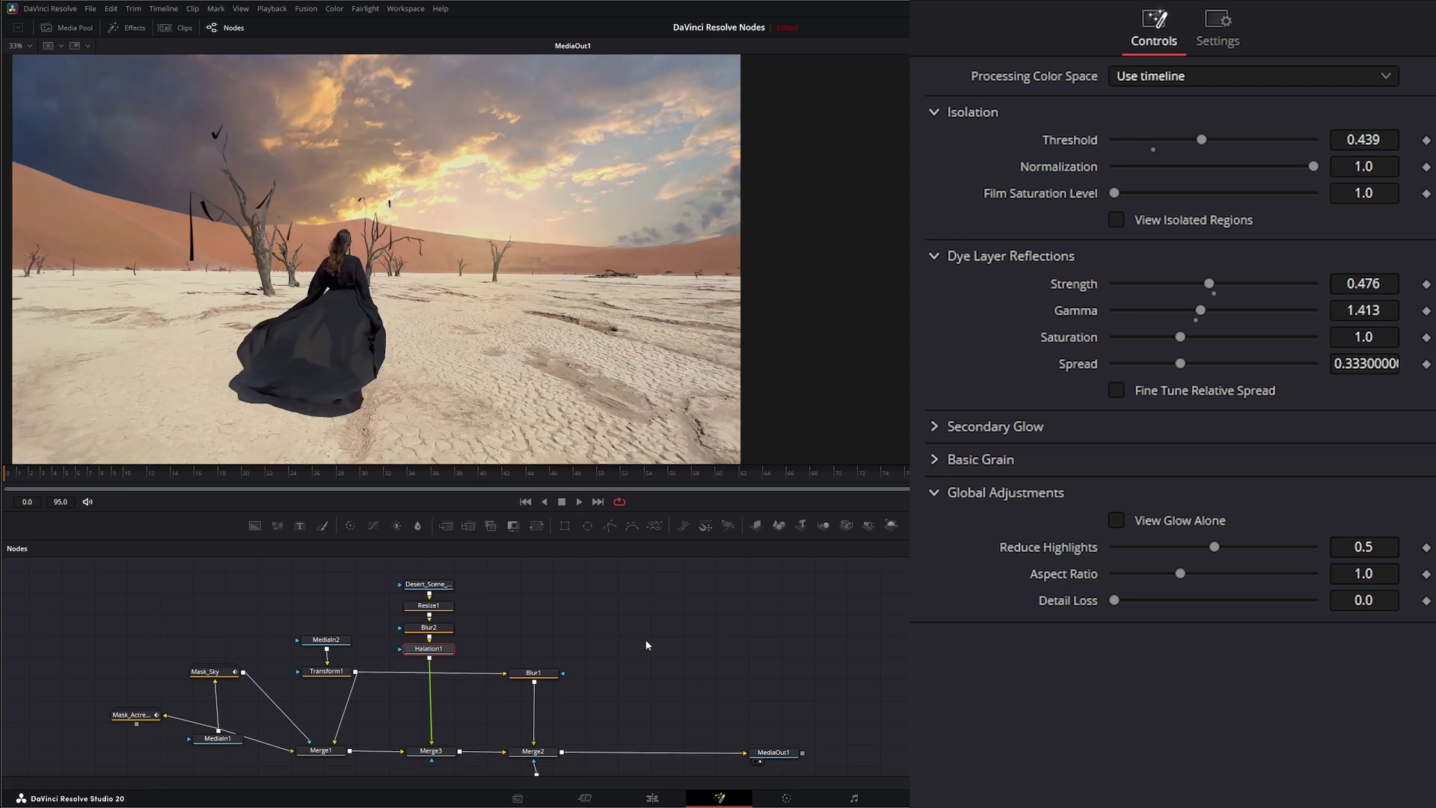
# - Add a ColorTone Diffuser node and drop it onto the Merge2–MediaOut1 link
pyautogui.moveTo(648, 645); pyautogui.dragTo(550, 663)
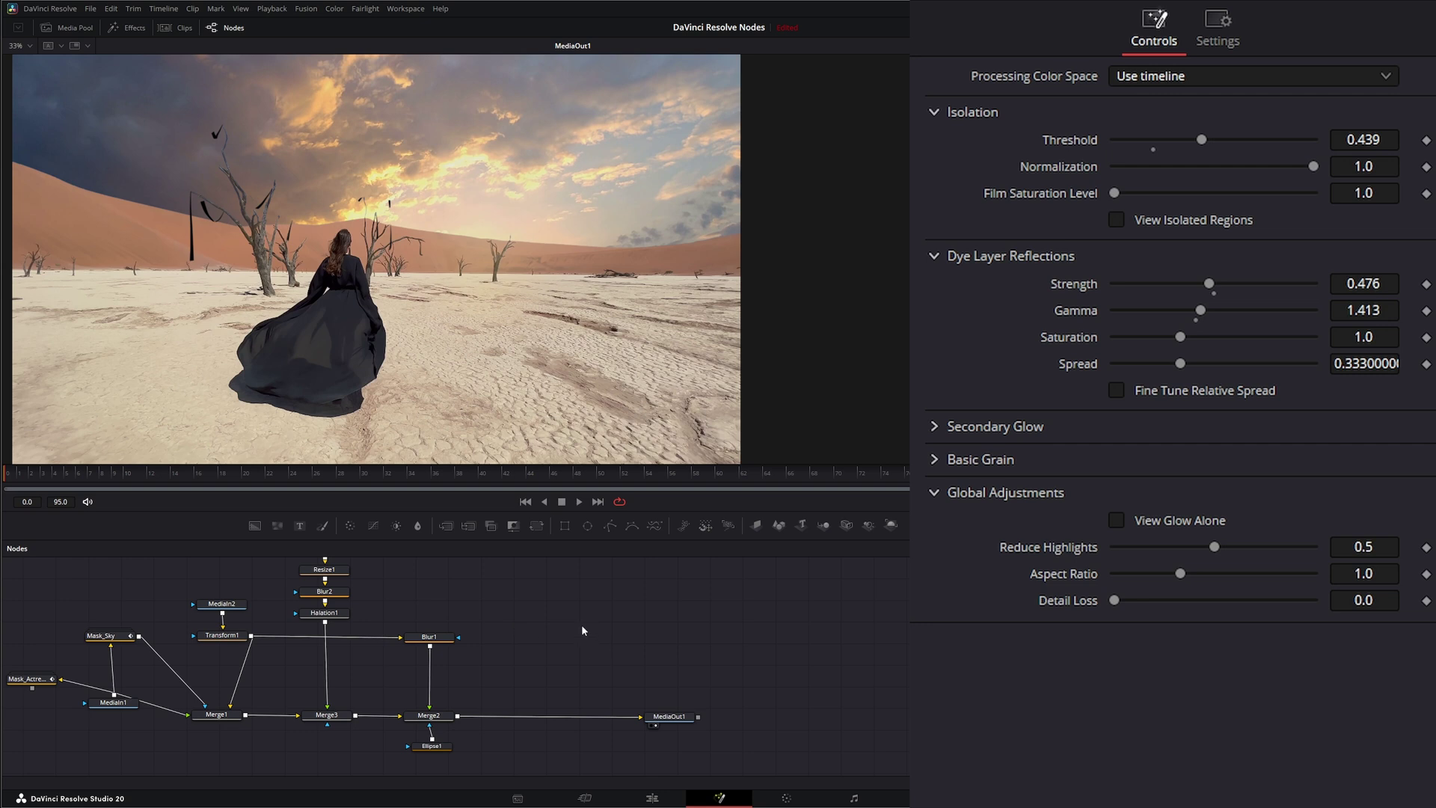
pyautogui.hotkey('shift', 'space')
pyautogui.write('hal')
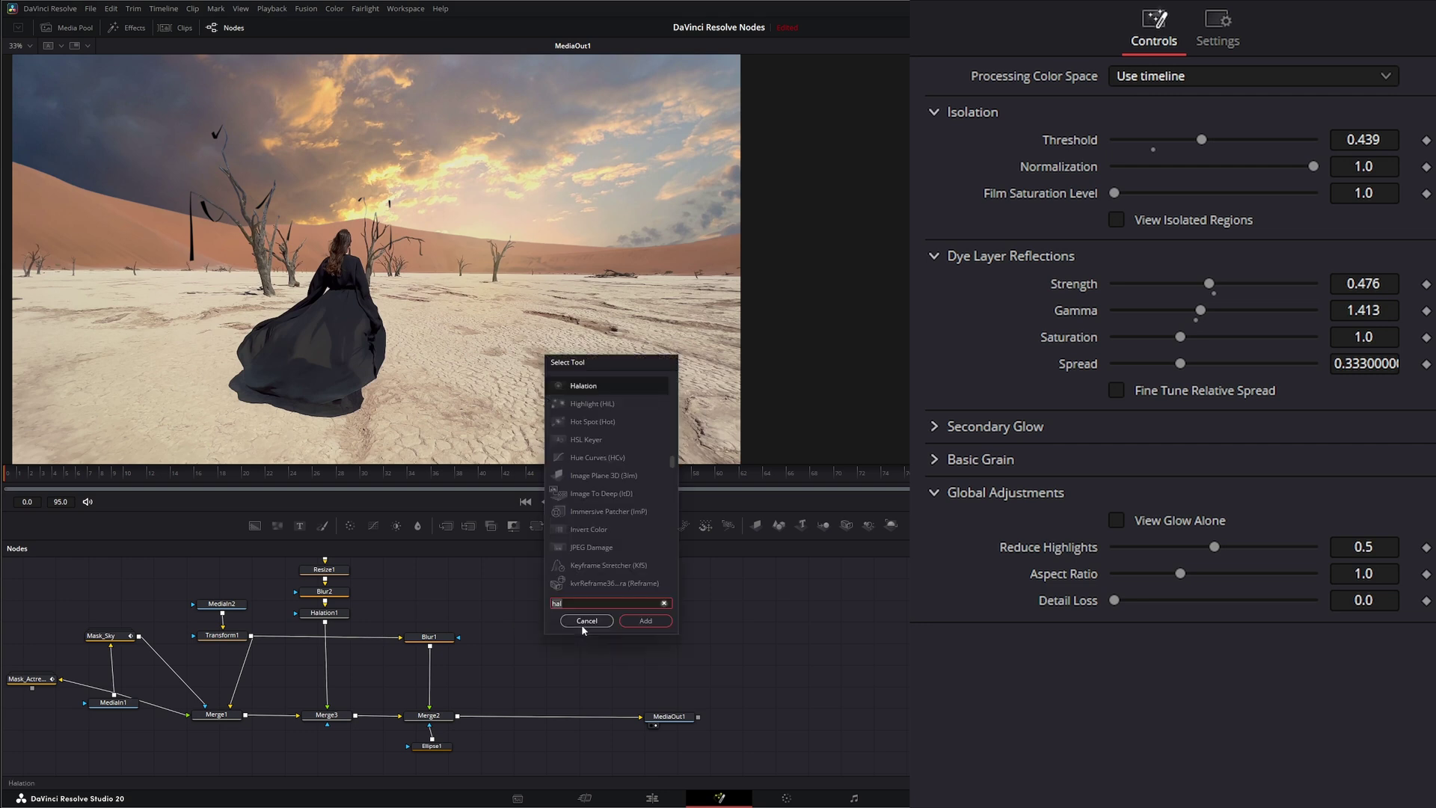
pyautogui.scroll(10, 591, 548)
pyautogui.click(591, 547)
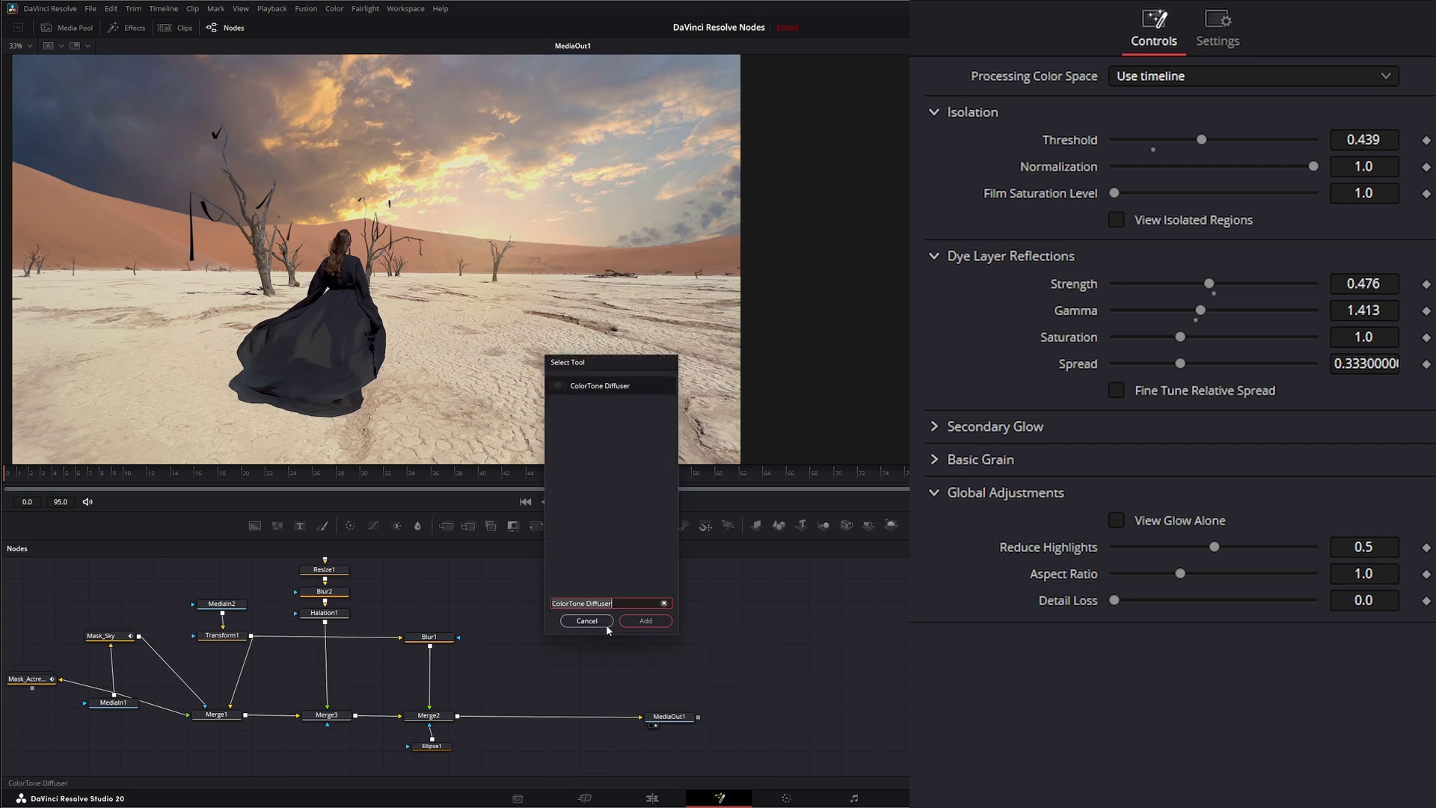
pyautogui.click(645, 622)
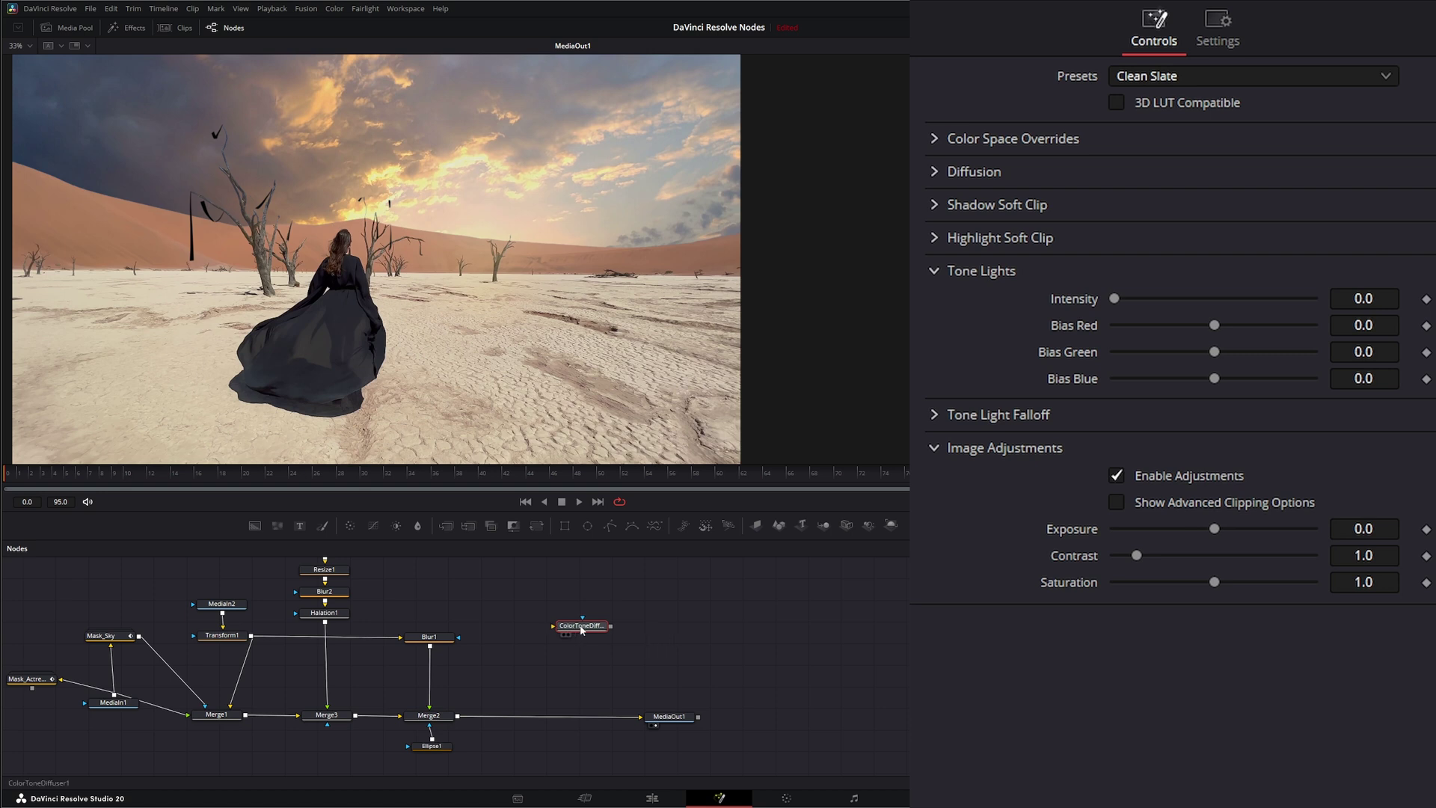
pyautogui.moveTo(583, 633); pyautogui.dragTo(531, 674)
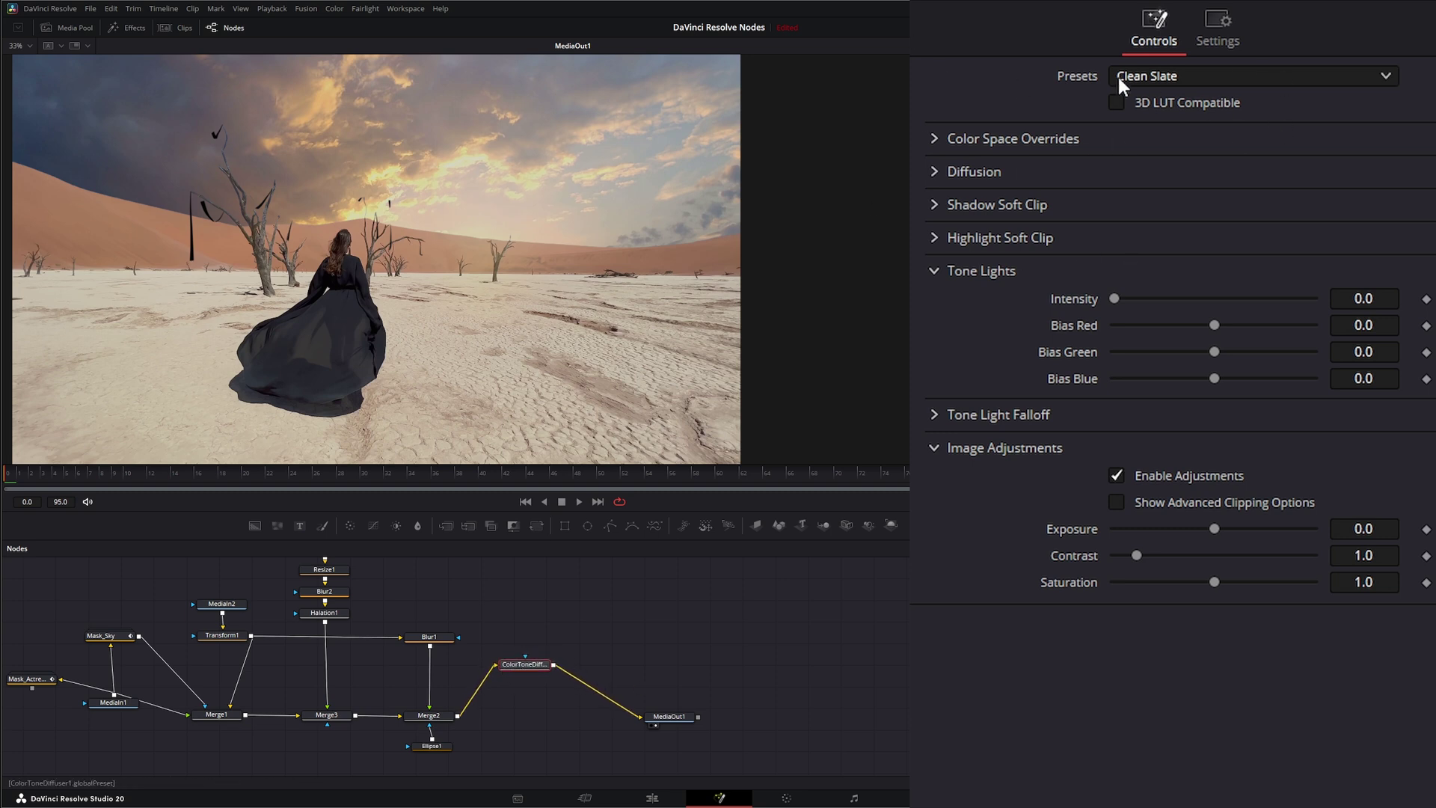
# - Apply the Comfy Couch preset to ColorToneDiffuser1 for a darker, higher-contrast desert grade
pyautogui.click(1144, 78)
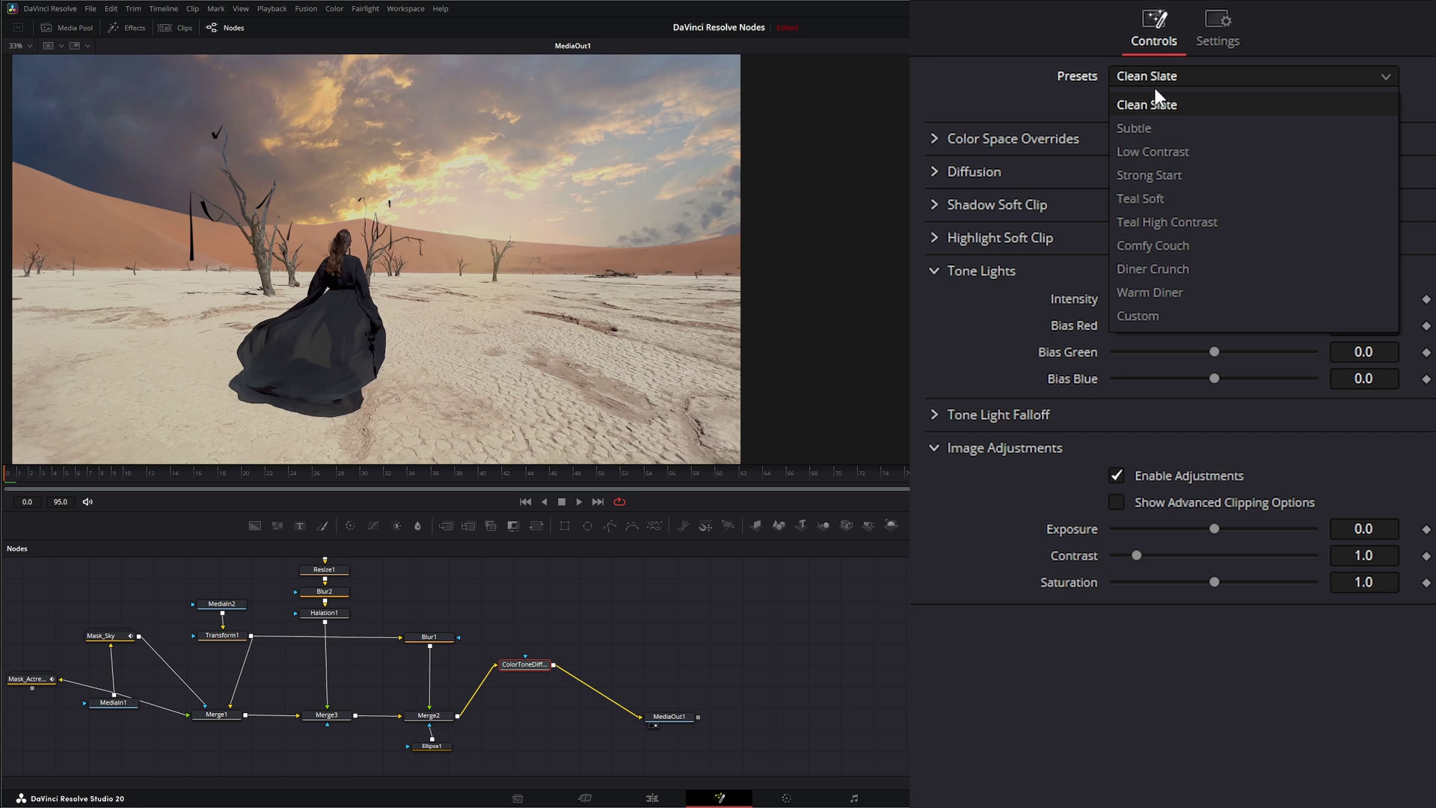
pyautogui.click(1170, 246)
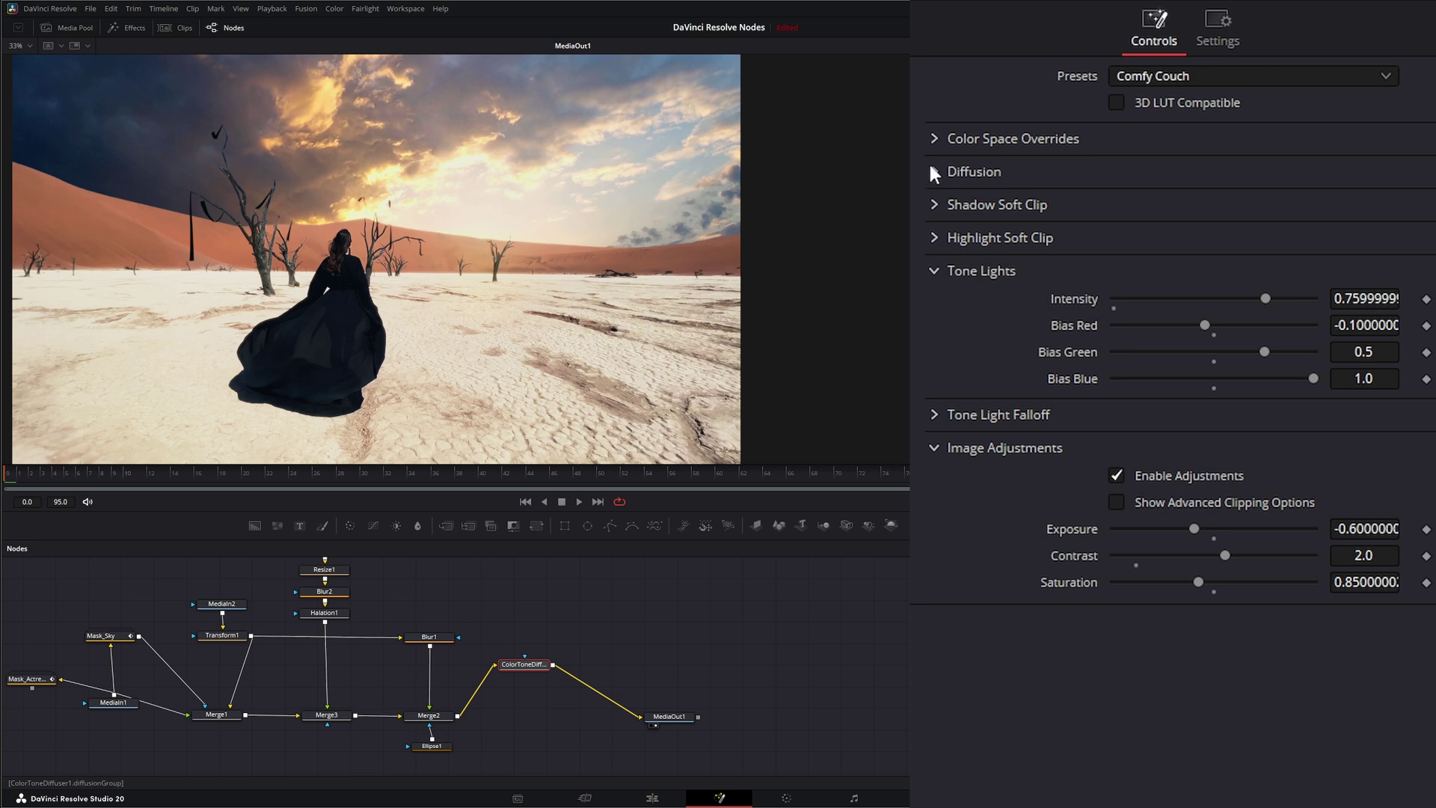
# - Set diffusion Amount to 0.604 and Shadow Threshold to 0.471, comparing against the bypassed diffuser
pyautogui.click(932, 202)
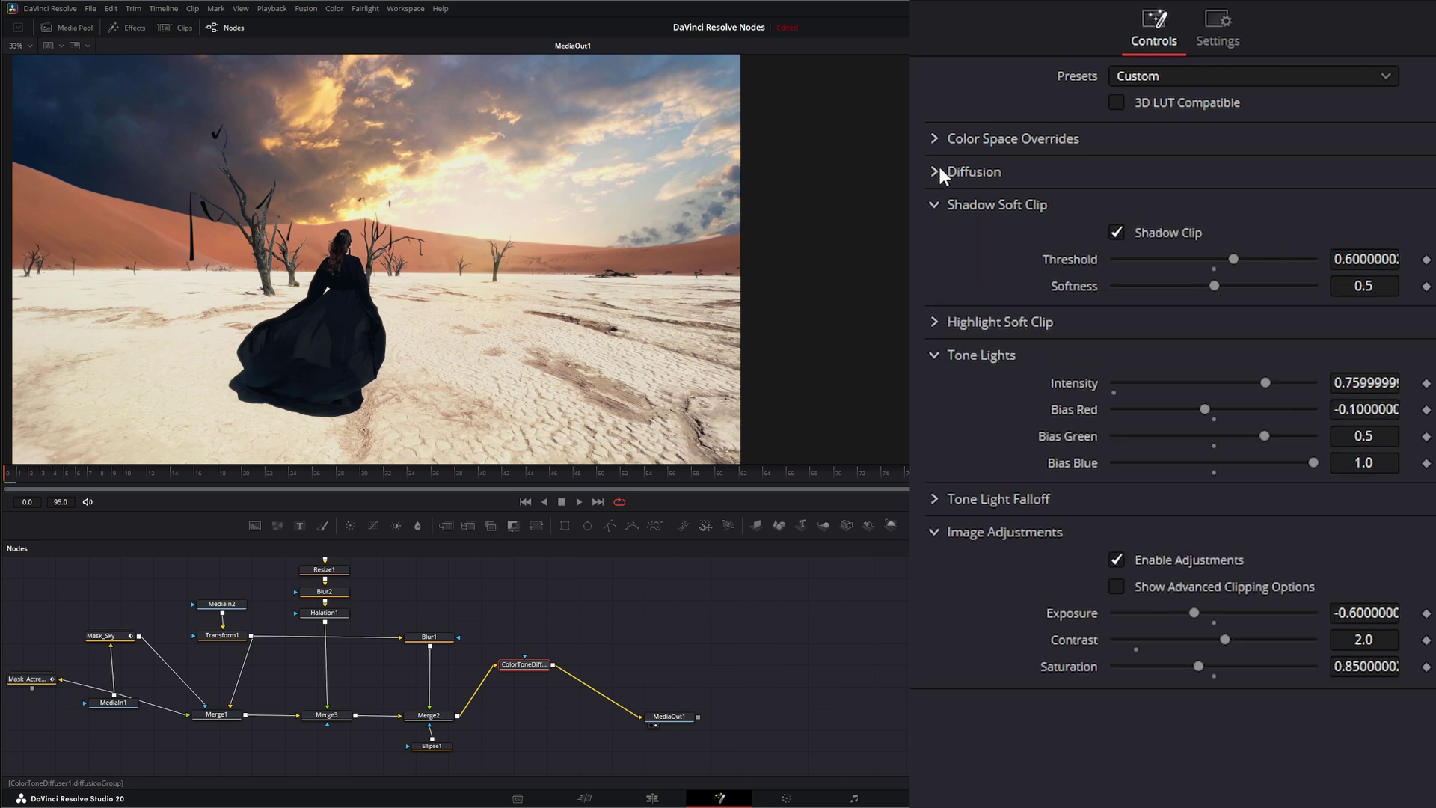
pyautogui.click(935, 171)
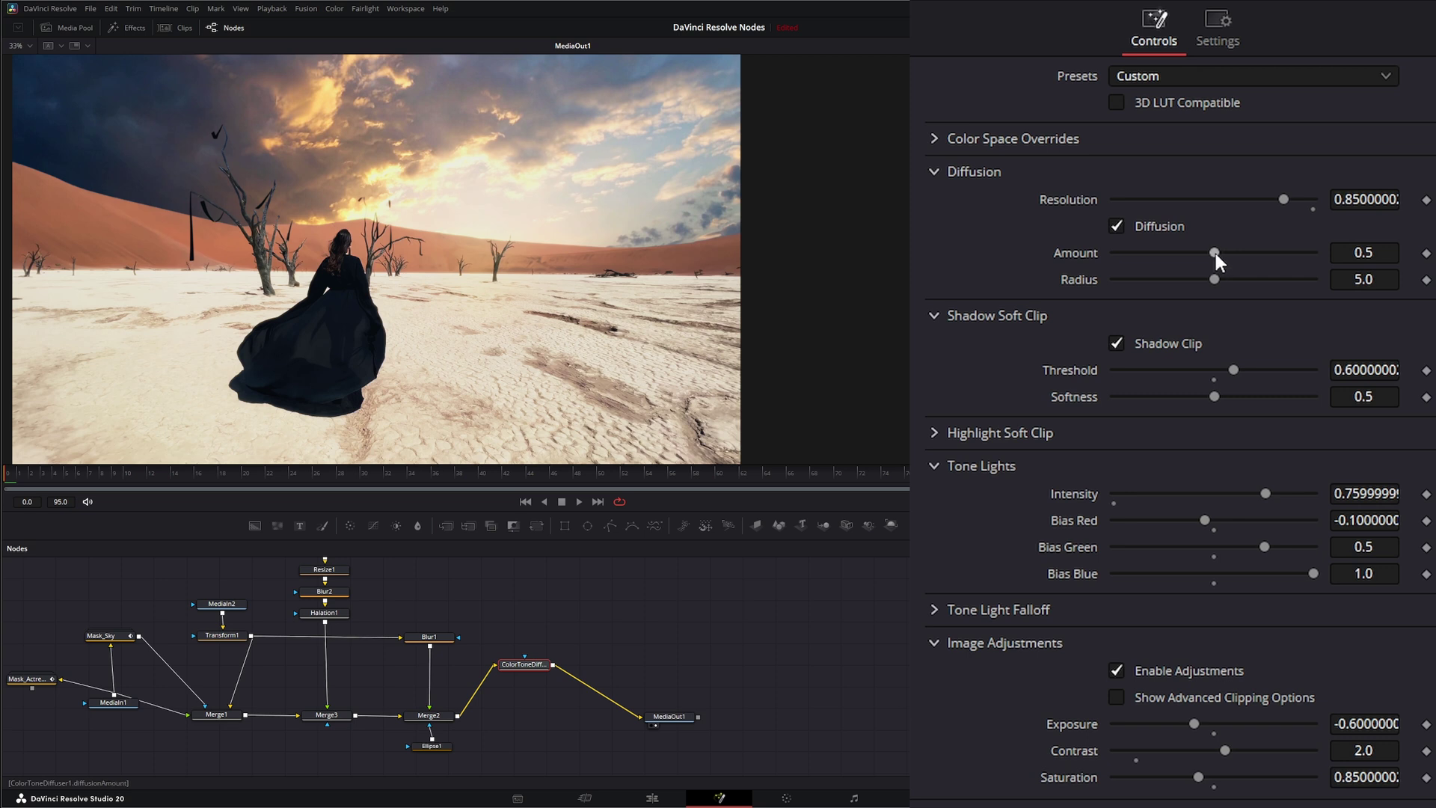
pyautogui.moveTo(1215, 250); pyautogui.dragTo(1236, 250)
pyautogui.moveTo(1234, 369); pyautogui.dragTo(1226, 370)
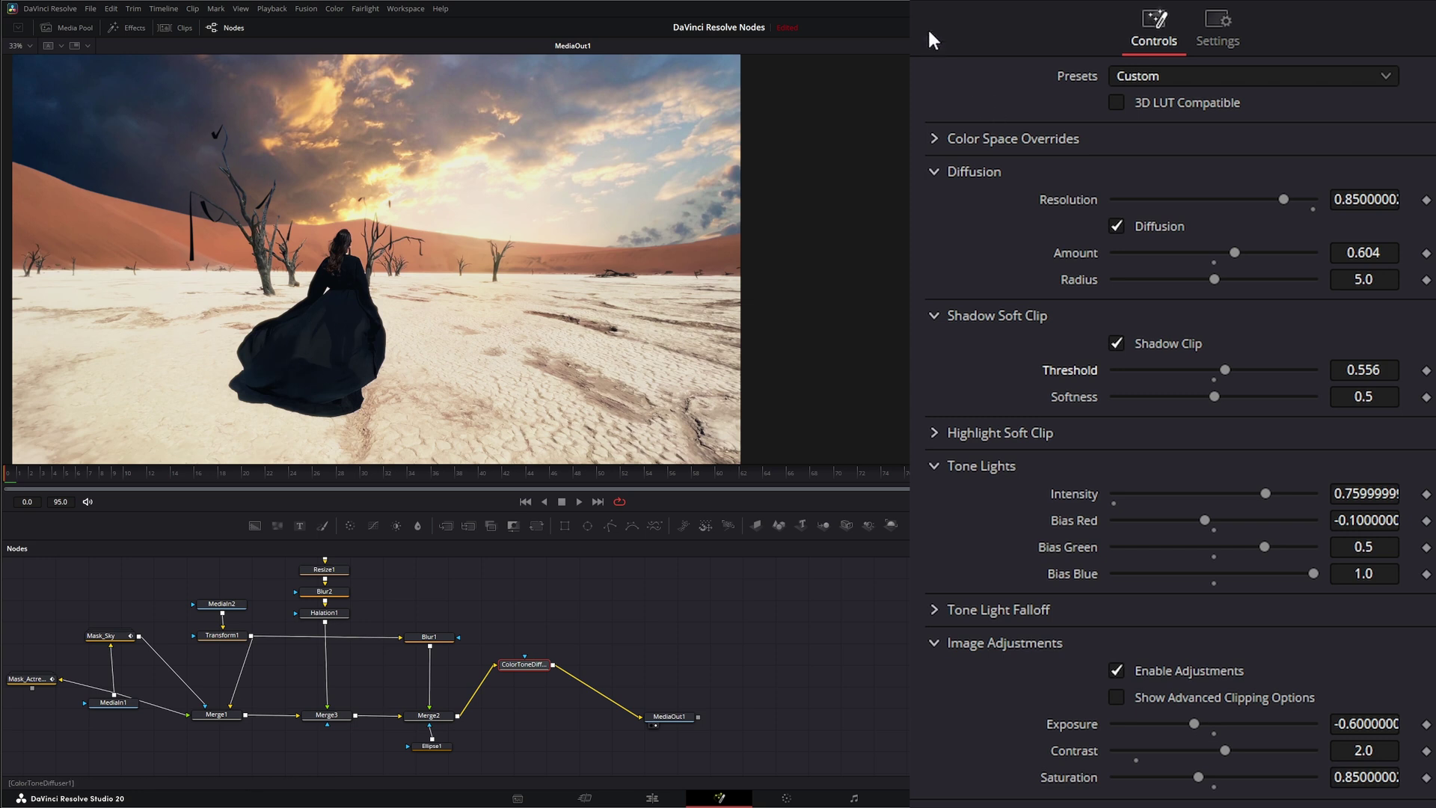
pyautogui.hotkey('ctrl', 'p')
pyautogui.hotkey('ctrl', 'p')
pyautogui.hotkey('ctrl', 'p')
pyautogui.hotkey('ctrl', 'p')
pyautogui.hotkey('ctrl', 'p')
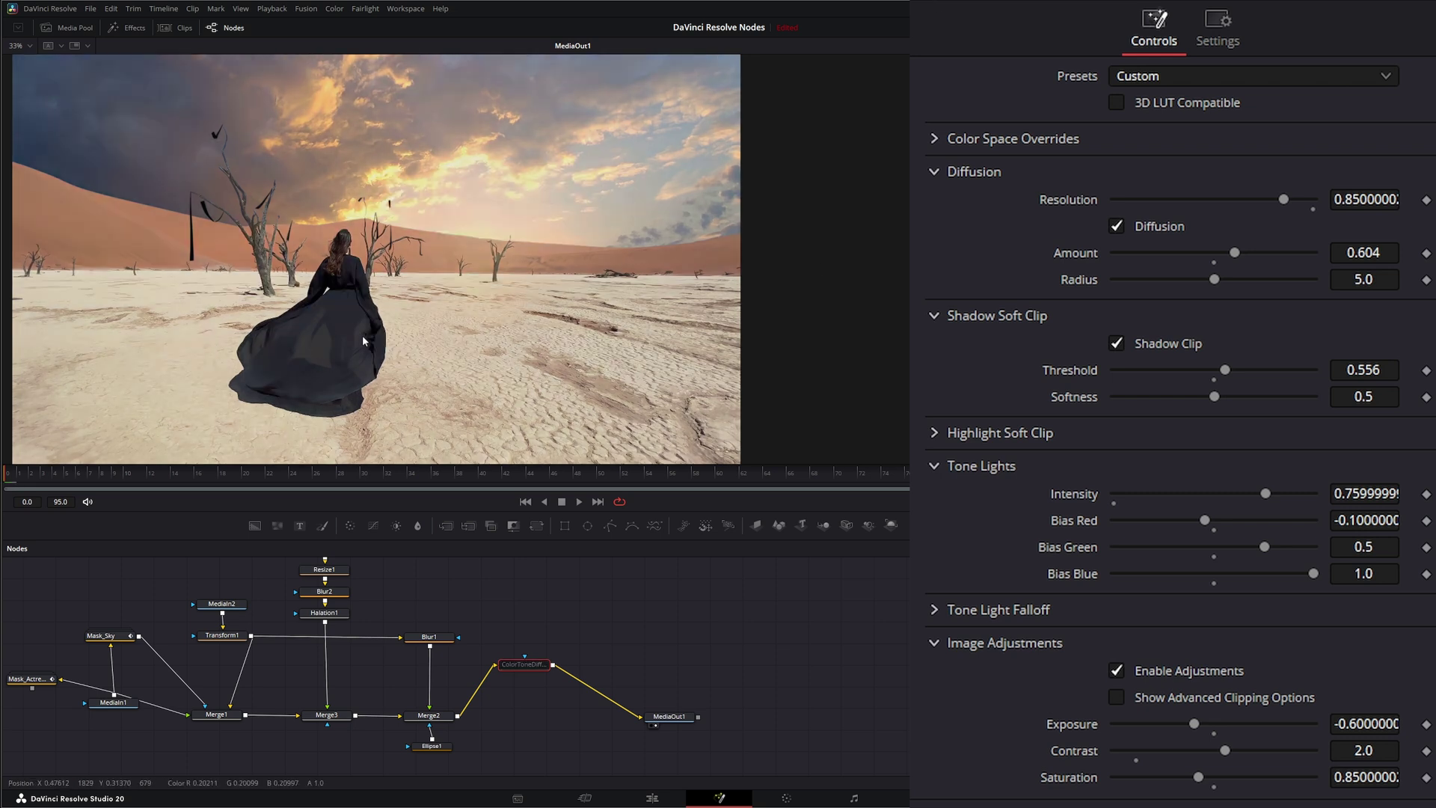
pyautogui.hotkey('ctrl', 'p')
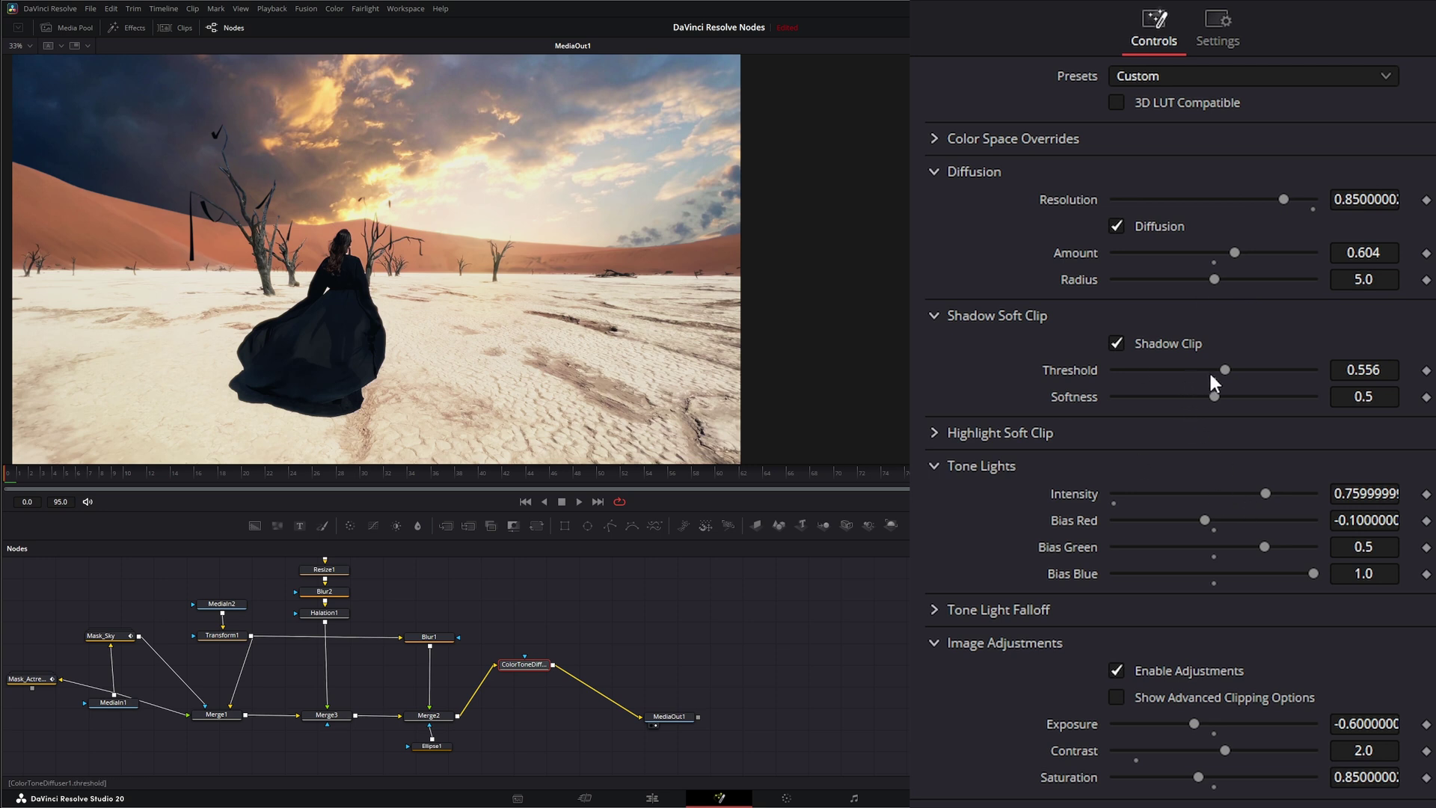
pyautogui.moveTo(1228, 370)
pyautogui.mouseDown()
pyautogui.moveTo(1196, 368)
pyautogui.moveTo(1209, 368)
pyautogui.mouseUp()
# - Play back the graded shot, return to the first frame, and reselect the diffuser
pyautogui.click(580, 502)
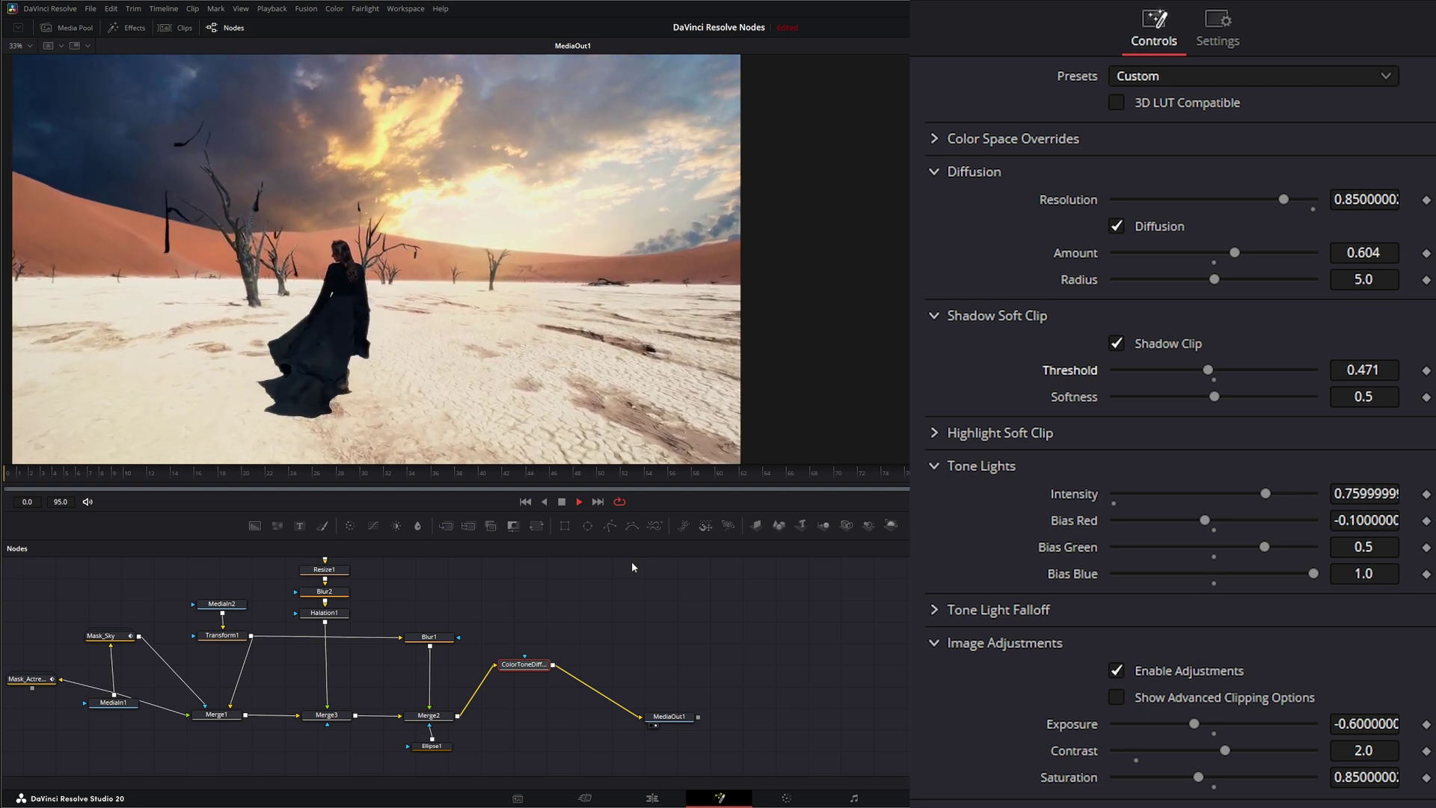
pyautogui.click(562, 502)
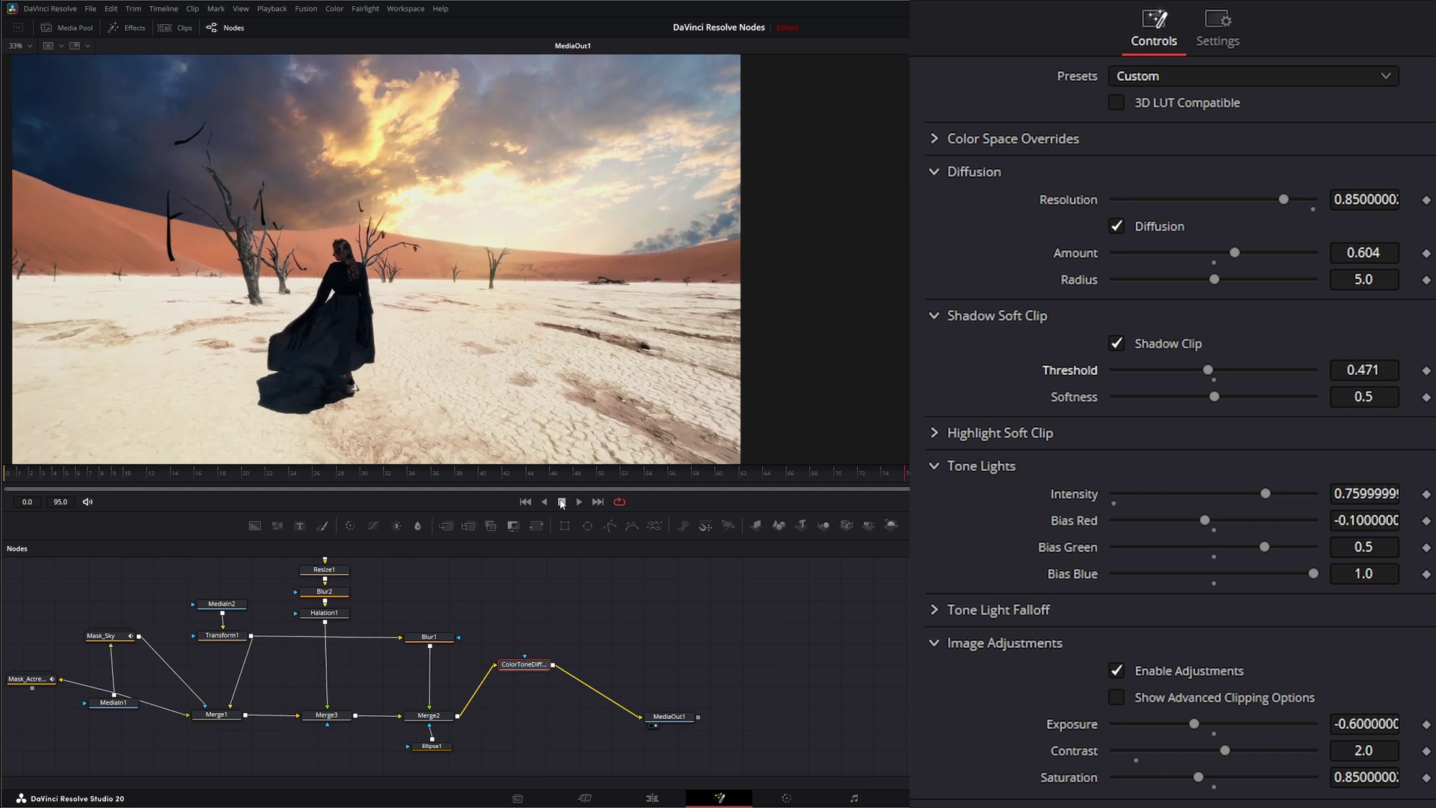
pyautogui.click(525, 502)
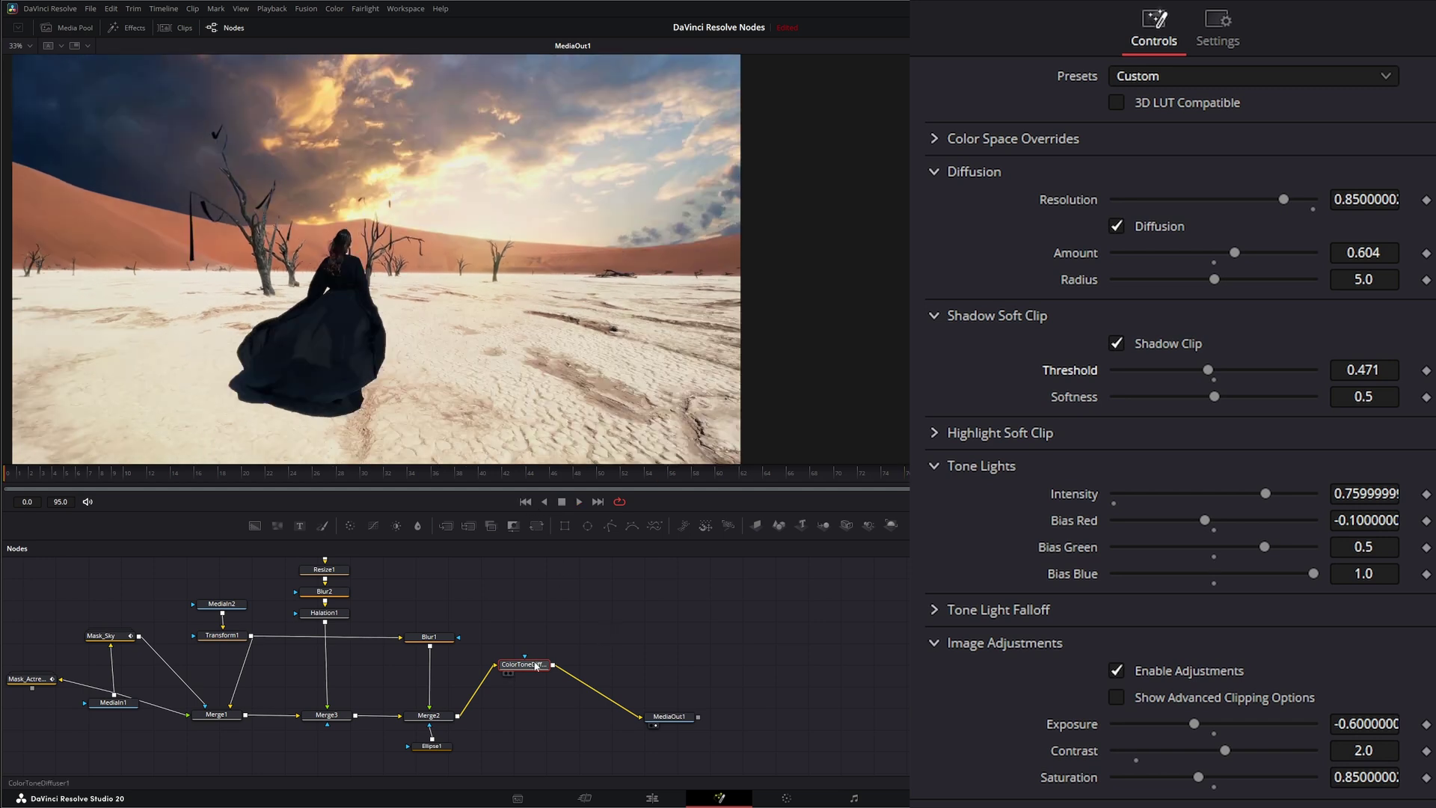
pyautogui.moveTo(672, 722); pyautogui.dragTo(688, 722)
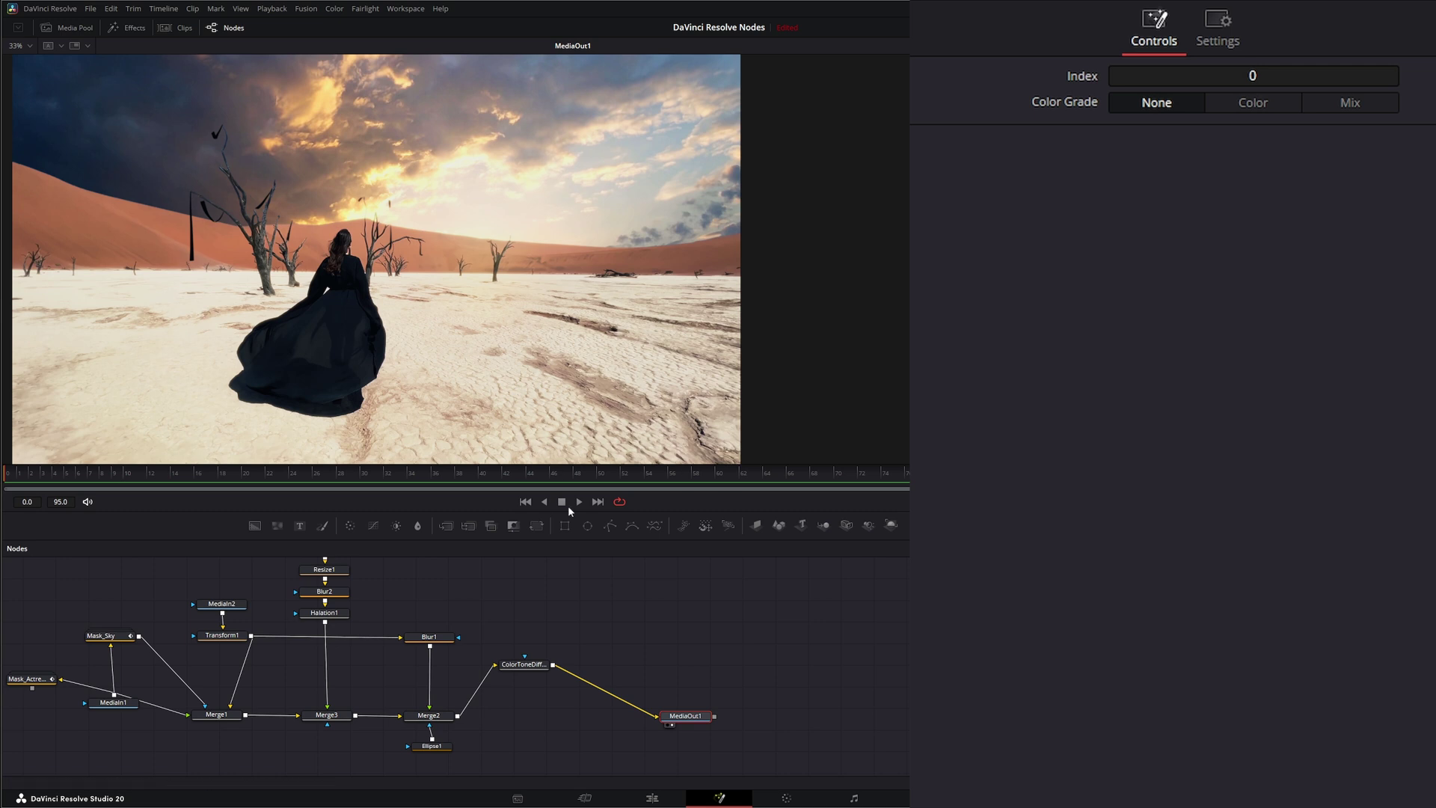
pyautogui.click(592, 645)
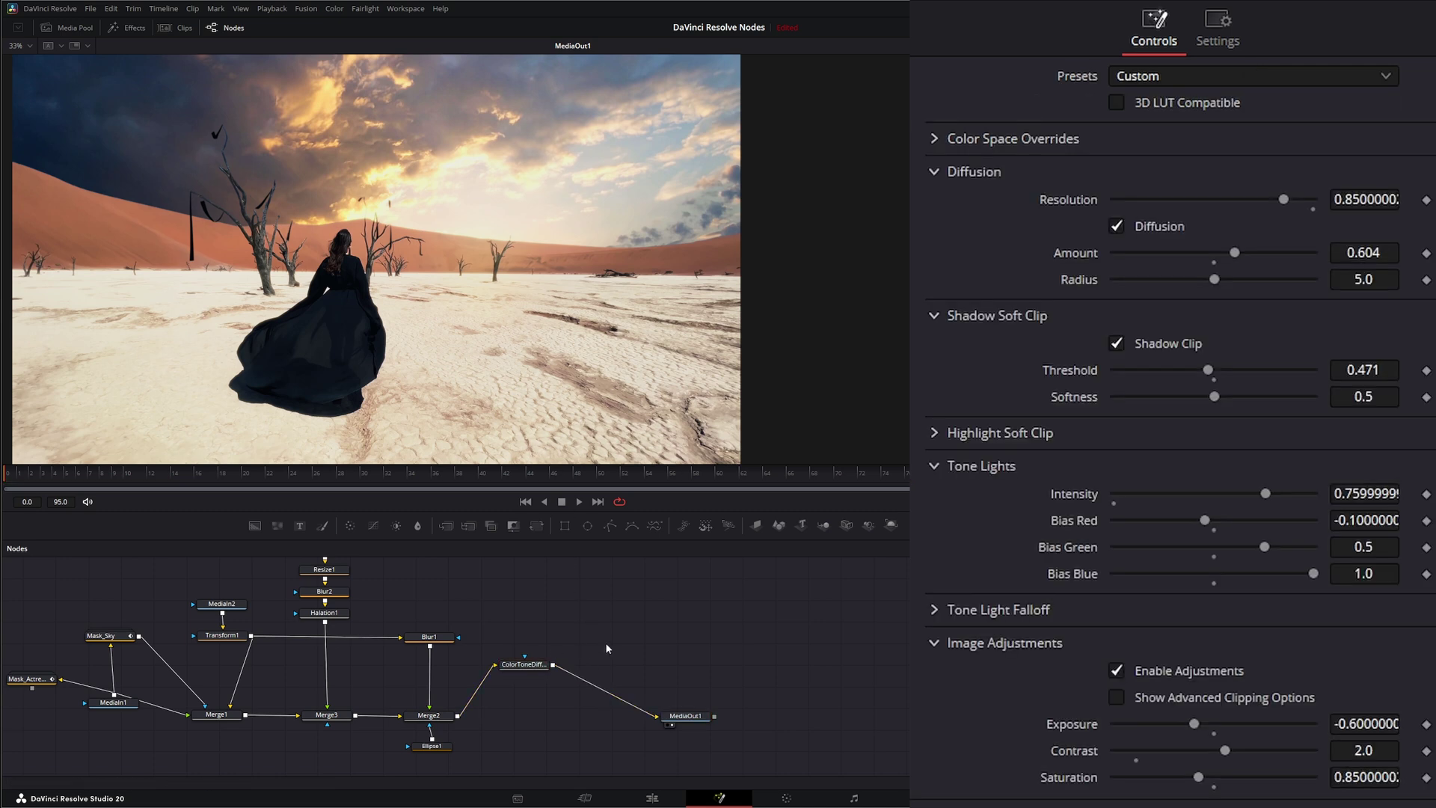
# - Add a Detail Recovery node and place it just left of MediaOut1
pyautogui.hotkey('shift', 'space')
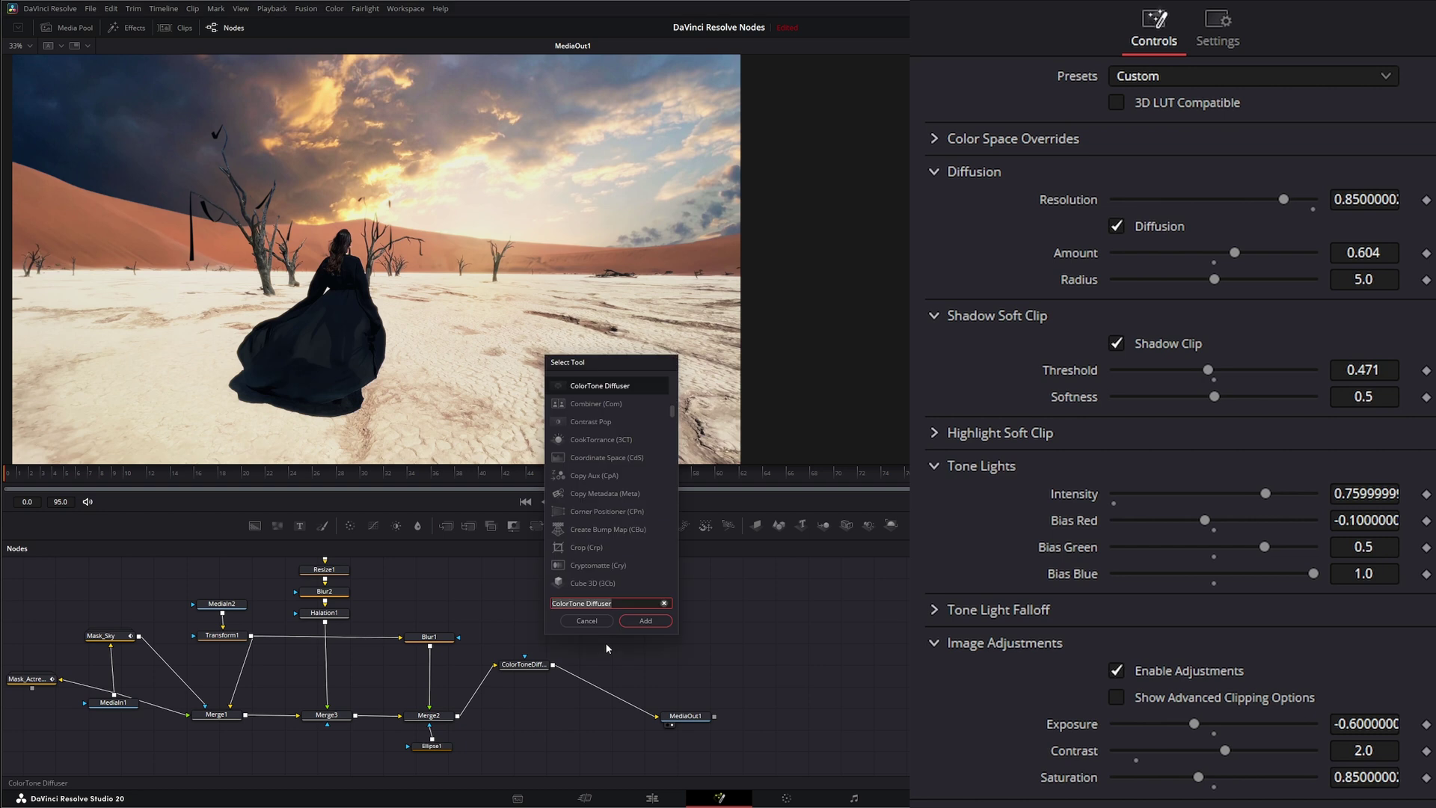
pyautogui.write('de')
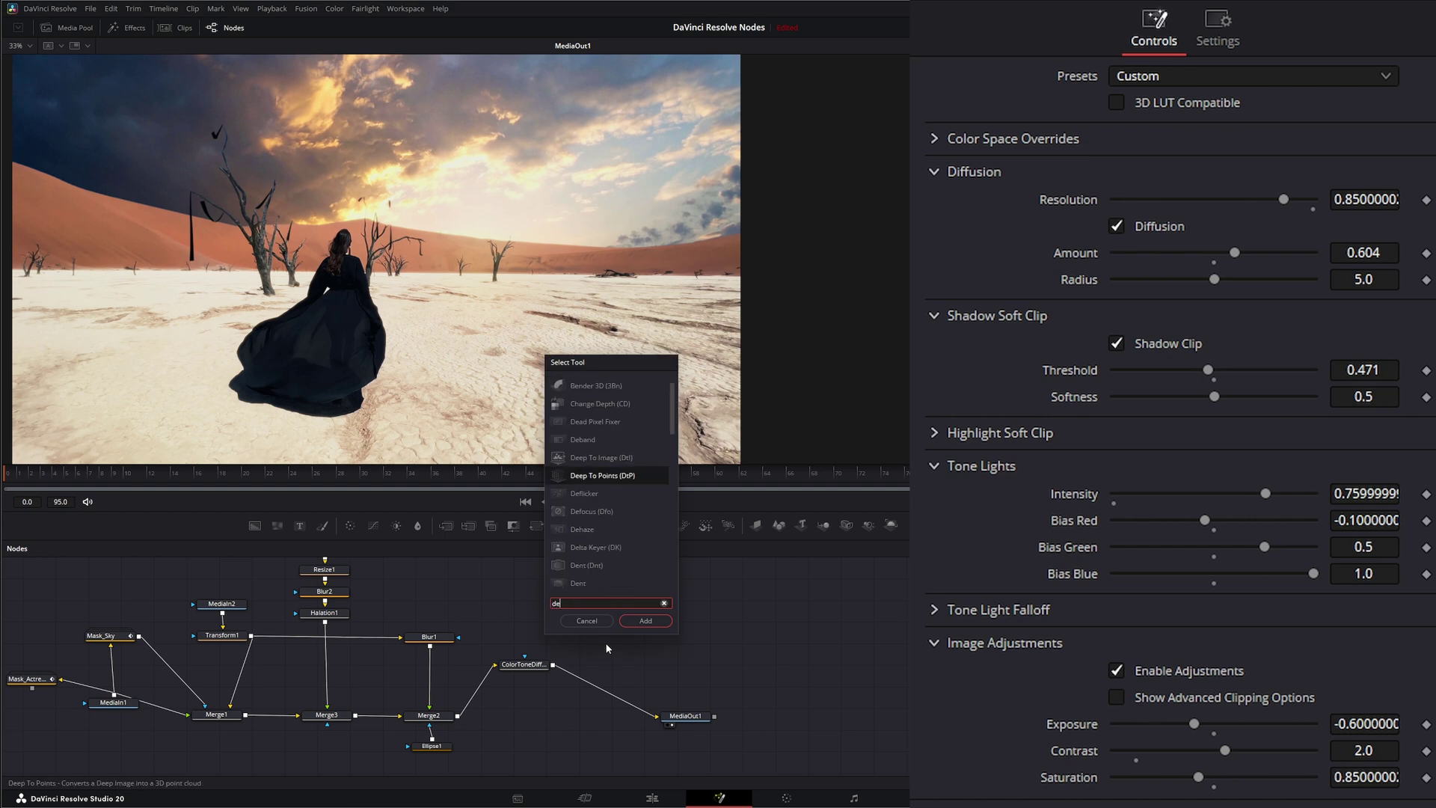
pyautogui.write('t')
pyautogui.press('Return')
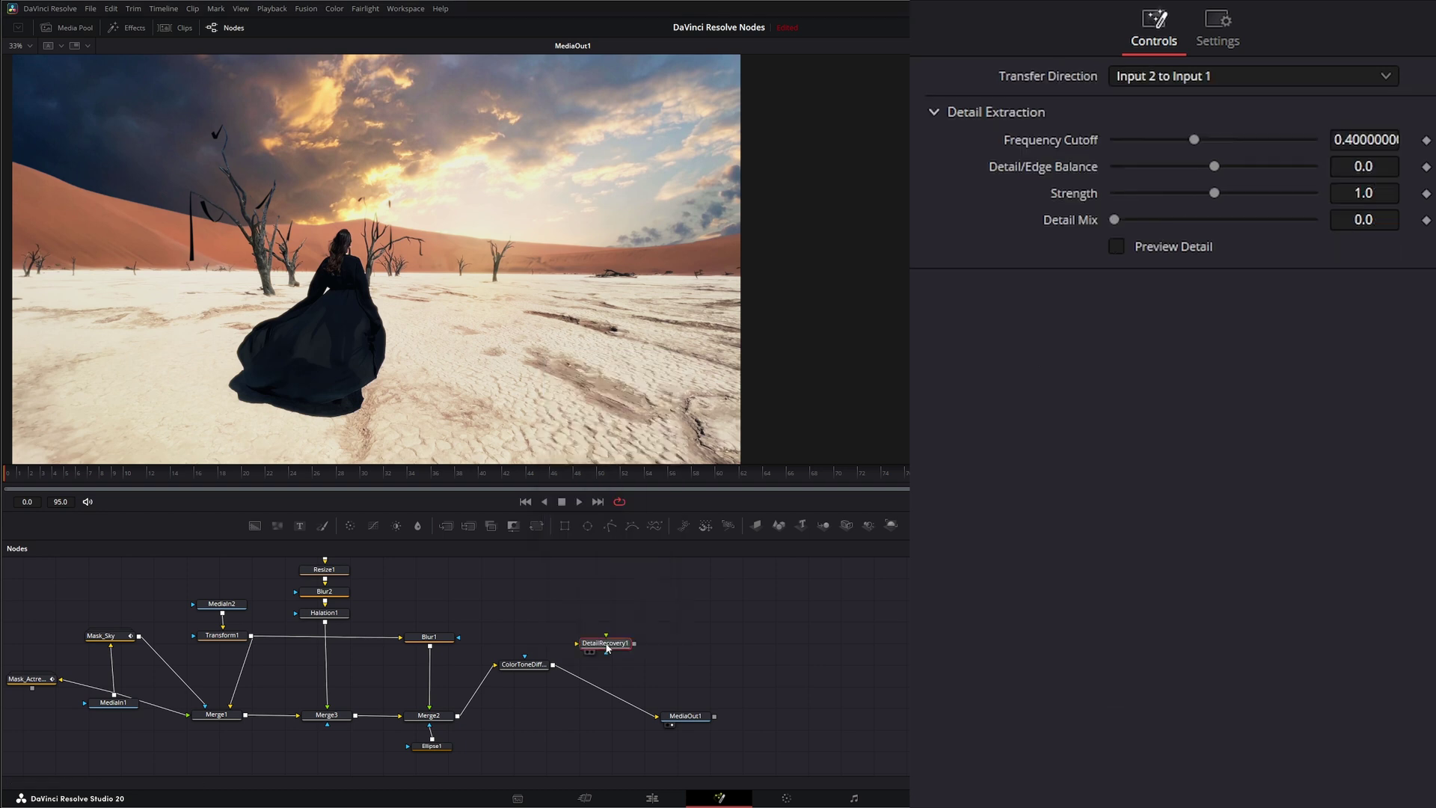
pyautogui.moveTo(607, 648); pyautogui.dragTo(557, 722)
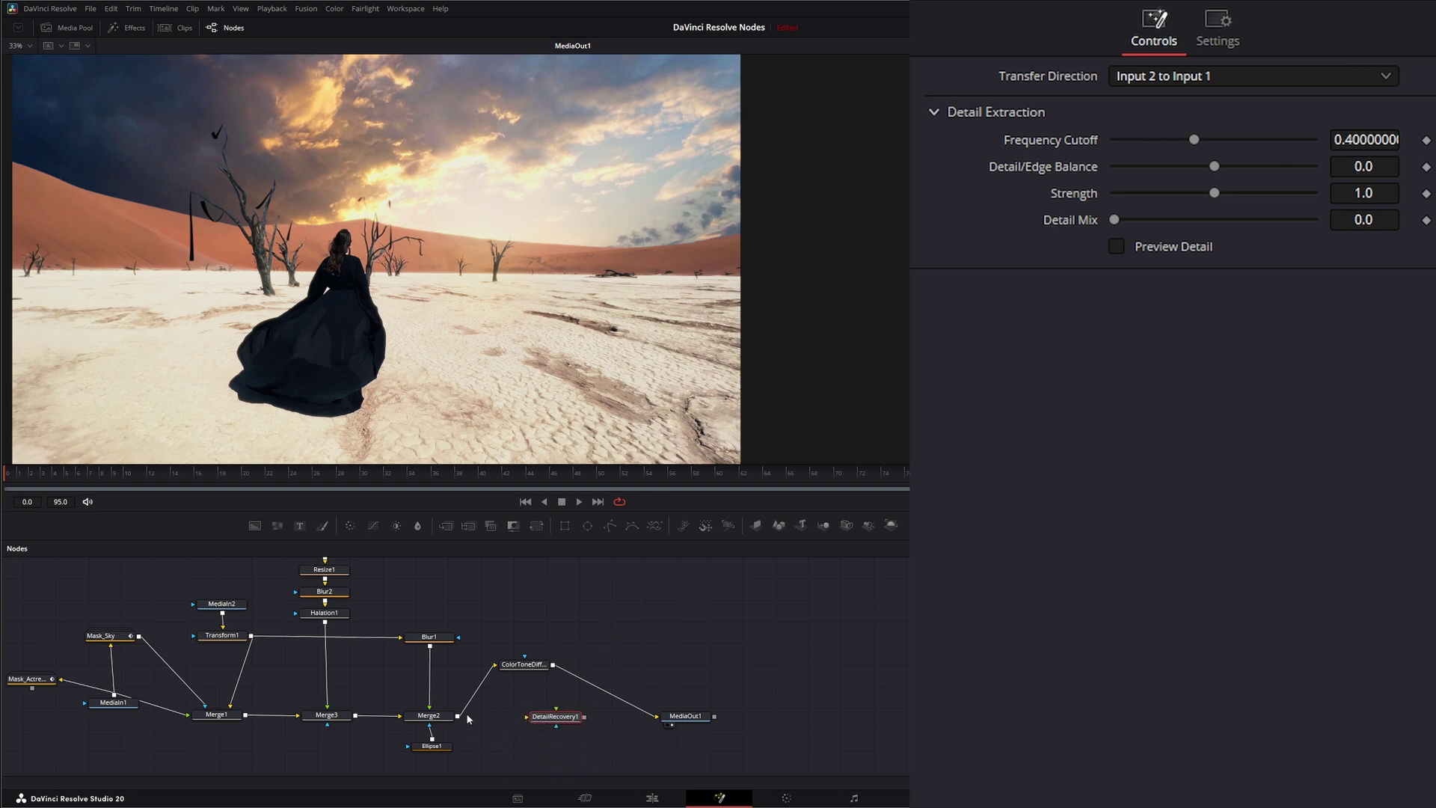
# - Feed Merge2 and ColorToneDiff into DetailRecovery1, transferring detail Input 1 to Input 2
pyautogui.moveTo(458, 715); pyautogui.dragTo(527, 717)
pyautogui.moveTo(552, 666); pyautogui.dragTo(657, 716)
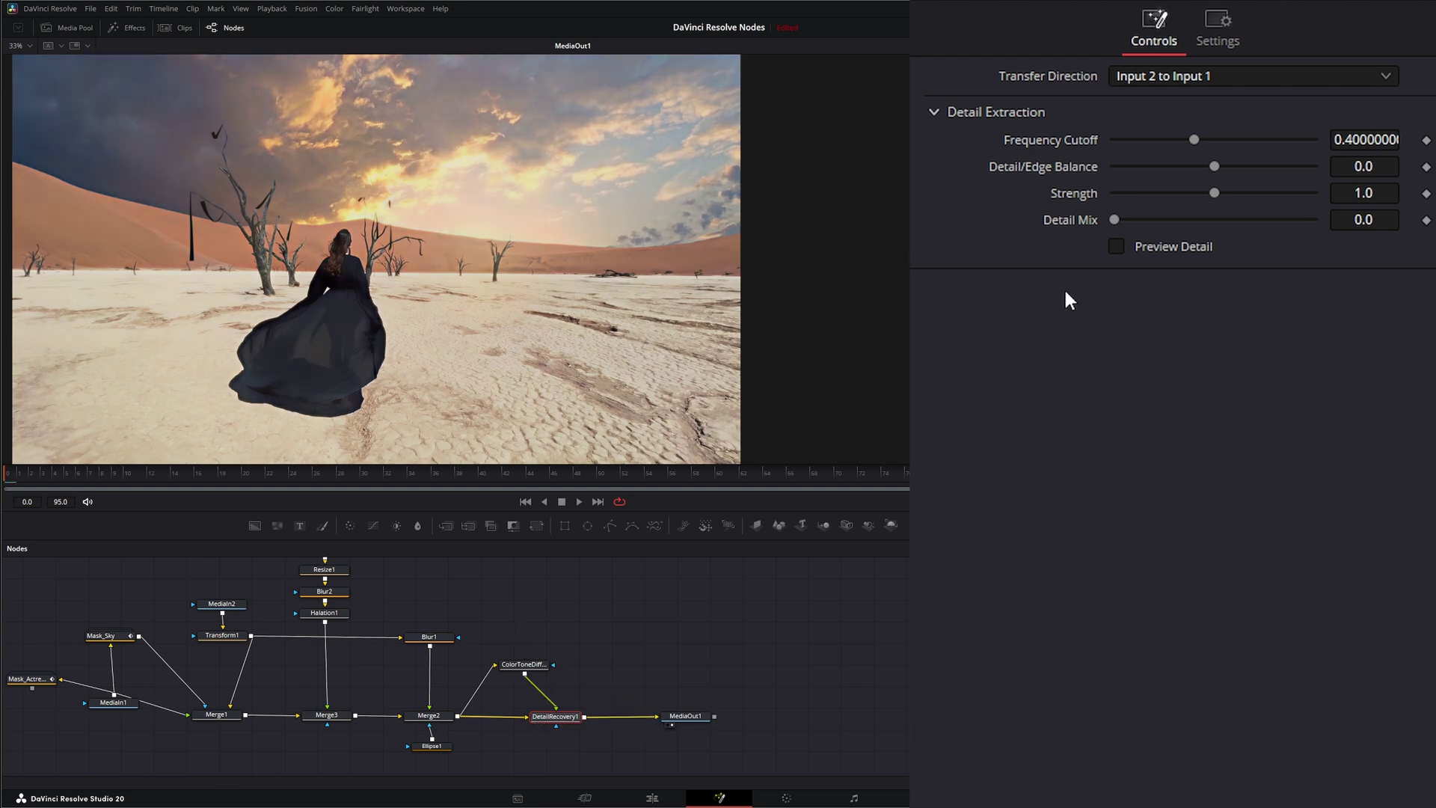
pyautogui.click(1160, 77)
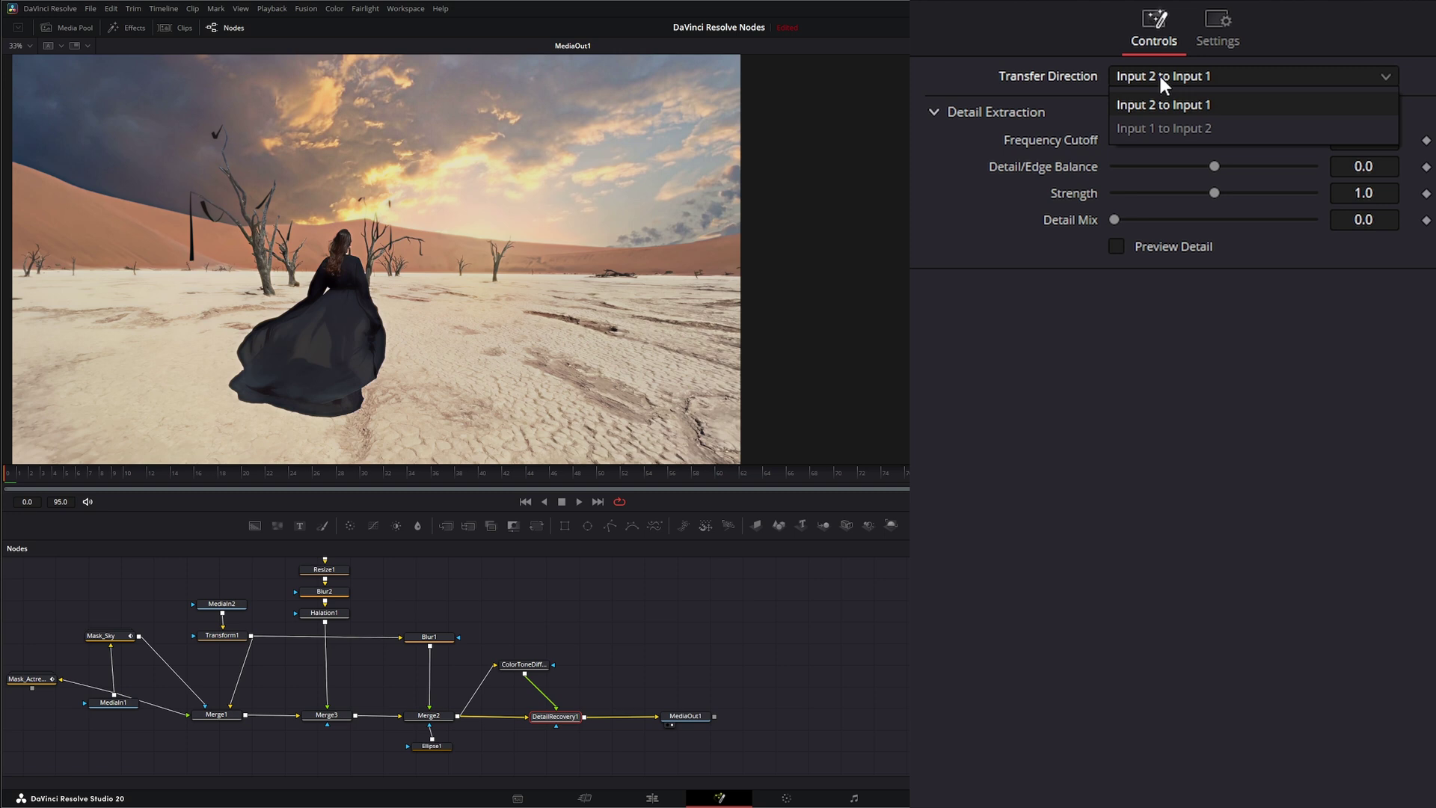
pyautogui.click(1170, 128)
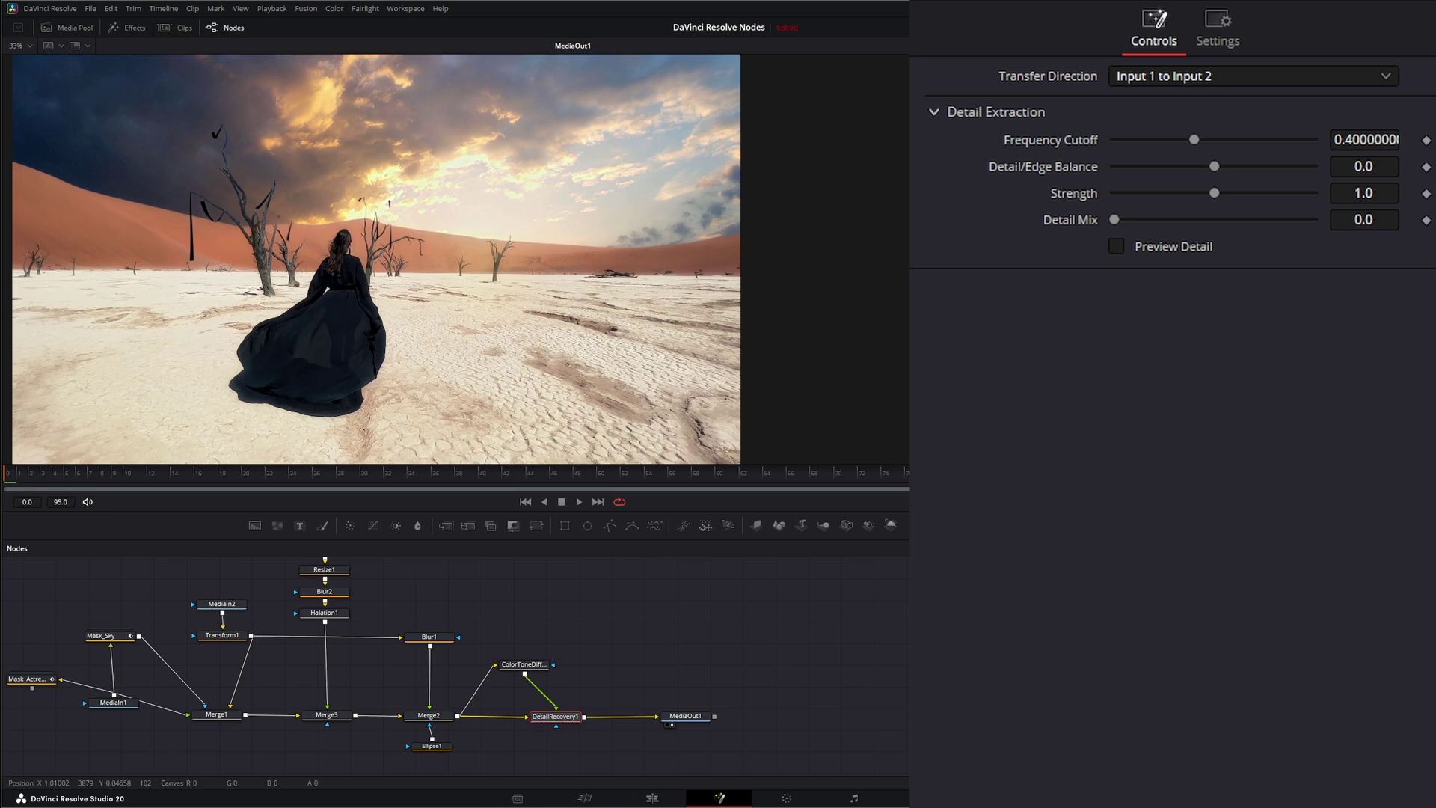
# - Set Frequency Cutoff 0.353, Detail/Edge Balance 0.32, Strength 0.781 and Detail Mix 0.07, checking Preview Detail
pyautogui.moveTo(1195, 142); pyautogui.dragTo(1247, 166)
pyautogui.moveTo(1214, 193); pyautogui.dragTo(1129, 219)
pyautogui.click(1117, 246)
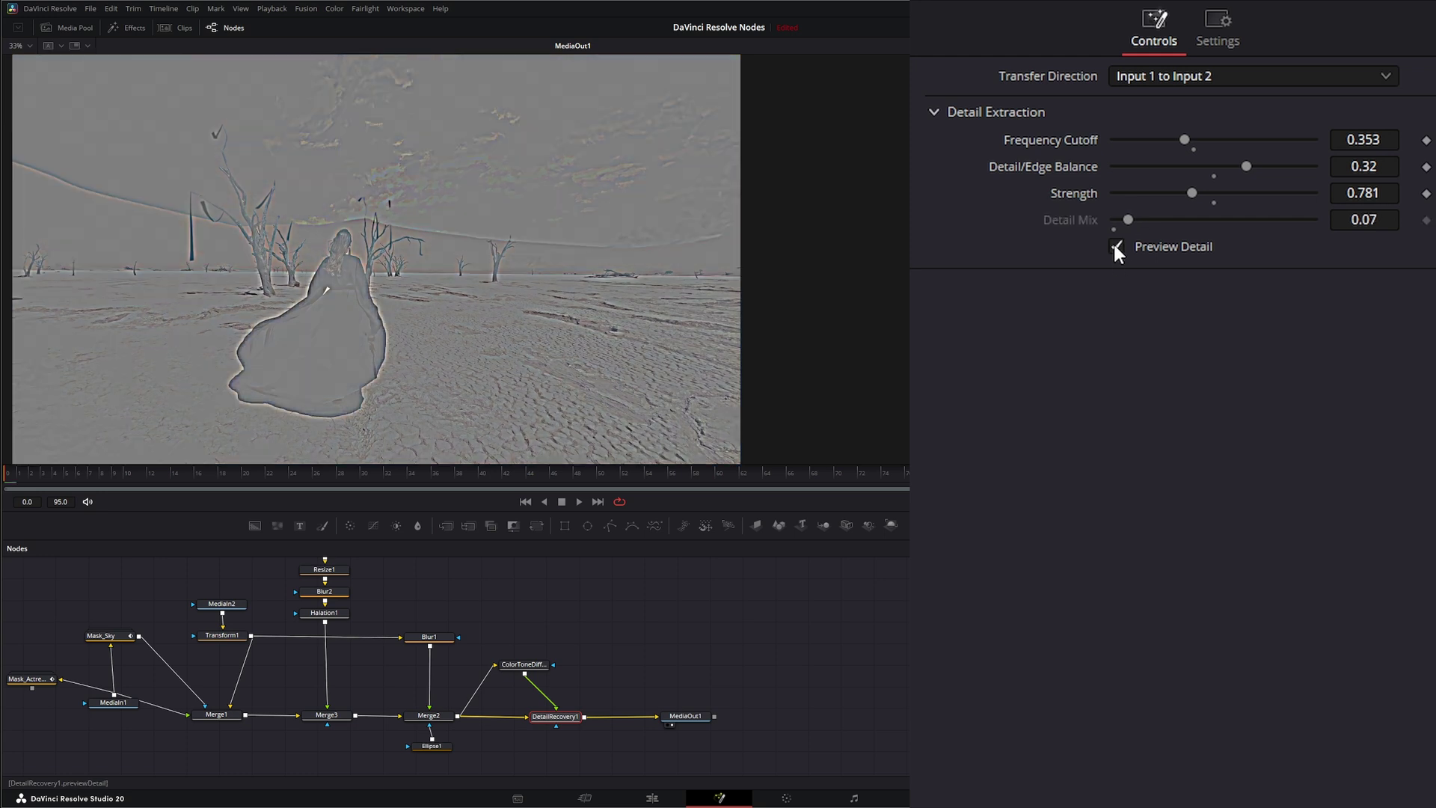
pyautogui.click(1115, 246)
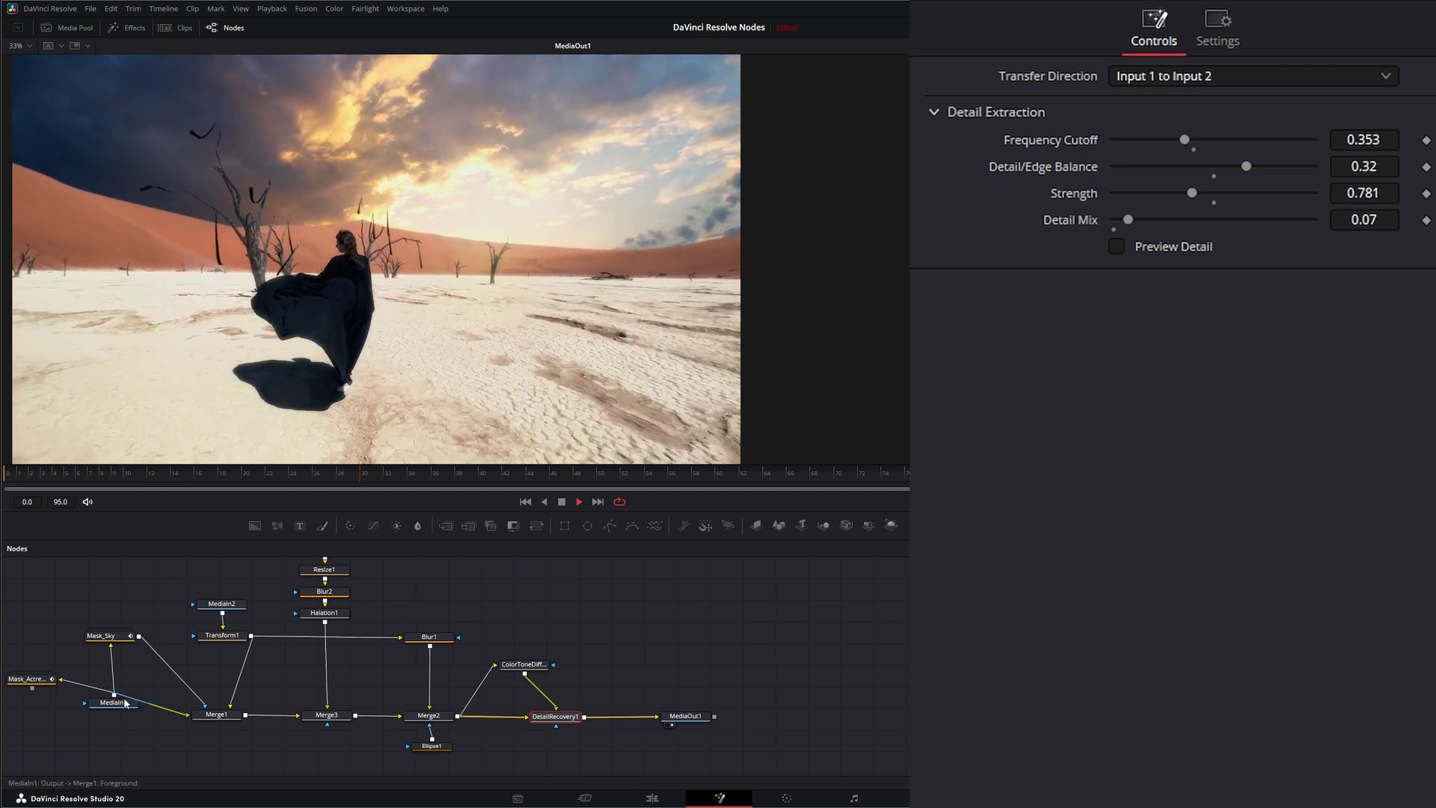
# - Compare MediaIn1 with MediaOut1, then add a Color Corrector after DetailRecovery1
pyautogui.moveTo(126, 703); pyautogui.dragTo(248, 445)
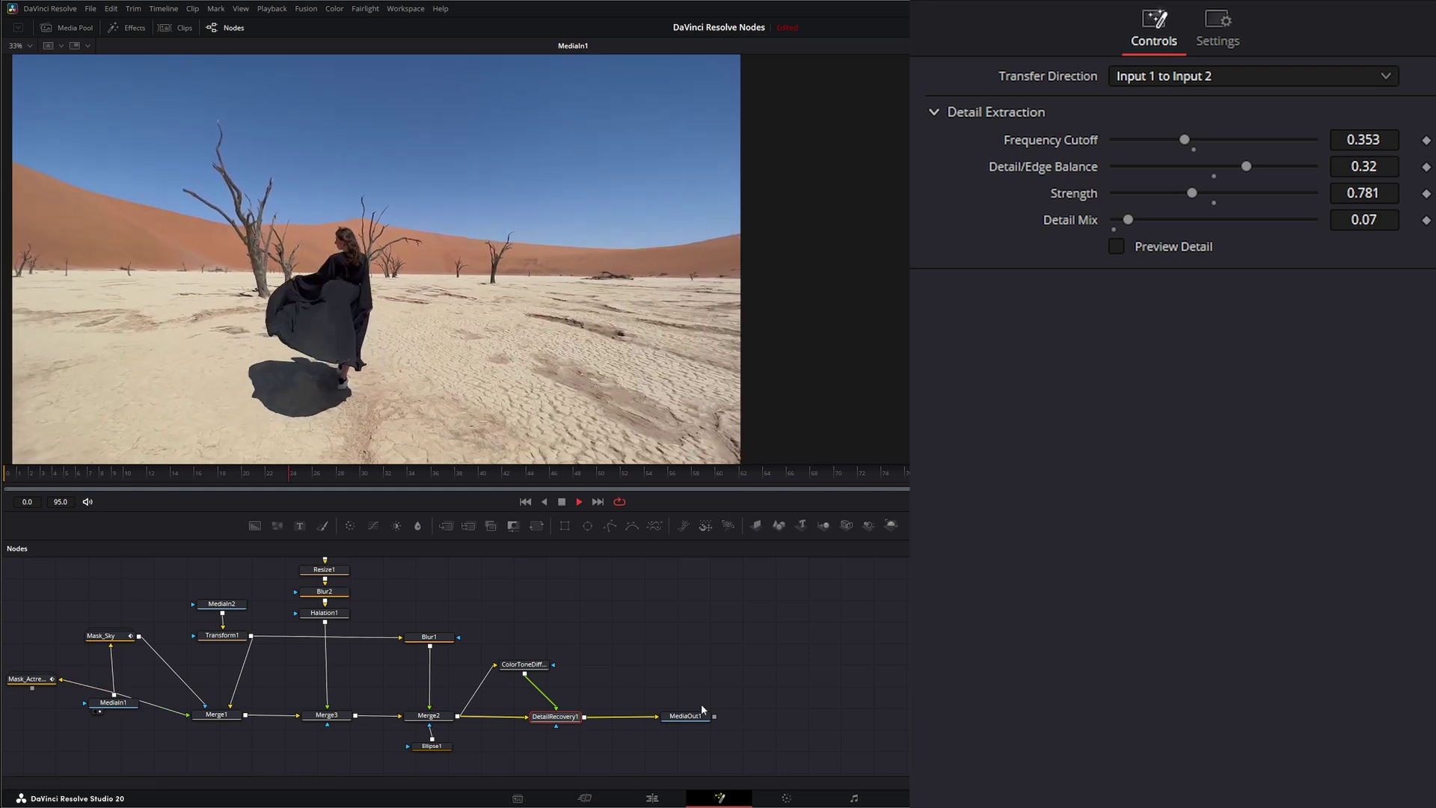
pyautogui.press('1')
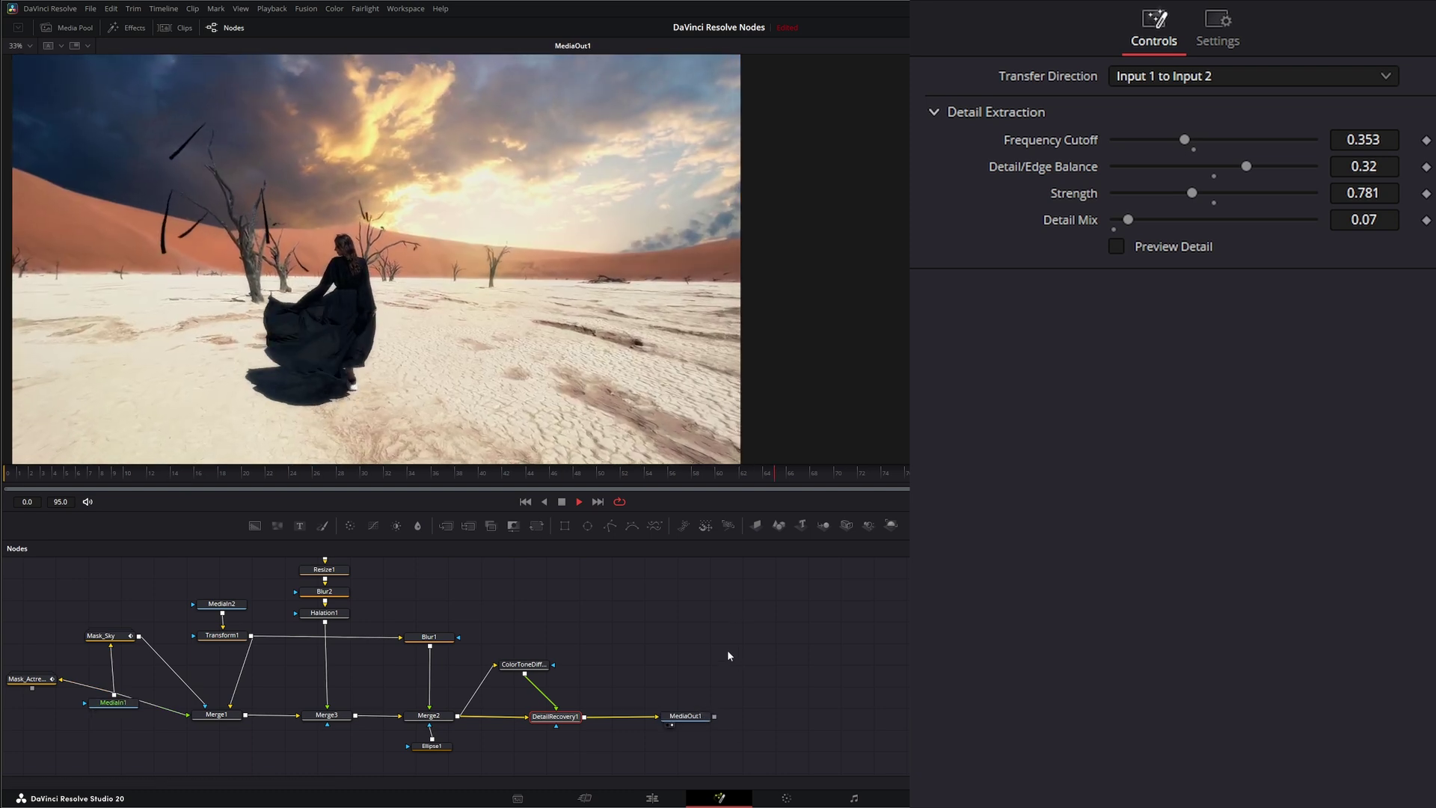
pyautogui.moveTo(692, 718); pyautogui.dragTo(724, 719)
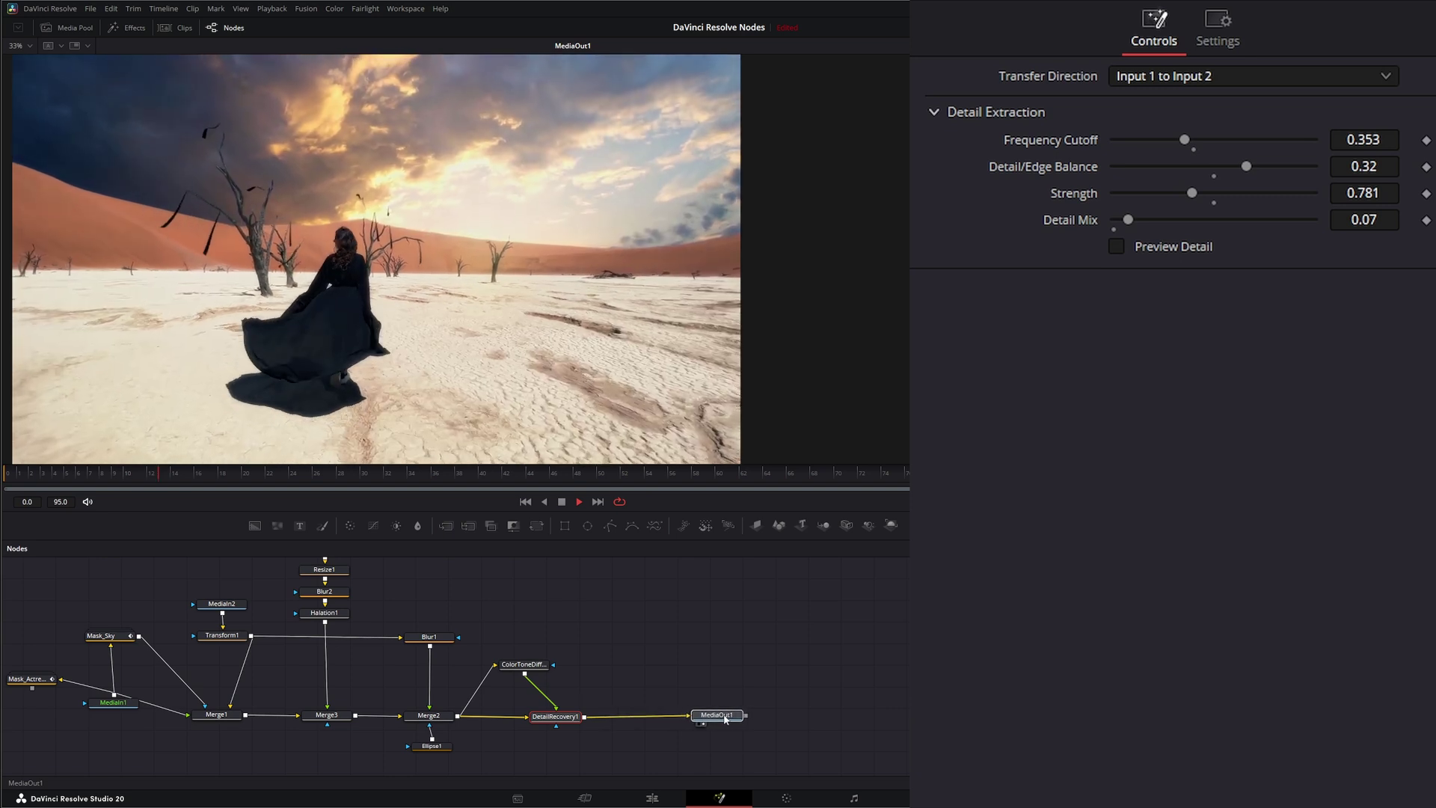
pyautogui.click(561, 721)
pyautogui.click(349, 526)
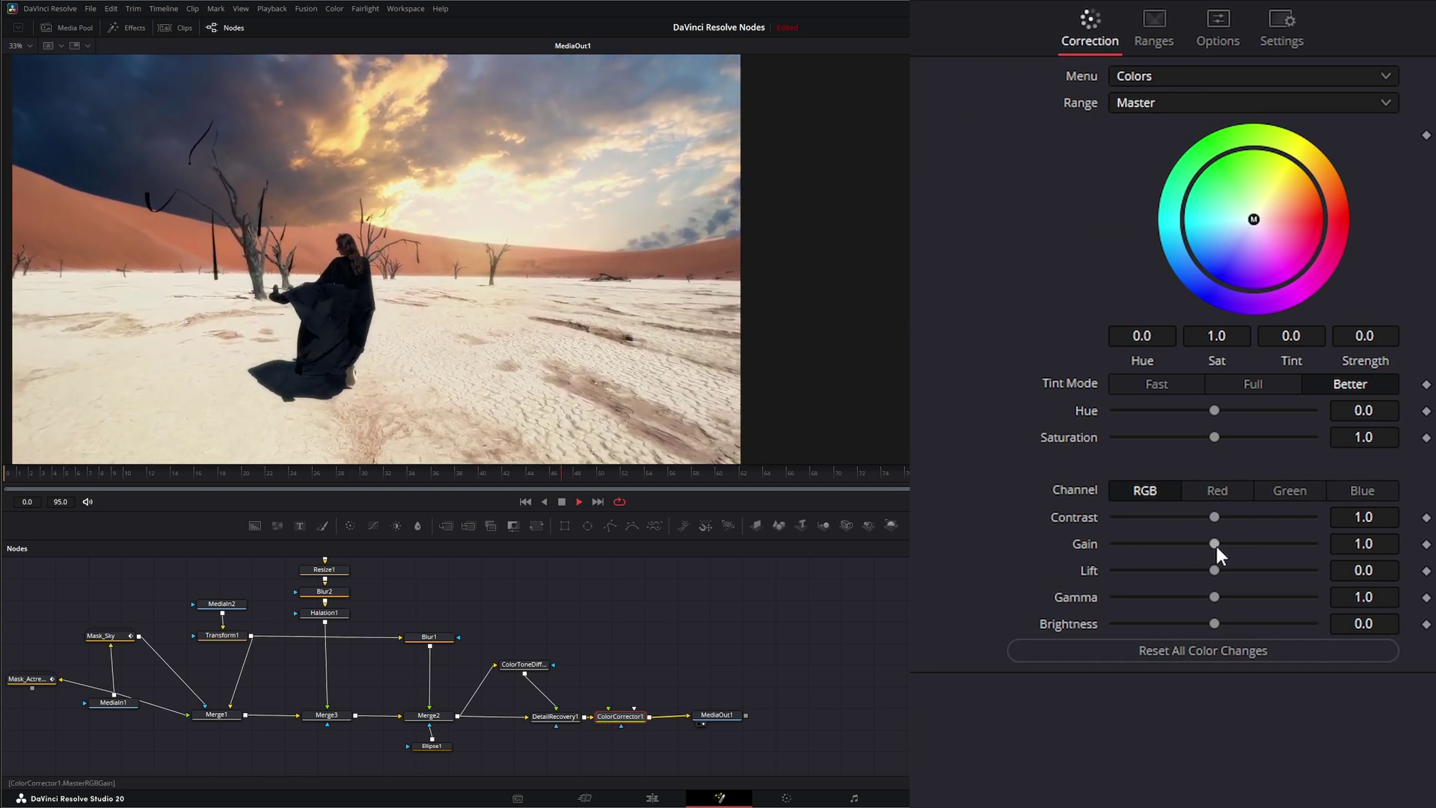
# - Lower the Color Corrector's Gain to 0.898 and raise Gamma to 1.033
pyautogui.click(1339, 544)
pyautogui.write('0.998')
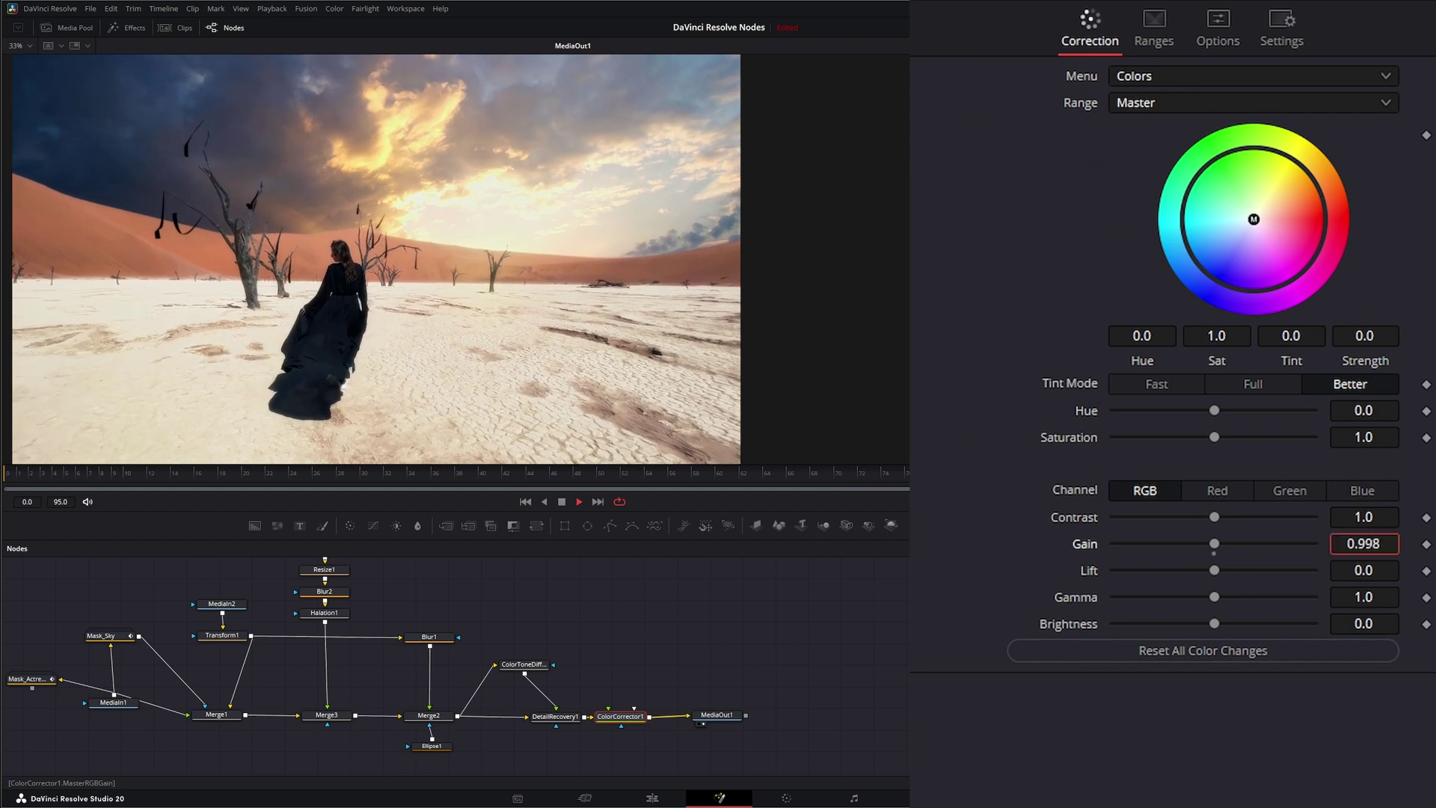
pyautogui.moveTo(1363, 544); pyautogui.dragTo(1277, 544)
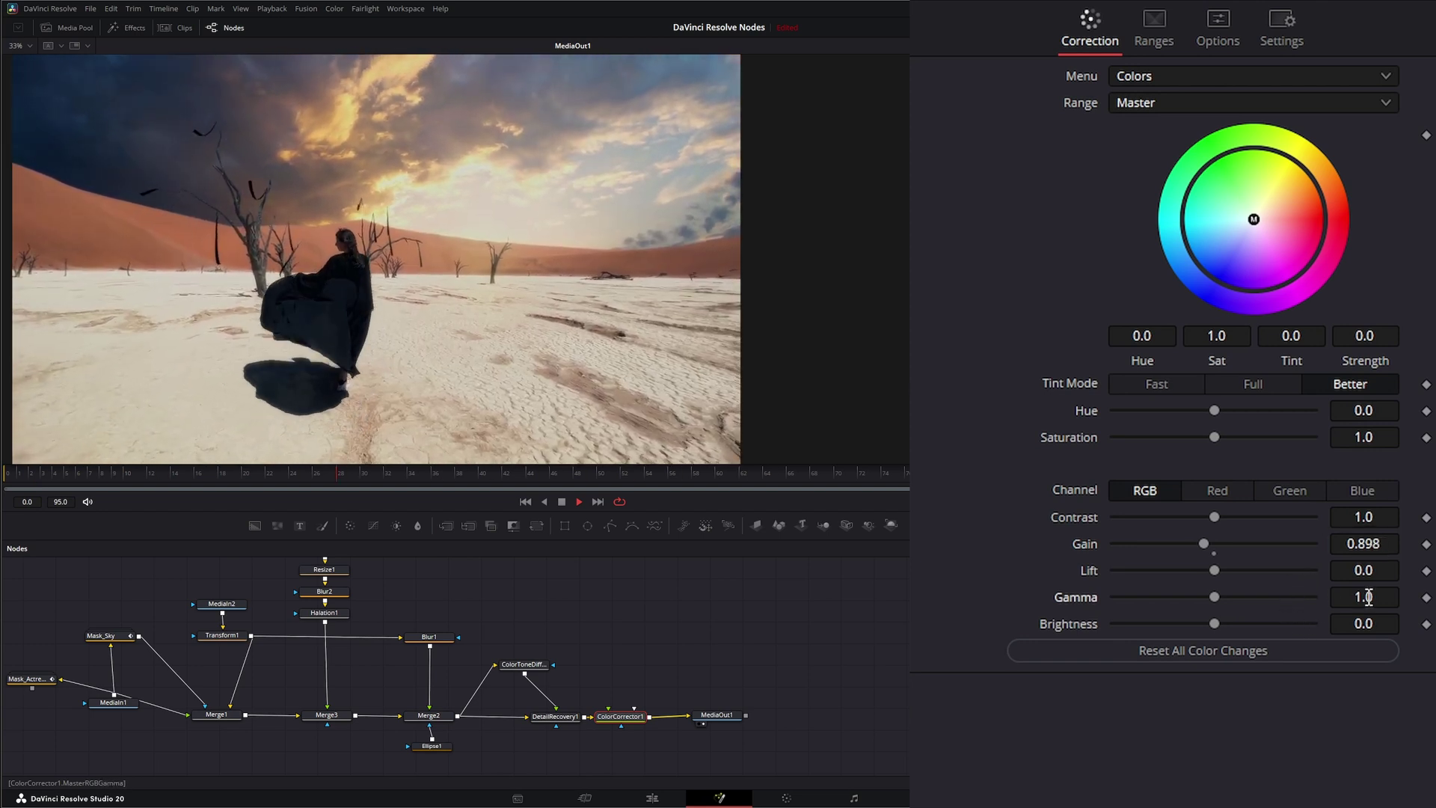
pyautogui.moveTo(1368, 597); pyautogui.dragTo(1393, 597)
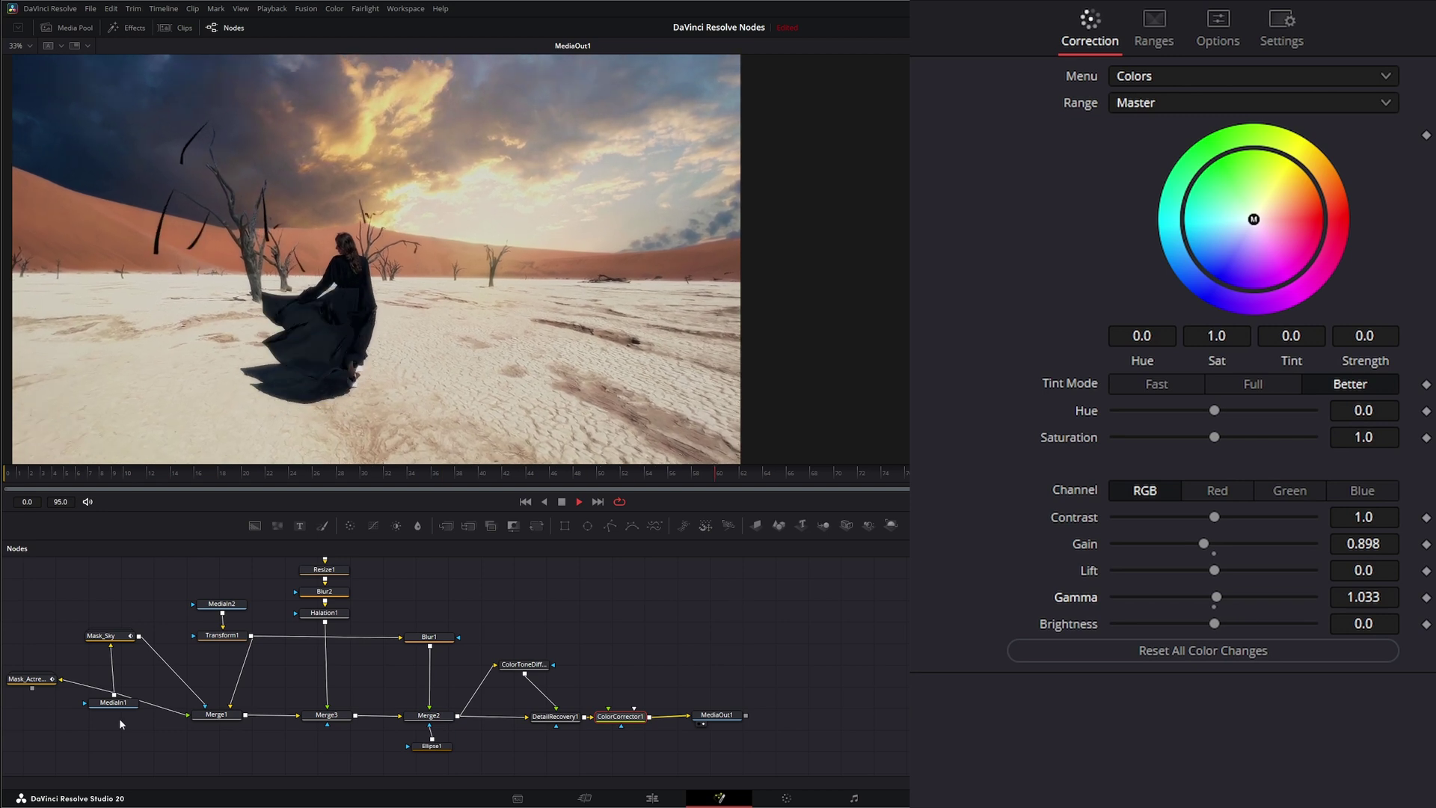
pyautogui.click(98, 712)
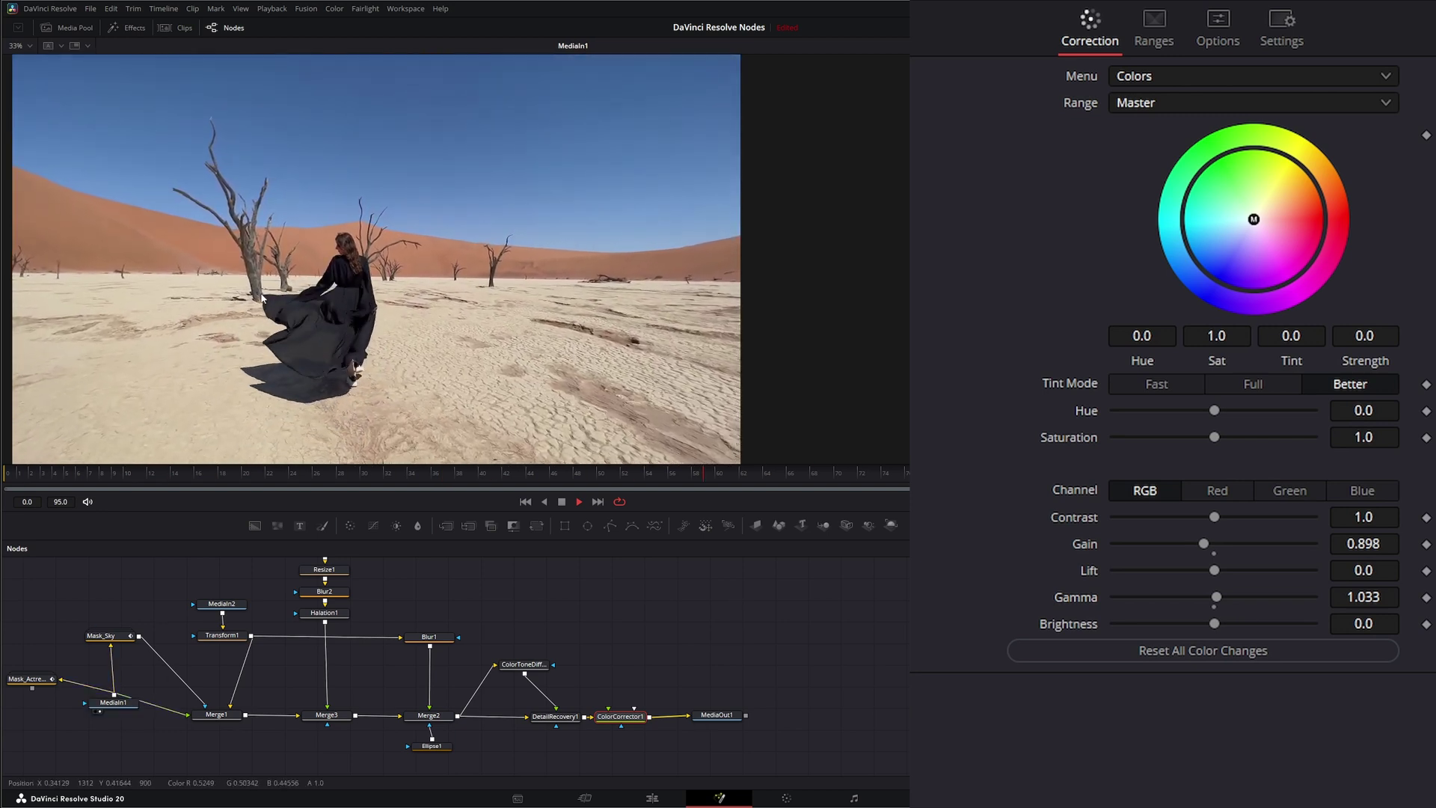
pyautogui.moveTo(717, 715); pyautogui.dragTo(664, 660)
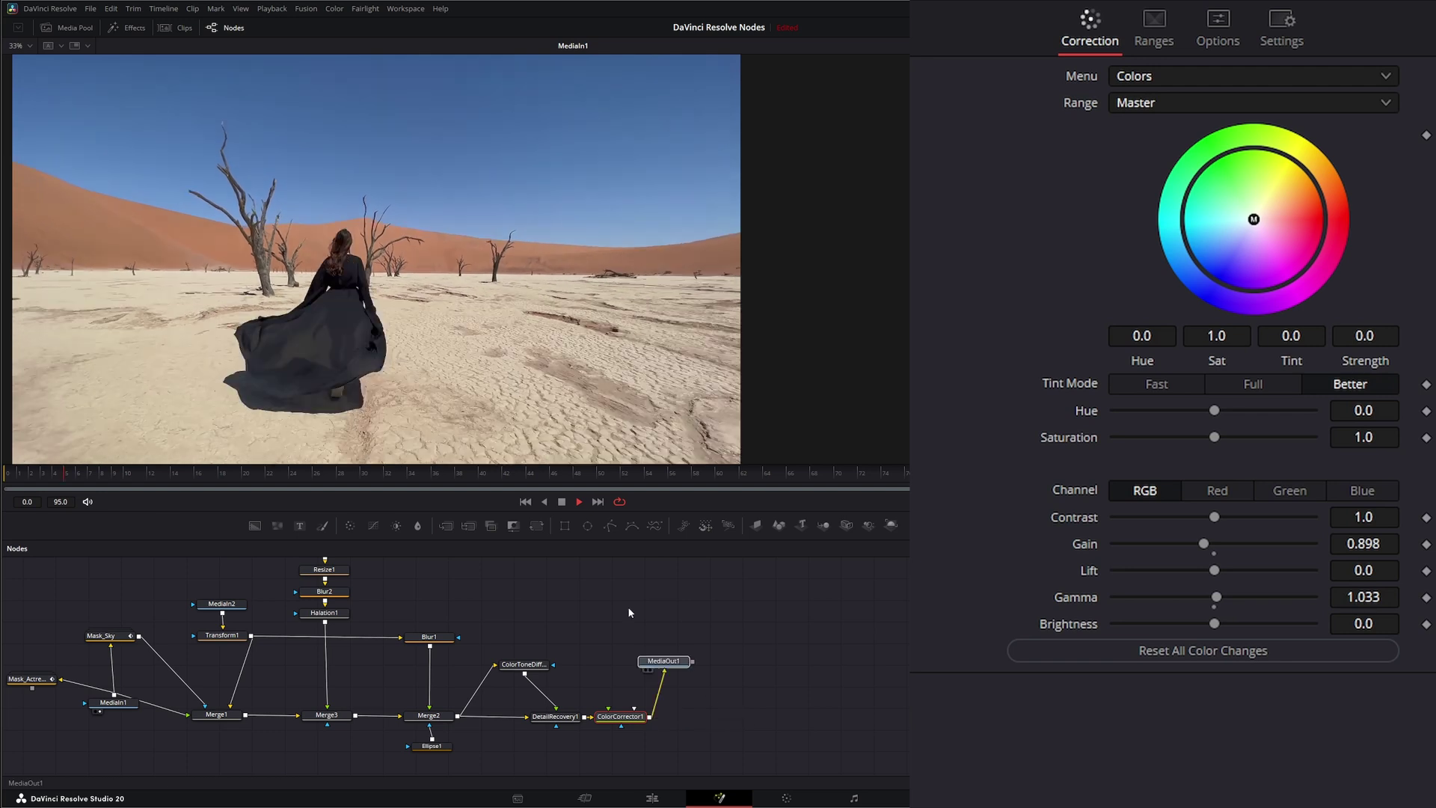
pyautogui.hotkey('ctrl', 'z')
pyautogui.press('1')
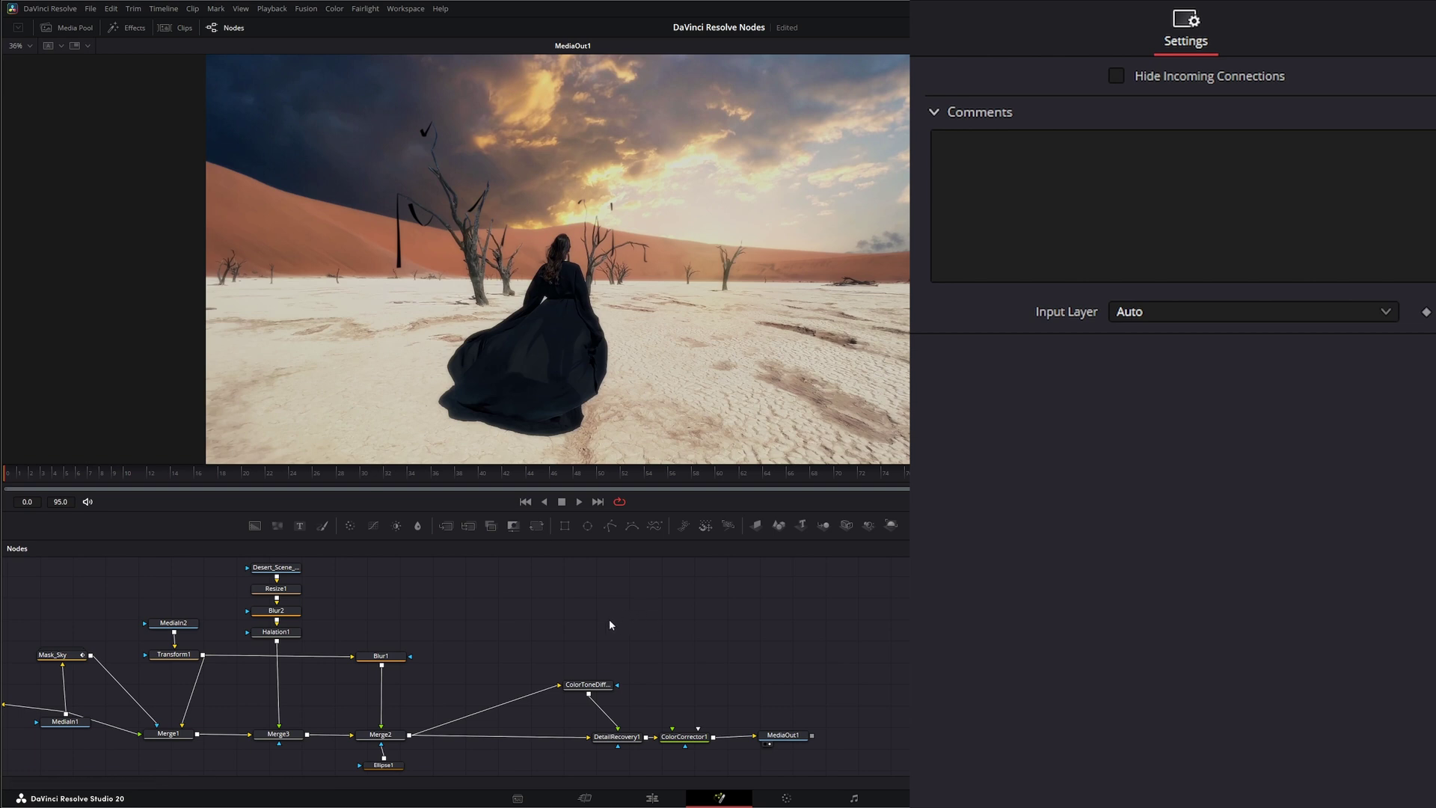
pyautogui.moveTo(619, 740); pyautogui.dragTo(611, 743)
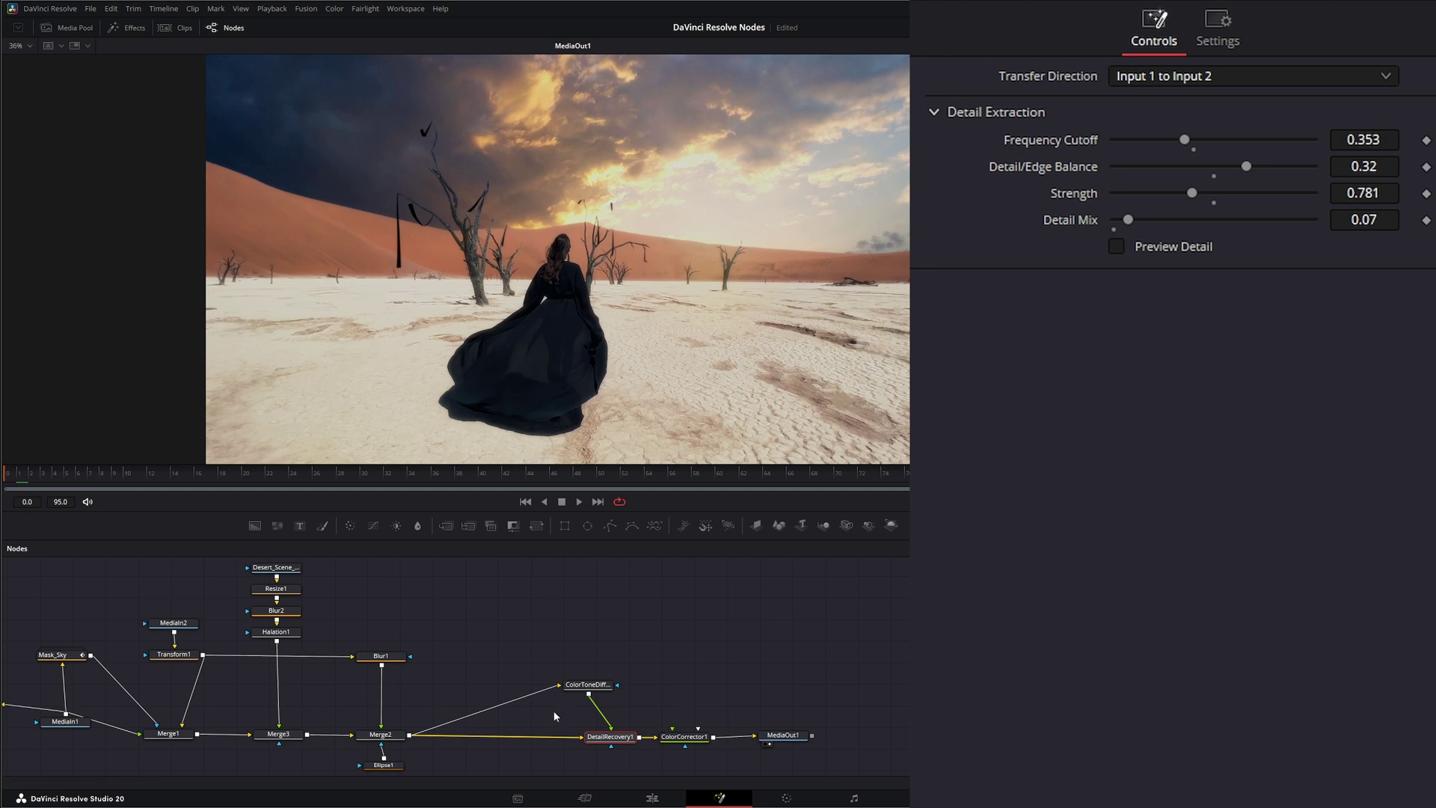
pyautogui.moveTo(554, 710); pyautogui.dragTo(638, 767)
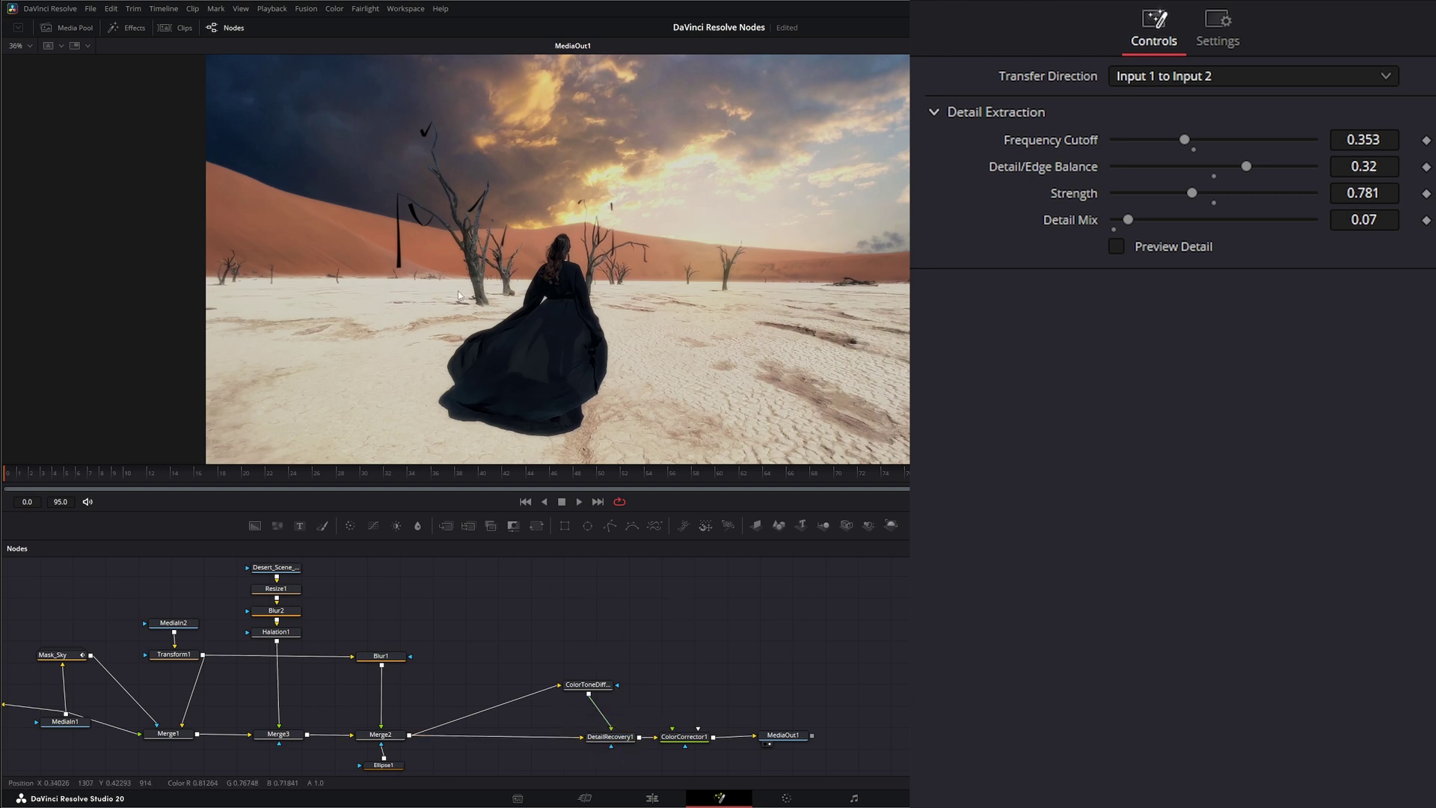
pyautogui.moveTo(593, 644); pyautogui.dragTo(823, 597)
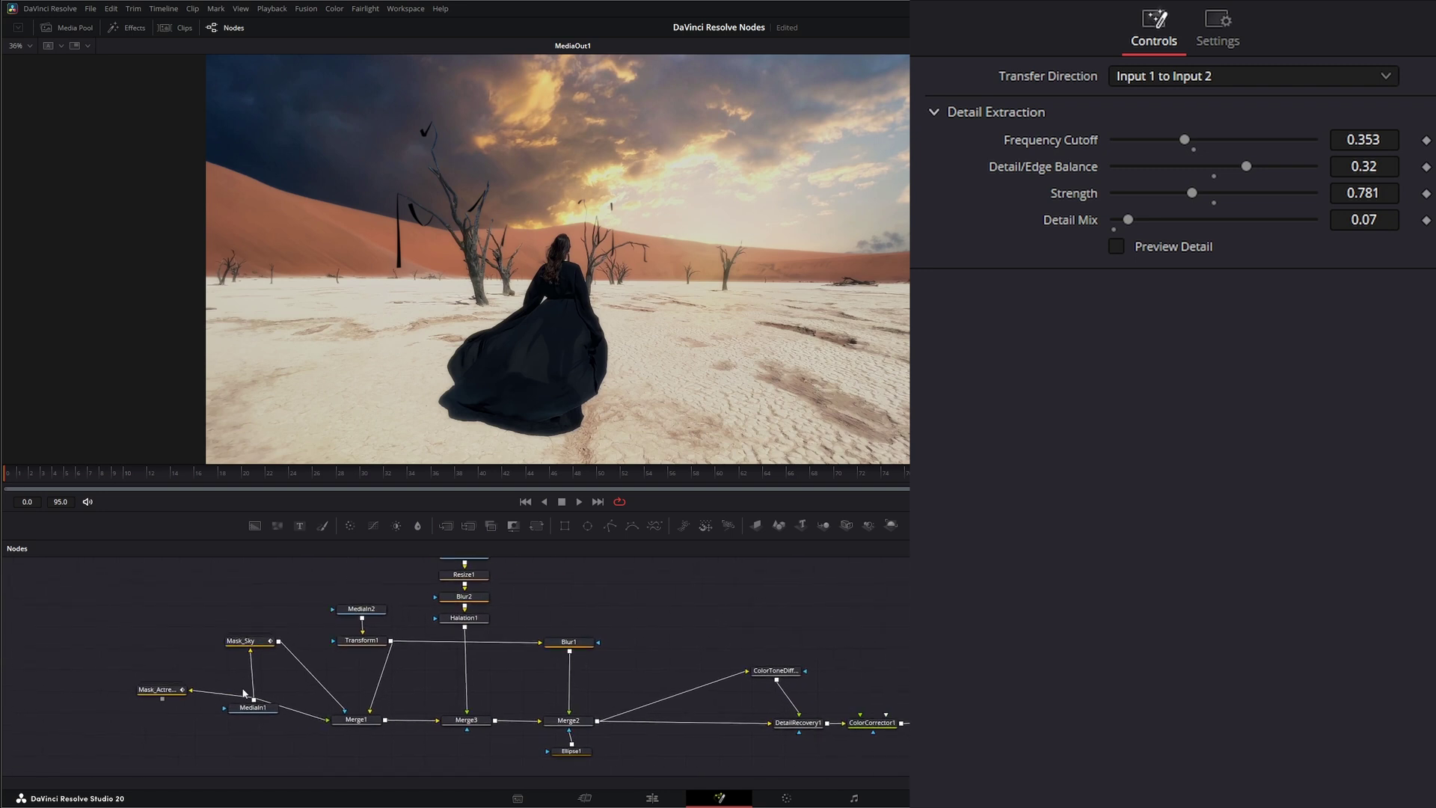
# - Paste a copy of MediaIn1 as MediaIn1_1 and view the raw clip
pyautogui.click(252, 710)
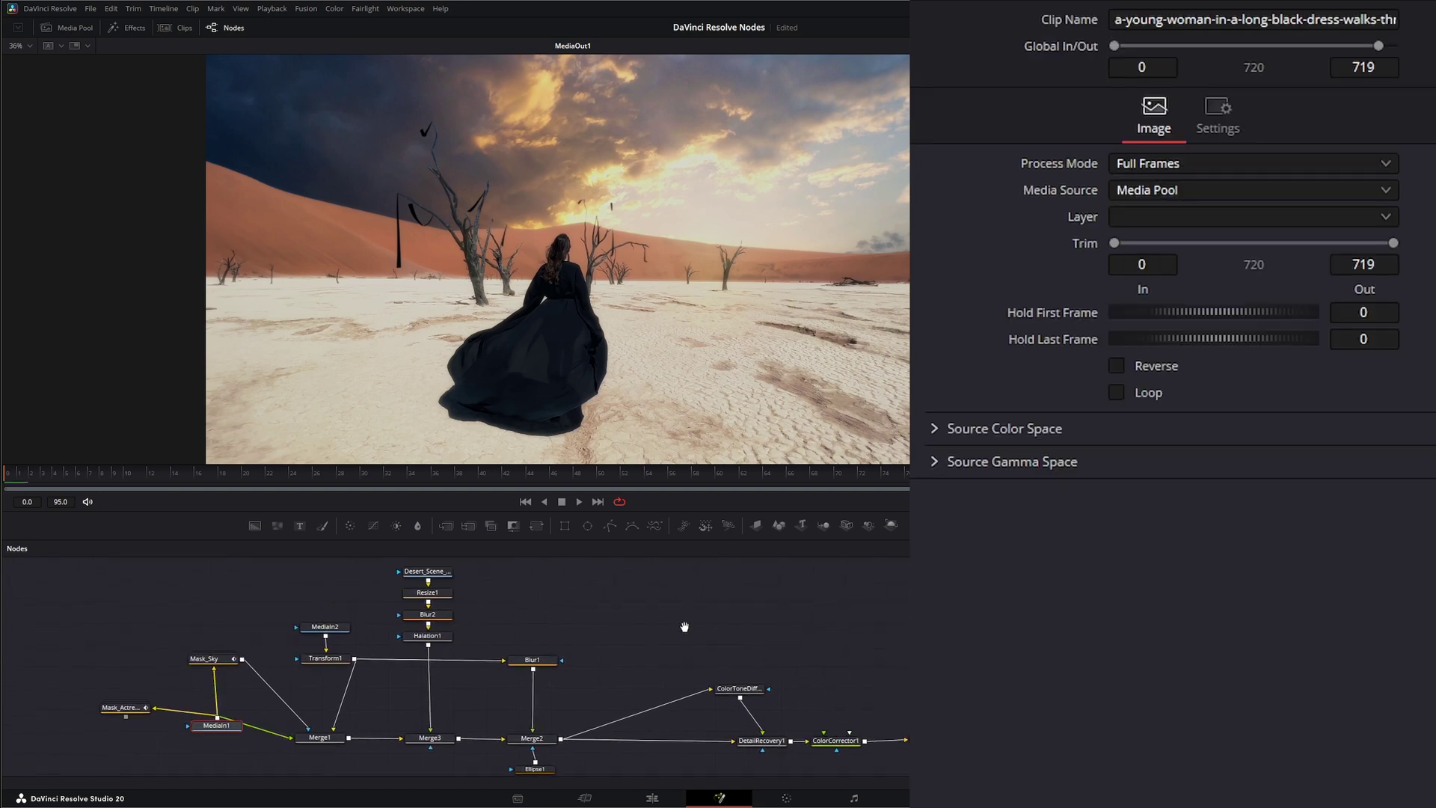
pyautogui.hotkey('ctrl', 'v')
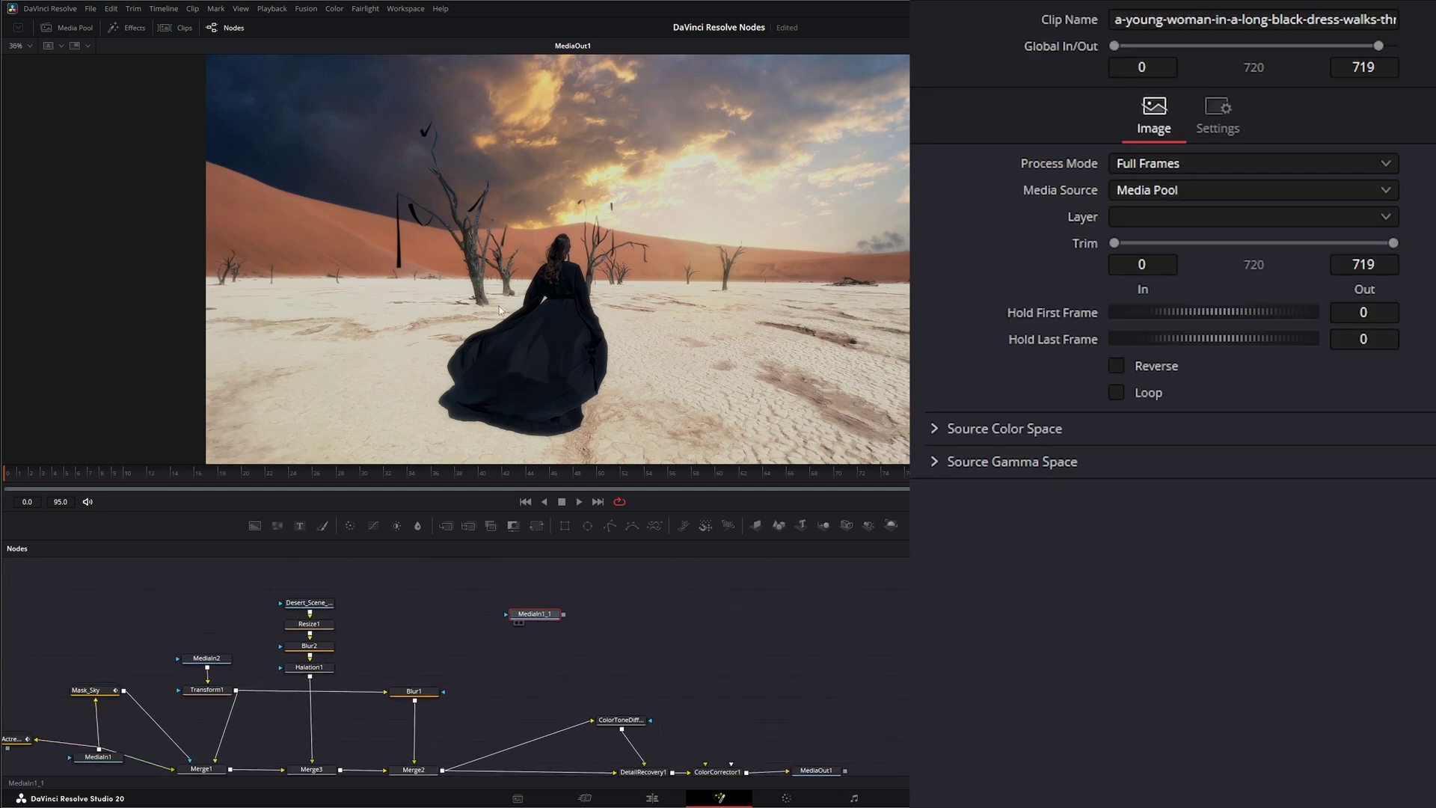
pyautogui.press('1')
pyautogui.moveTo(546, 619); pyautogui.dragTo(542, 618)
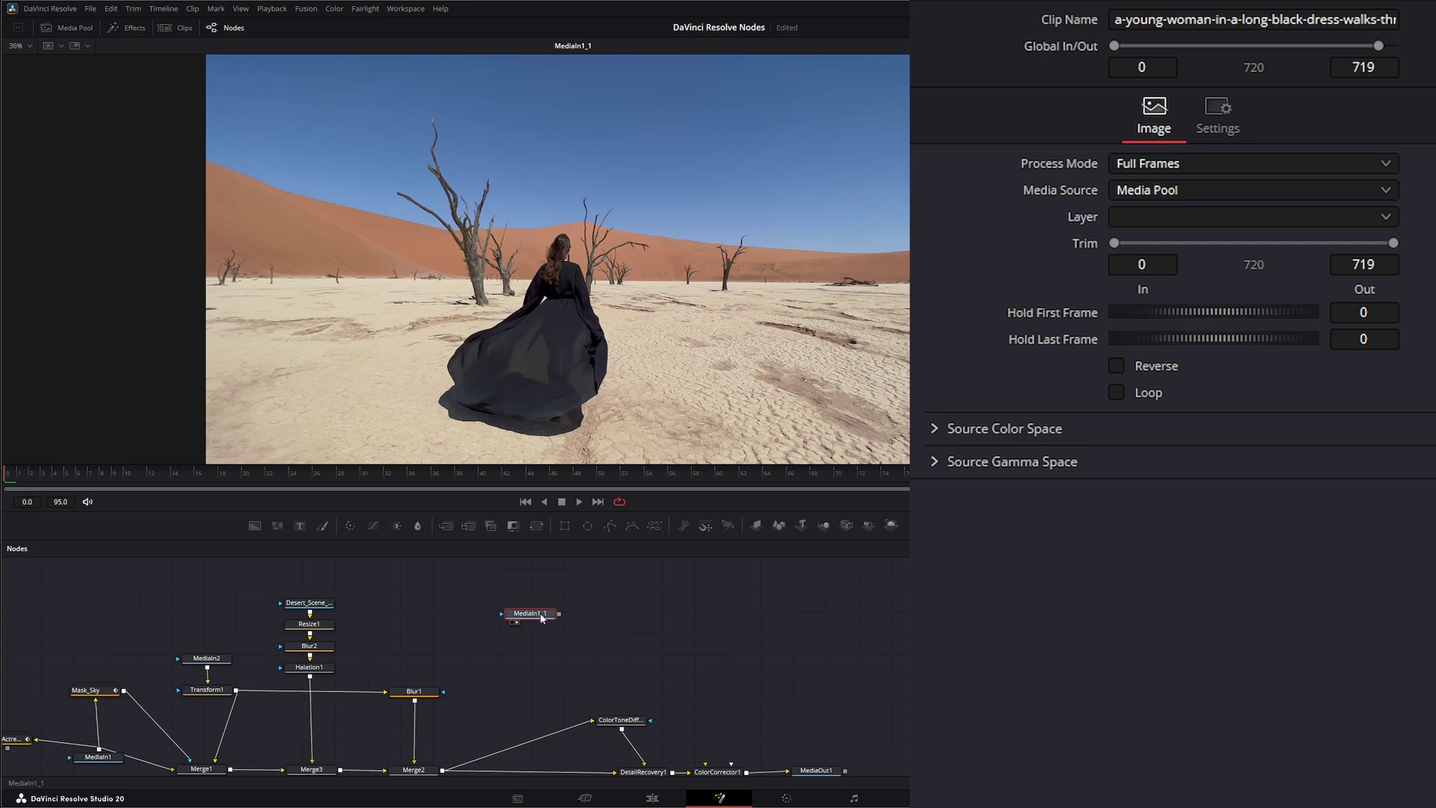
# - Add an Optical Flow node beside MediaIn1_1 and disconnect its input link
pyautogui.hotkey('shift', 'space')
pyautogui.write('lum')
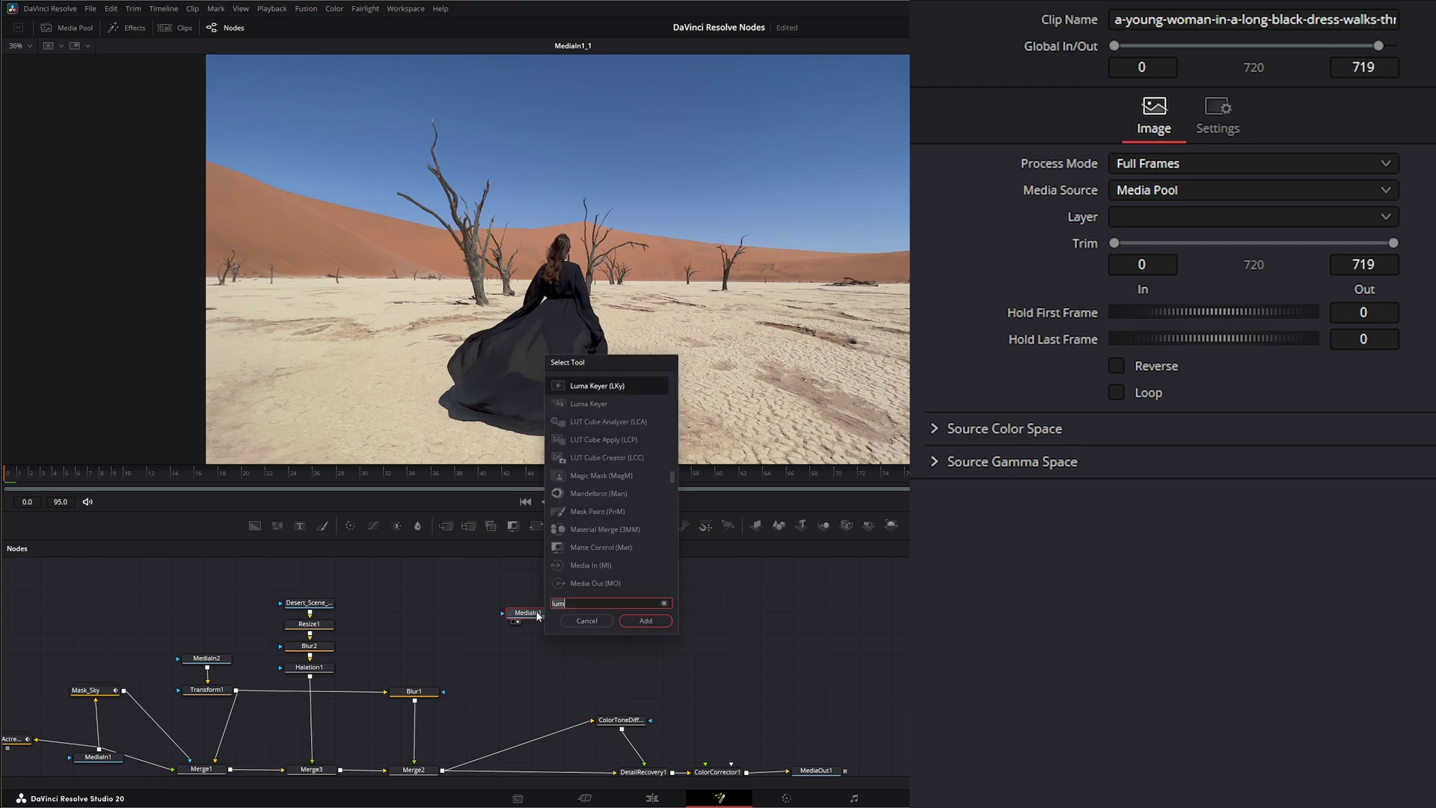
pyautogui.press('BackSpace')
pyautogui.press('BackSpace')
pyautogui.press('BackSpace')
pyautogui.write('opt')
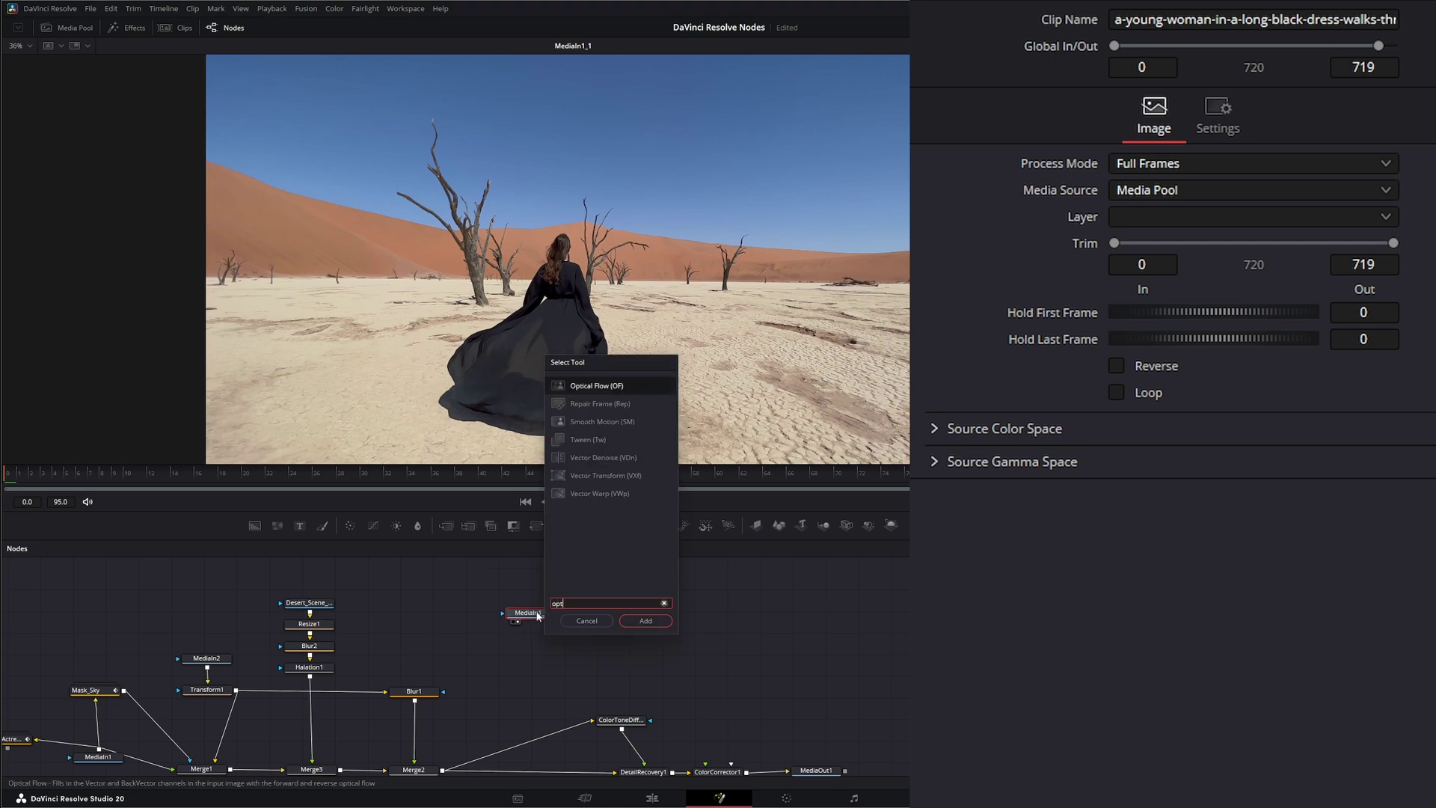
pyautogui.press('Return')
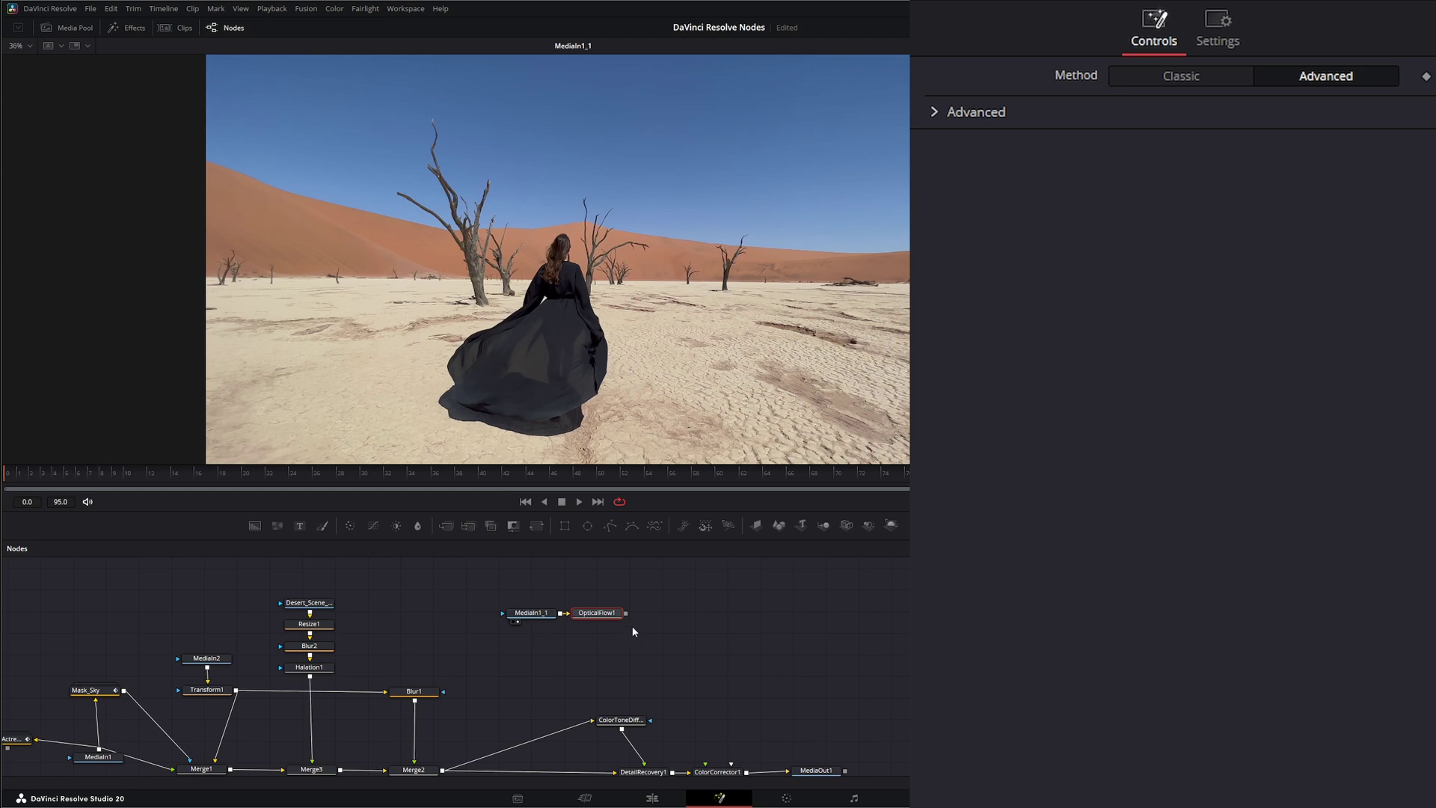
pyautogui.moveTo(603, 615); pyautogui.dragTo(632, 615)
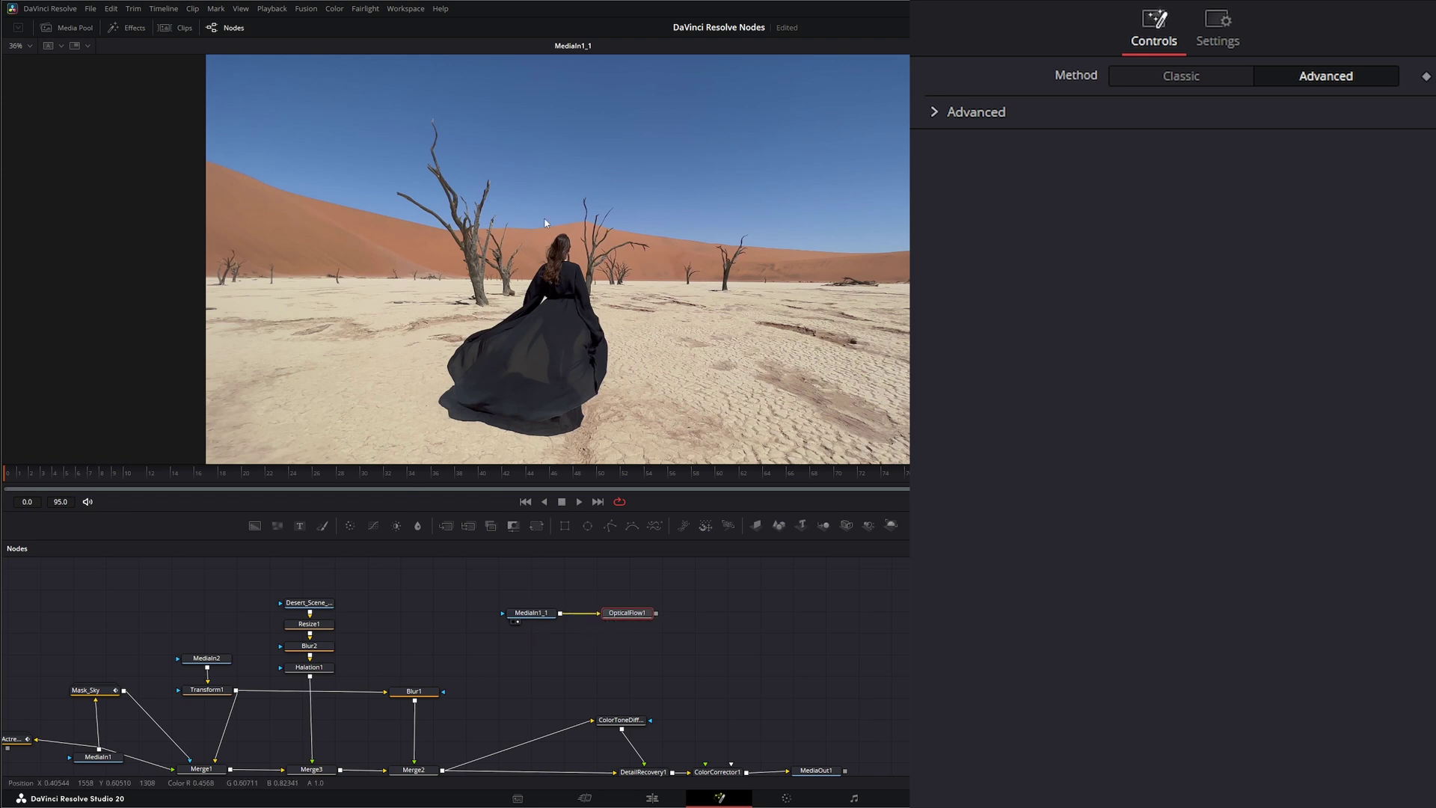
pyautogui.moveTo(601, 618); pyautogui.dragTo(677, 625)
# - Insert a Crop node after MediaIn1_1 and view its output
pyautogui.click(529, 615)
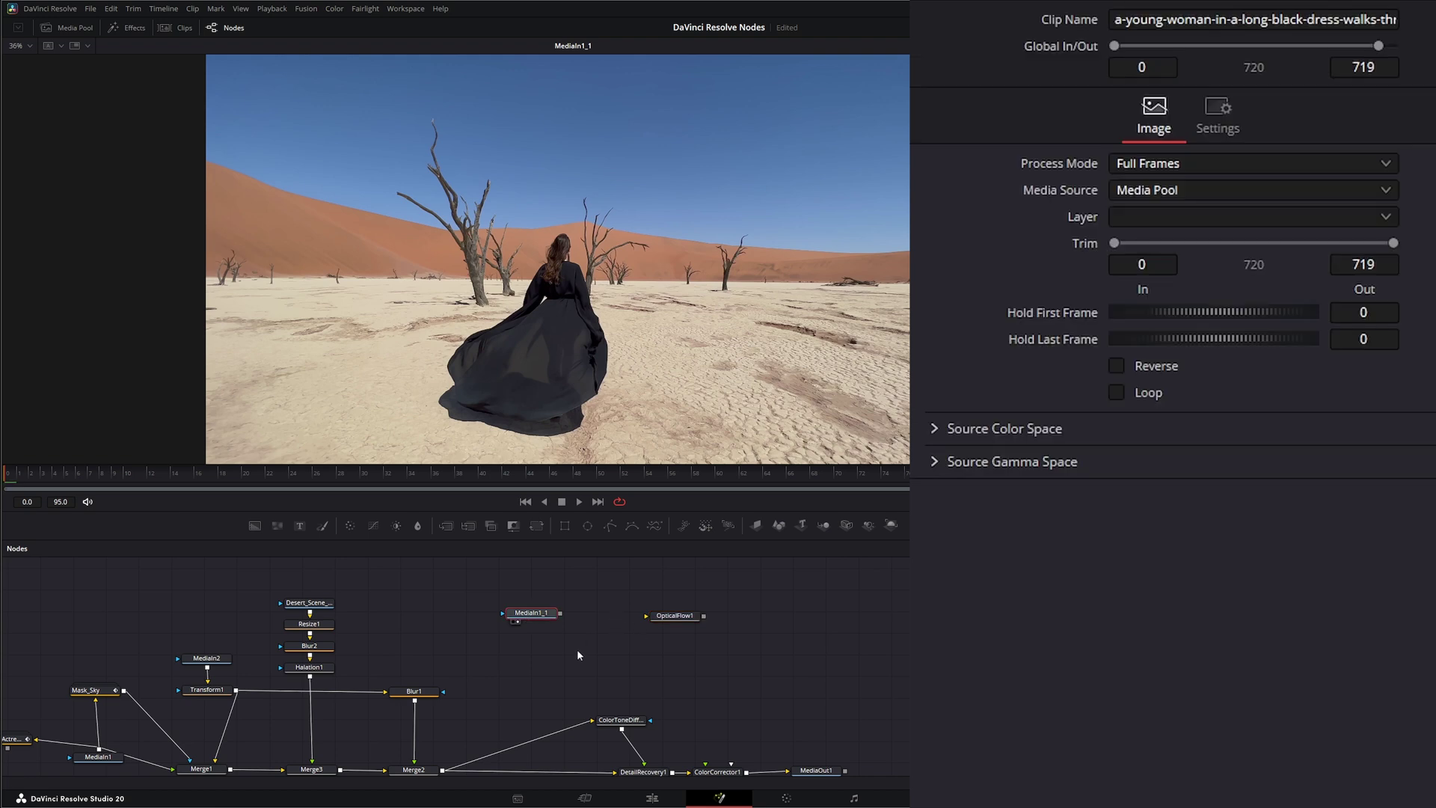
pyautogui.hotkey('shift', 'space')
pyautogui.write('crop')
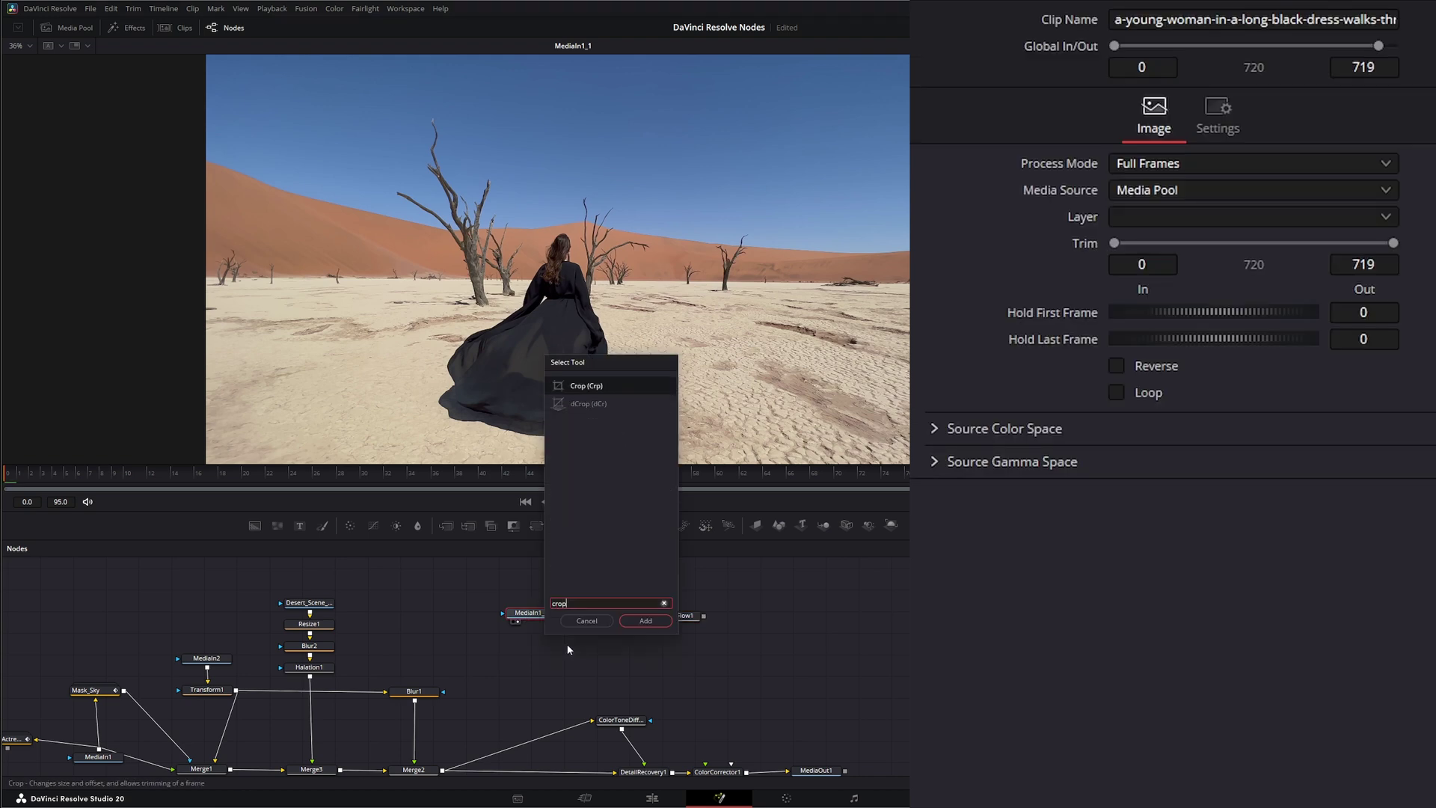
pyautogui.press('Return')
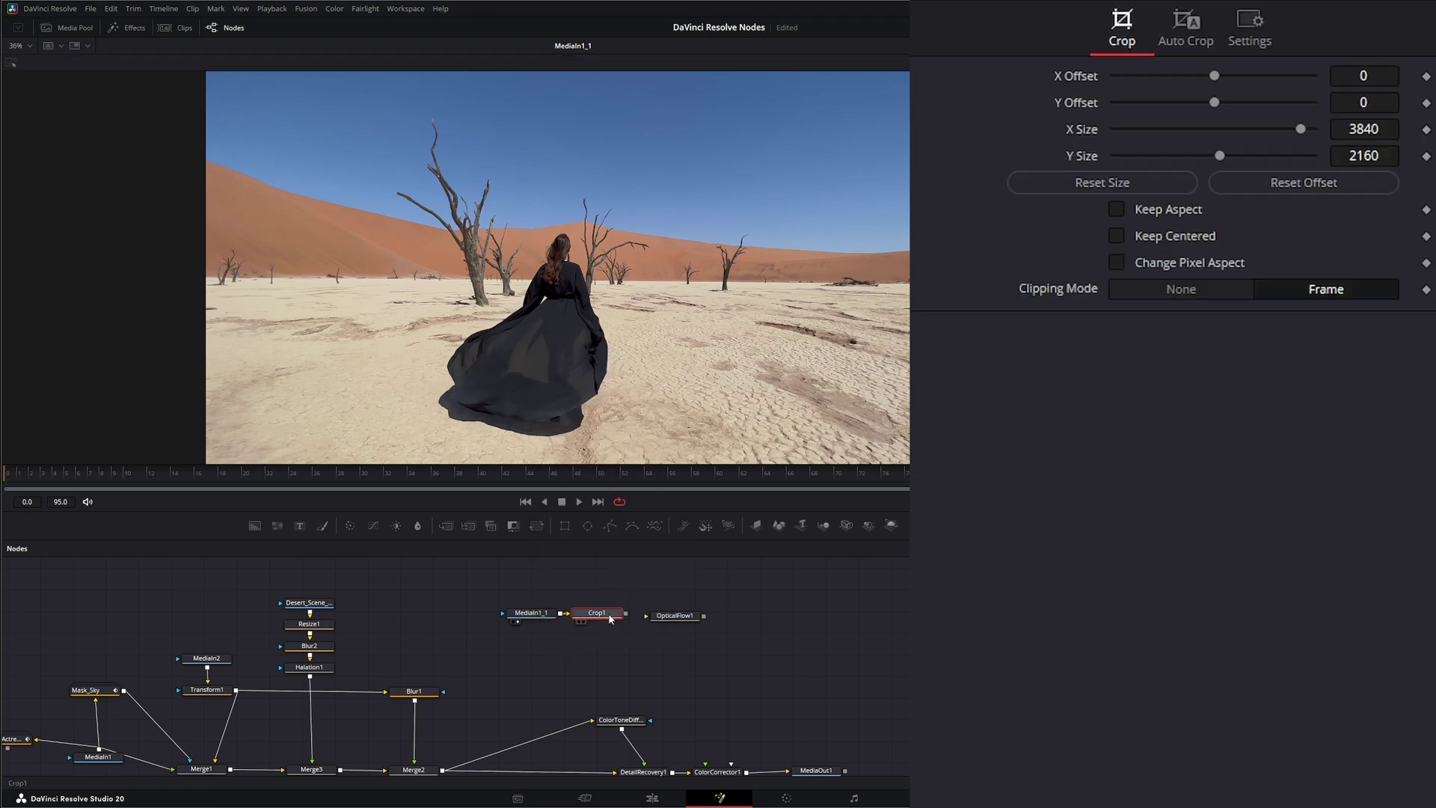
pyautogui.press('1')
# - Crop the frame around the woman to 2069×1437 with X Offset -30, moving OpticalFlow1 aside
pyautogui.moveTo(552, 385); pyautogui.dragTo(505, 347)
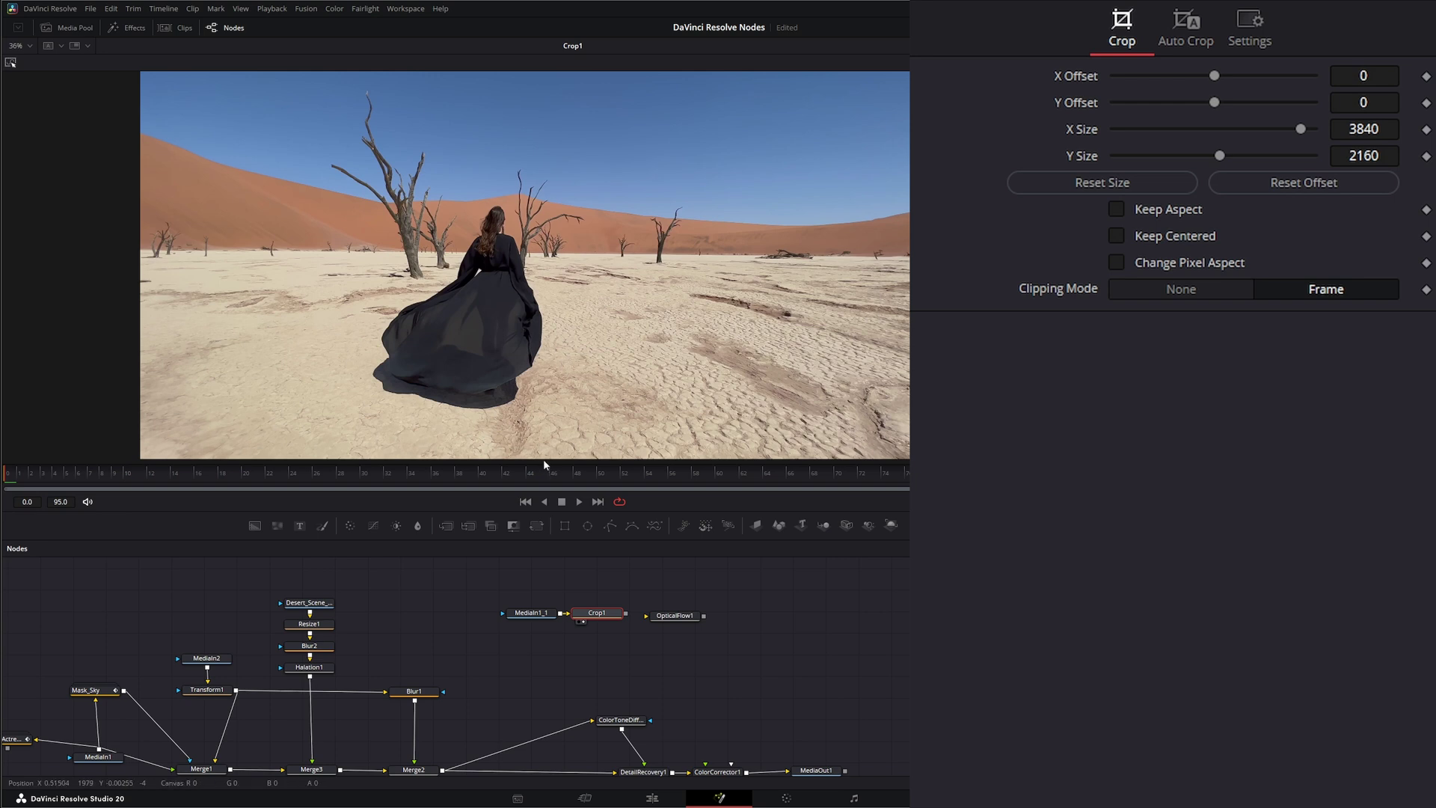
pyautogui.moveTo(556, 389); pyautogui.dragTo(136, 172)
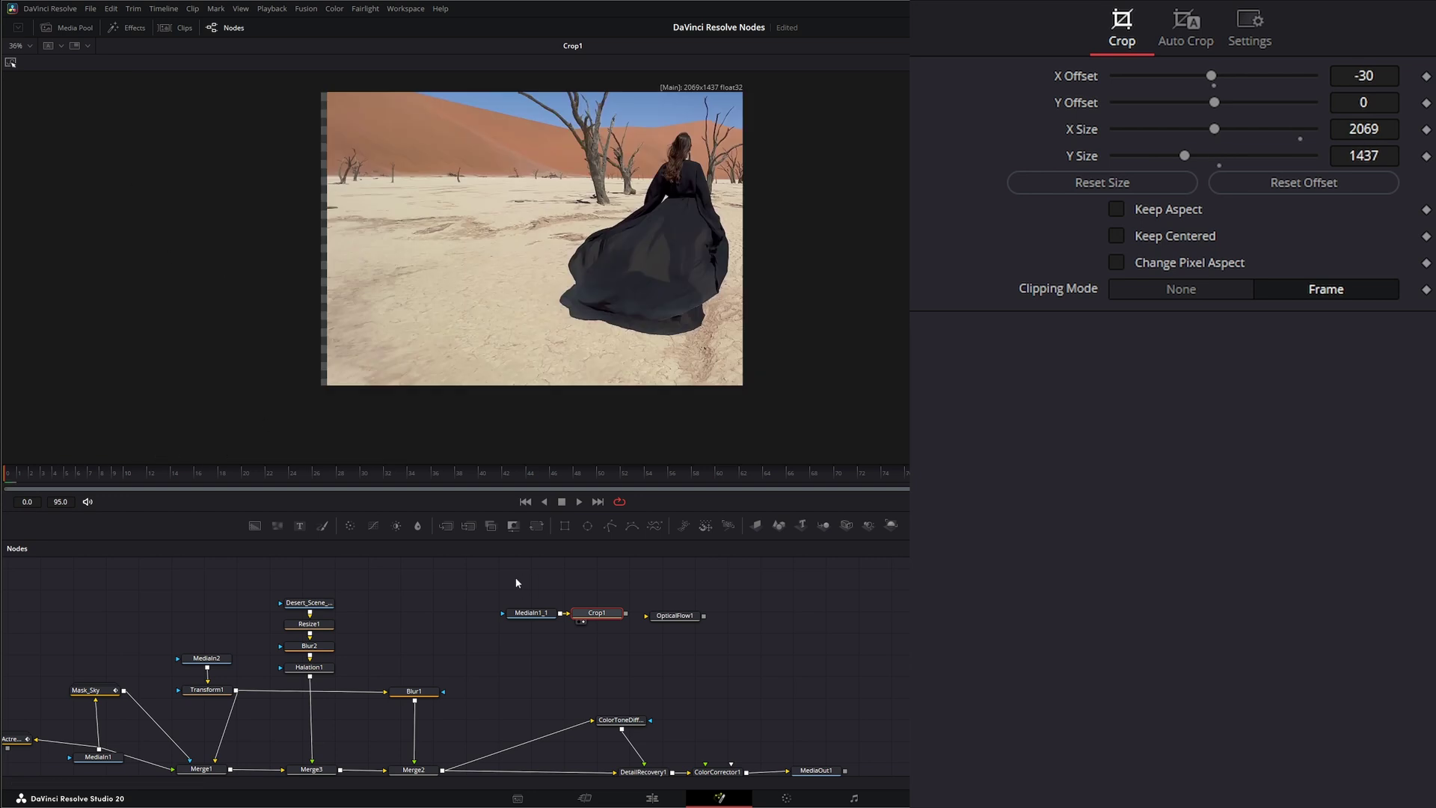
pyautogui.click(671, 621)
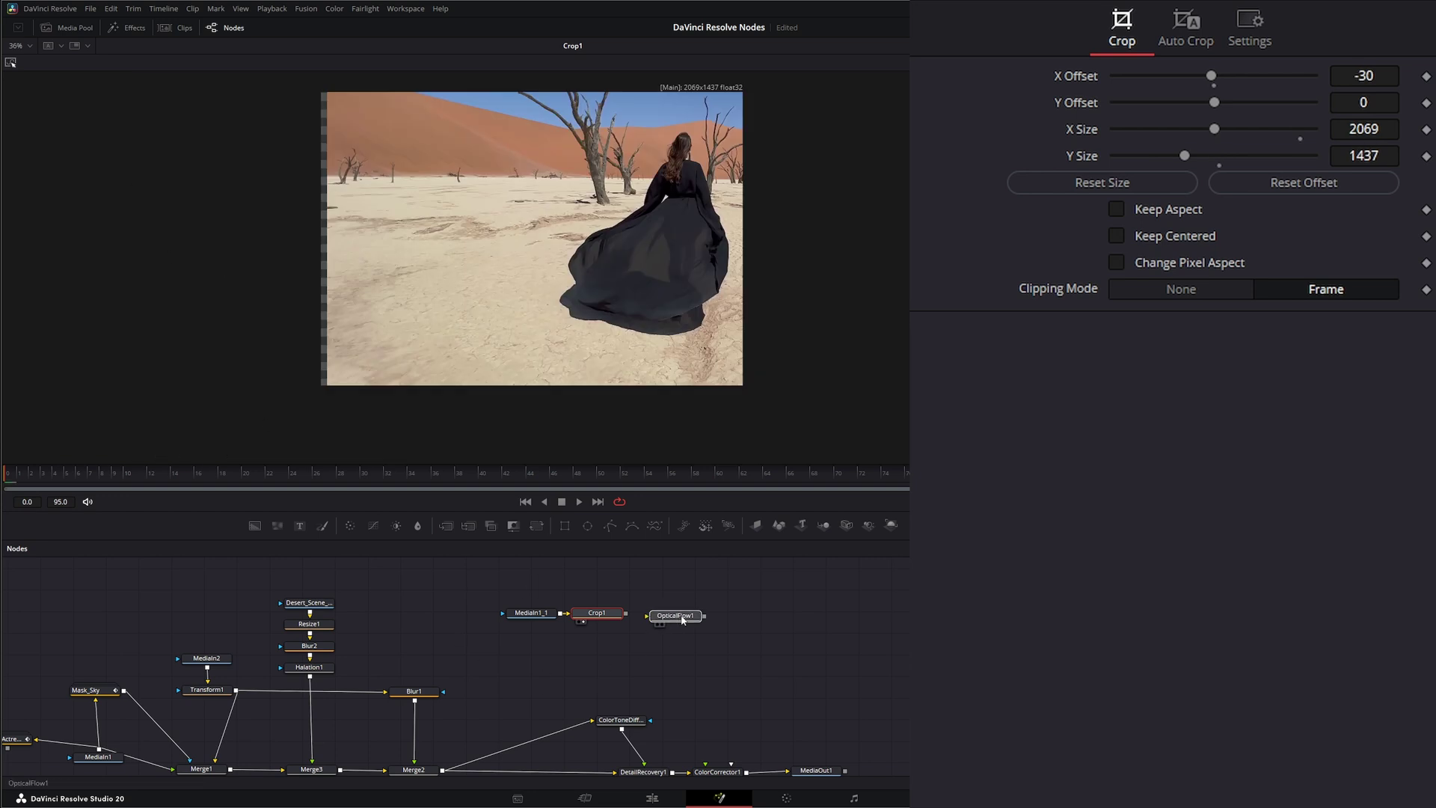
pyautogui.click(598, 615)
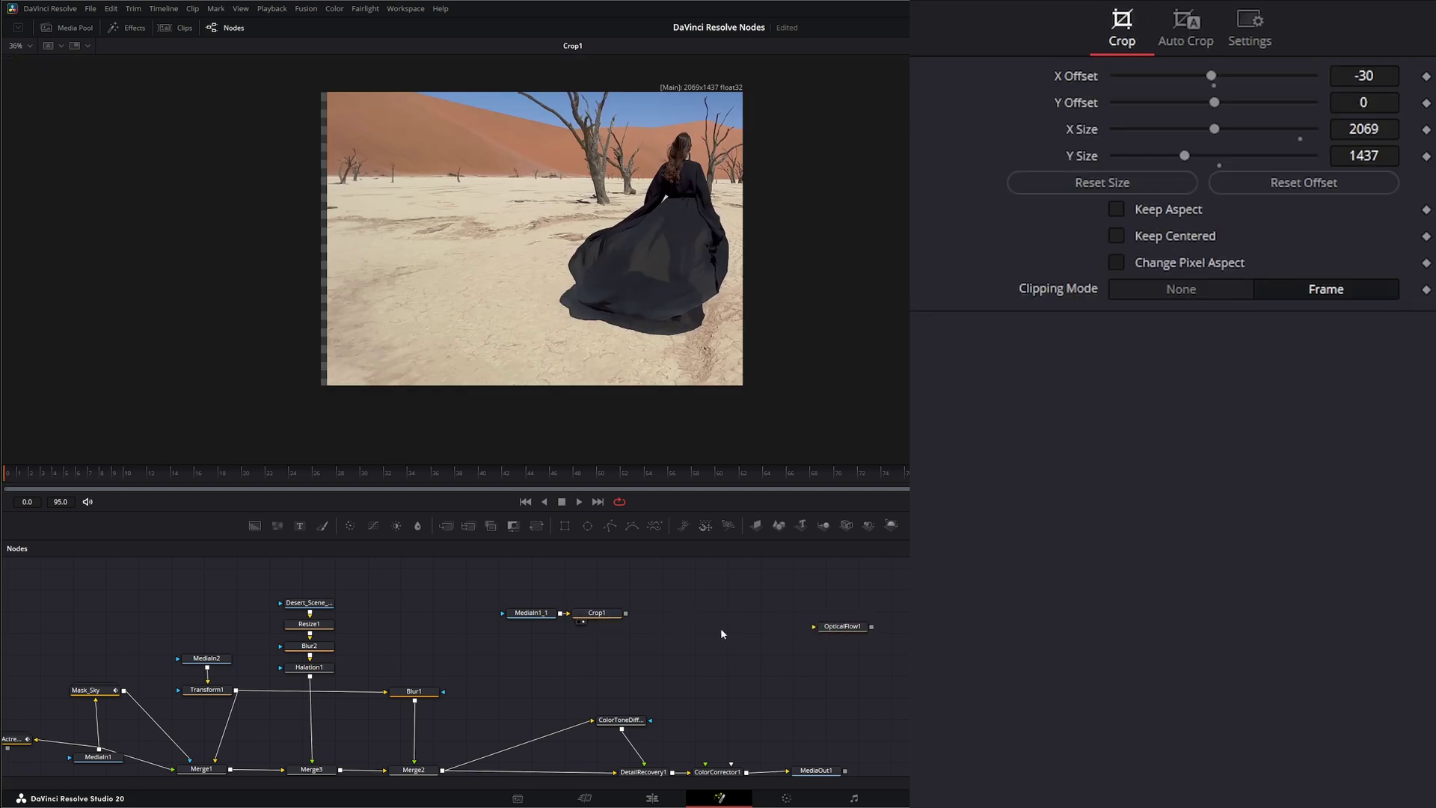
# - Paste a Crop1_1 copy right of Crop1, connected to Crop1's output
pyautogui.hotkey('ctrl', 'v')
pyautogui.moveTo(686, 609); pyautogui.dragTo(734, 617)
pyautogui.moveTo(627, 614); pyautogui.dragTo(738, 620)
pyautogui.press('1')
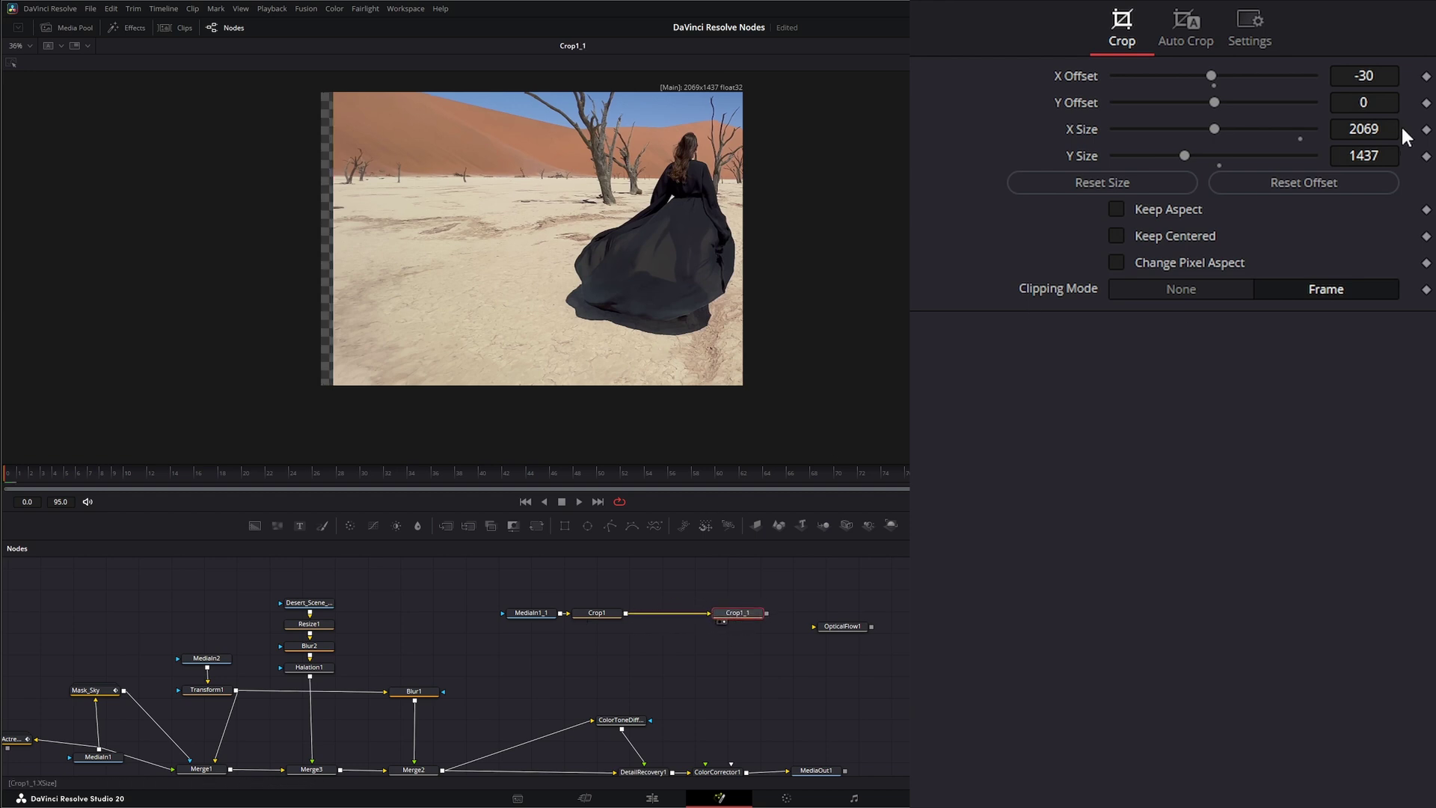
# - Set Crop1_1 to 3840×2160 with X Offset 30, and insert OpticalFlow1 between the crops
pyautogui.click(1371, 128)
pyautogui.write('3840')
pyautogui.press('Tab')
pyautogui.write('2')
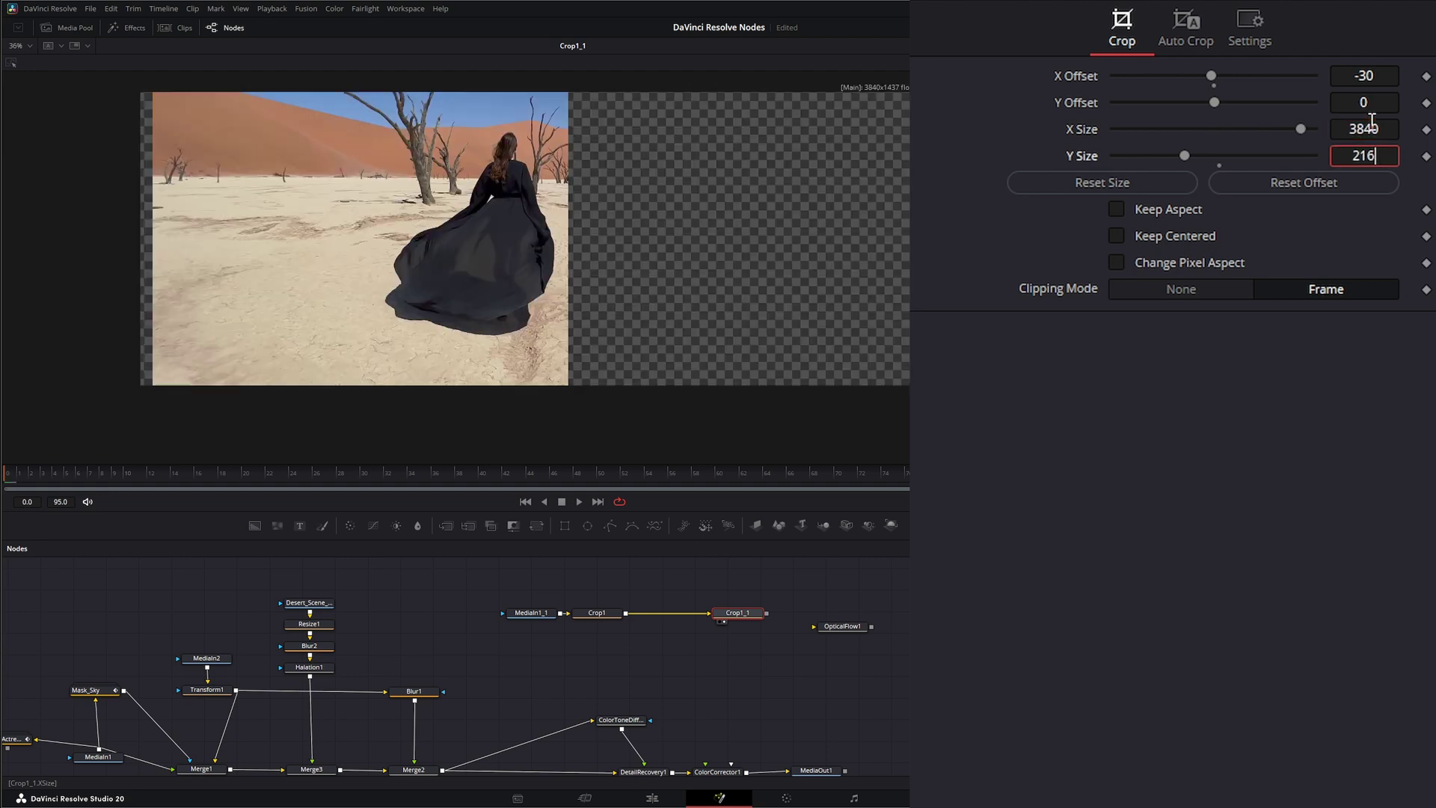
pyautogui.click(1354, 76)
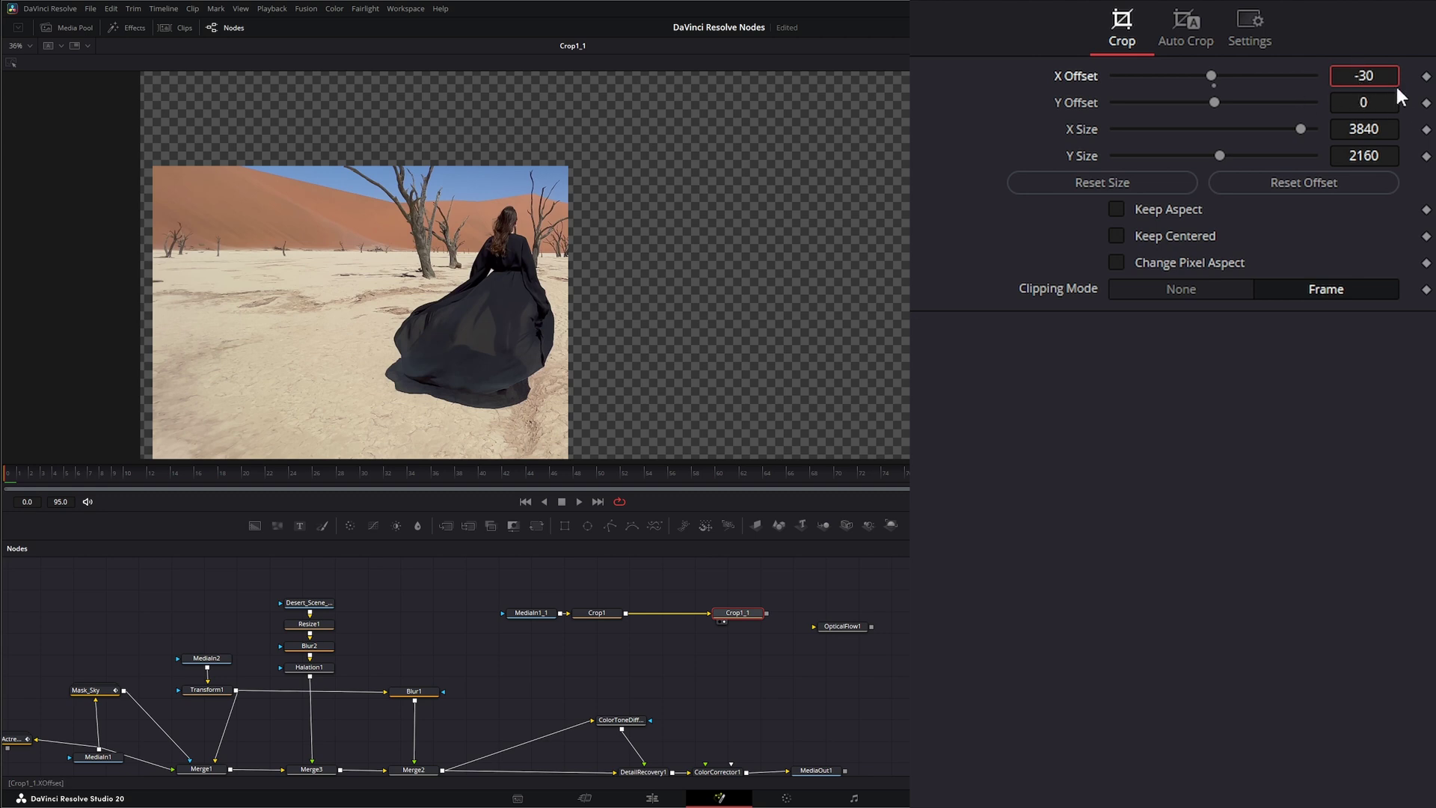
pyautogui.press('Tab')
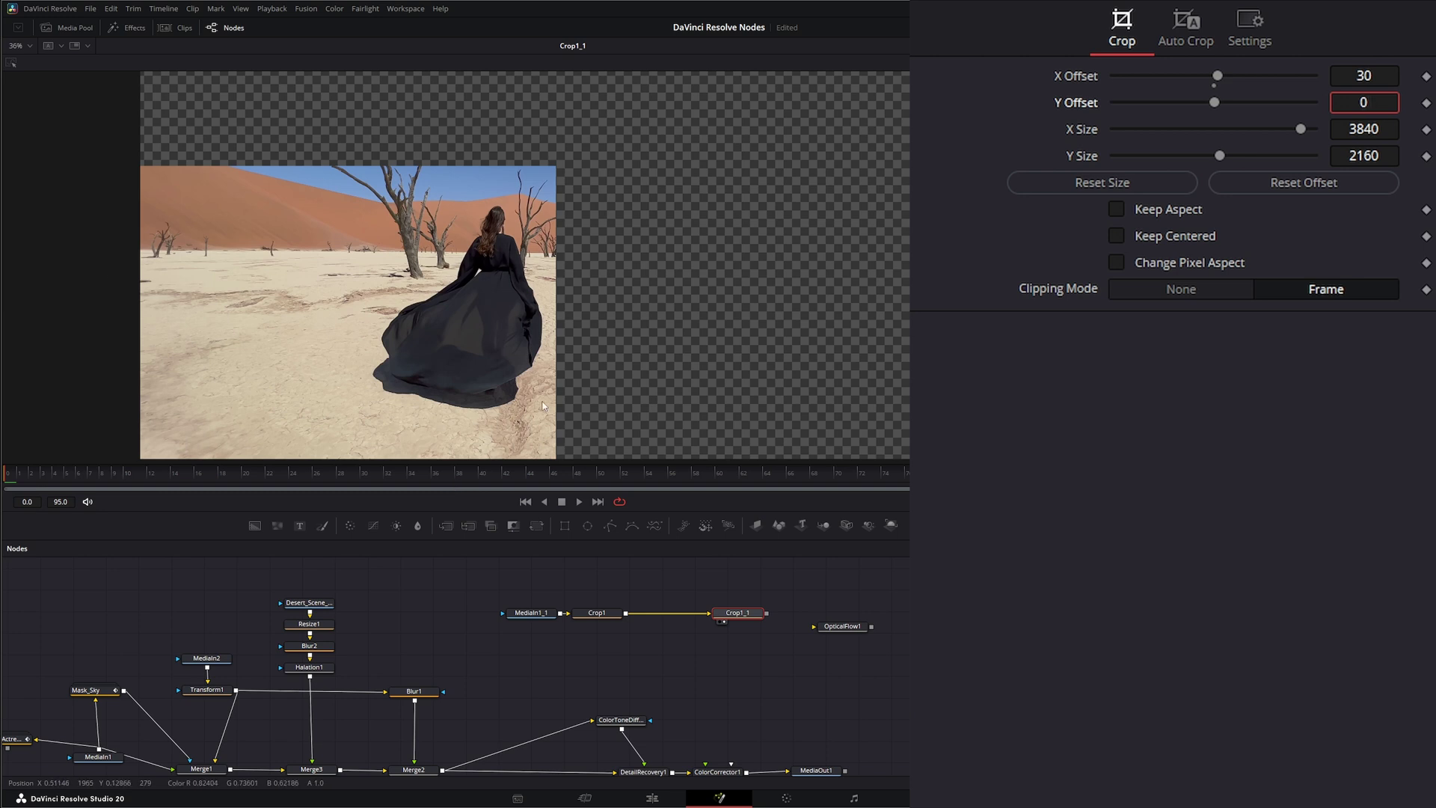
pyautogui.moveTo(744, 615); pyautogui.dragTo(666, 618)
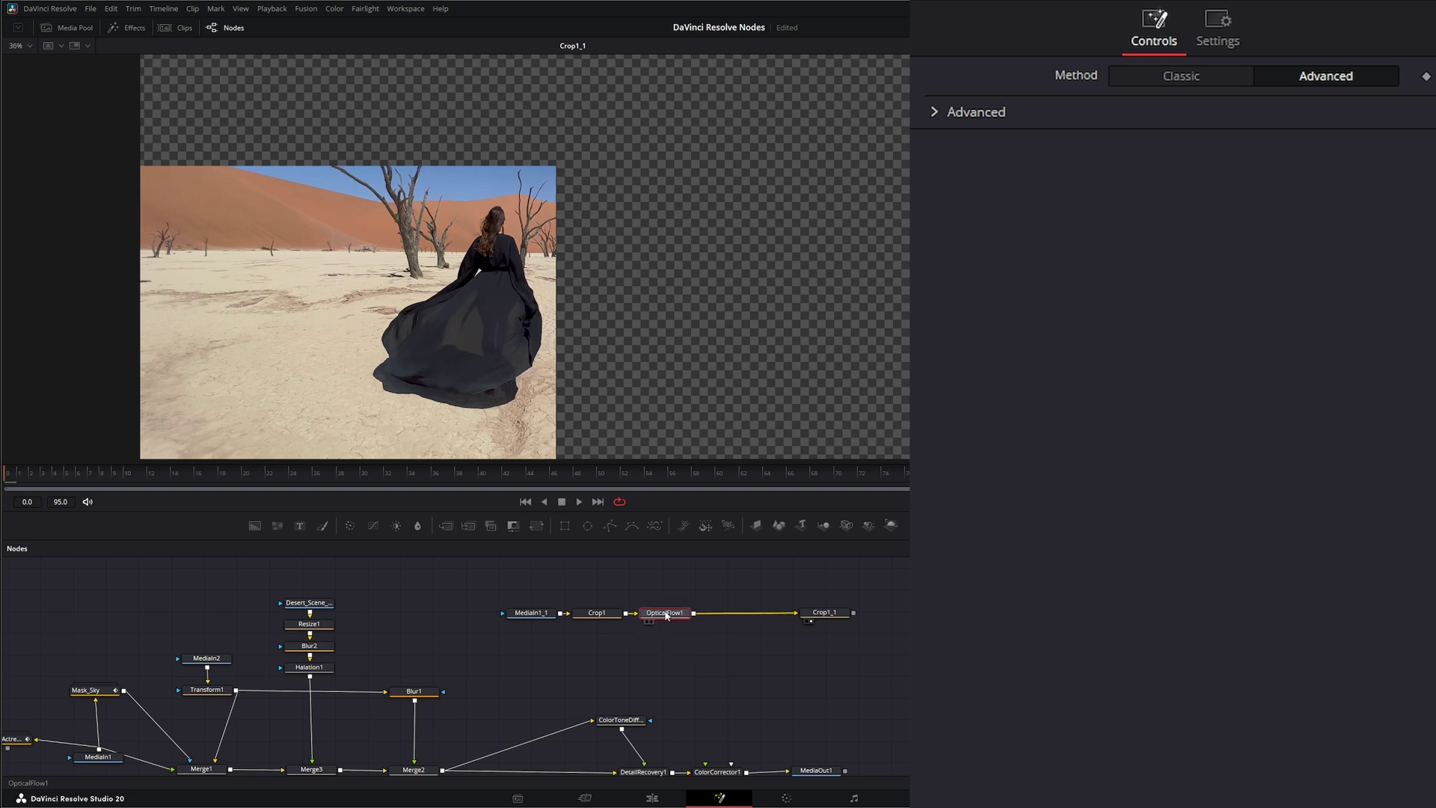
# - Inspect the motion-vector channel in the viewer, then return to the colour image
pyautogui.rightClick(397, 294)
pyautogui.moveTo(423, 314)
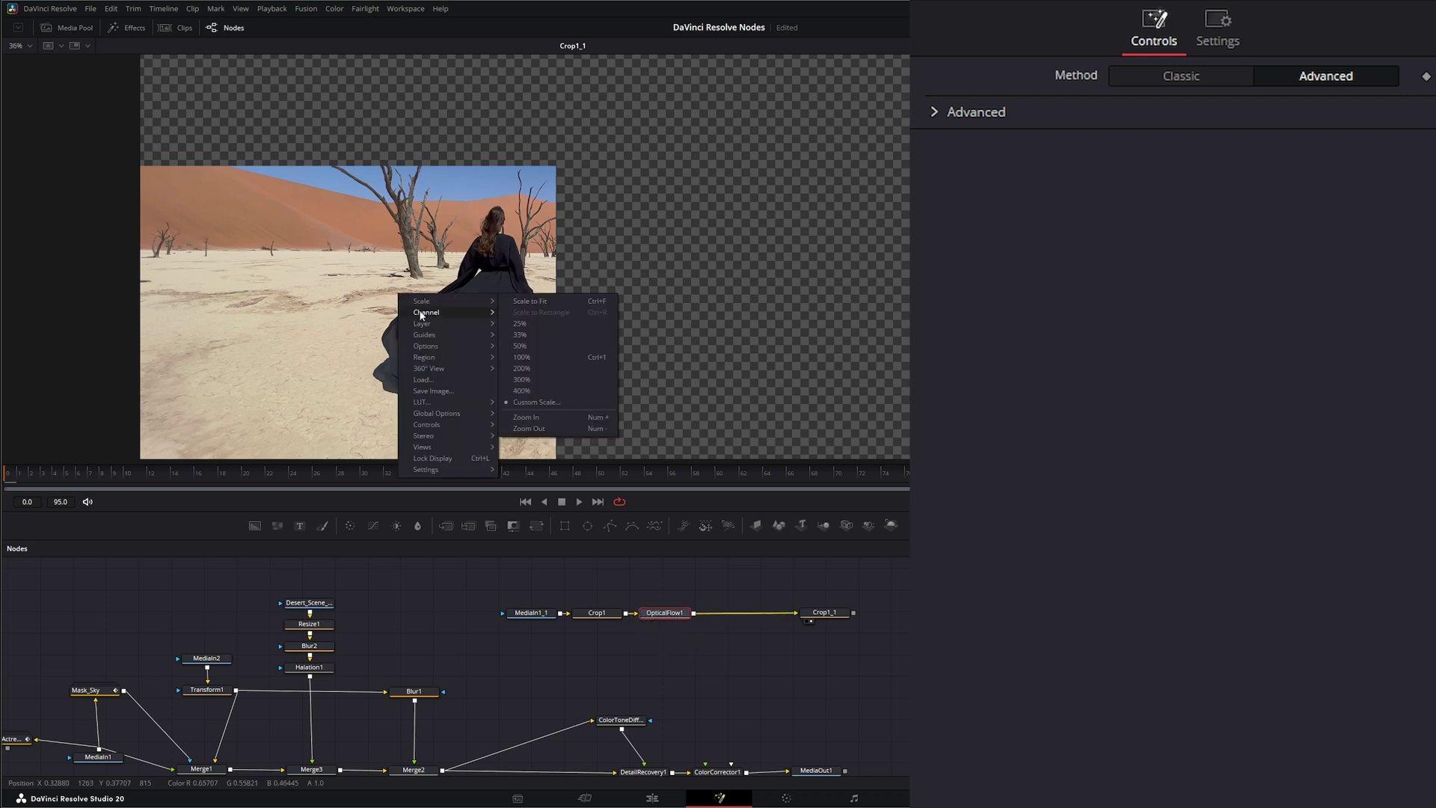
pyautogui.click(527, 369)
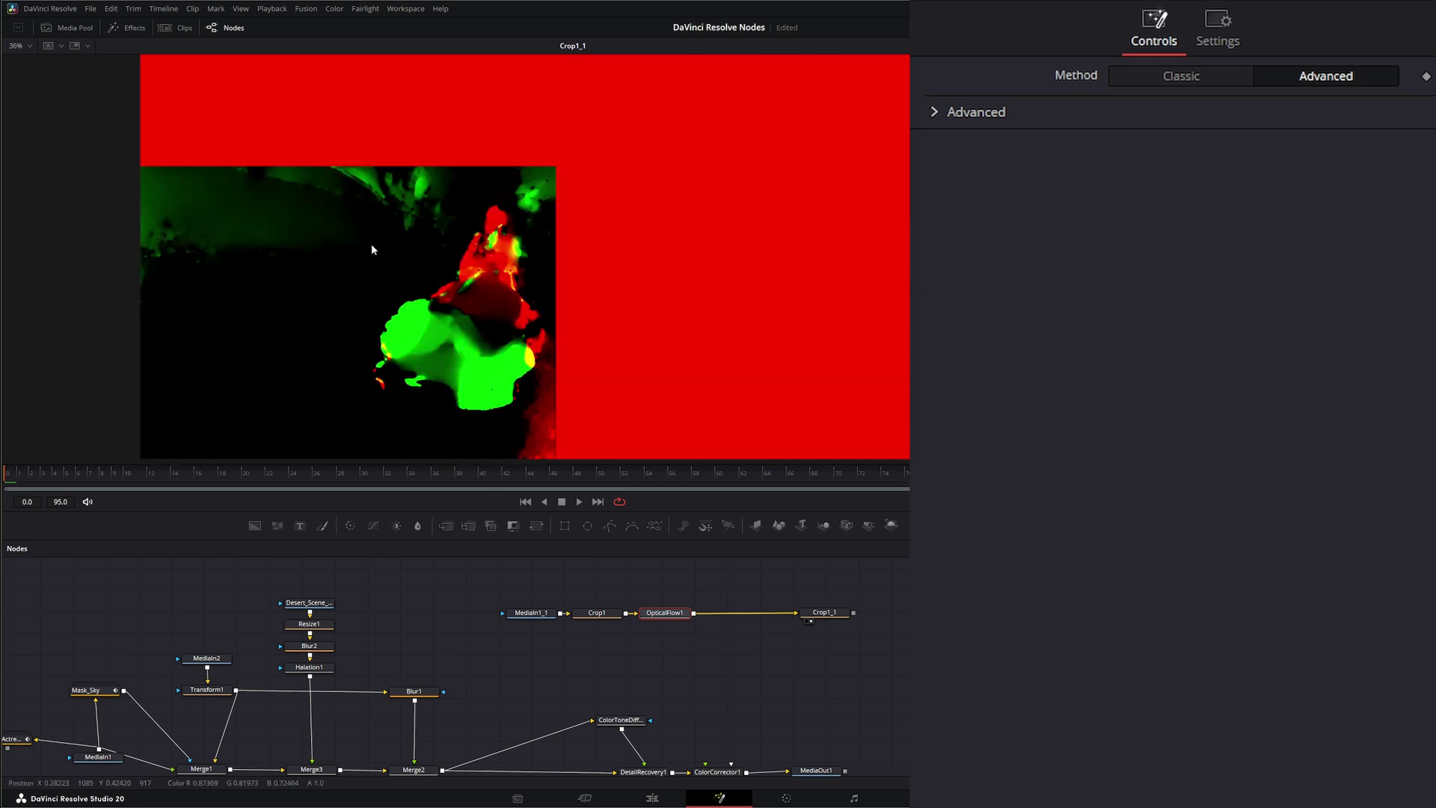
pyautogui.rightClick(411, 333)
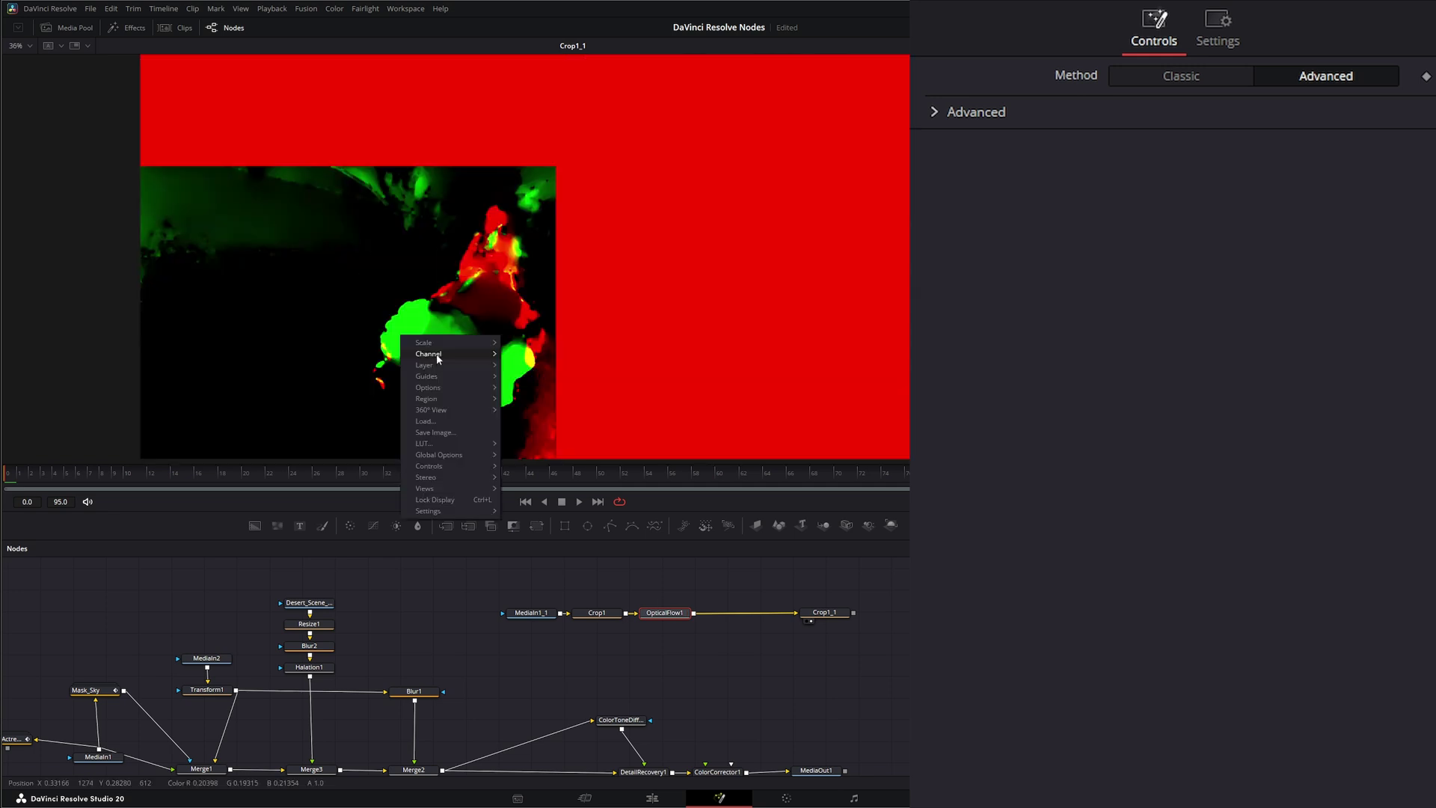
pyautogui.moveTo(436, 353)
pyautogui.click(533, 359)
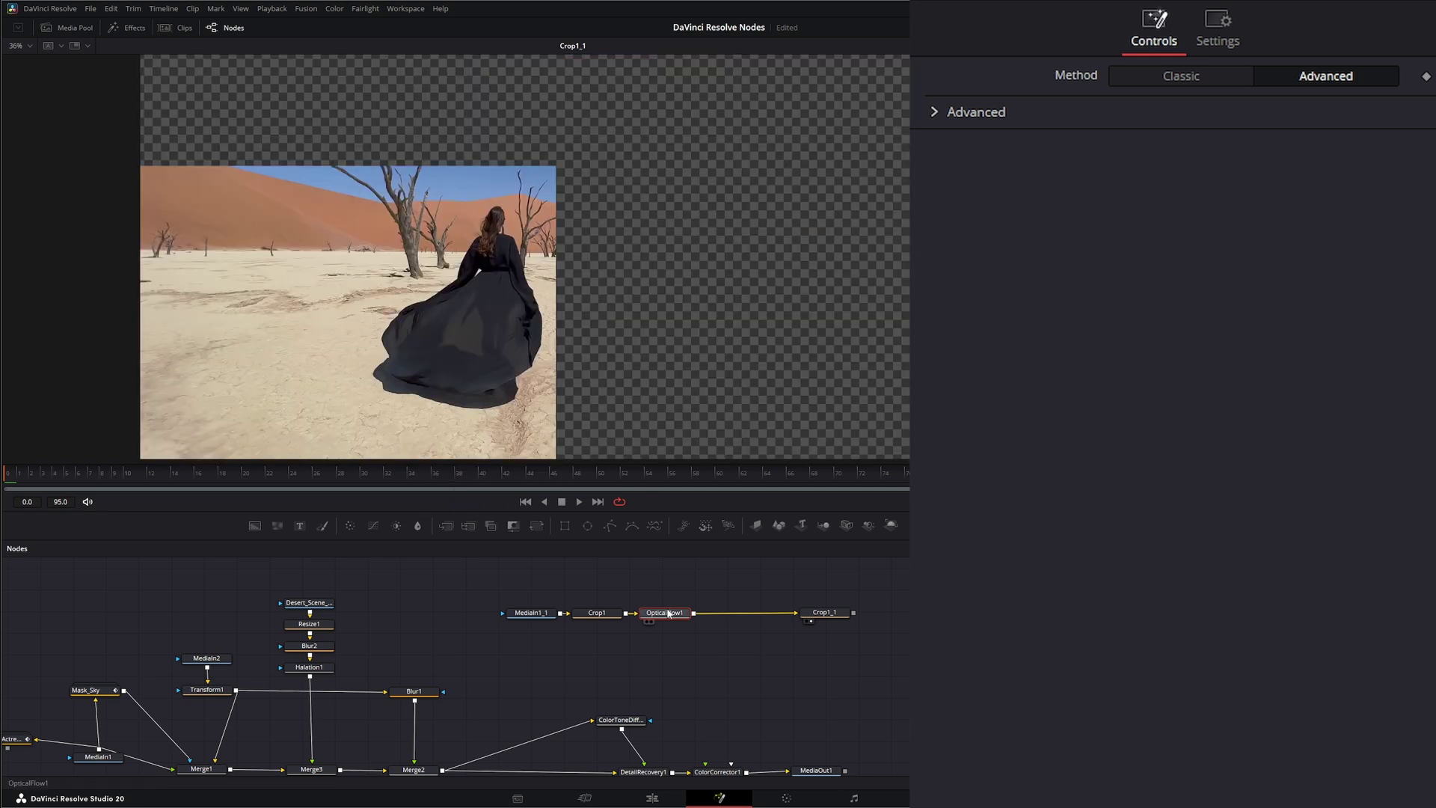
# - Add a Vector Warp node after OpticalFlow1 set to Generate Warp
pyautogui.hotkey('shift', 'space')
pyautogui.write('crop')
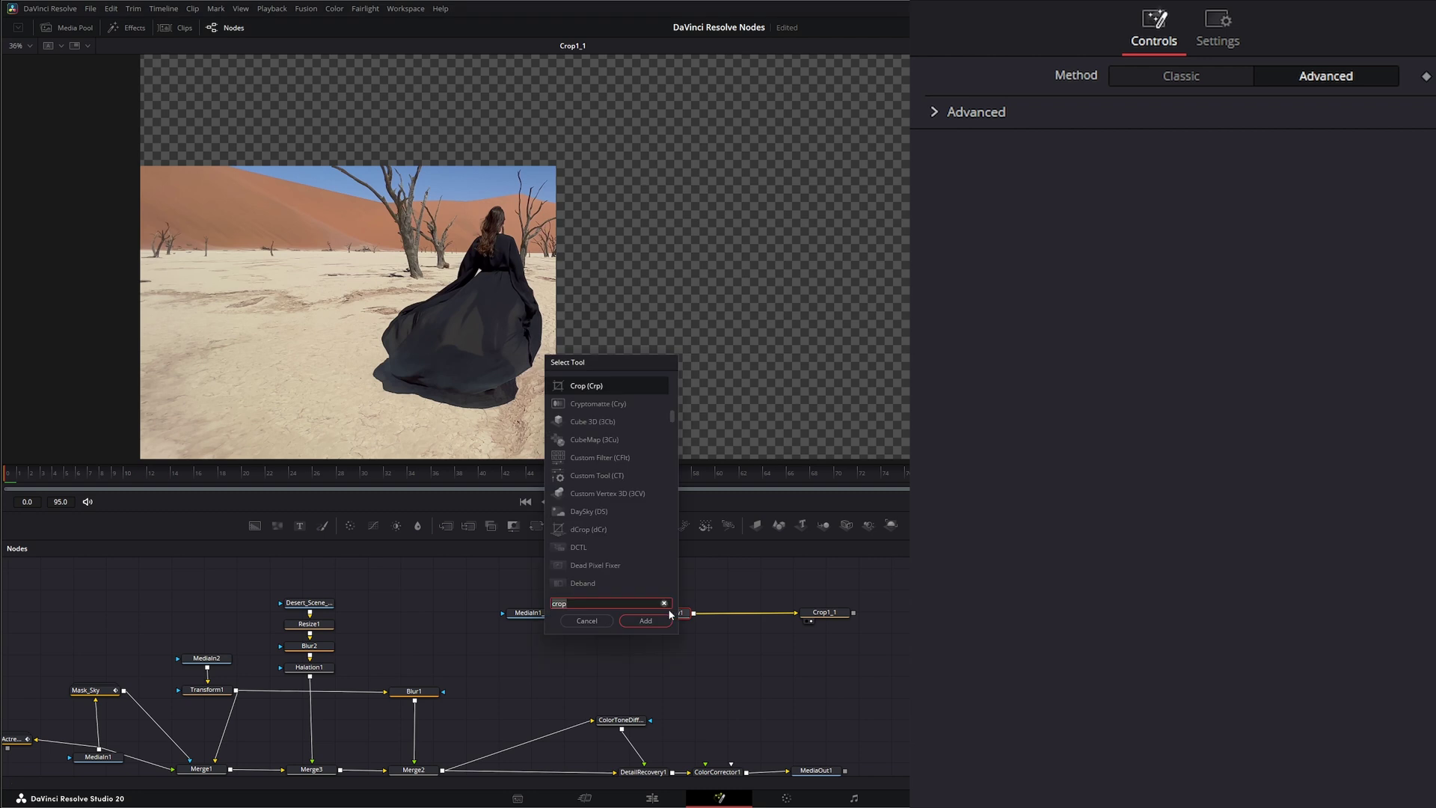
pyautogui.press('BackSpace')
pyautogui.press('BackSpace')
pyautogui.press('BackSpace')
pyautogui.press('BackSpace')
pyautogui.write('vect')
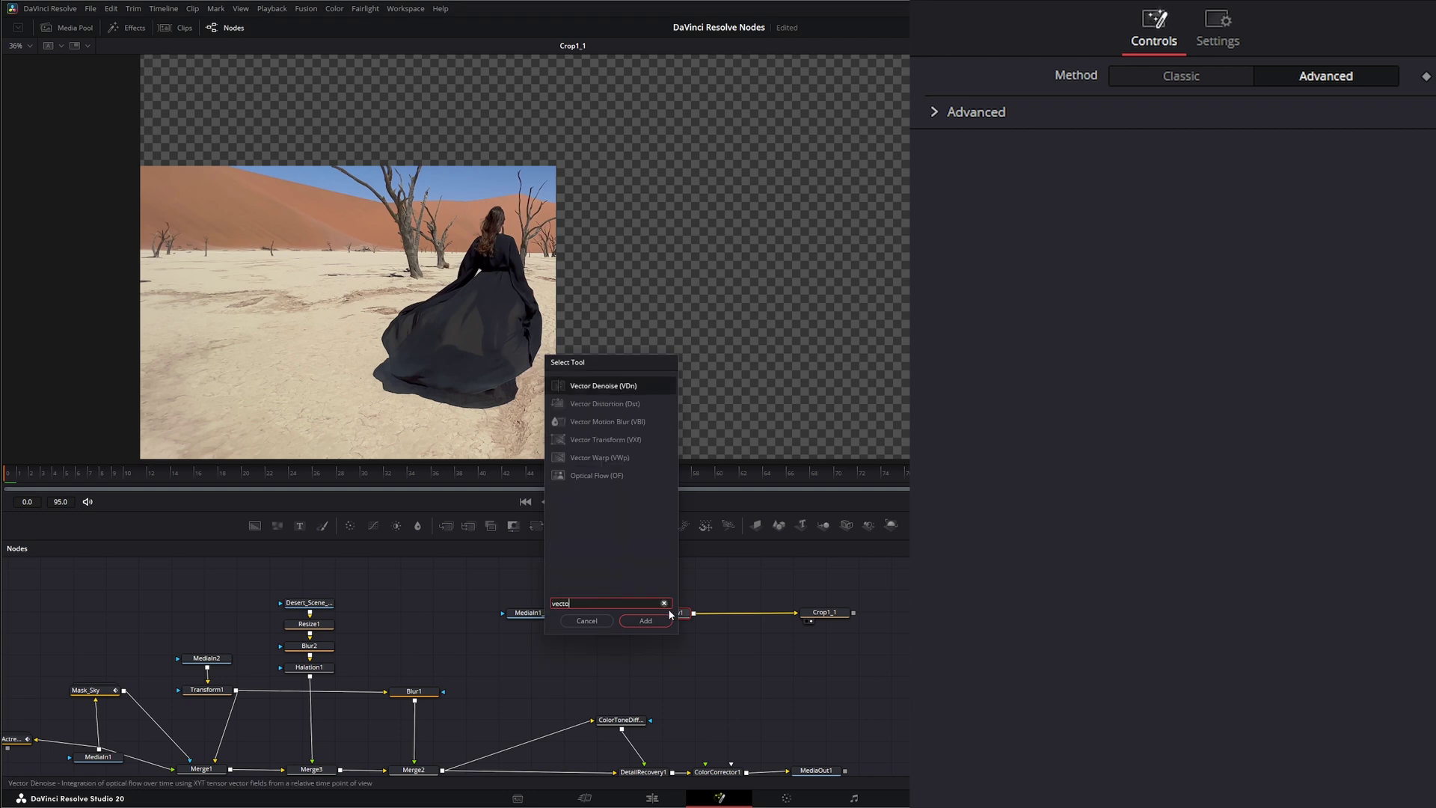
pyautogui.click(590, 458)
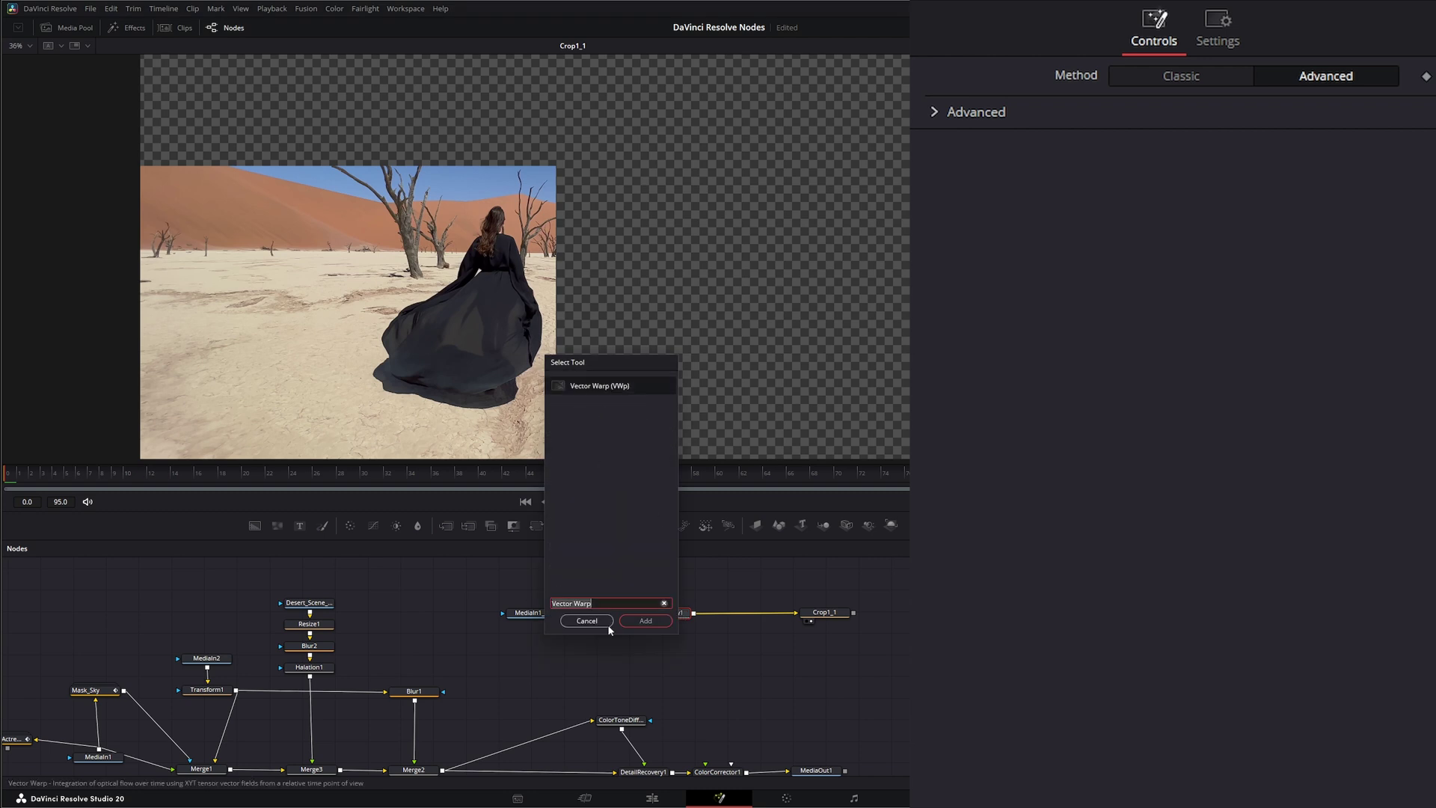
pyautogui.click(646, 621)
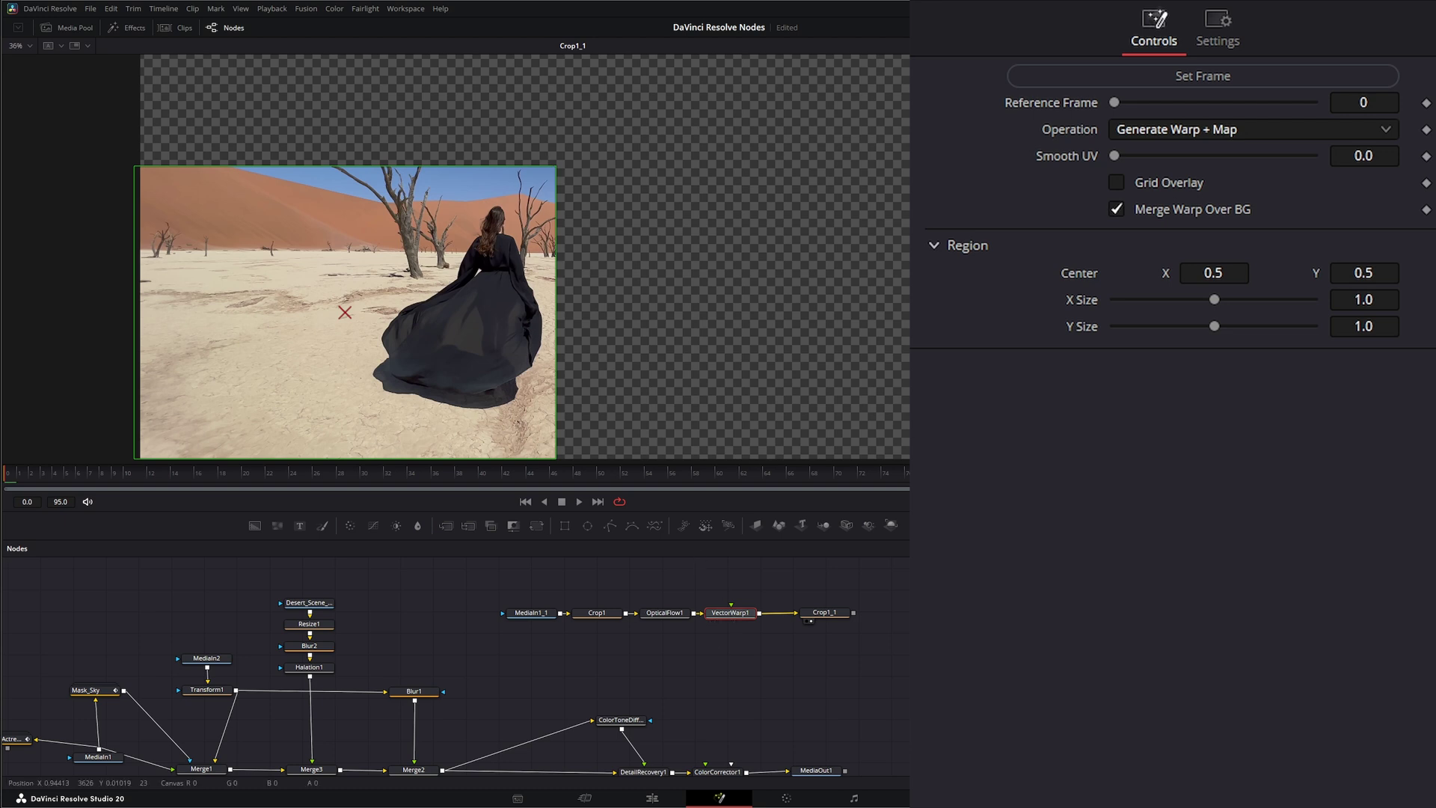
pyautogui.click(1174, 130)
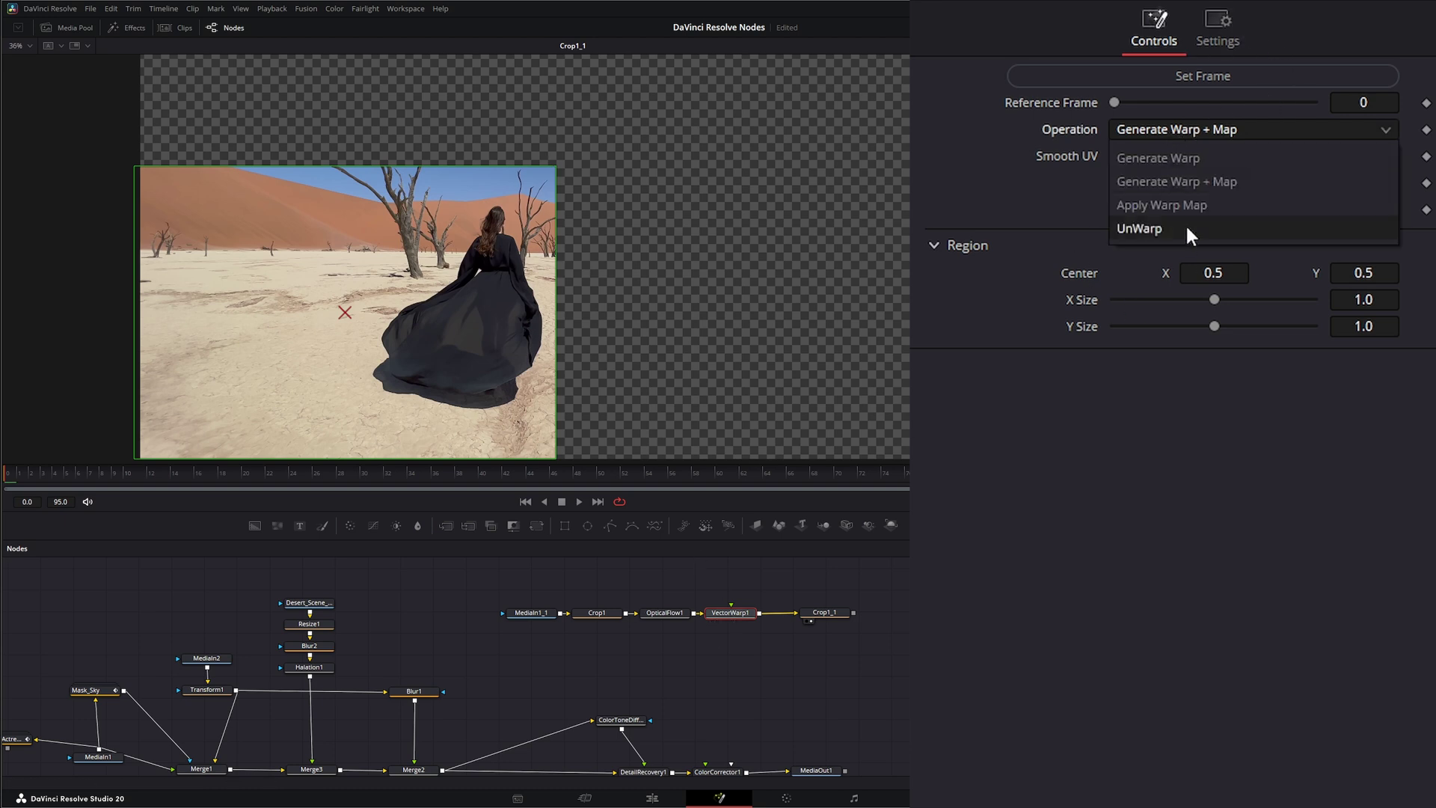
pyautogui.click(1173, 160)
# - Duplicate it as VectorWarp1_1 set to Apply Warp Map, inserted before Crop1_1
pyautogui.moveTo(819, 612); pyautogui.dragTo(872, 613)
pyautogui.click(730, 613)
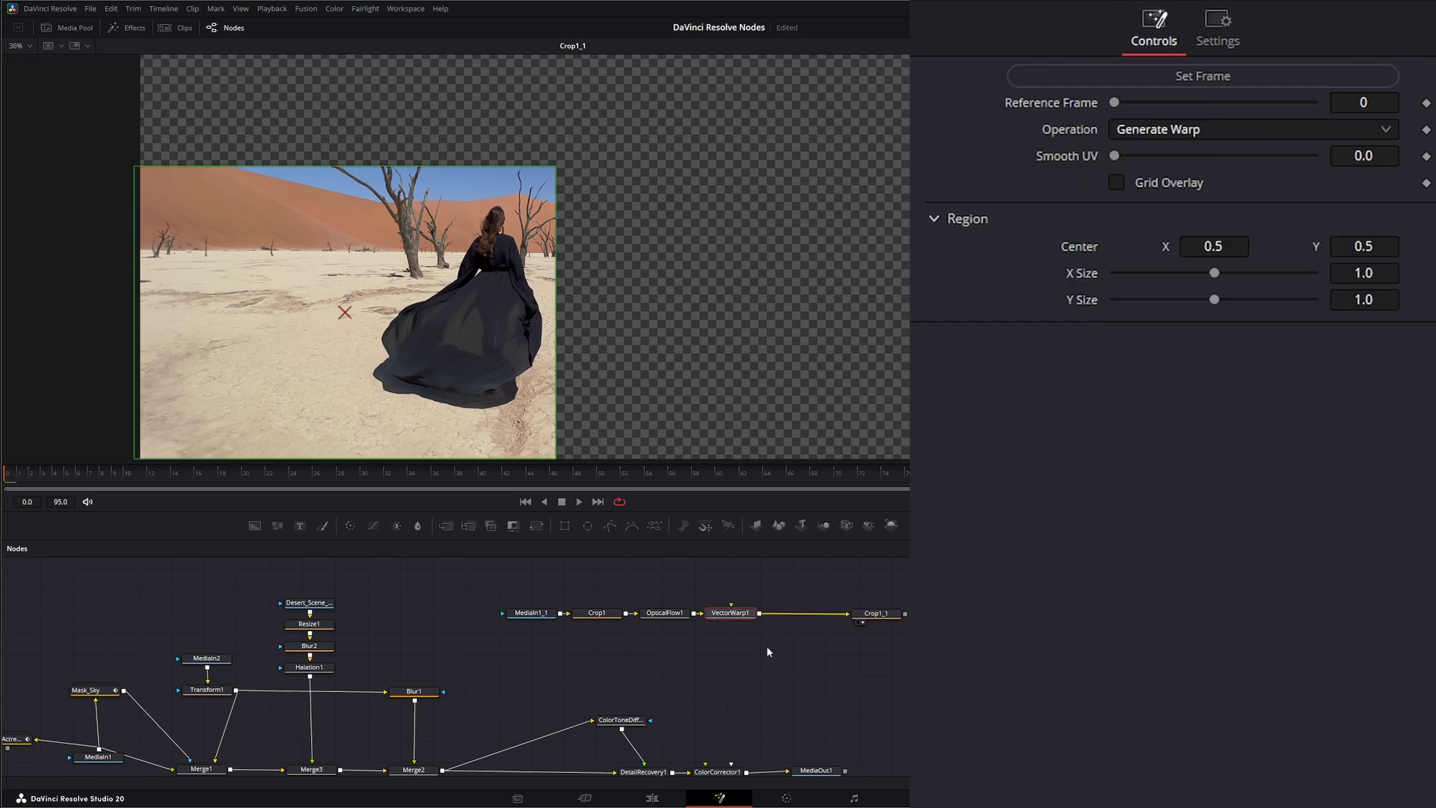
pyautogui.hotkey('ctrl', 'c')
pyautogui.hotkey('ctrl', 'v')
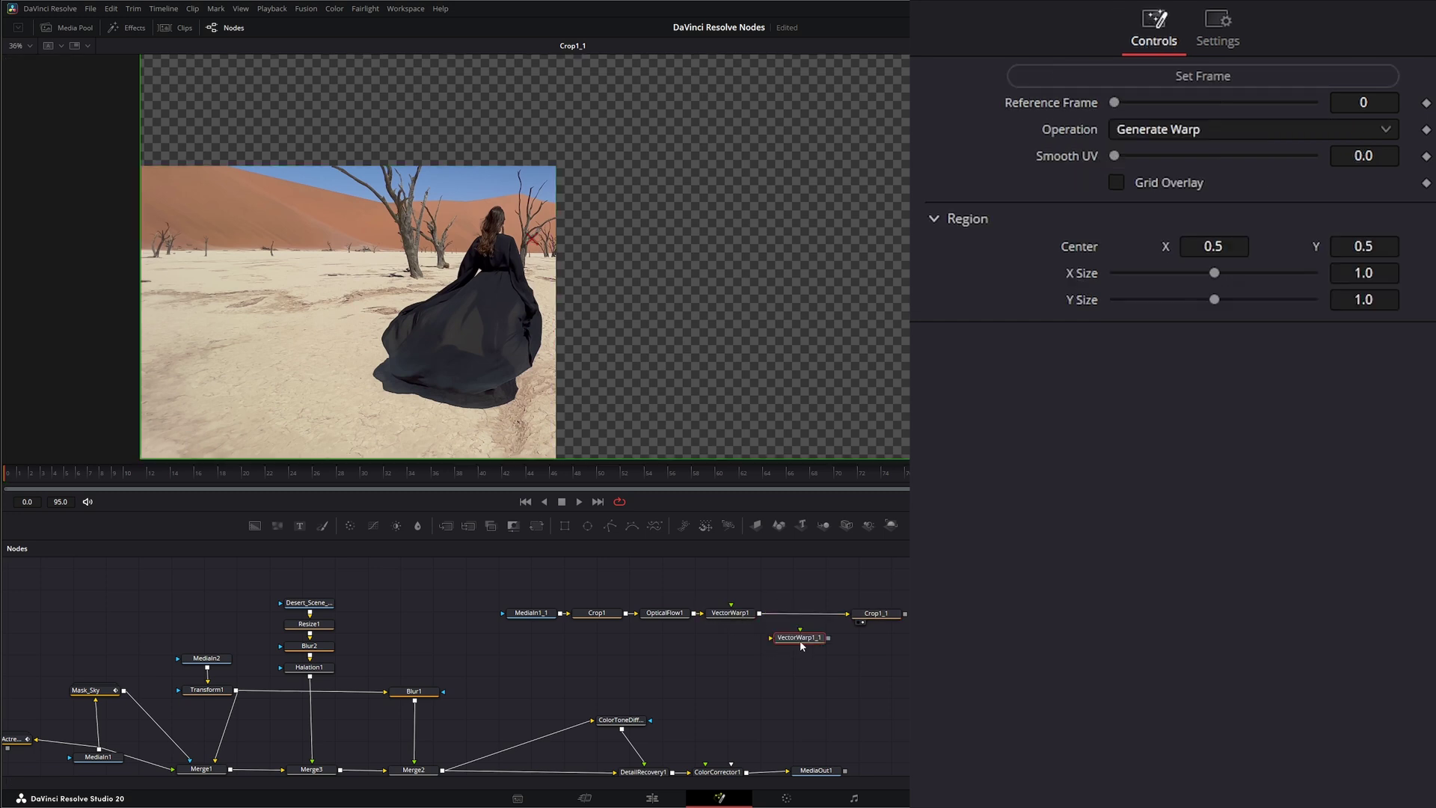
pyautogui.click(1168, 127)
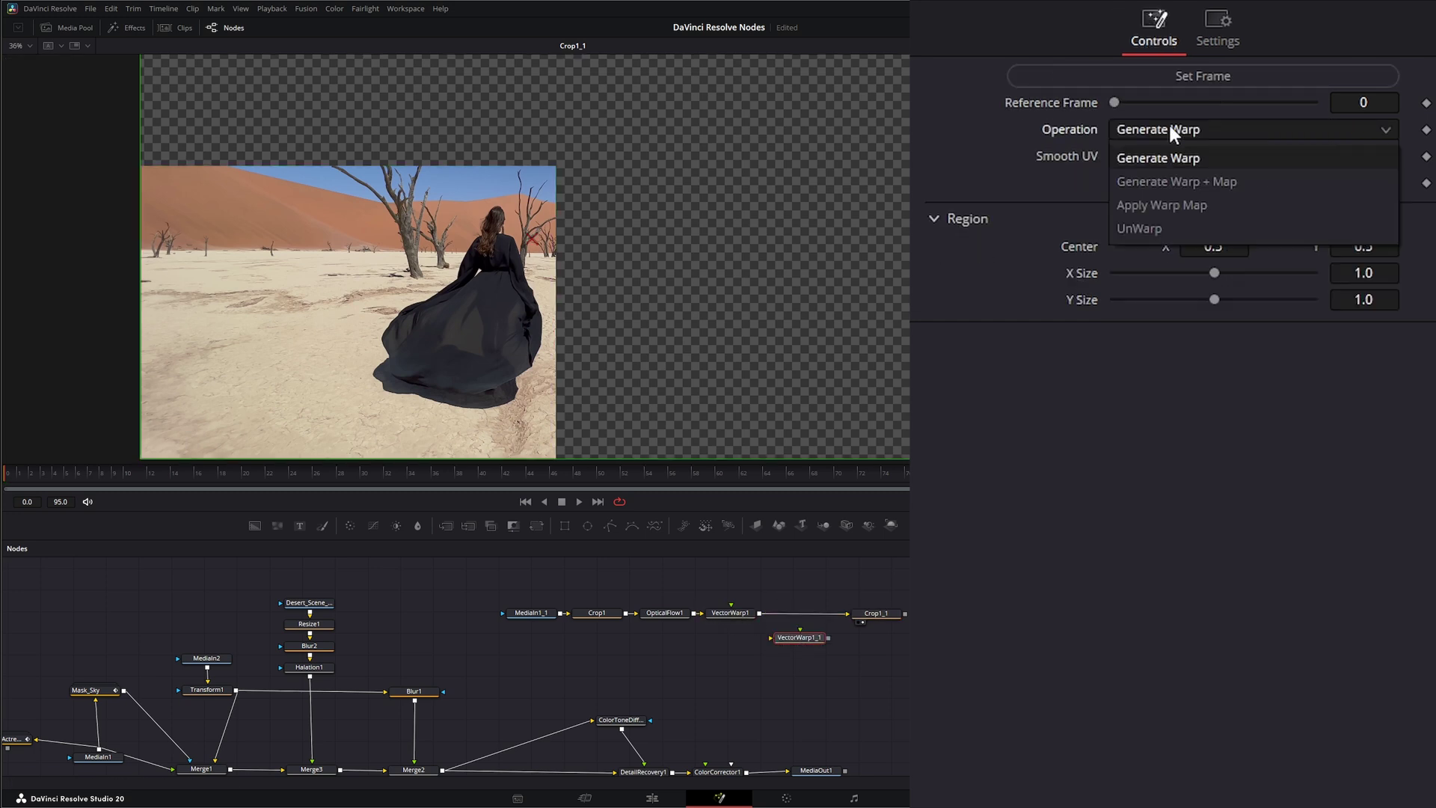
pyautogui.click(1191, 205)
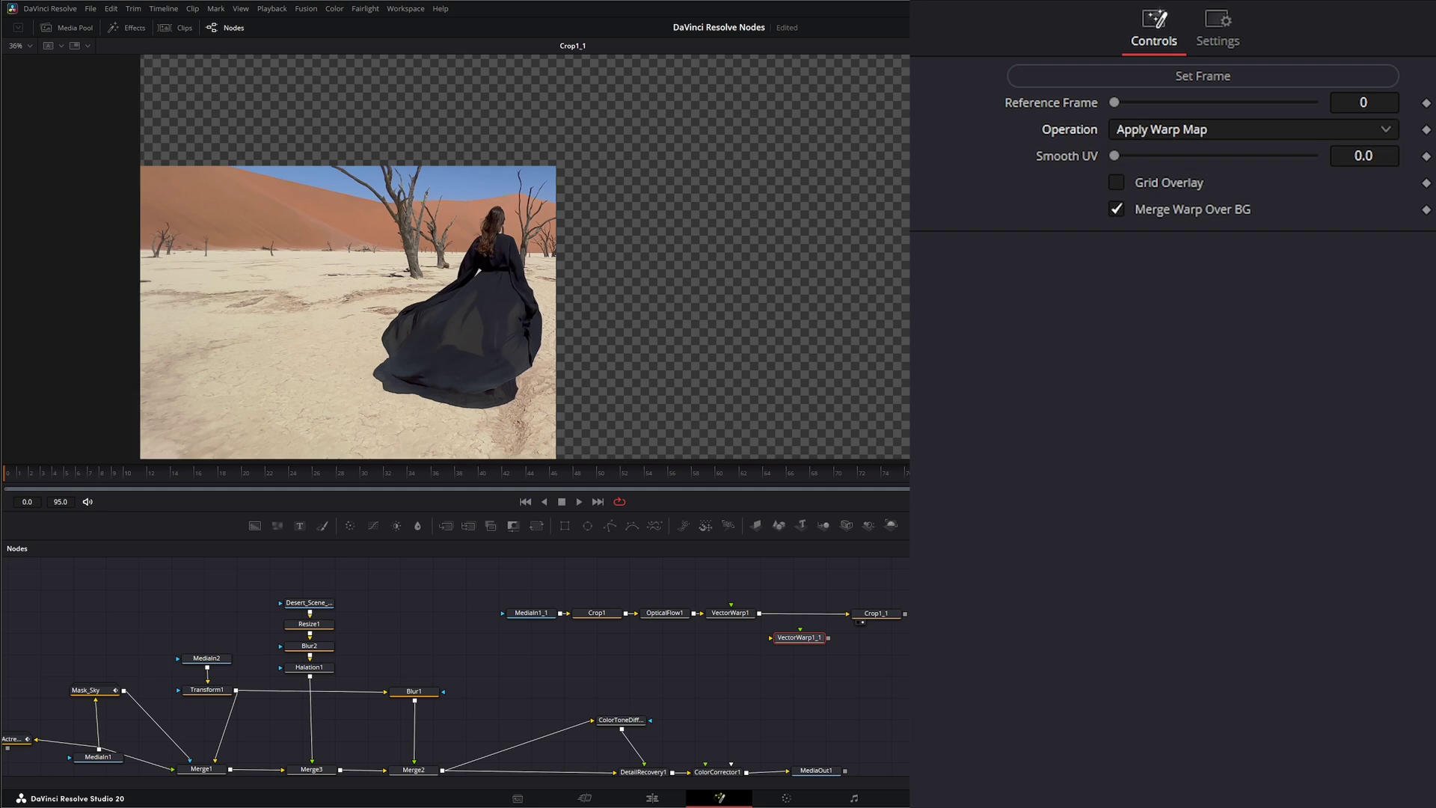
pyautogui.moveTo(797, 642); pyautogui.dragTo(902, 614)
pyautogui.moveTo(797, 617); pyautogui.dragTo(824, 617)
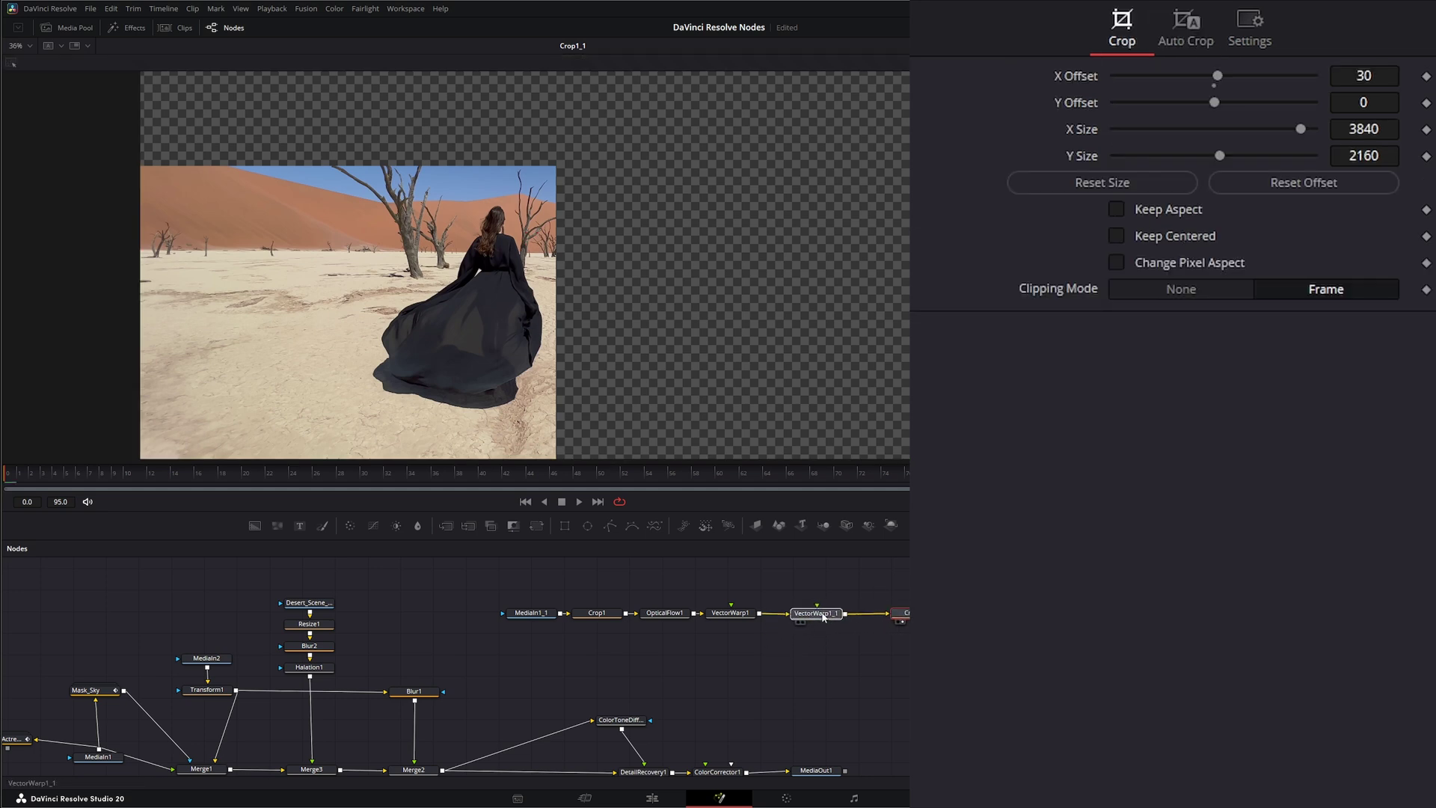
pyautogui.click(823, 616)
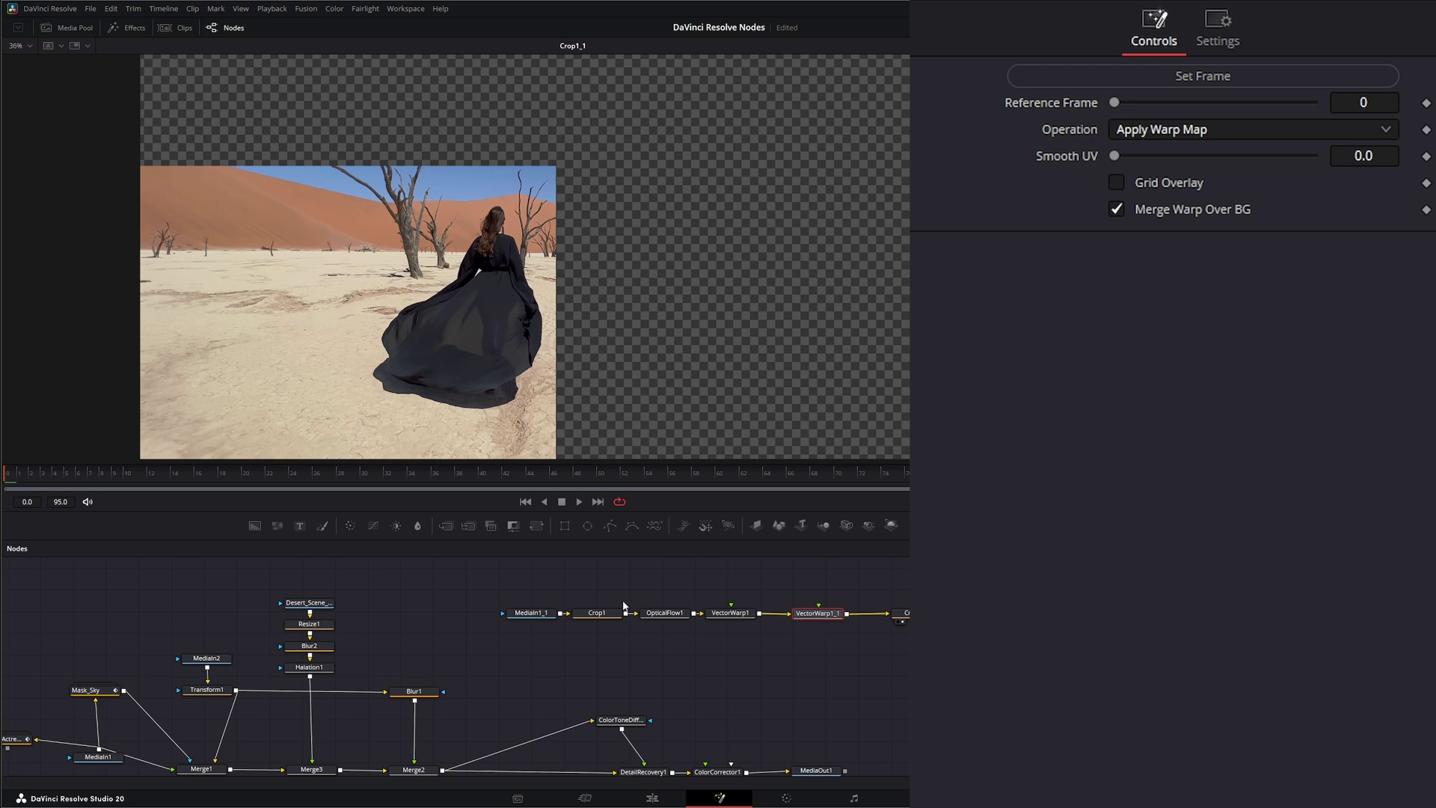
# - Tidy the warp-chain layout, then bring Smoke Wisps 5.mp4 into the graph as MediaIn3
pyautogui.moveTo(483, 600); pyautogui.dragTo(681, 617)
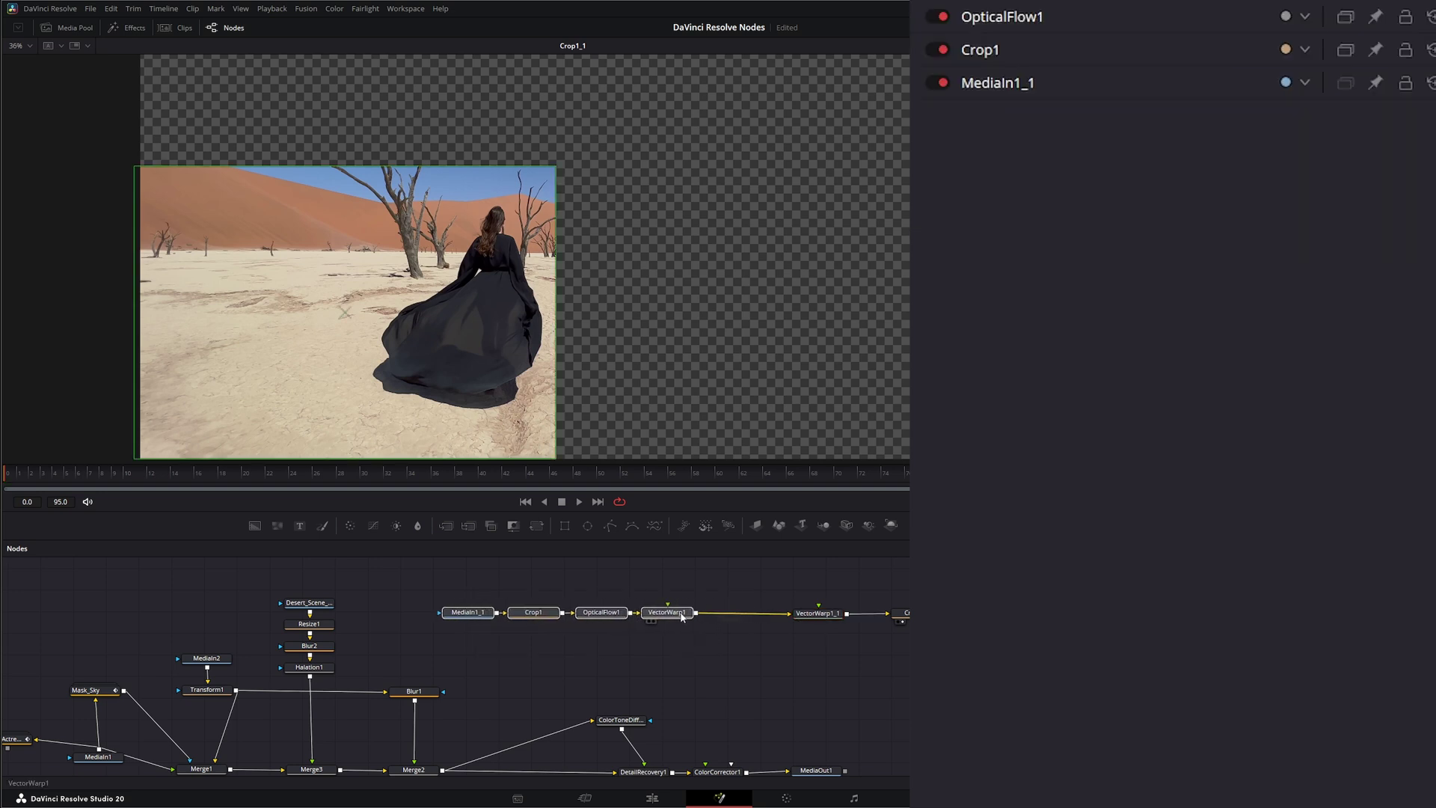
pyautogui.click(816, 615)
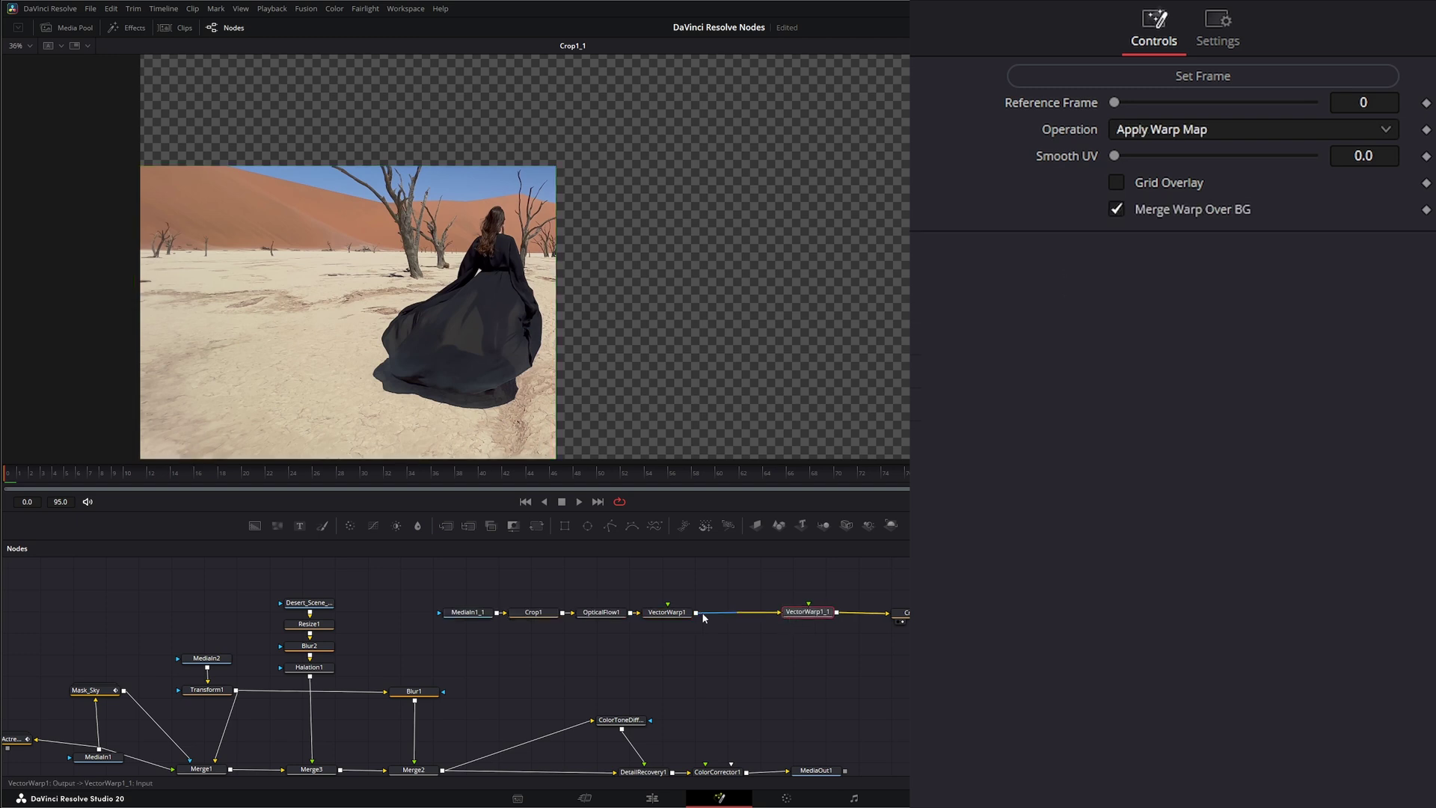
pyautogui.moveTo(696, 614); pyautogui.dragTo(797, 658)
pyautogui.moveTo(648, 582); pyautogui.dragTo(691, 640)
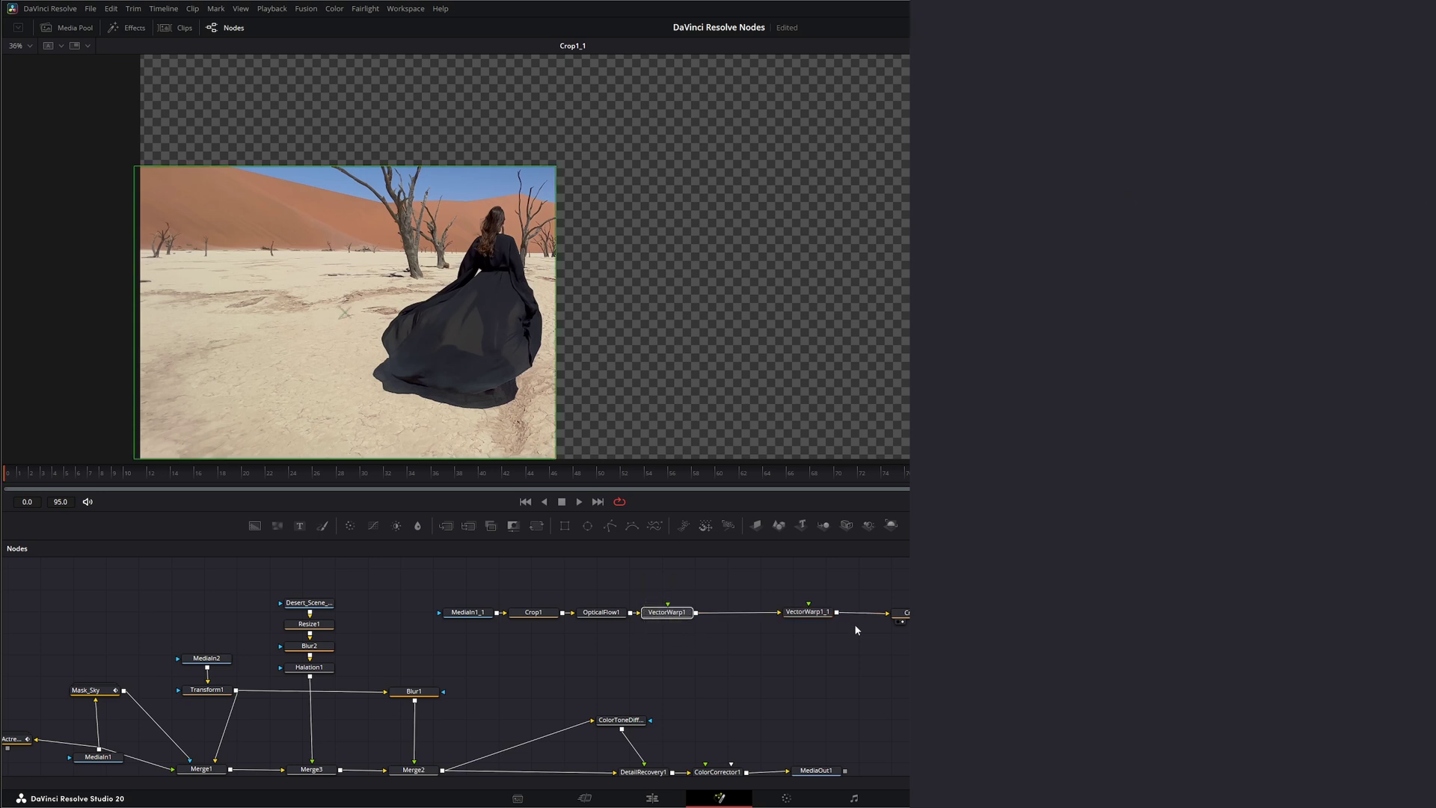
pyautogui.click(817, 615)
pyautogui.moveTo(869, 671); pyautogui.dragTo(817, 696)
pyautogui.moveTo(806, 614); pyautogui.dragTo(790, 656)
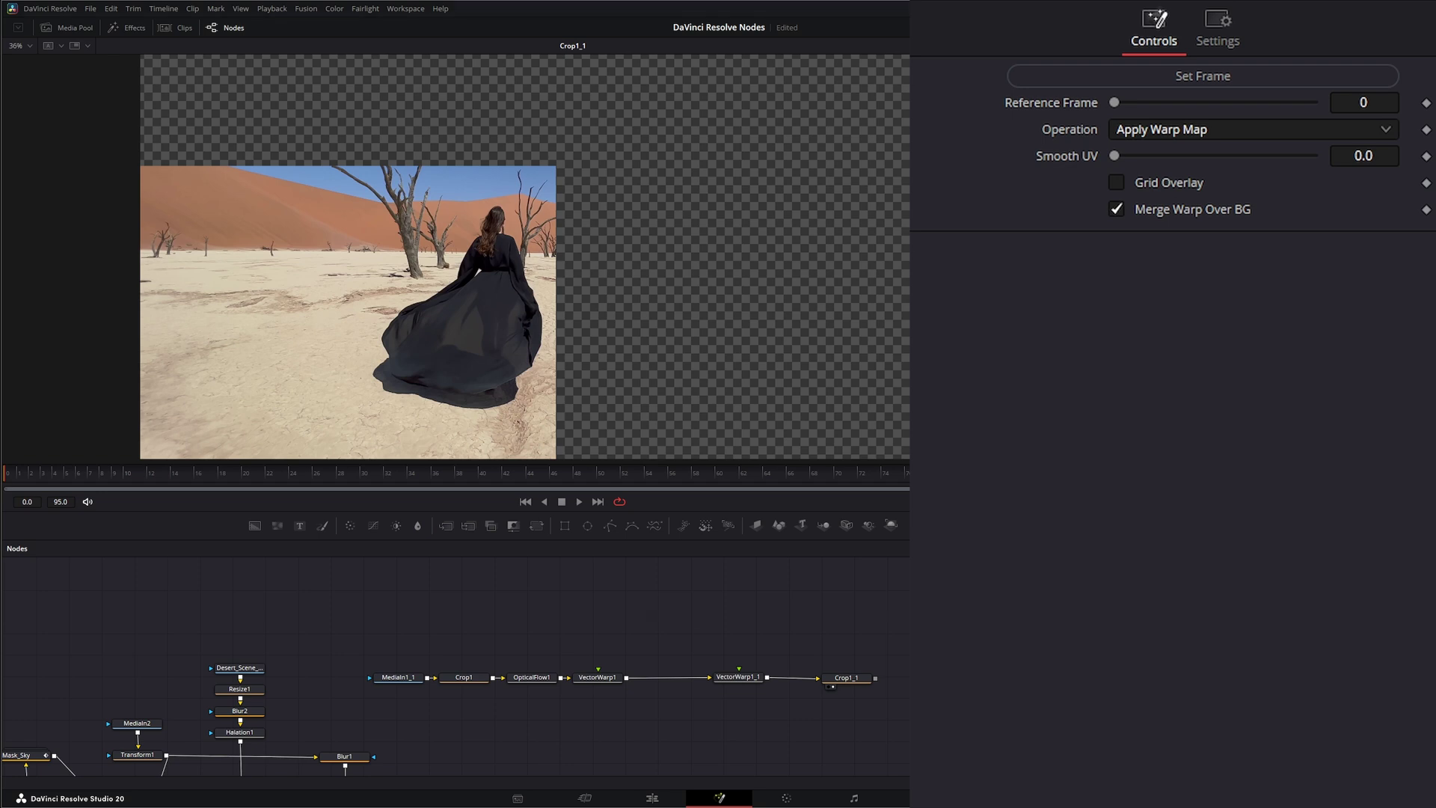
pyautogui.moveTo(910, 581); pyautogui.dragTo(516, 333)
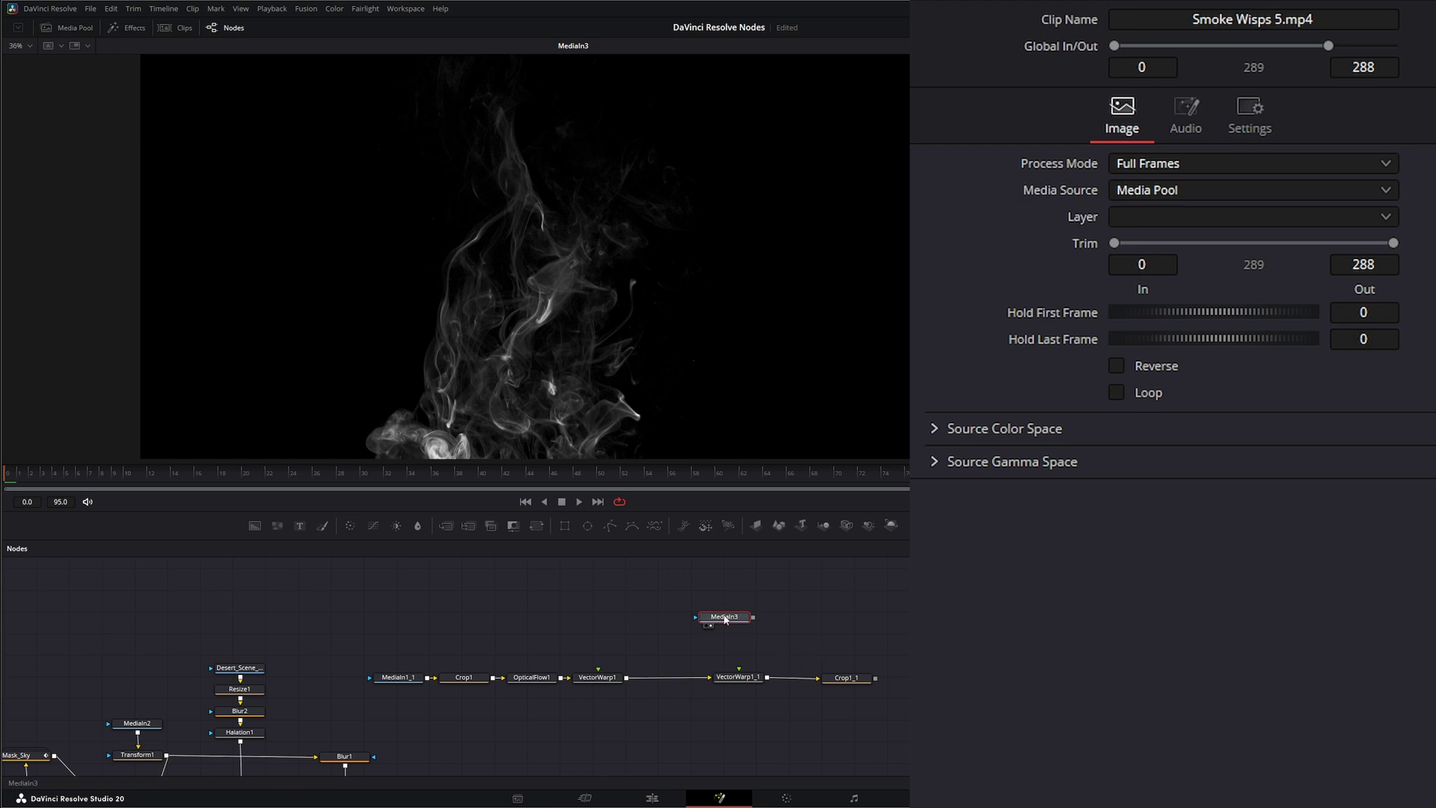
# - Luma-key the smoke clip and use it to mask a black Background1
pyautogui.hotkey('shift', 'space')
pyautogui.write('lum')
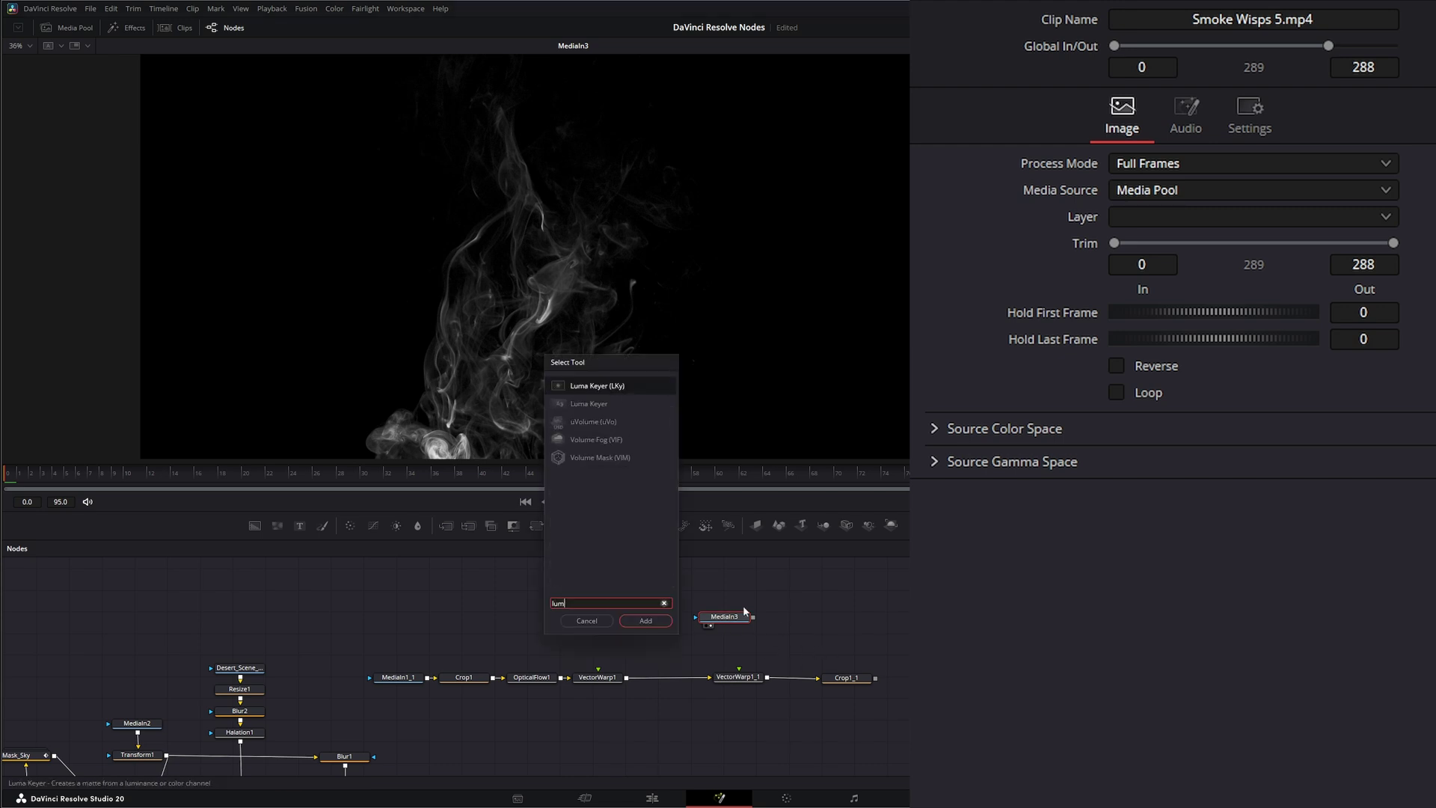
pyautogui.press('Return')
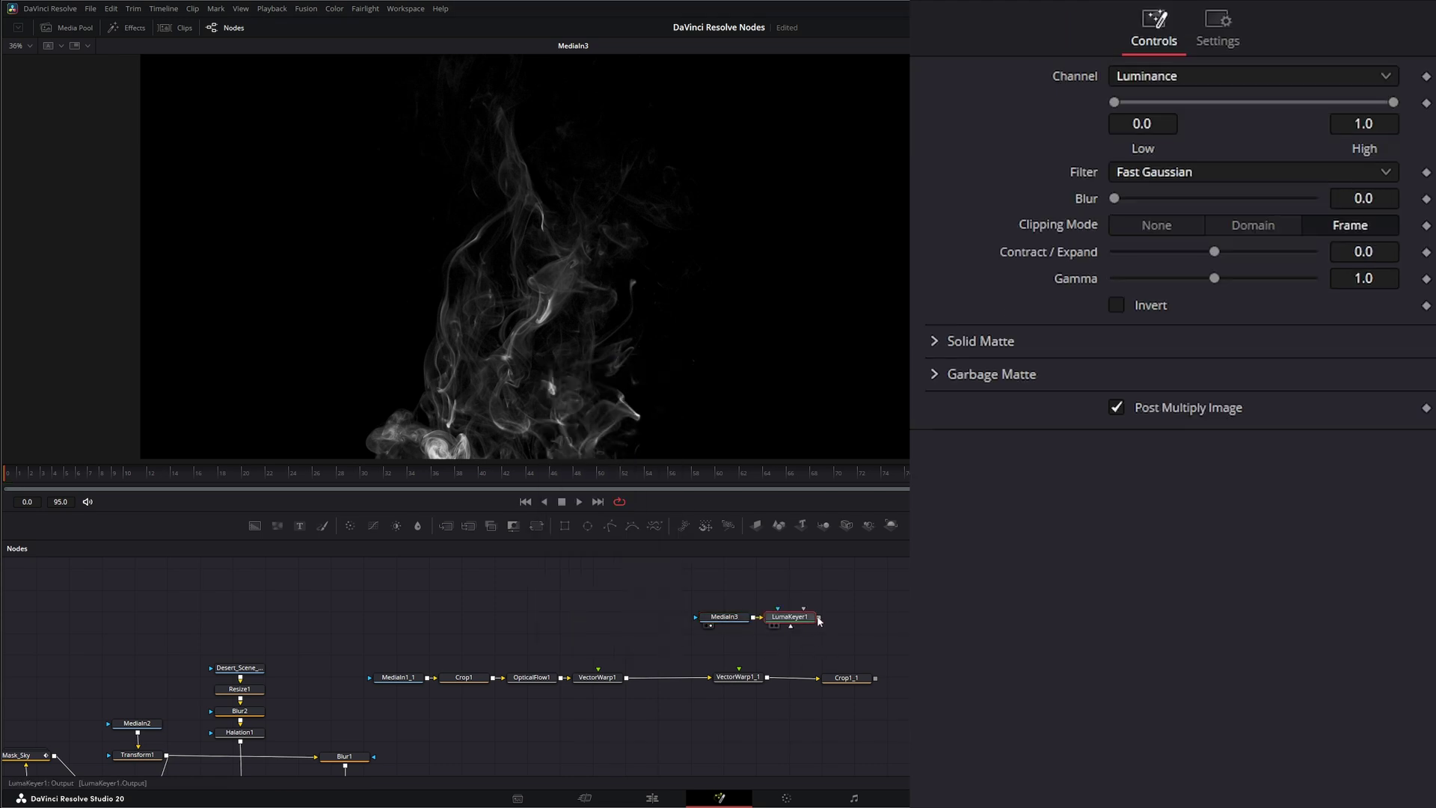
pyautogui.press('1')
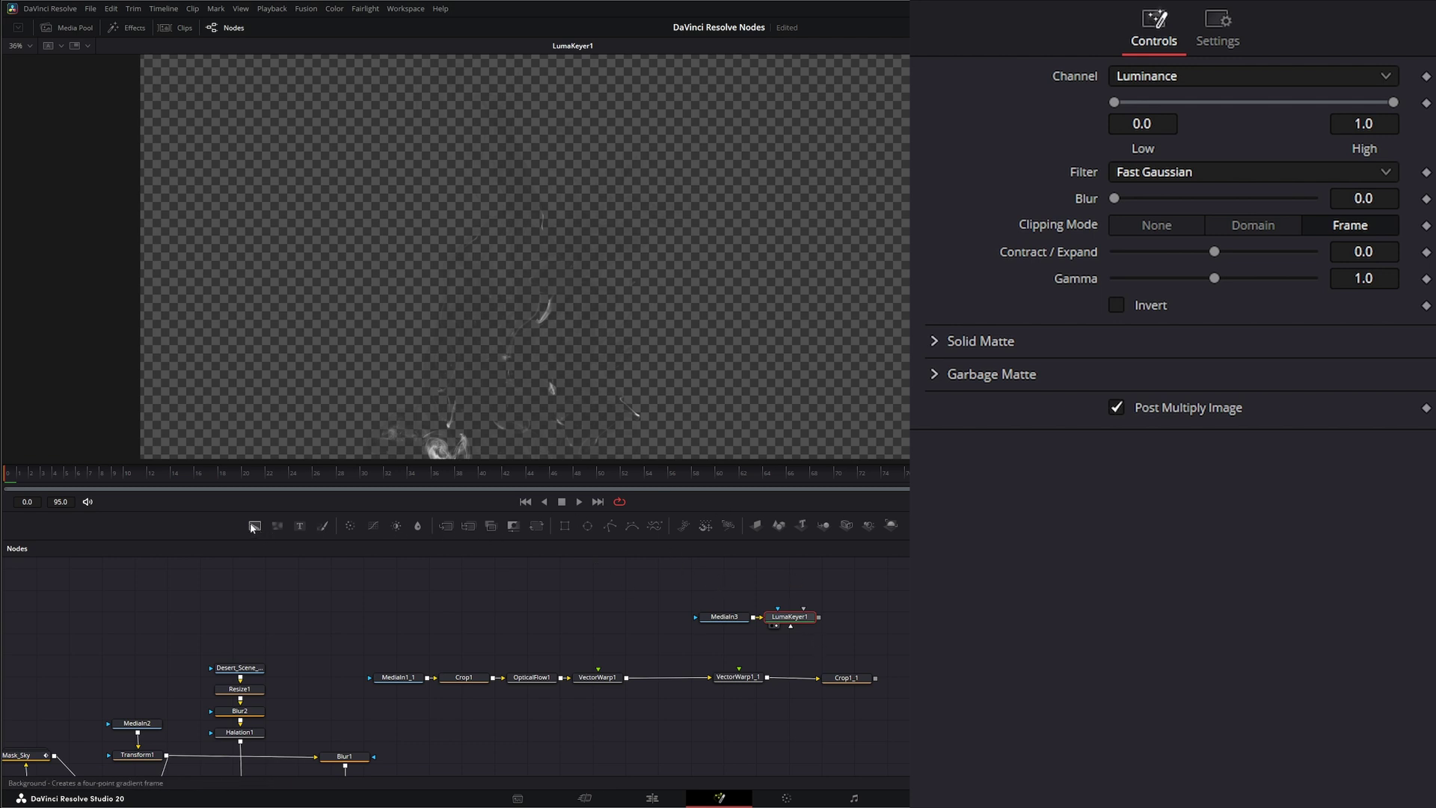
pyautogui.moveTo(255, 525); pyautogui.dragTo(762, 651)
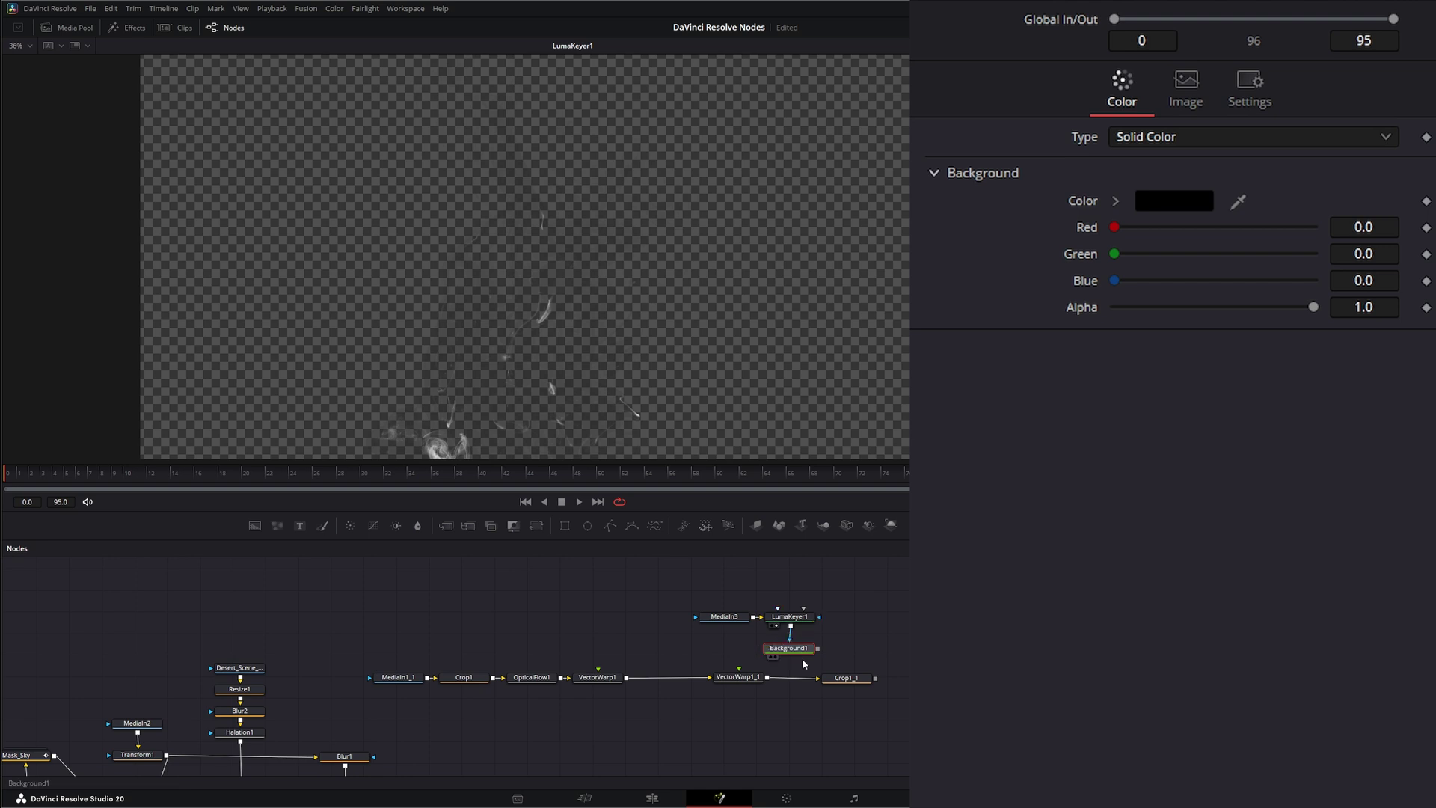
pyautogui.press('1')
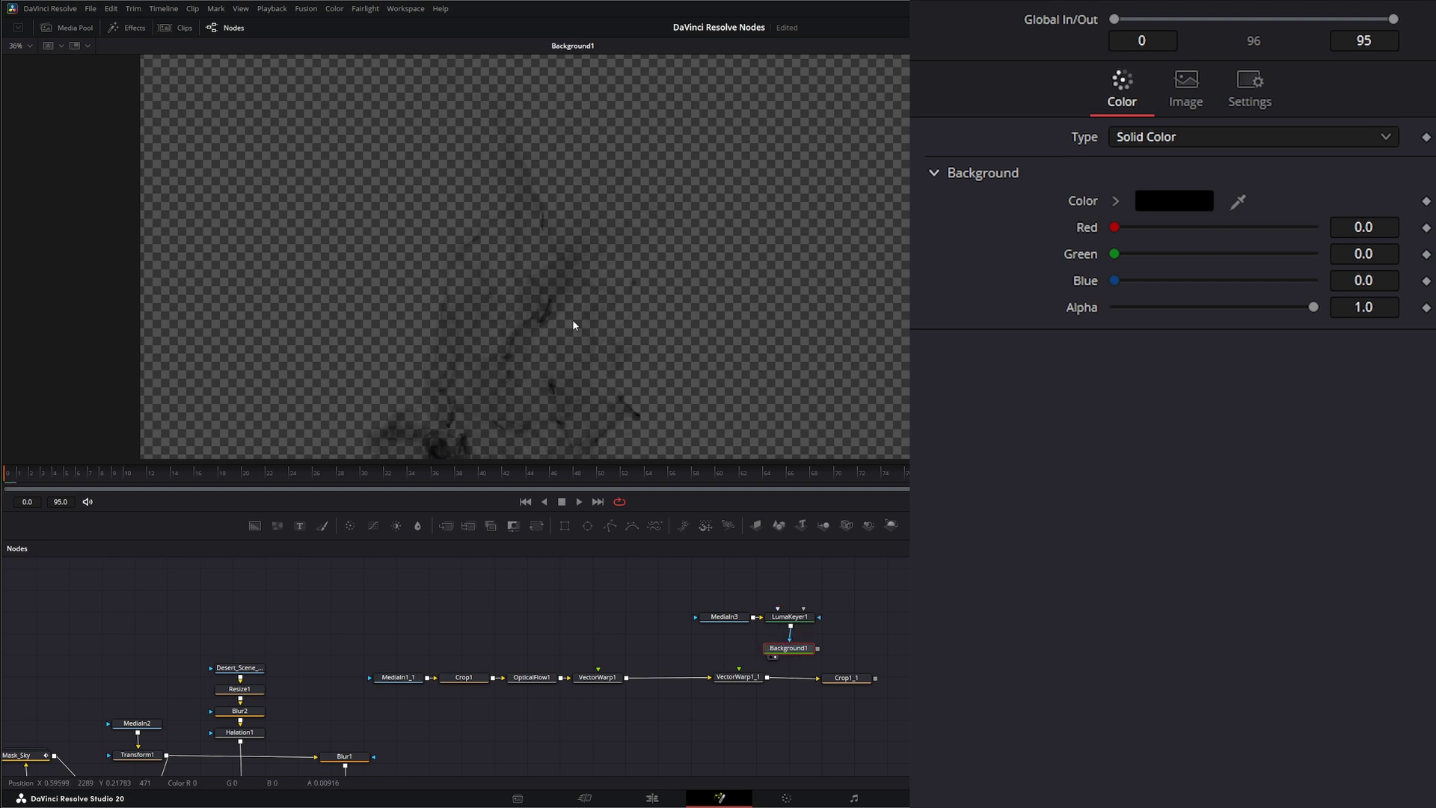
# - Add Transform2 after Background1 and wire it into VectorWarp1_1
pyautogui.moveTo(665, 588); pyautogui.dragTo(754, 624)
pyautogui.click(752, 622)
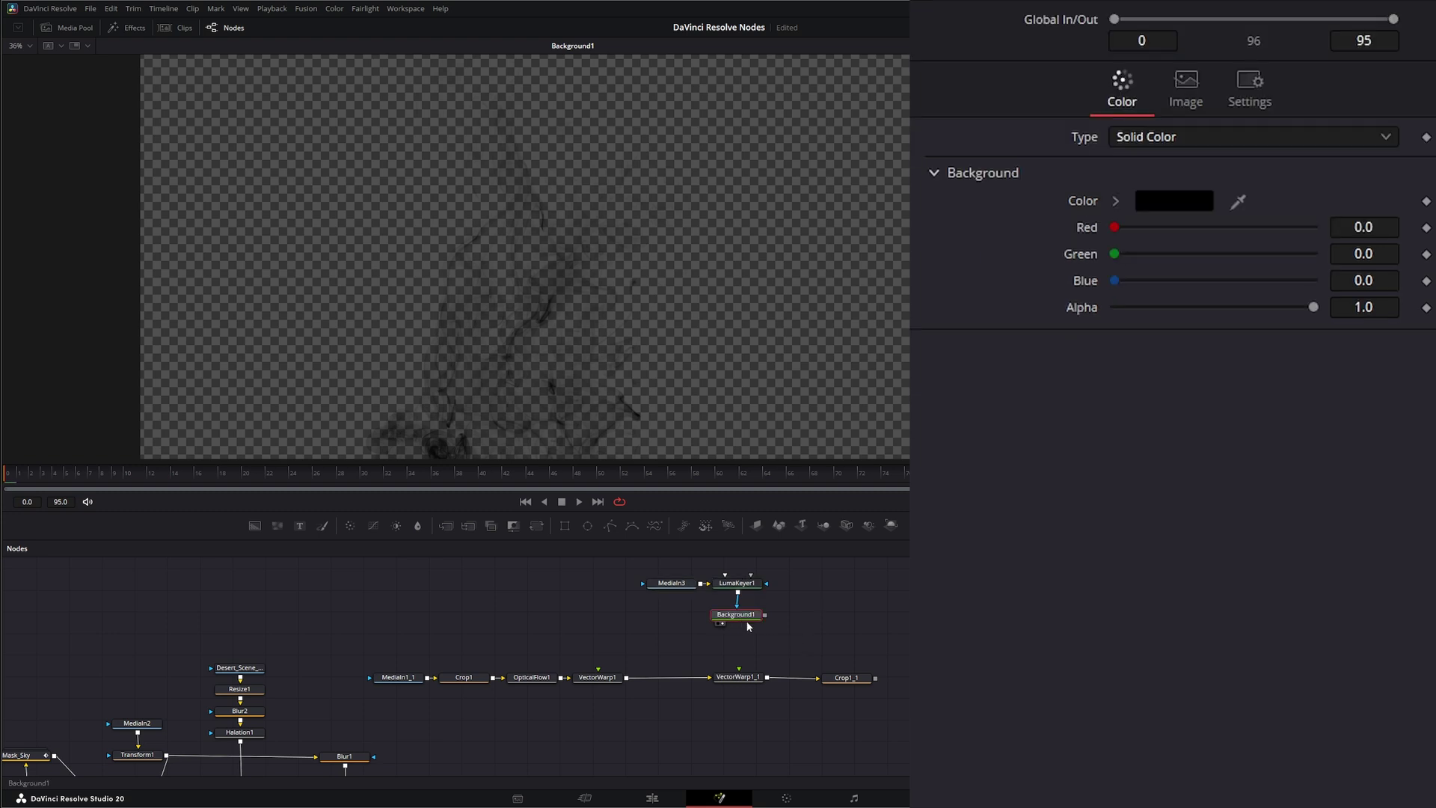
pyautogui.click(536, 525)
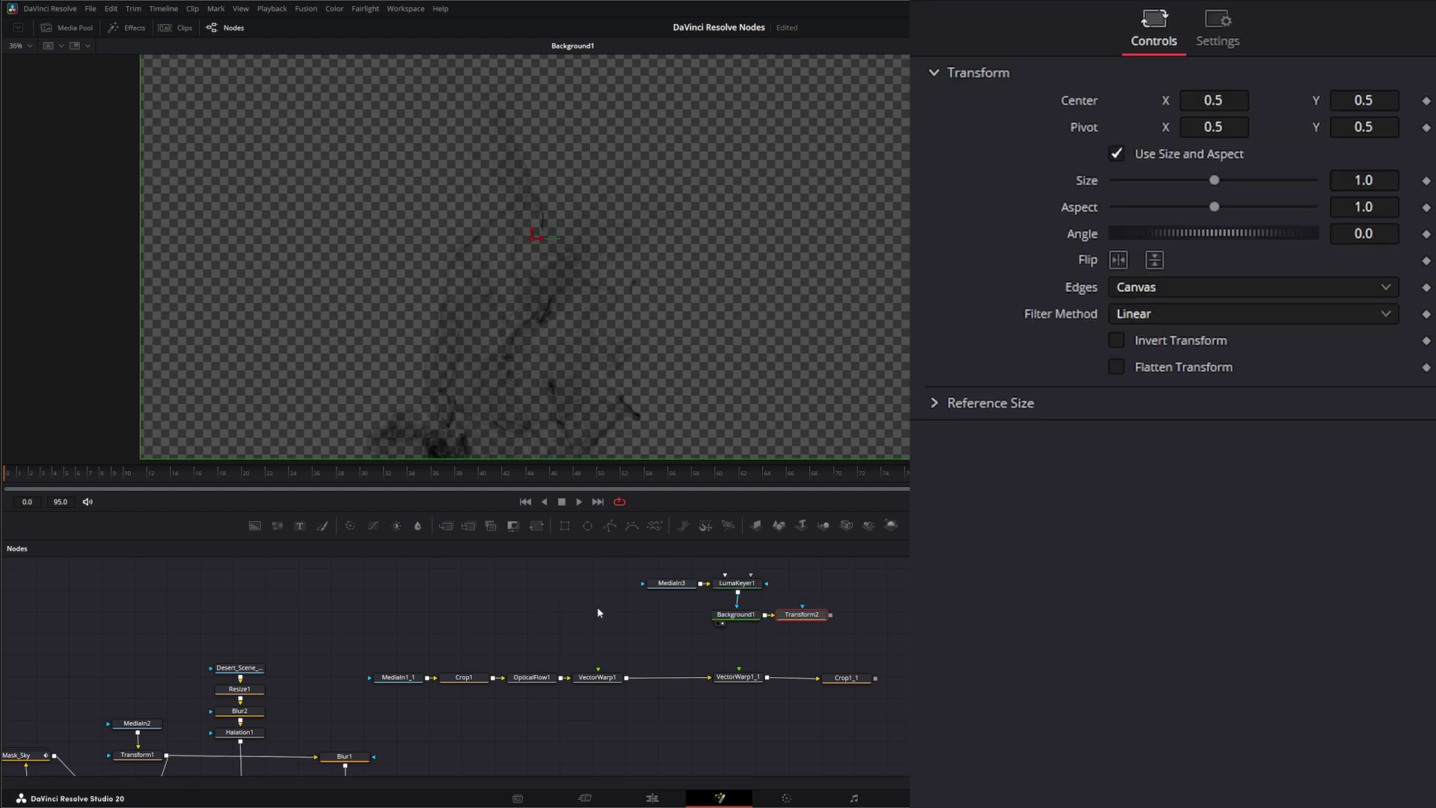
pyautogui.moveTo(799, 617); pyautogui.dragTo(739, 669)
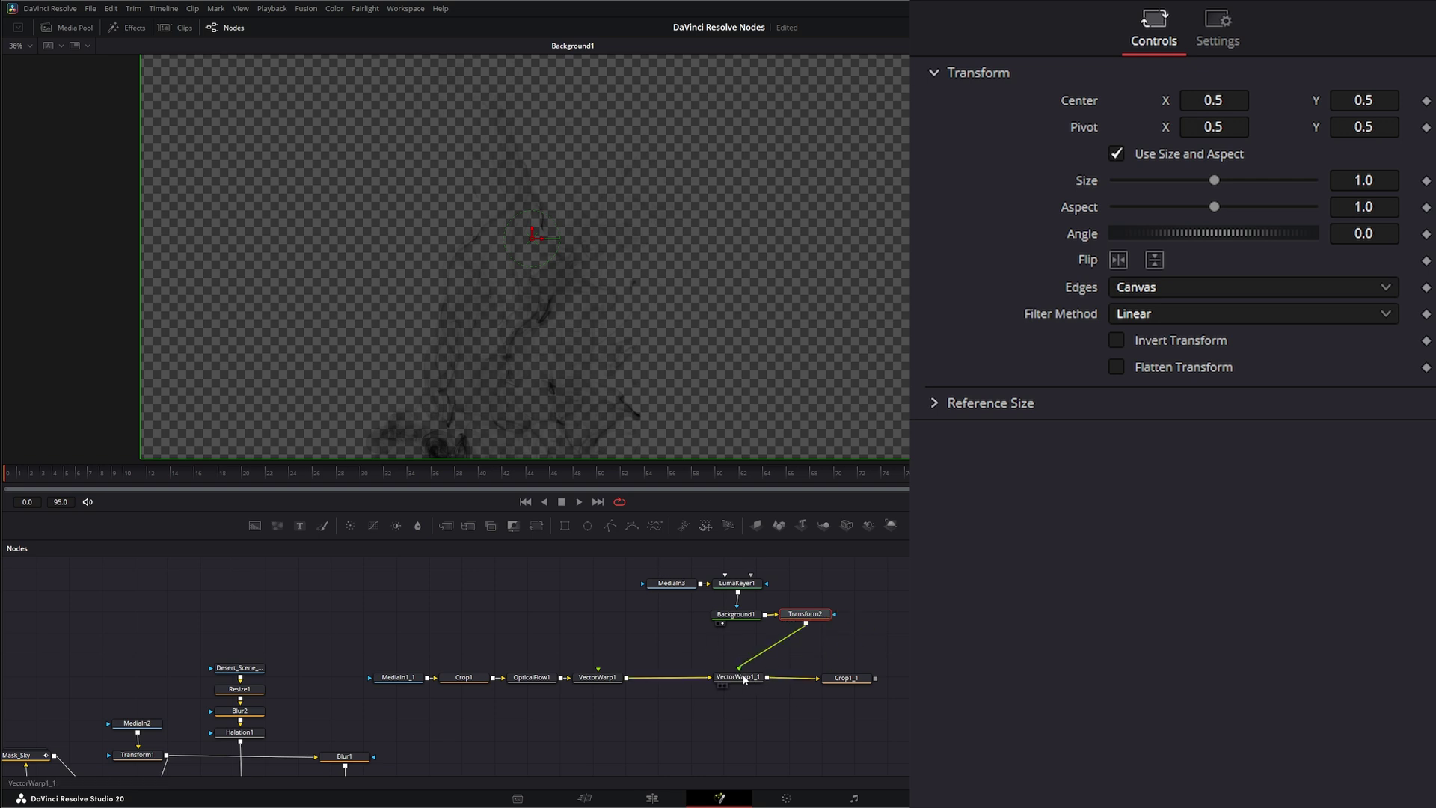
# - Rotate Transform2's smoke to 93.87° at size 0.915, then insert Merge4 between Merge2 and DetailRecovery1
pyautogui.click(722, 686)
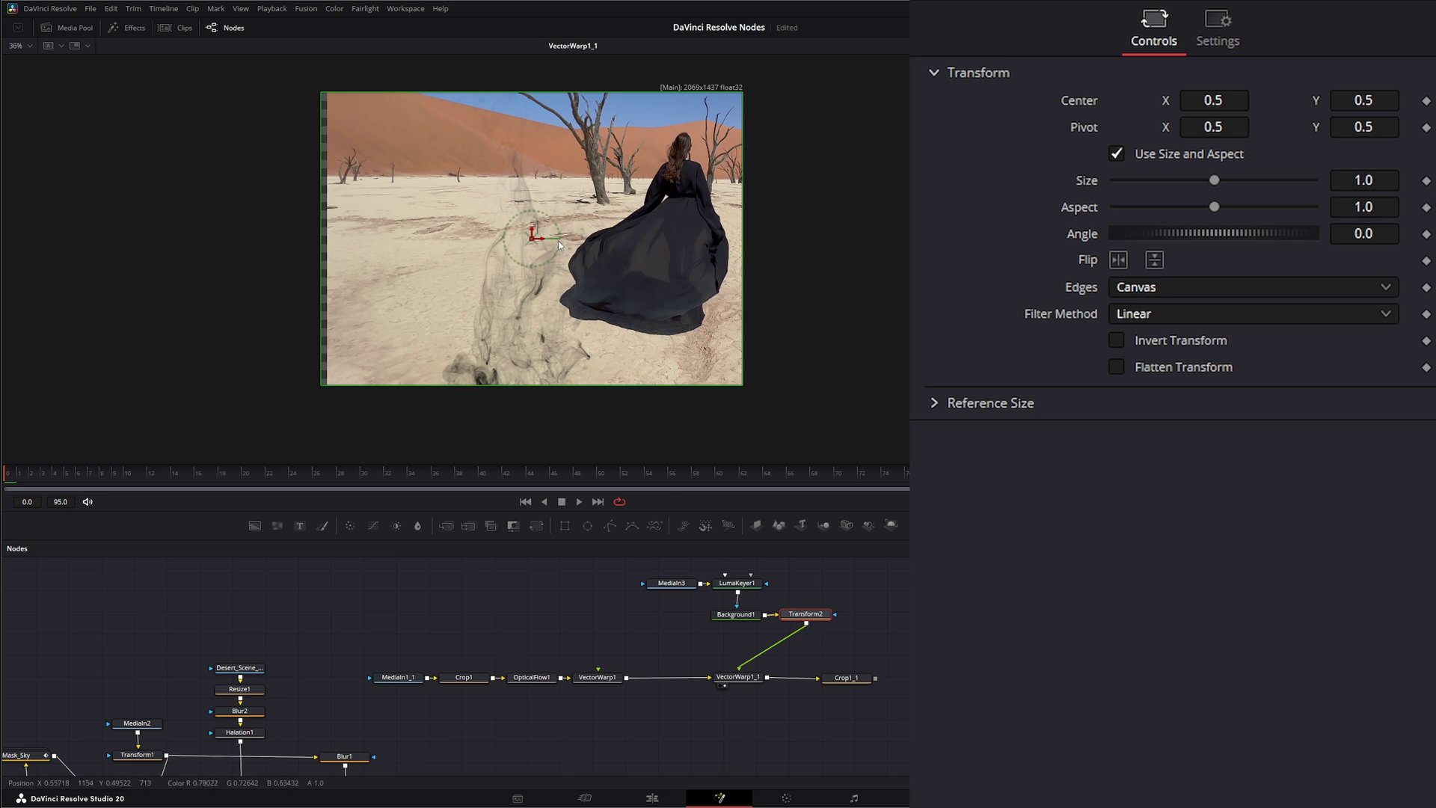
pyautogui.moveTo(561, 240)
pyautogui.mouseDown()
pyautogui.moveTo(550, 210)
pyautogui.moveTo(522, 202)
pyautogui.moveTo(549, 237)
pyautogui.moveTo(597, 207)
pyautogui.moveTo(597, 239)
pyautogui.moveTo(578, 226)
pyautogui.mouseUp()
pyautogui.scroll(-3, 867, 618)
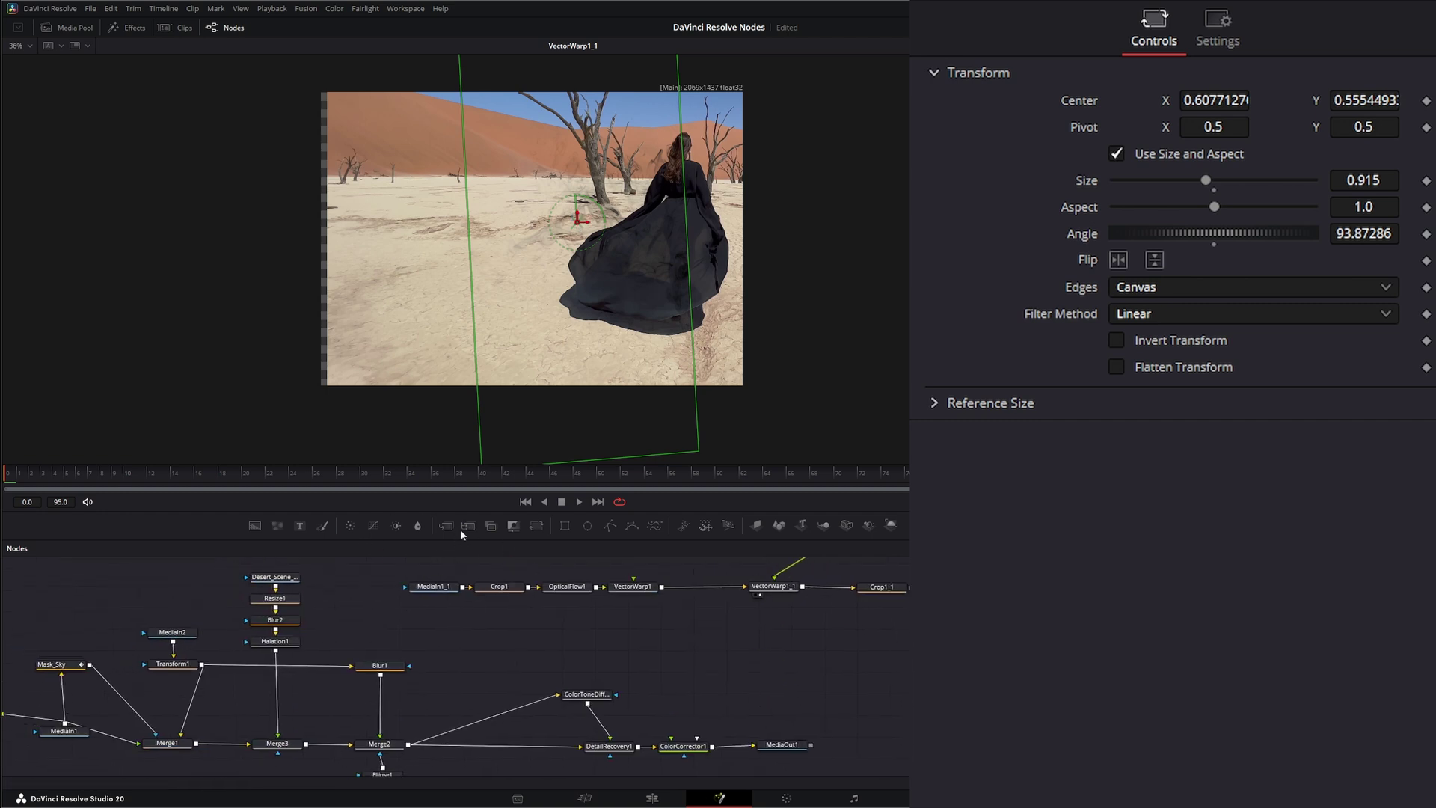
pyautogui.moveTo(448, 528); pyautogui.dragTo(558, 695)
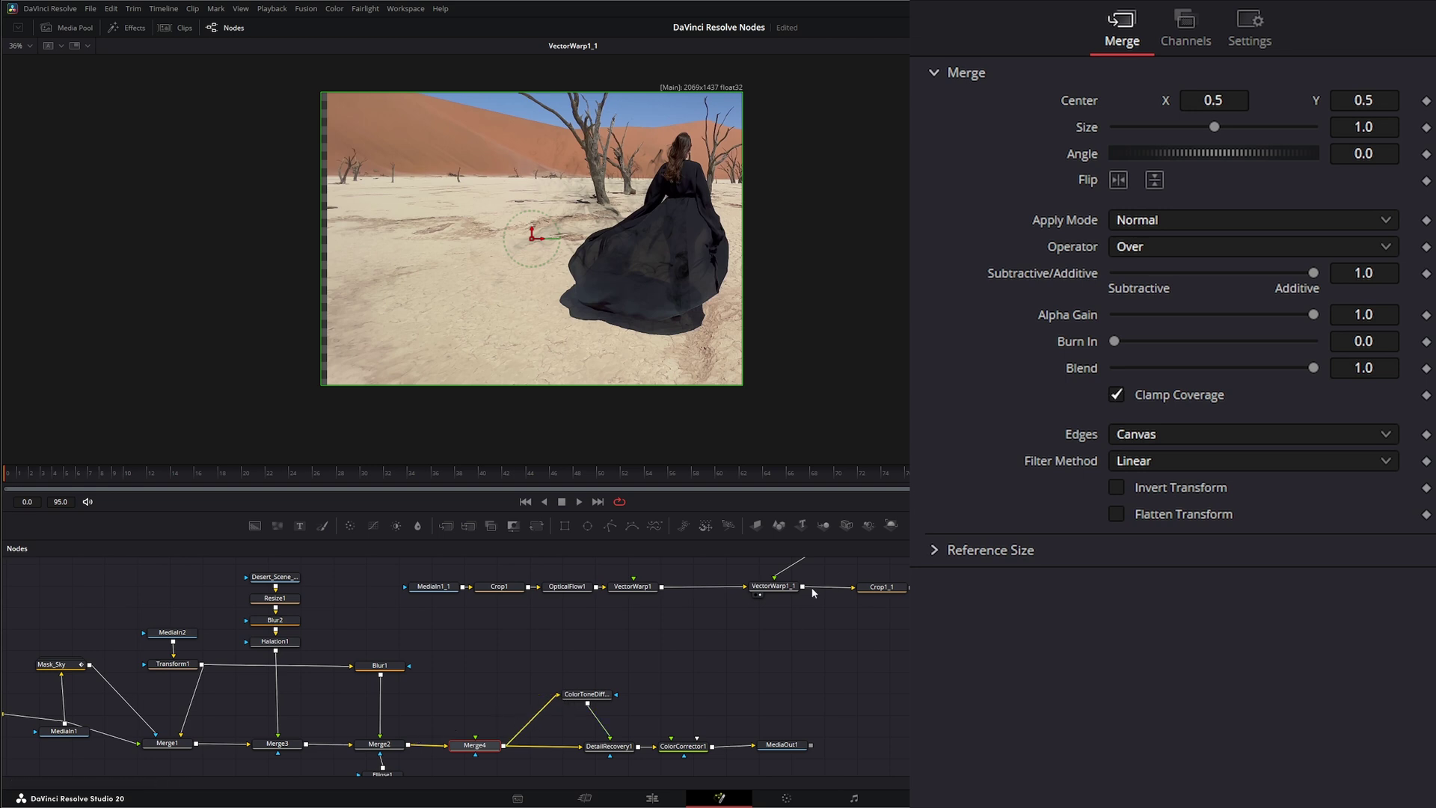
# - Feed Crop1_1 into Merge4, turn off Merge Warp Over BG on VectorWarp1_1, and view MediaOut1
pyautogui.moveTo(889, 592); pyautogui.dragTo(475, 741)
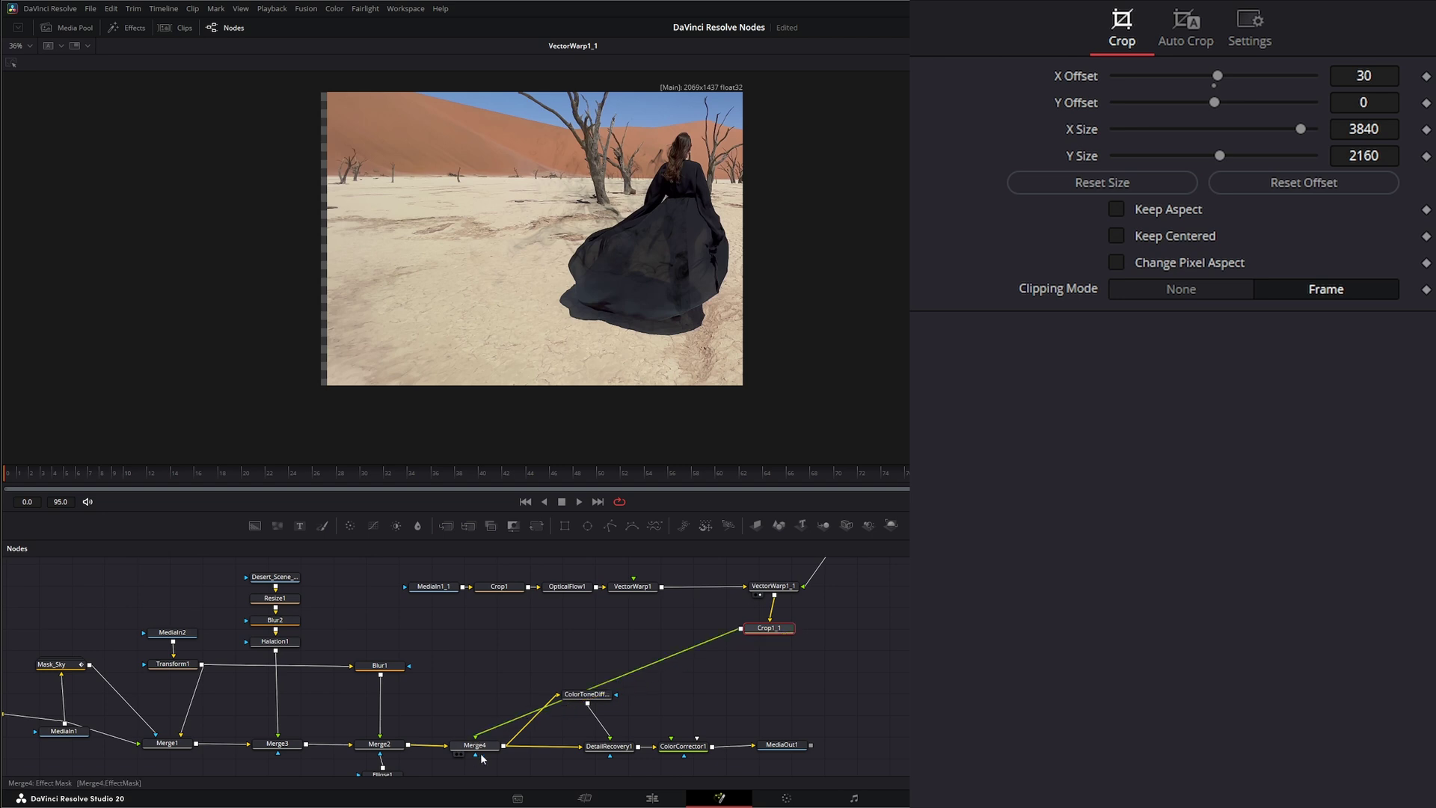
pyautogui.click(771, 588)
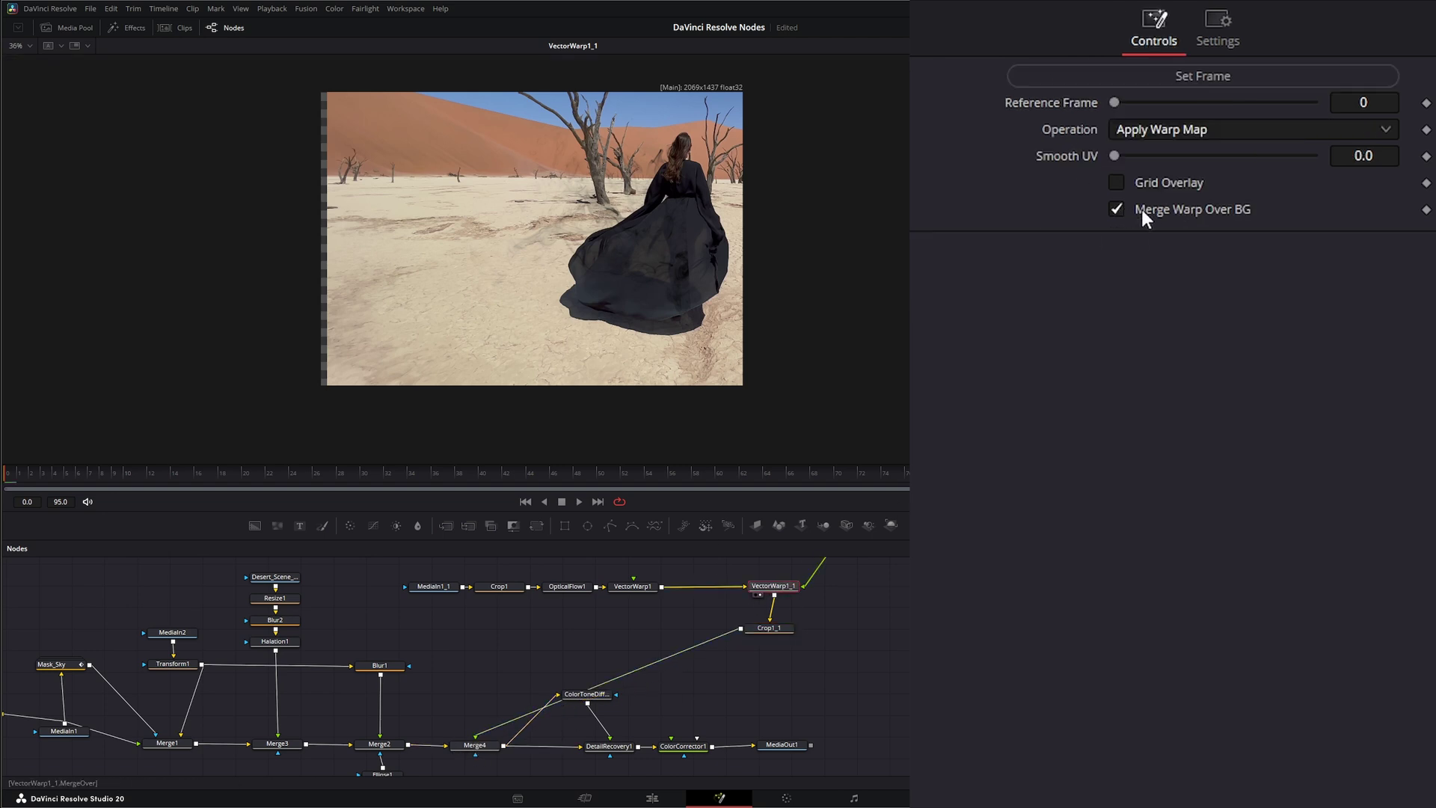
pyautogui.click(1116, 210)
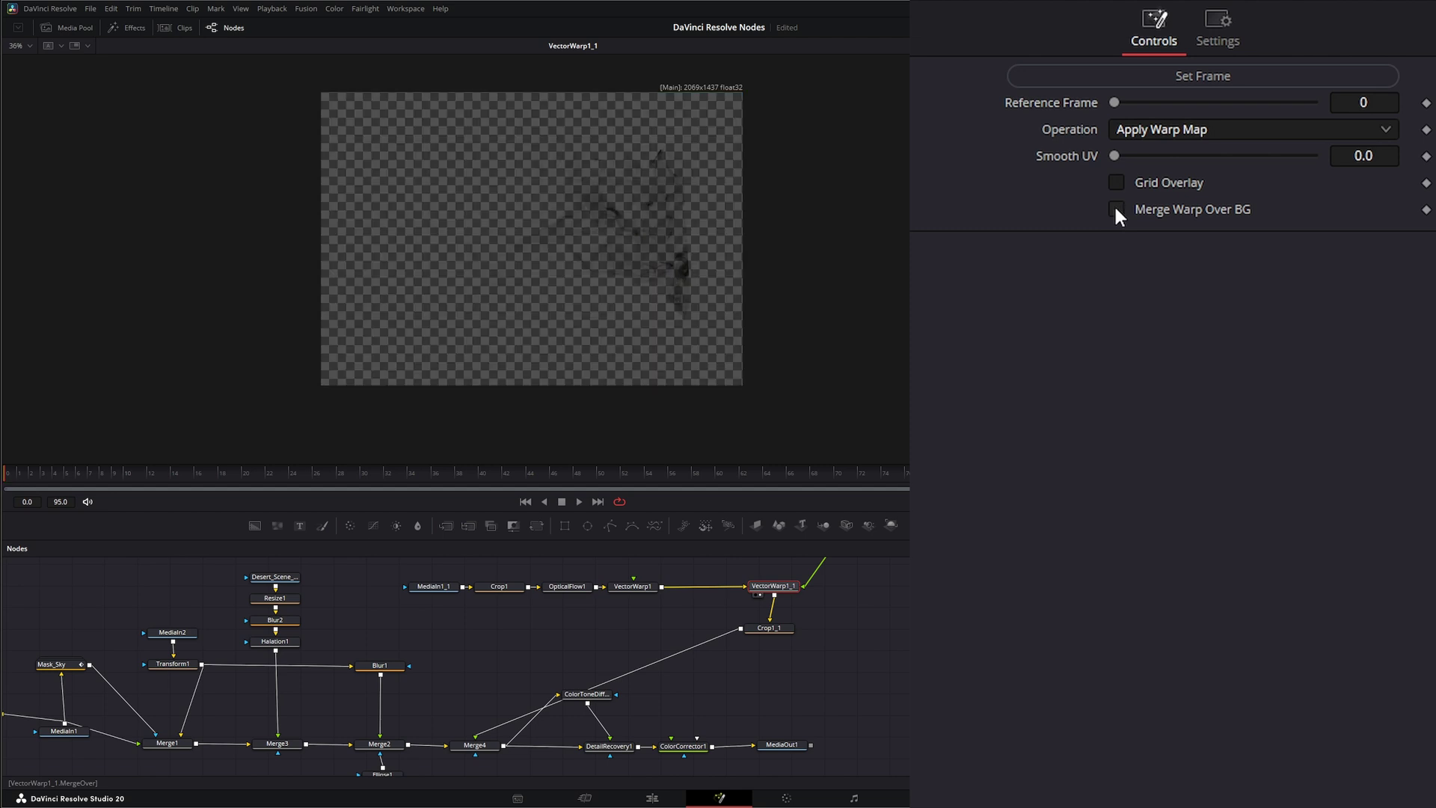
pyautogui.click(489, 749)
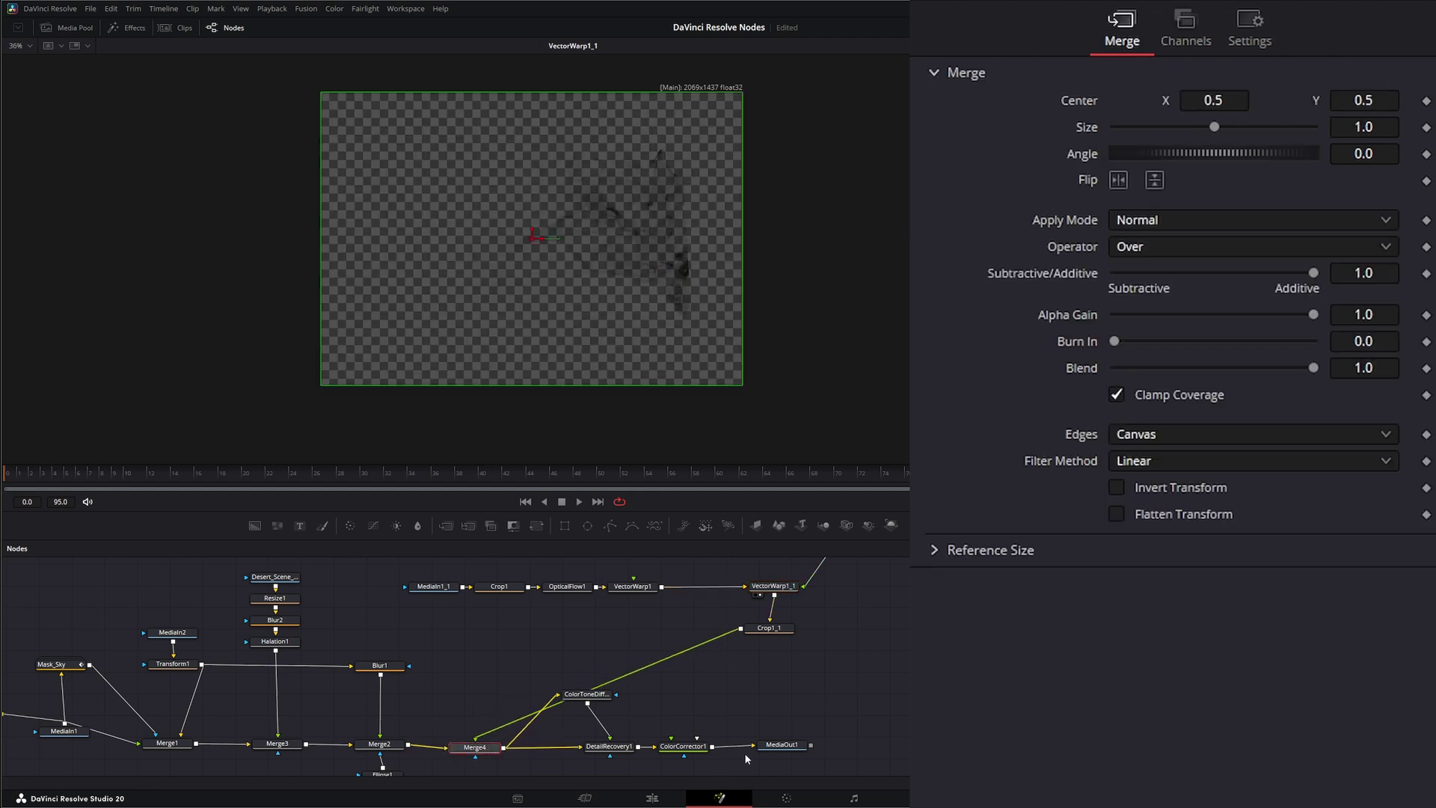
pyautogui.moveTo(789, 749); pyautogui.dragTo(591, 286)
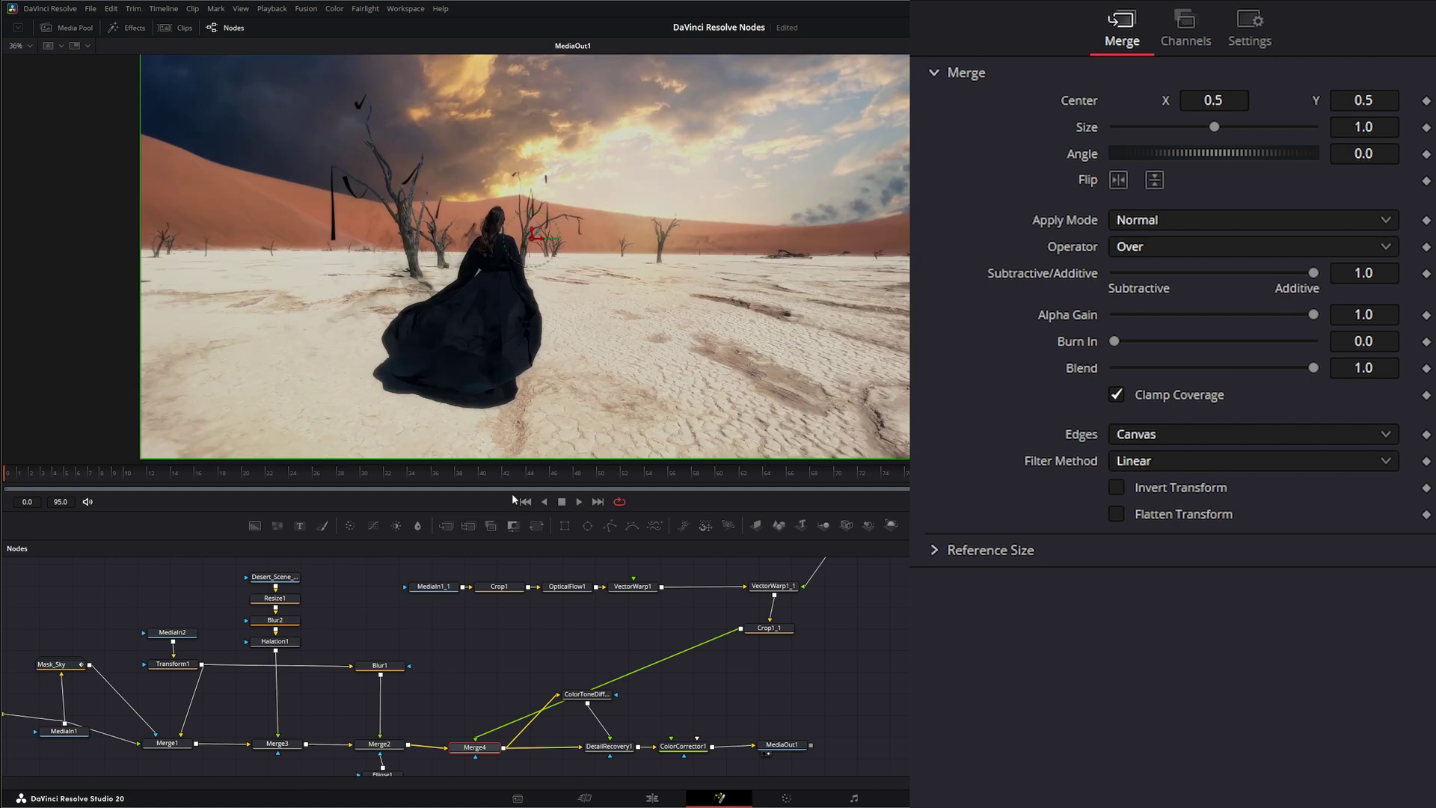
pyautogui.click(580, 502)
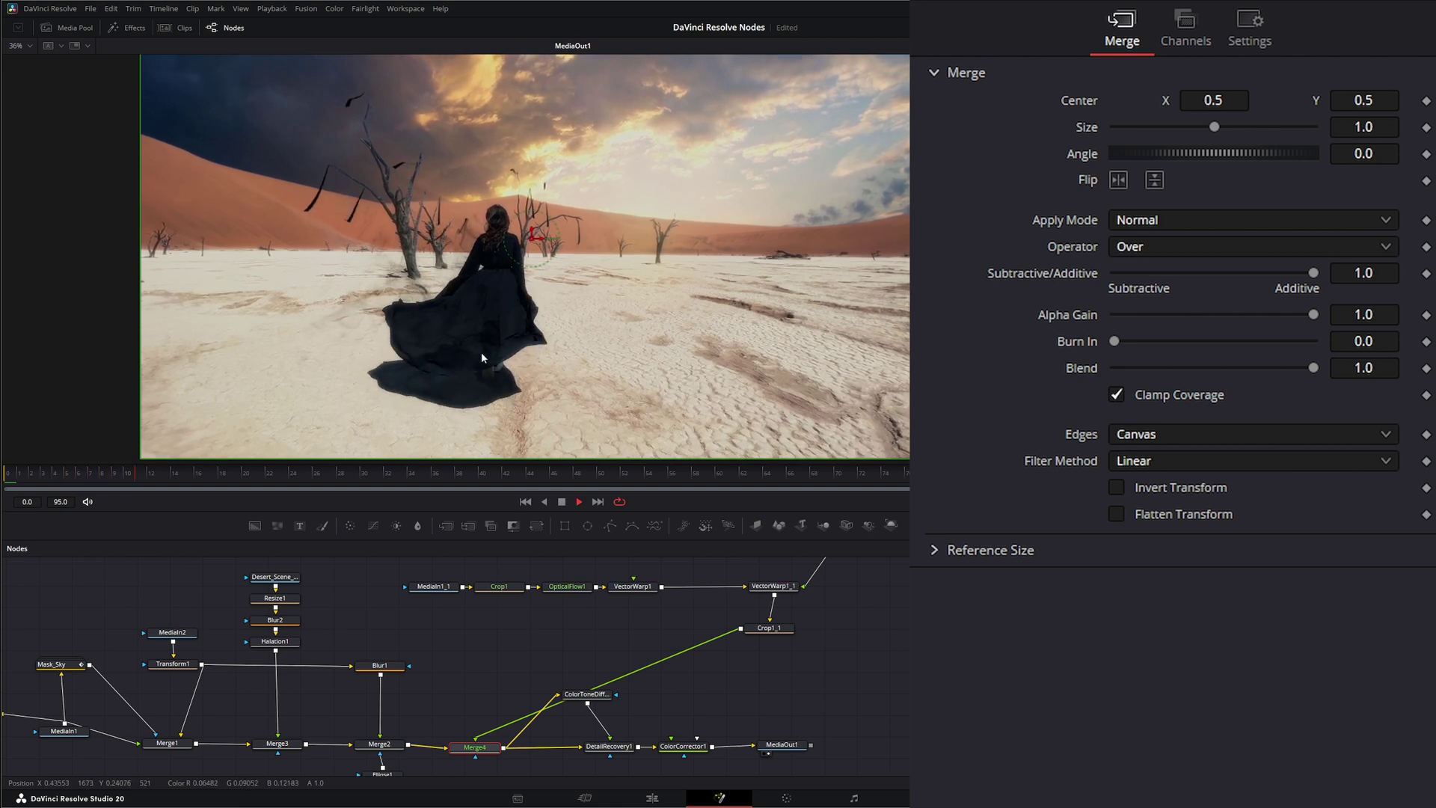
pyautogui.click(562, 502)
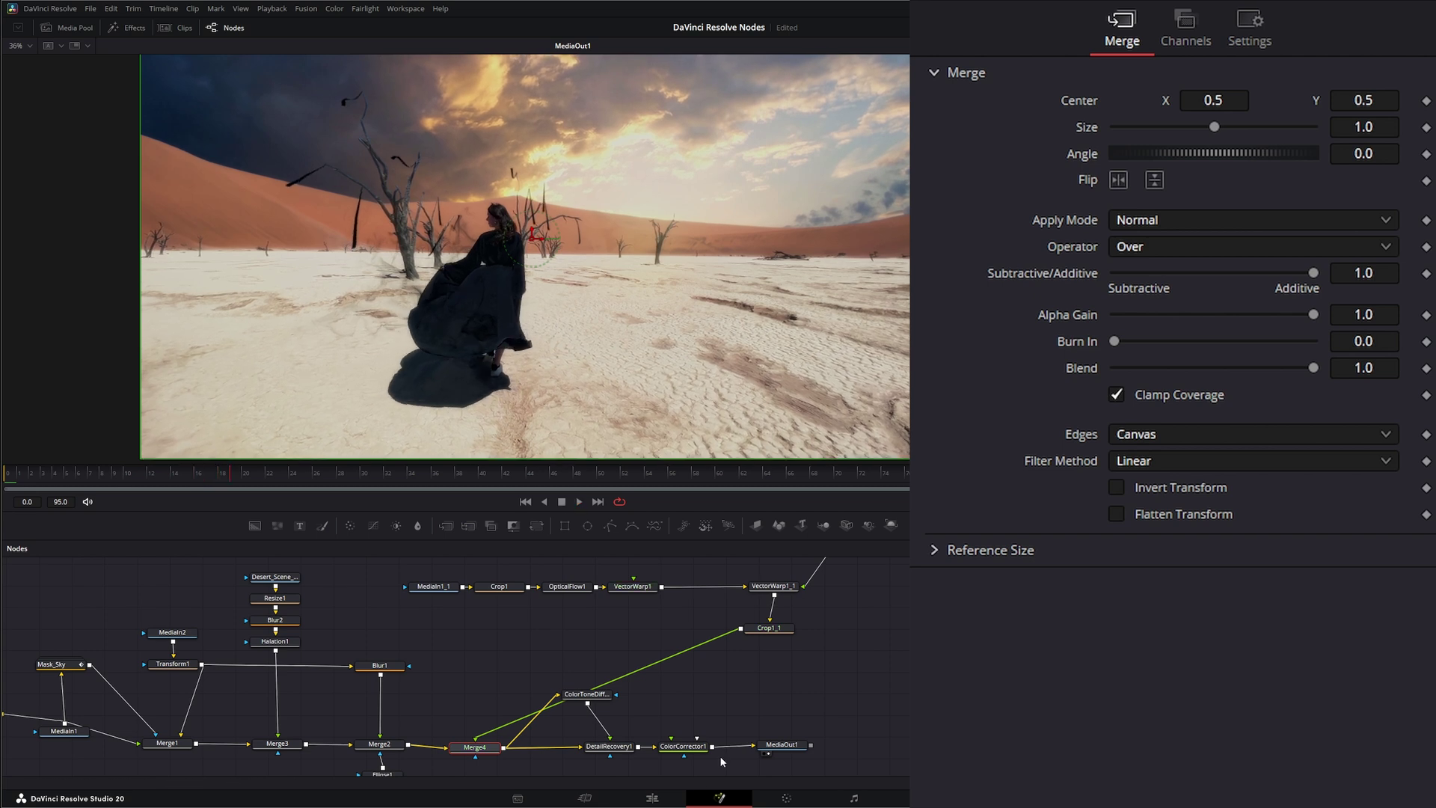
pyautogui.click(734, 706)
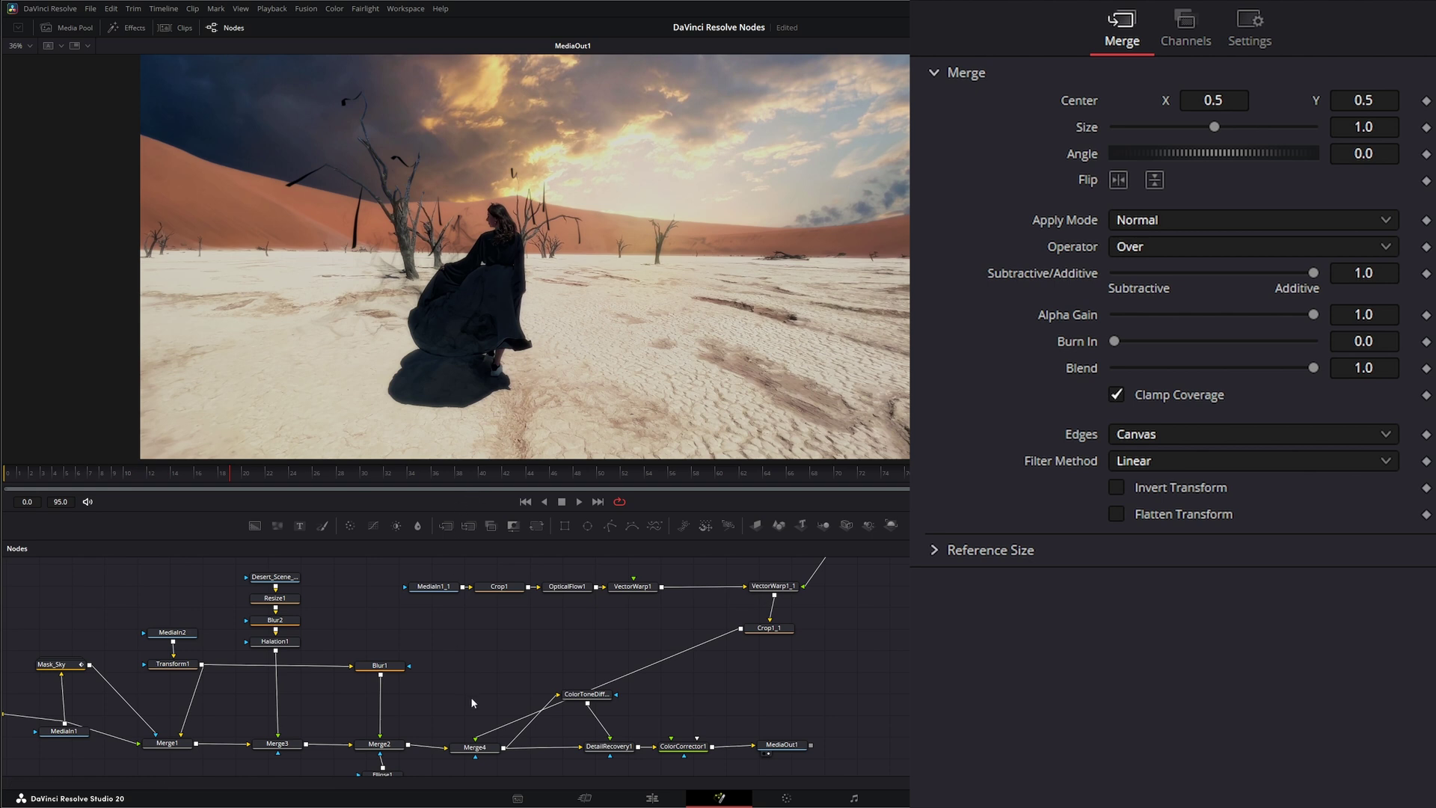
pyautogui.moveTo(472, 704); pyautogui.dragTo(564, 635)
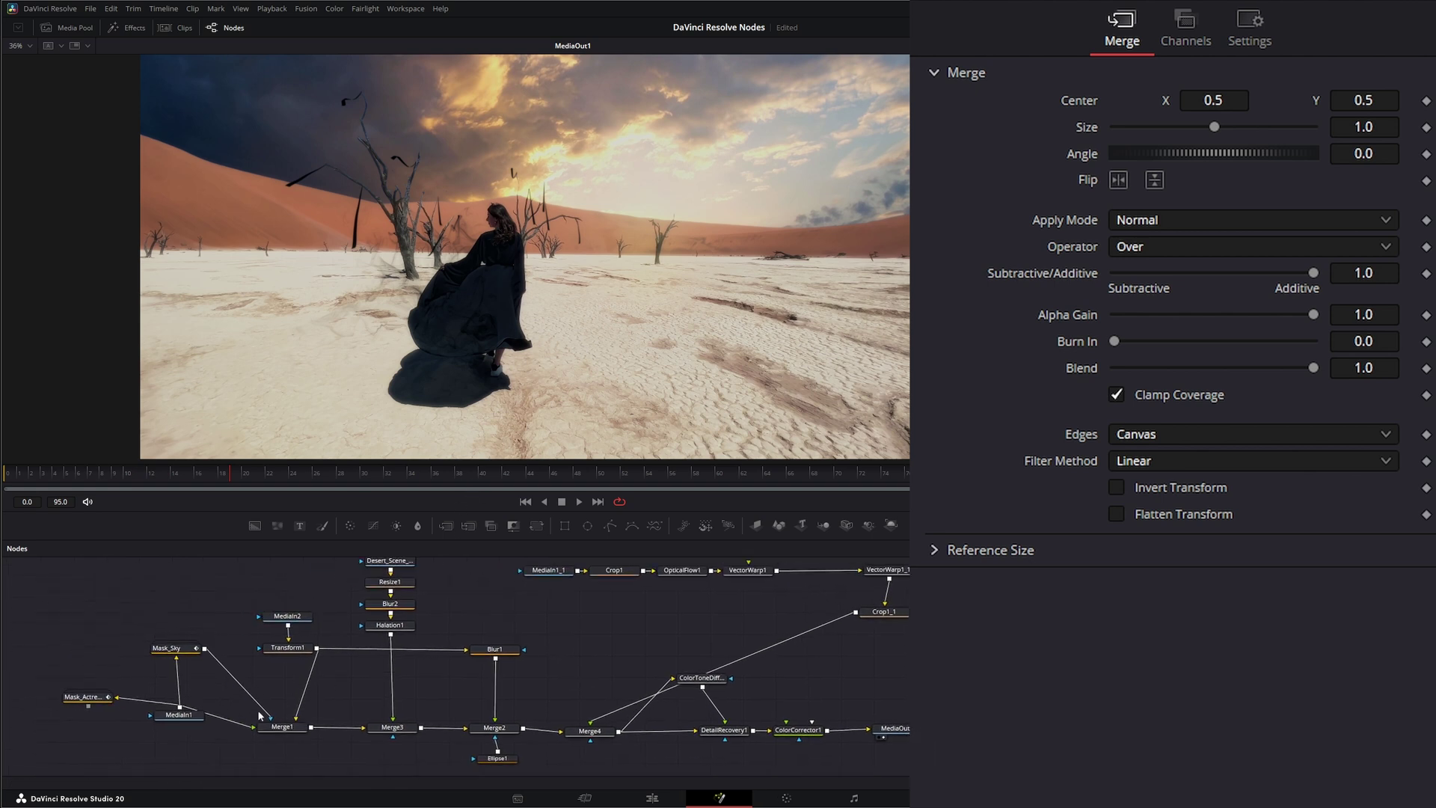
pyautogui.moveTo(179, 714); pyautogui.dragTo(307, 311)
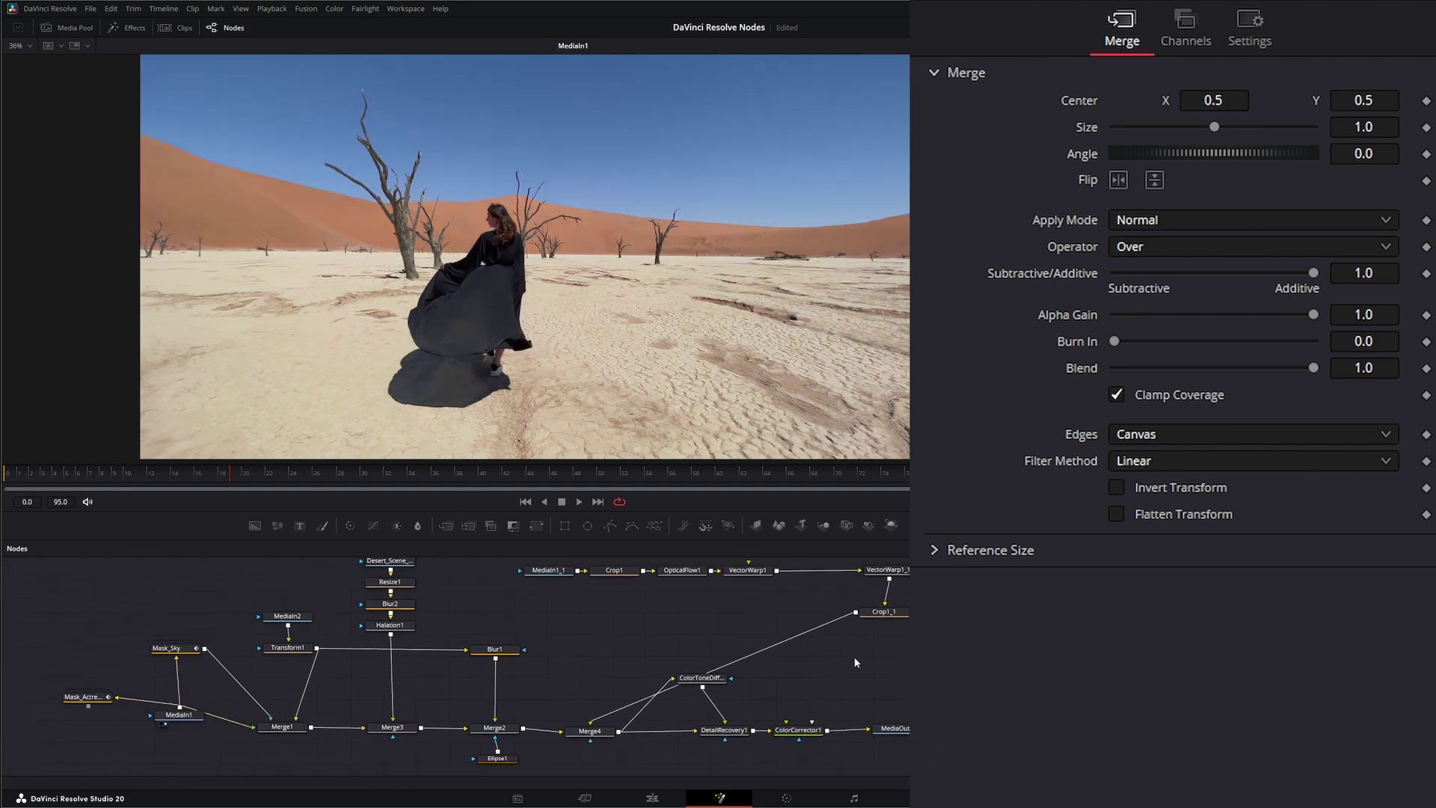
pyautogui.moveTo(894, 729); pyautogui.dragTo(600, 280)
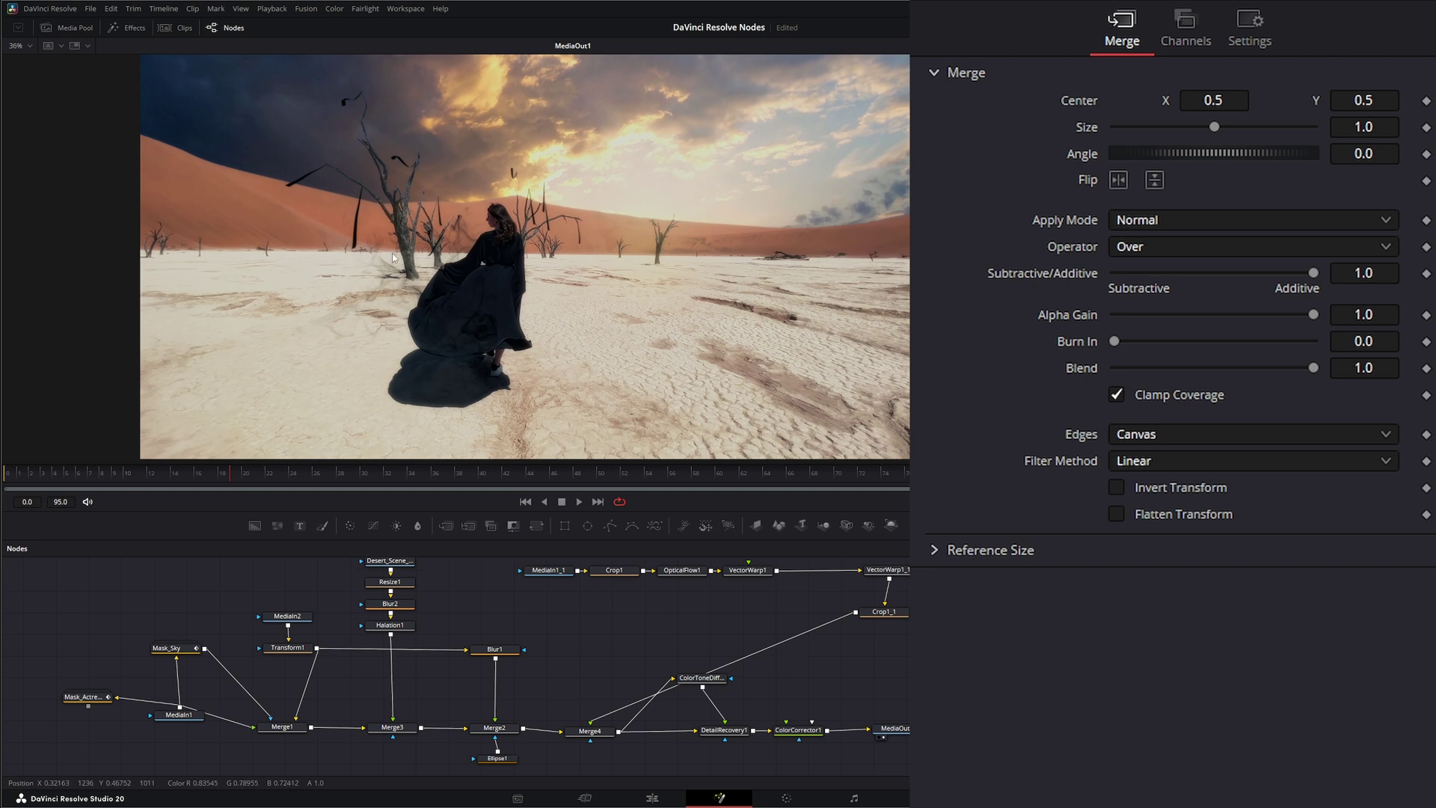
pyautogui.press('space')
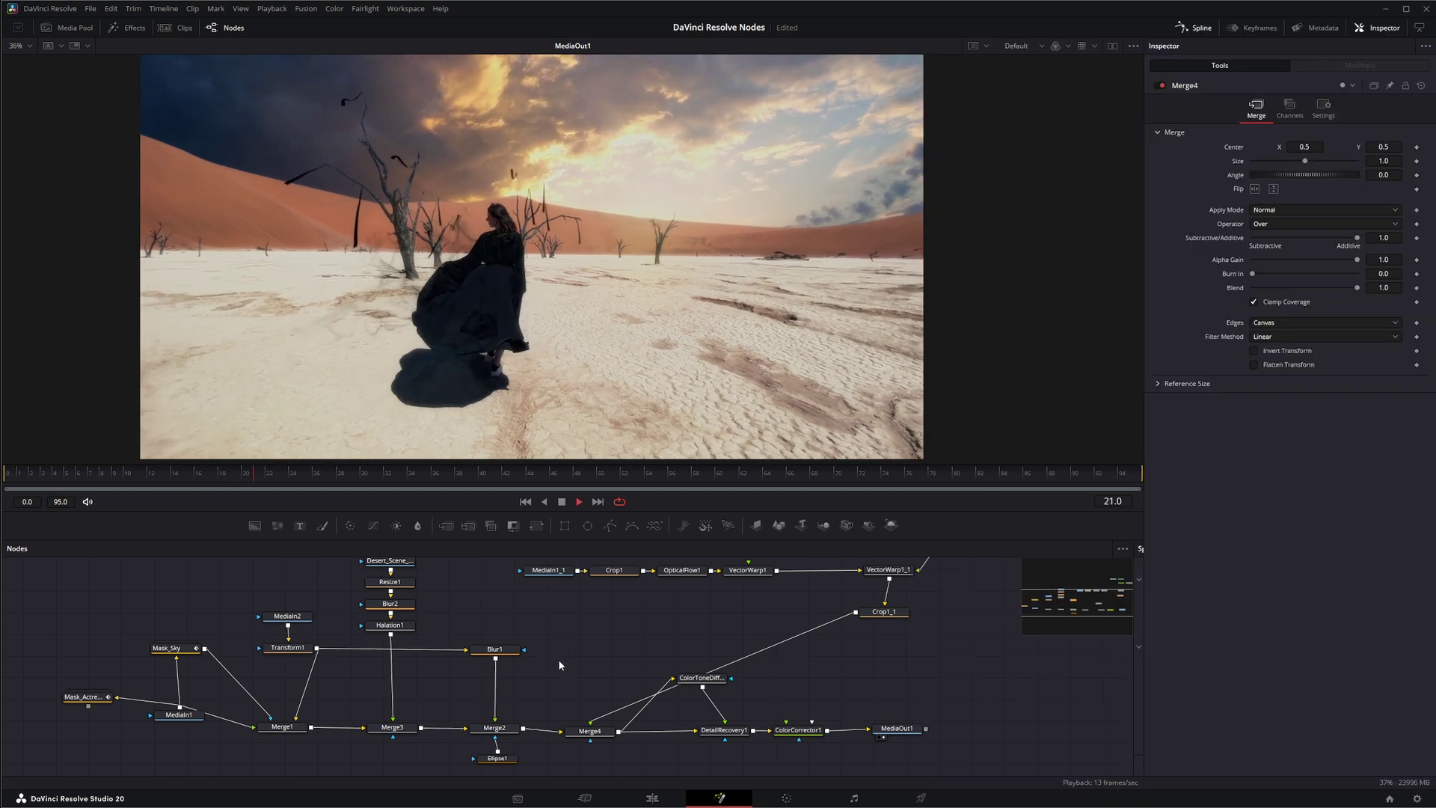